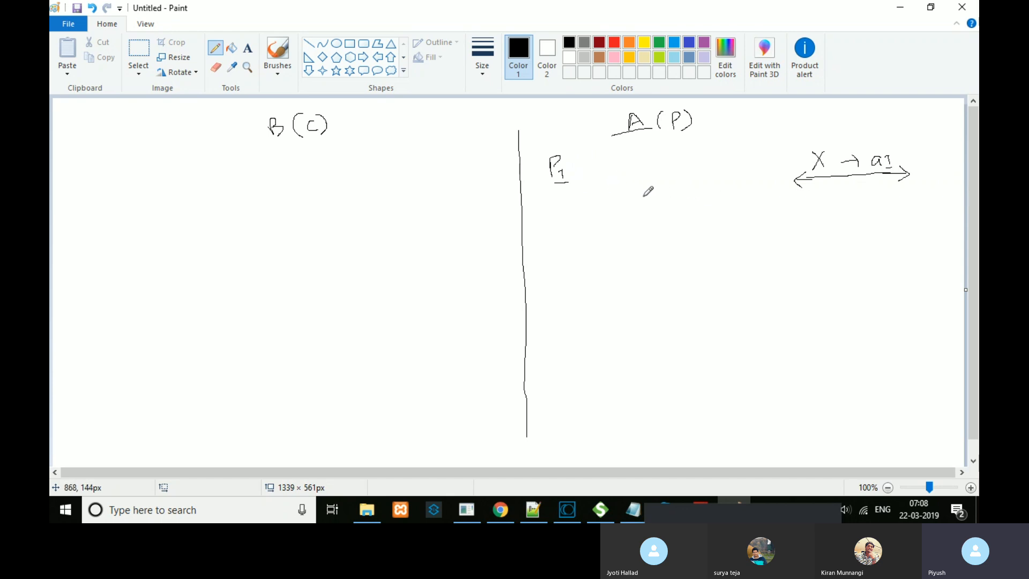
# Step: Draw an arrow beneath P1 and start a (D) label beside A(P)
pyautogui.moveTo(566, 195); pyautogui.dragTo(566, 220)
pyautogui.moveTo(558, 205); pyautogui.dragTo(572, 194)
pyautogui.moveTo(740, 107)
pyautogui.mouseDown()
pyautogui.moveTo(742, 133)
pyautogui.moveTo(765, 114)
pyautogui.moveTo(761, 125)
pyautogui.moveTo(775, 131)
pyautogui.moveTo(768, 139)
pyautogui.mouseUp()
# Step: Write '→ 1.1.1.1:5896' after P1 with the Pencil
pyautogui.moveTo(577, 170); pyautogui.dragTo(646, 178)
pyautogui.click(609, 174)
pyautogui.click(662, 167)
pyautogui.click(662, 175)
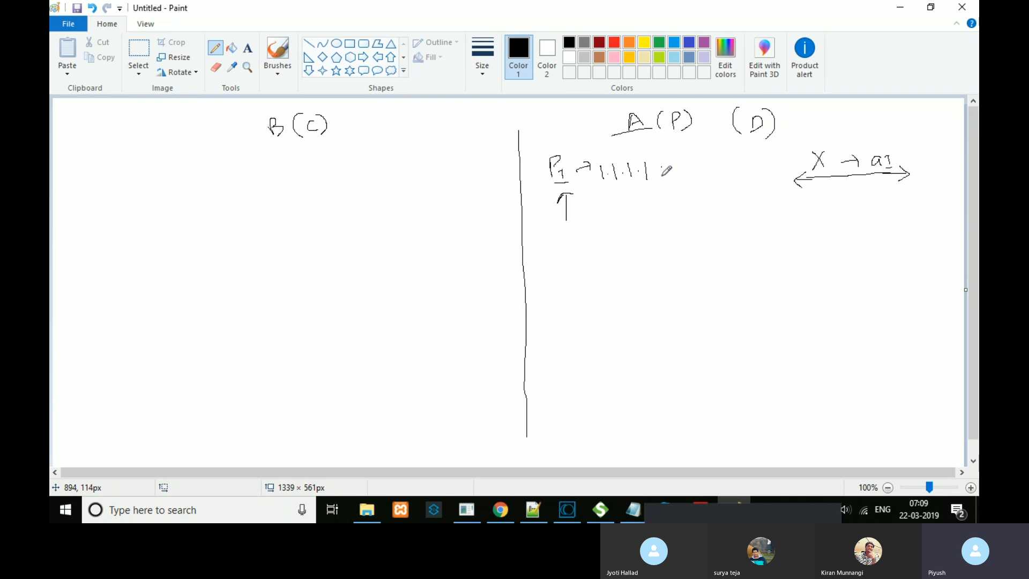
pyautogui.moveTo(671, 163)
pyautogui.mouseDown()
pyautogui.moveTo(669, 178)
pyautogui.moveTo(687, 177)
pyautogui.moveTo(691, 164)
pyautogui.moveTo(702, 177)
pyautogui.moveTo(719, 173)
pyautogui.moveTo(710, 172)
pyautogui.mouseUp()
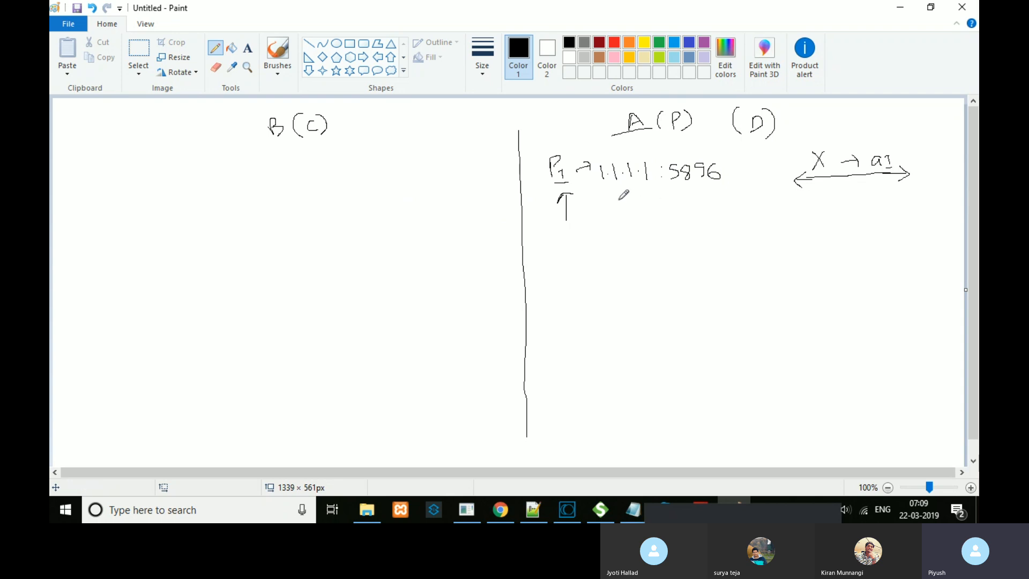
# Step: Underline 1.1.1.1:5896, draw arrows toward B(C) and down, and start a P label below
pyautogui.moveTo(597, 196); pyautogui.dragTo(705, 191)
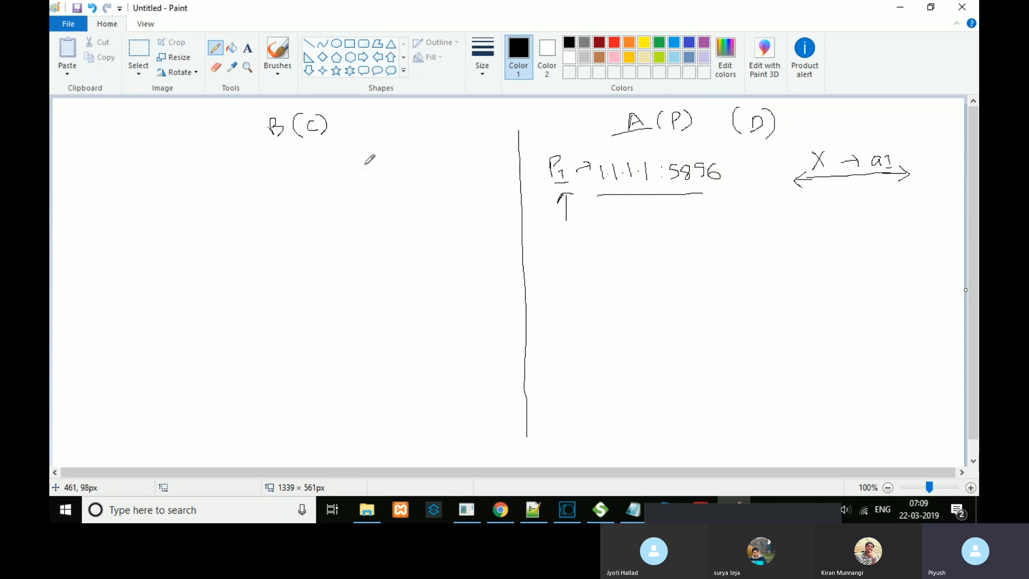
pyautogui.moveTo(496, 167)
pyautogui.mouseDown()
pyautogui.moveTo(399, 162)
pyautogui.moveTo(413, 179)
pyautogui.mouseUp()
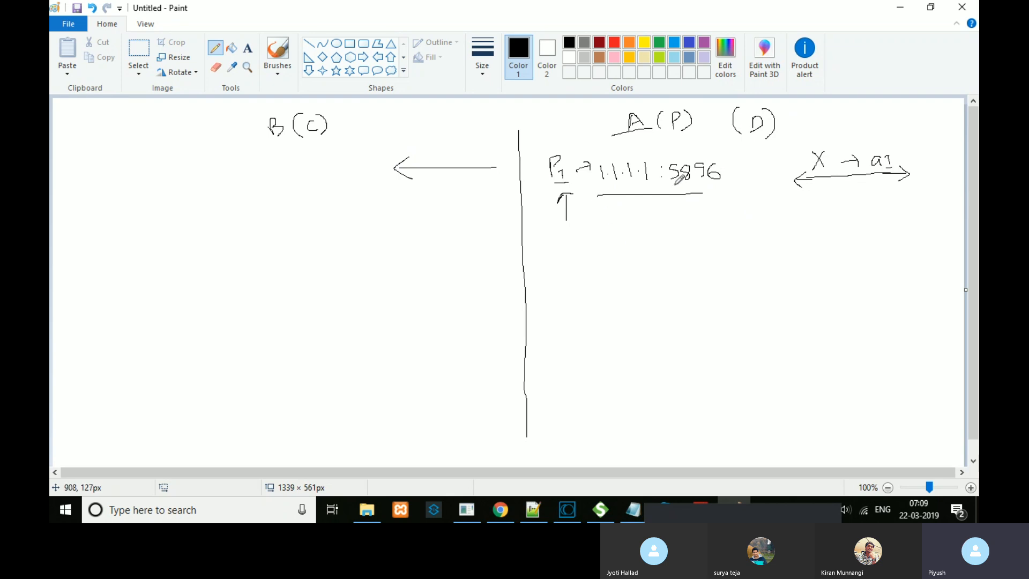
pyautogui.moveTo(752, 169)
pyautogui.mouseDown()
pyautogui.moveTo(770, 214)
pyautogui.moveTo(756, 233)
pyautogui.moveTo(774, 236)
pyautogui.moveTo(765, 263)
pyautogui.moveTo(775, 245)
pyautogui.mouseUp()
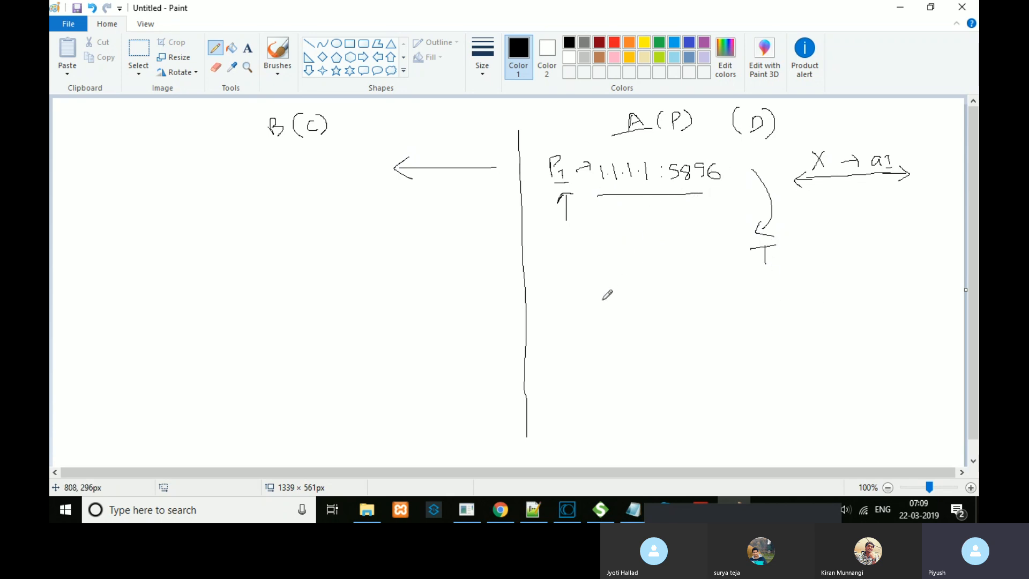
pyautogui.moveTo(563, 295)
pyautogui.mouseDown()
pyautogui.moveTo(563, 315)
pyautogui.moveTo(575, 293)
pyautogui.moveTo(564, 305)
pyautogui.mouseUp()
# Step: Write 'P2 → 1.2.3.4 : 111' below the P1 entry
pyautogui.moveTo(577, 310)
pyautogui.mouseDown()
pyautogui.moveTo(595, 323)
pyautogui.moveTo(615, 298)
pyautogui.moveTo(607, 304)
pyautogui.moveTo(728, 313)
pyautogui.mouseUp()
pyautogui.click(635, 305)
pyautogui.click(659, 303)
pyautogui.click(676, 303)
pyautogui.click(705, 303)
pyautogui.click(704, 310)
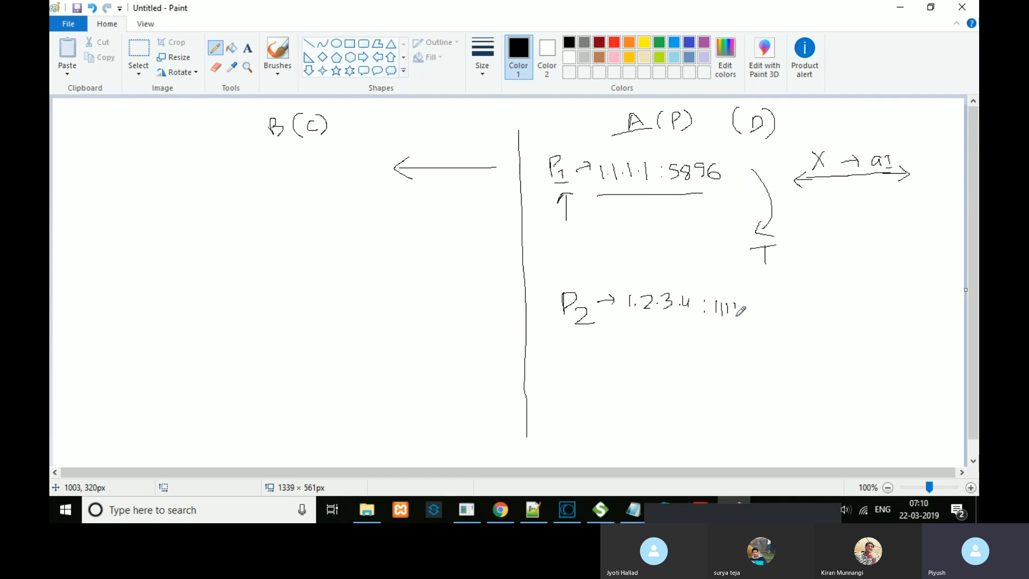
# Step: Draw a left arrow from P2 to empty '( )', a curved arrow below, and extend the divider
pyautogui.moveTo(508, 298); pyautogui.dragTo(432, 298)
pyautogui.moveTo(432, 298); pyautogui.dragTo(453, 308)
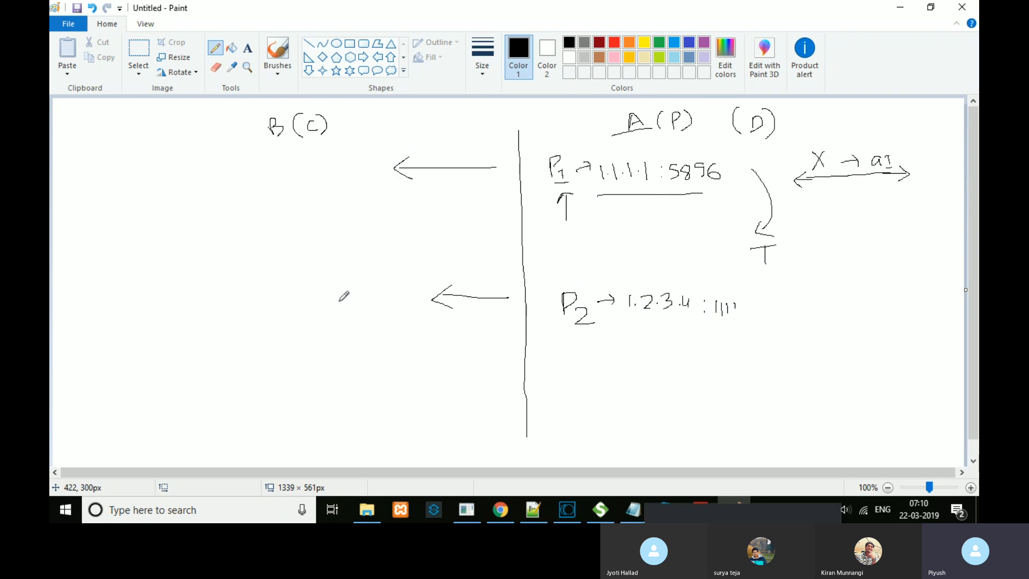
pyautogui.moveTo(323, 294); pyautogui.dragTo(338, 333)
pyautogui.moveTo(405, 287)
pyautogui.mouseDown()
pyautogui.moveTo(416, 311)
pyautogui.moveTo(397, 325)
pyautogui.mouseUp()
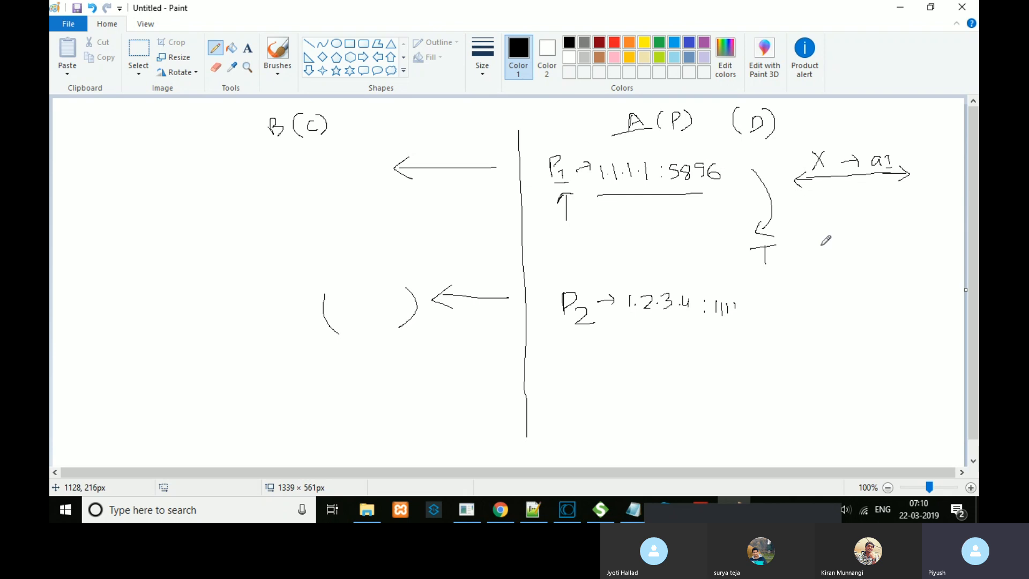
pyautogui.moveTo(764, 306)
pyautogui.mouseDown()
pyautogui.moveTo(773, 316)
pyautogui.moveTo(758, 350)
pyautogui.moveTo(774, 357)
pyautogui.mouseUp()
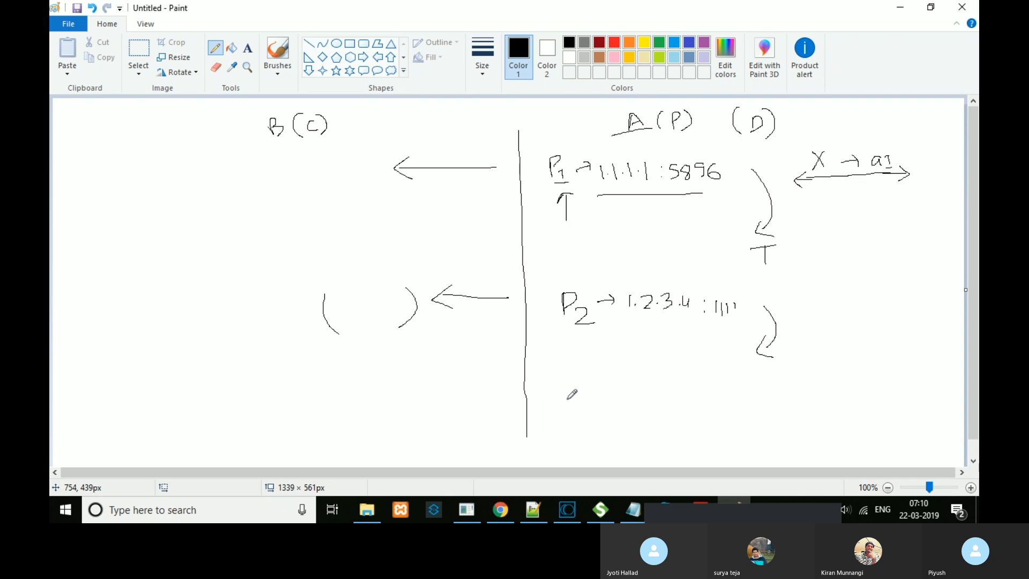
pyautogui.moveTo(526, 435); pyautogui.dragTo(525, 460)
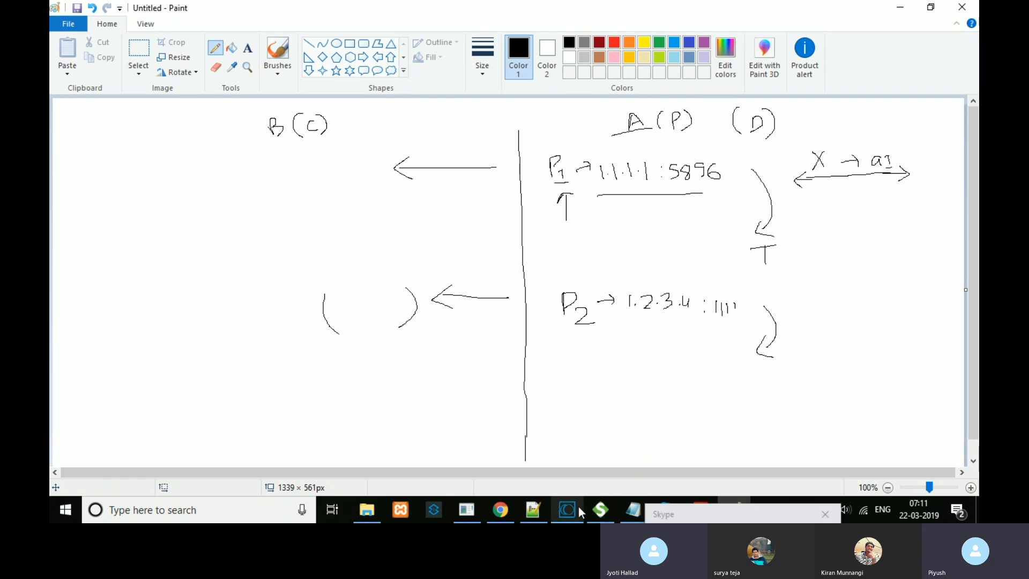
# Step: Switch from Paint to the Software AG Designer workspace103 window via the taskbar
pyautogui.moveTo(577, 506)
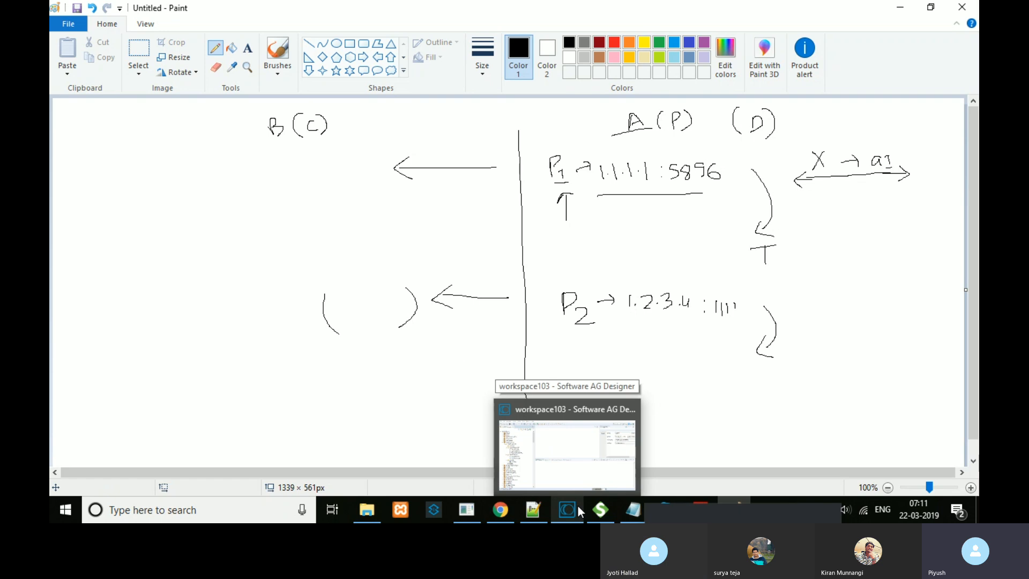
pyautogui.click(578, 506)
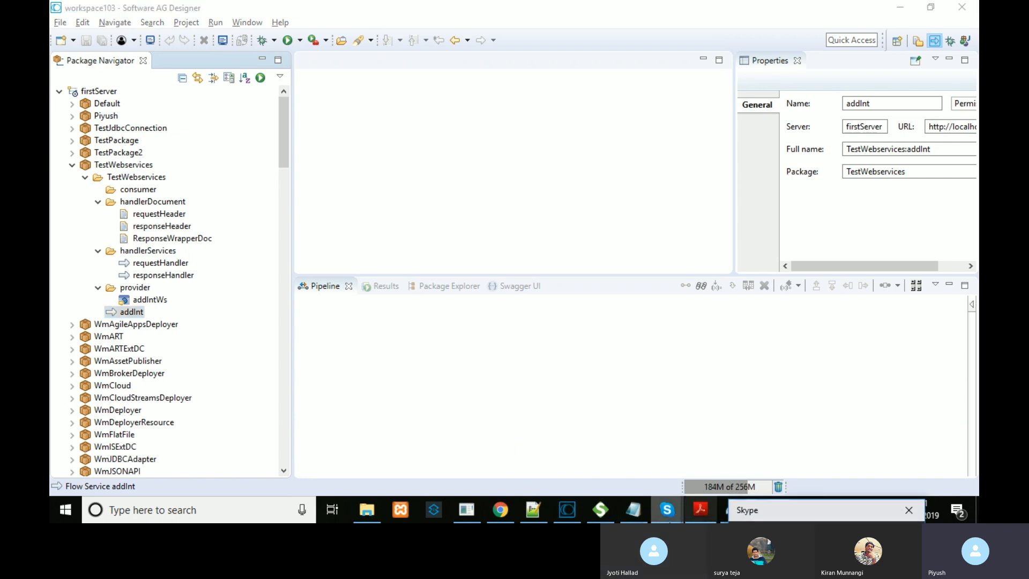
pyautogui.moveTo(584, 517)
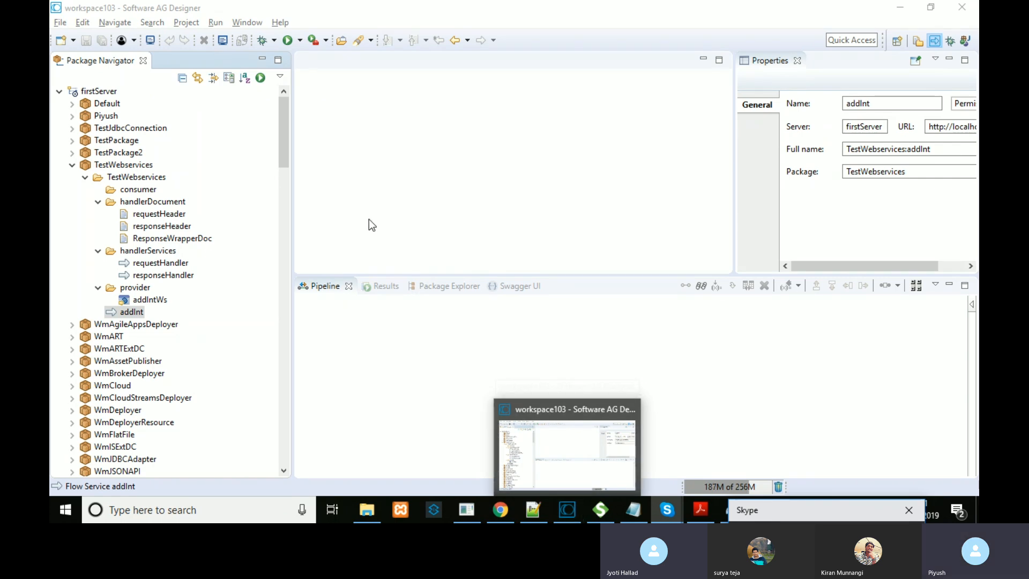
pyautogui.click(285, 147)
pyautogui.moveTo(286, 145); pyautogui.dragTo(285, 141)
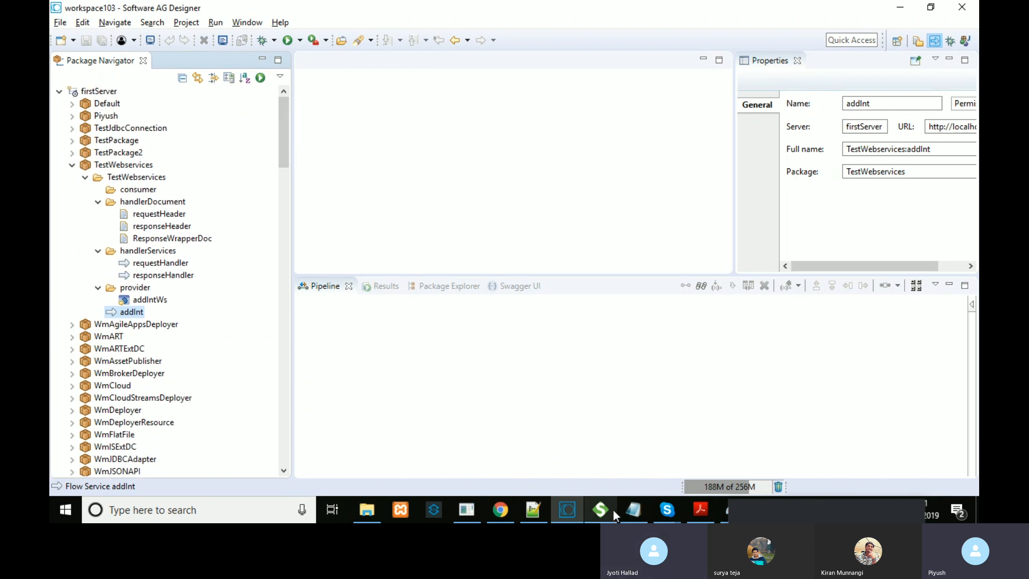
pyautogui.moveTo(613, 509)
# Step: Expand TestPackage2's web service folders and open the new_wsd and new_wsd_Consumer descriptors
pyautogui.click(73, 153)
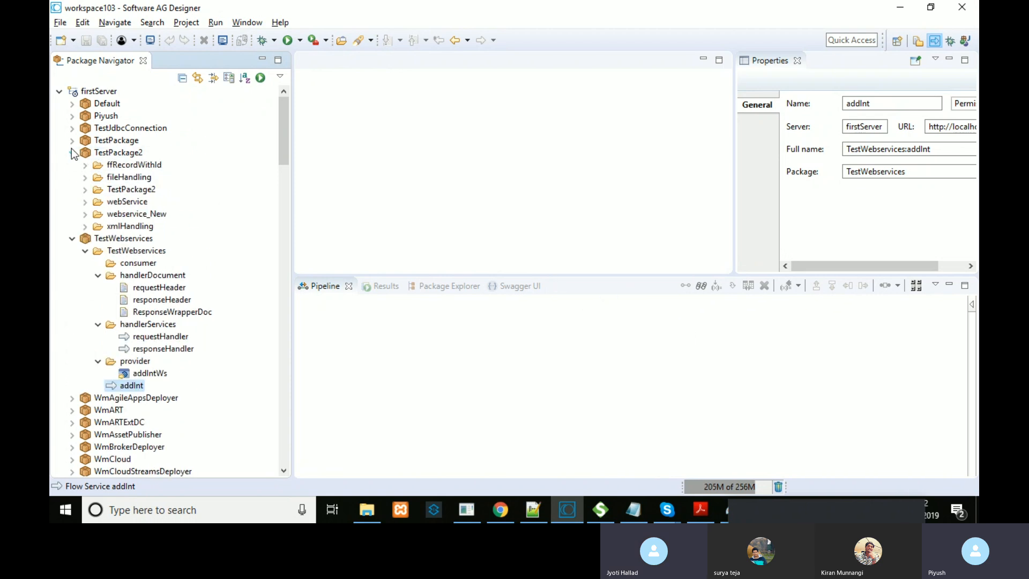
pyautogui.click(85, 215)
pyautogui.click(98, 226)
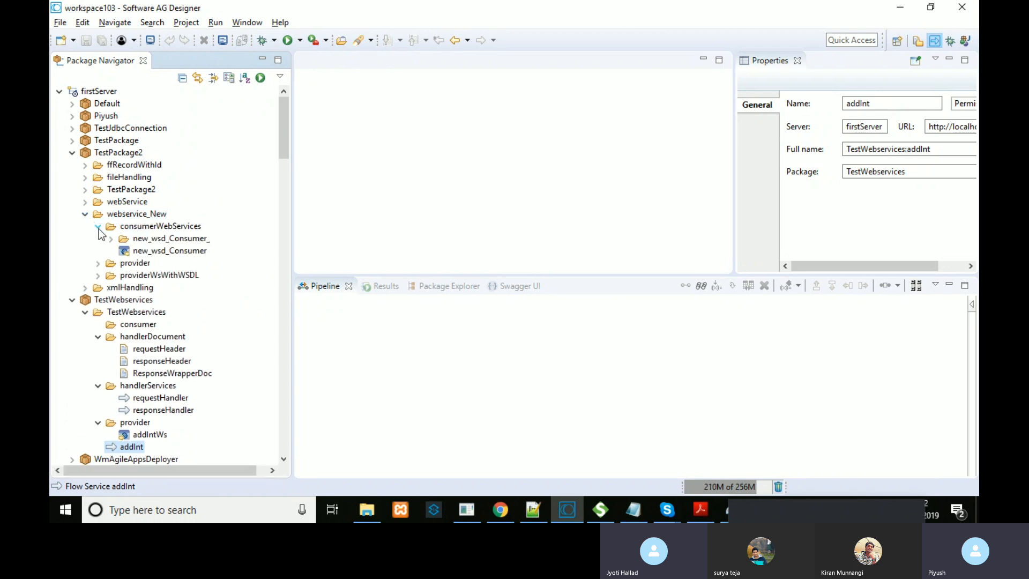
pyautogui.click(100, 263)
pyautogui.click(144, 276)
pyautogui.doubleClick(144, 276)
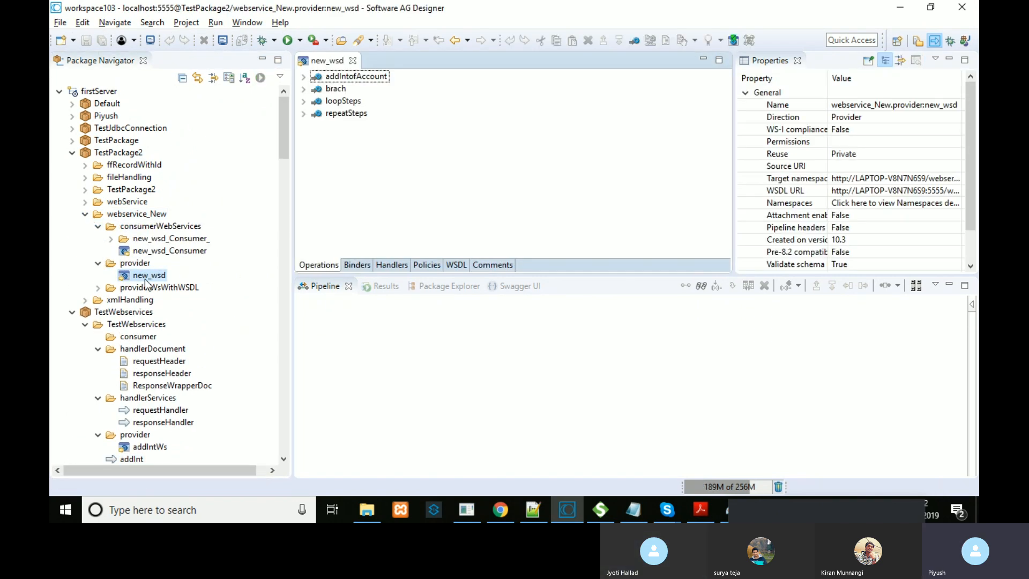
pyautogui.click(157, 250)
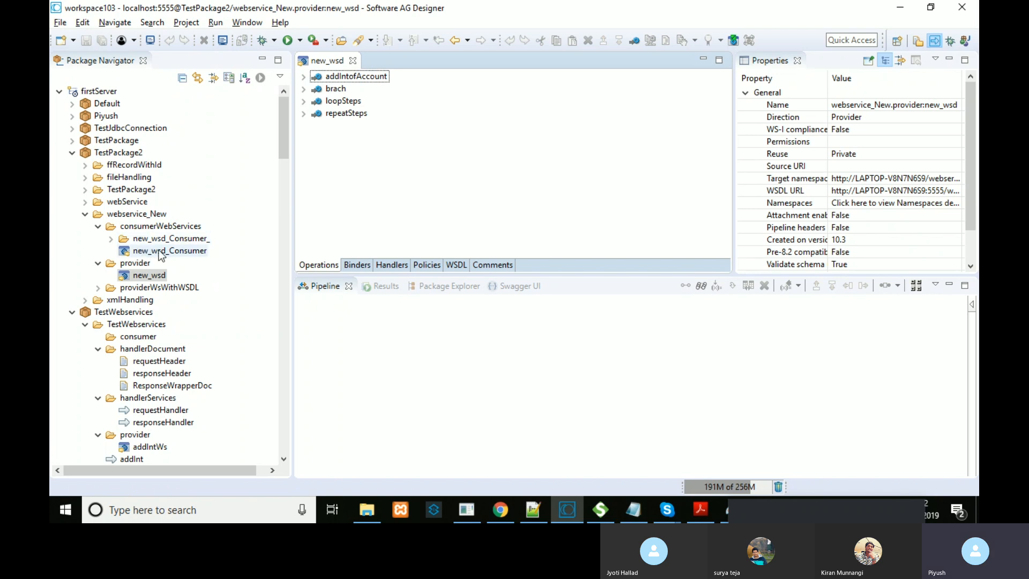
pyautogui.doubleClick(158, 250)
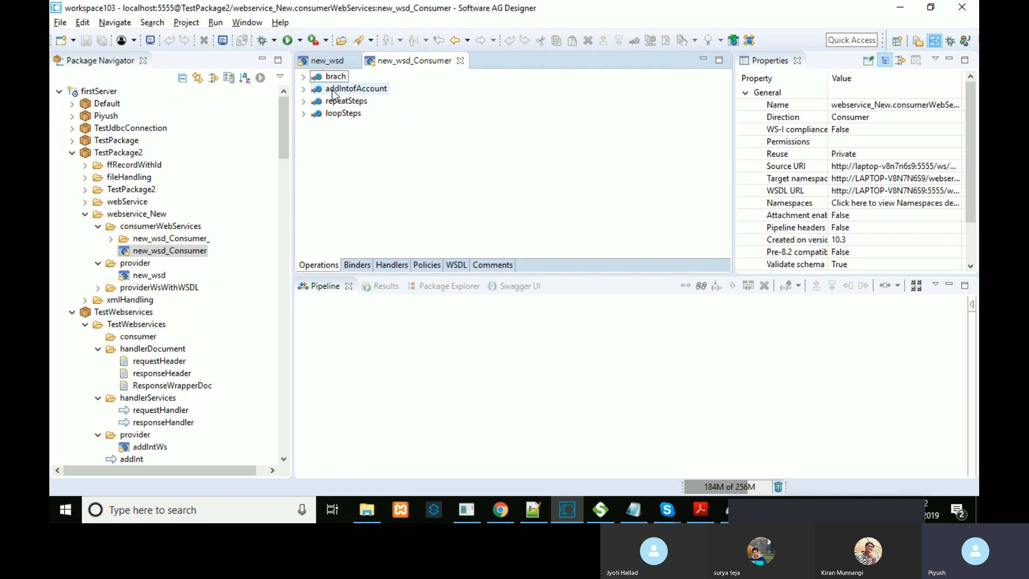
# Step: Open the addIntofAccount connector, expand its SEQUENCE to MAP and three BRANCH steps, and enlarge the editor
pyautogui.click(110, 239)
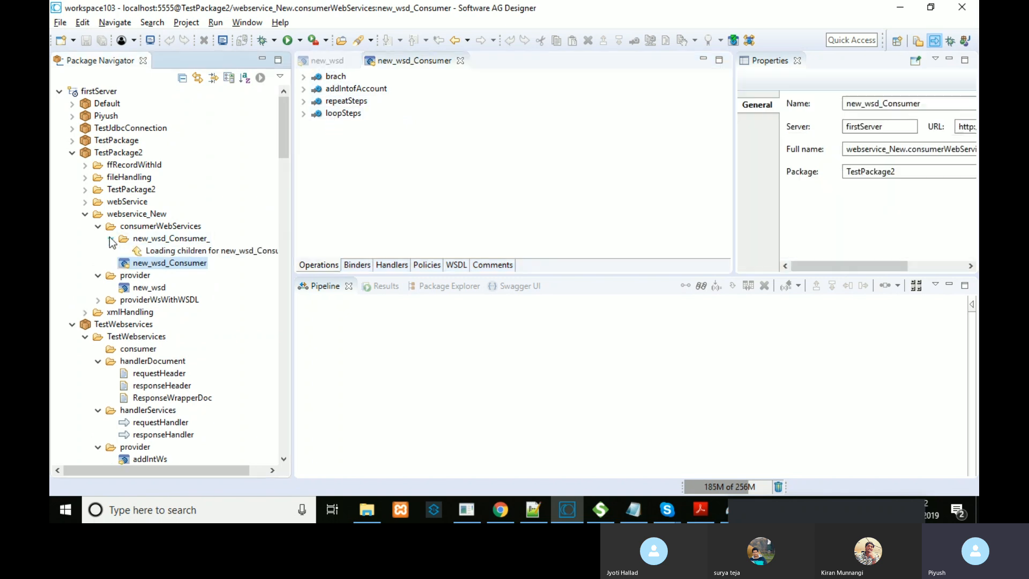
pyautogui.click(128, 250)
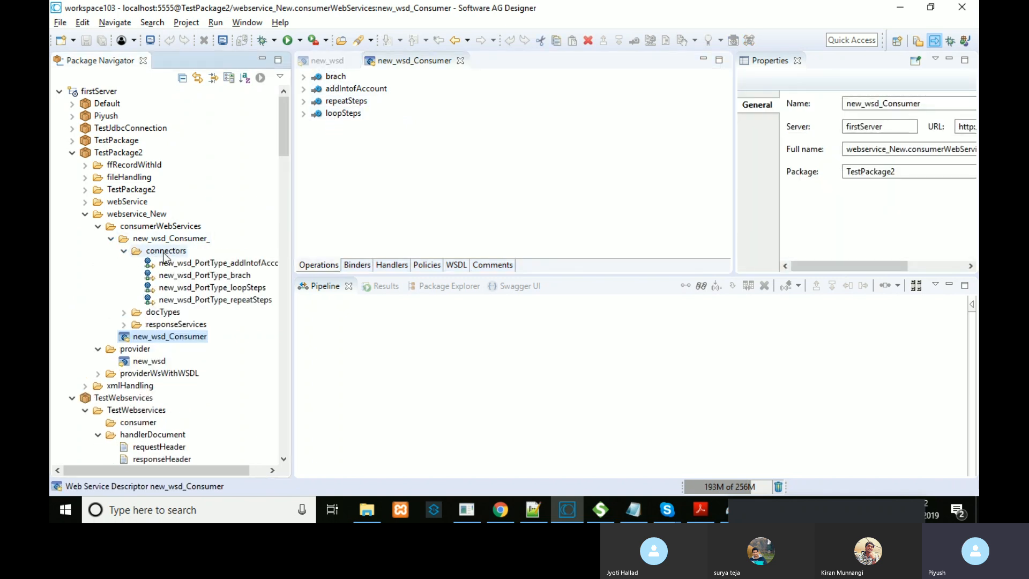
pyautogui.click(202, 262)
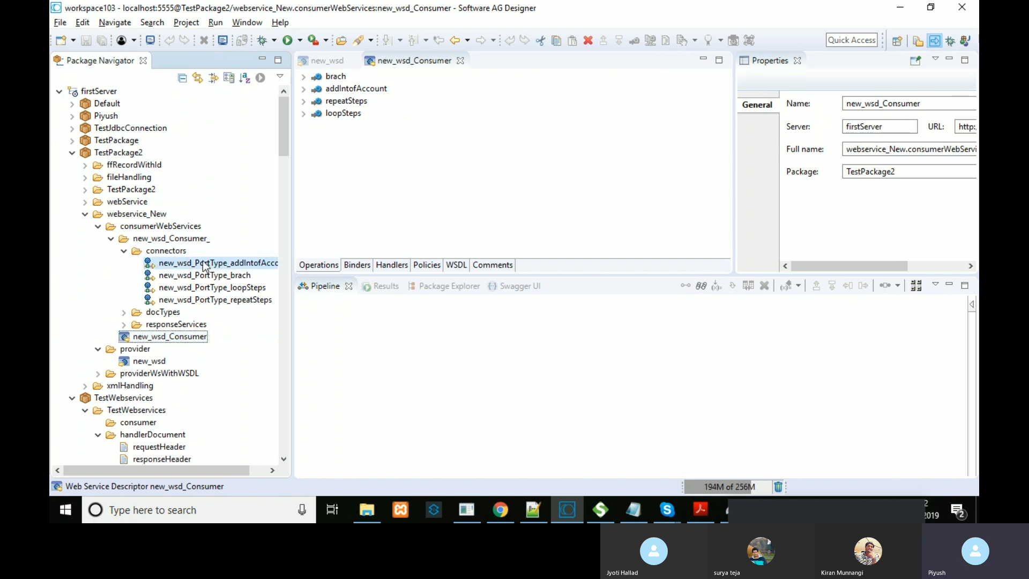
pyautogui.doubleClick(203, 261)
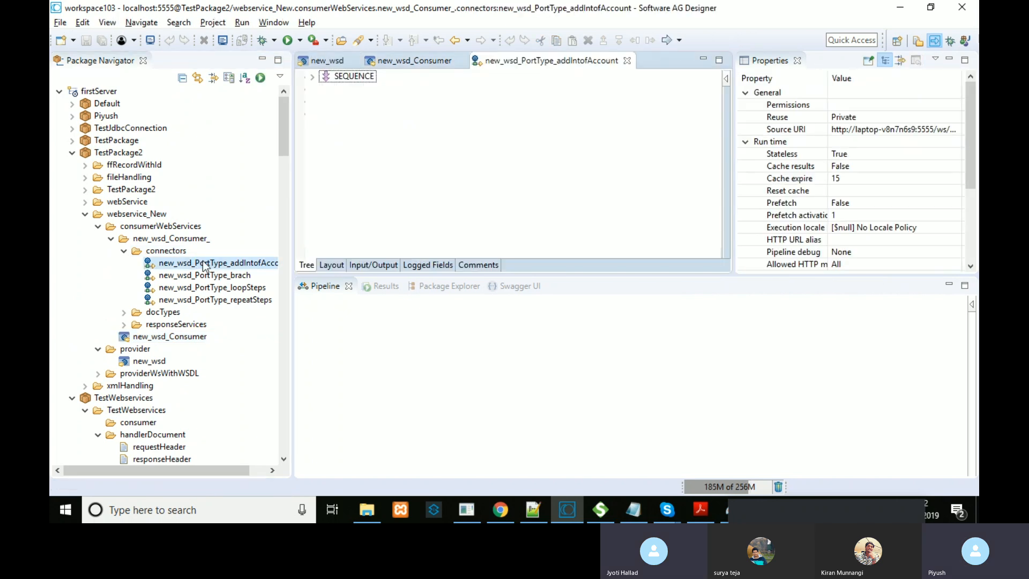
pyautogui.click(312, 77)
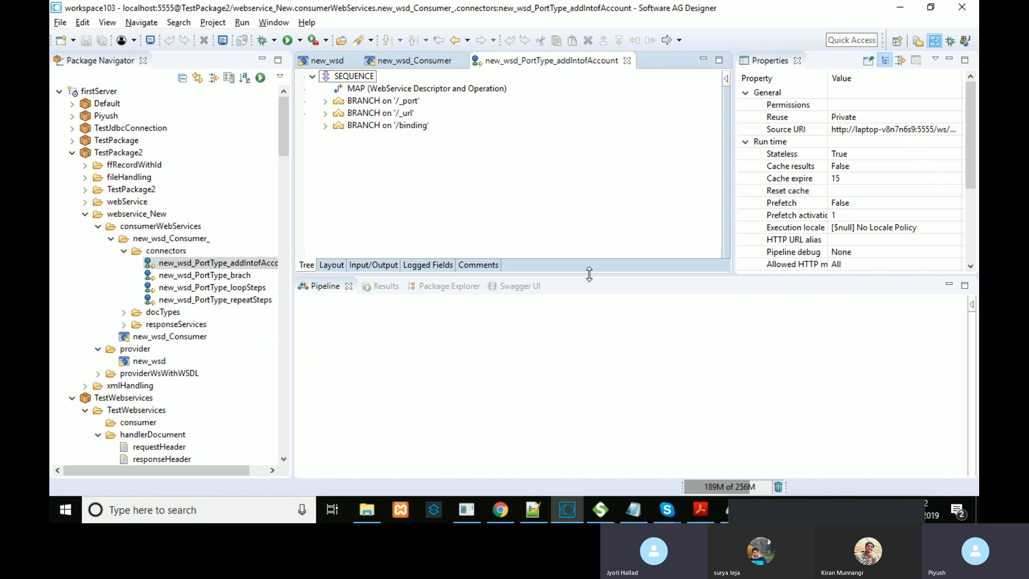
pyautogui.moveTo(590, 276); pyautogui.dragTo(589, 295)
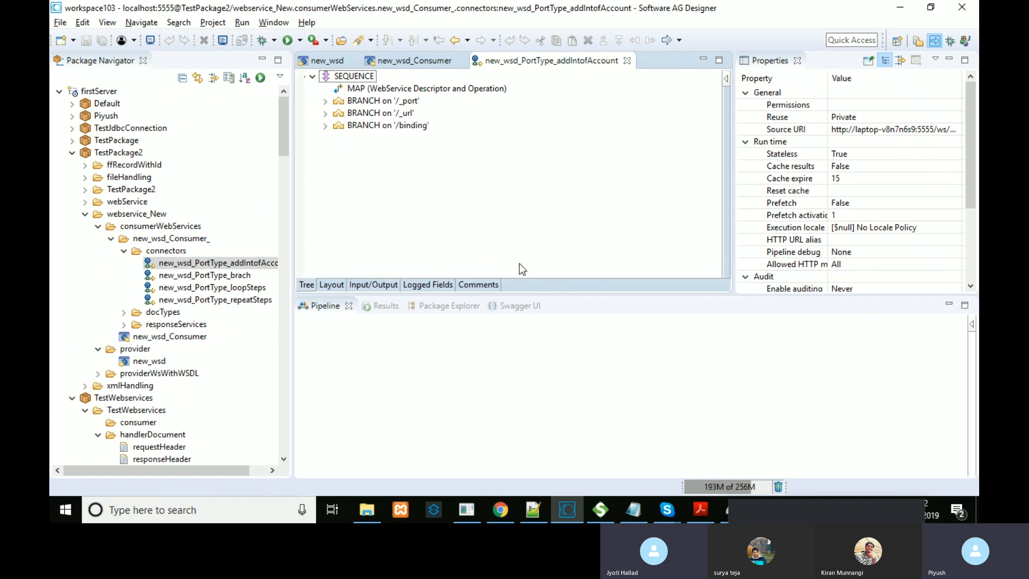
pyautogui.click(164, 337)
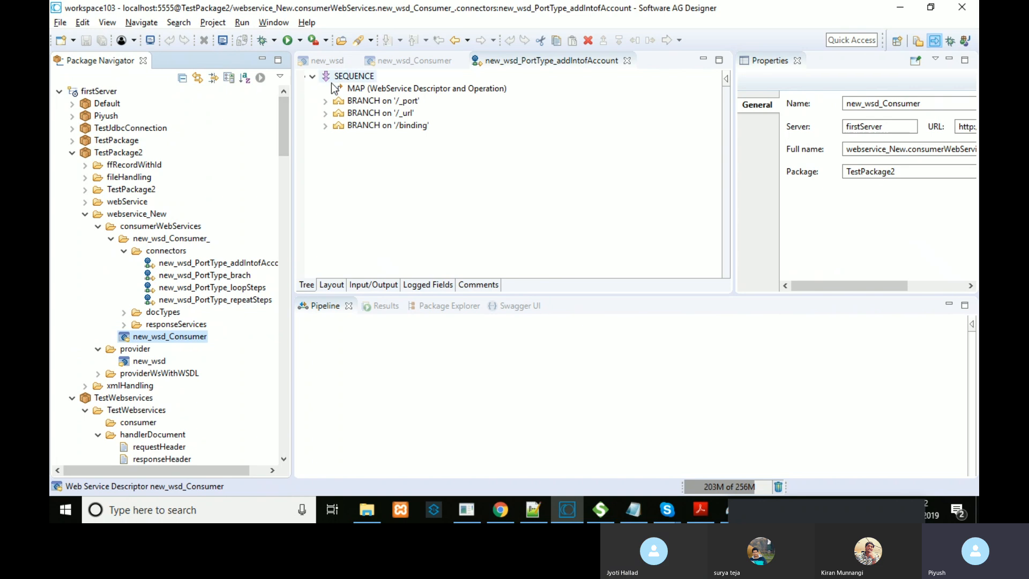
pyautogui.click(85, 189)
pyautogui.doubleClick(113, 202)
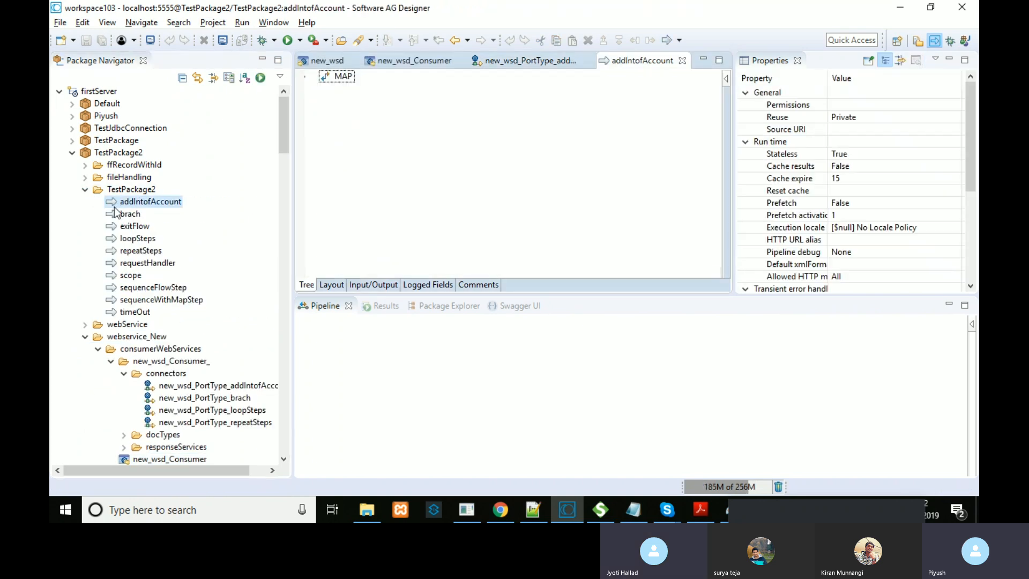
pyautogui.moveTo(214, 385); pyautogui.dragTo(442, 129)
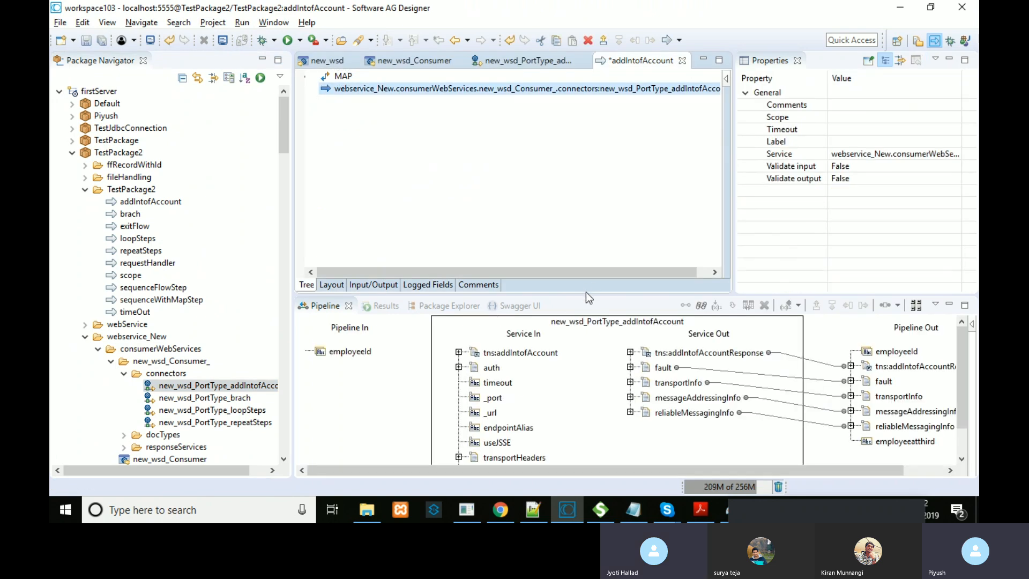
pyautogui.moveTo(584, 293); pyautogui.dragTo(584, 206)
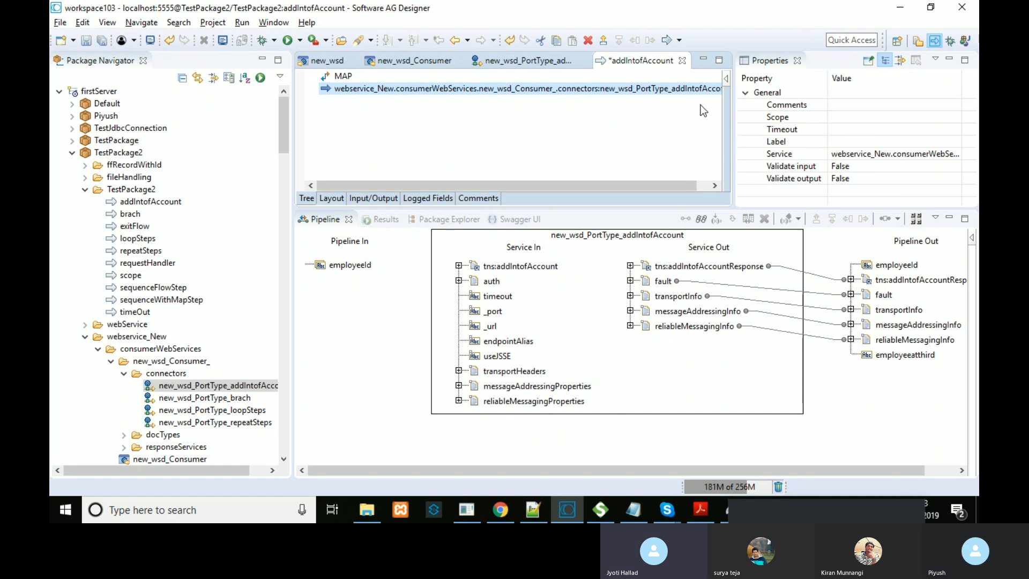
# Step: Close the addIntofAccount tab with Don't Save, then the PortType and new_wsd_Consumer tabs
pyautogui.click(685, 60)
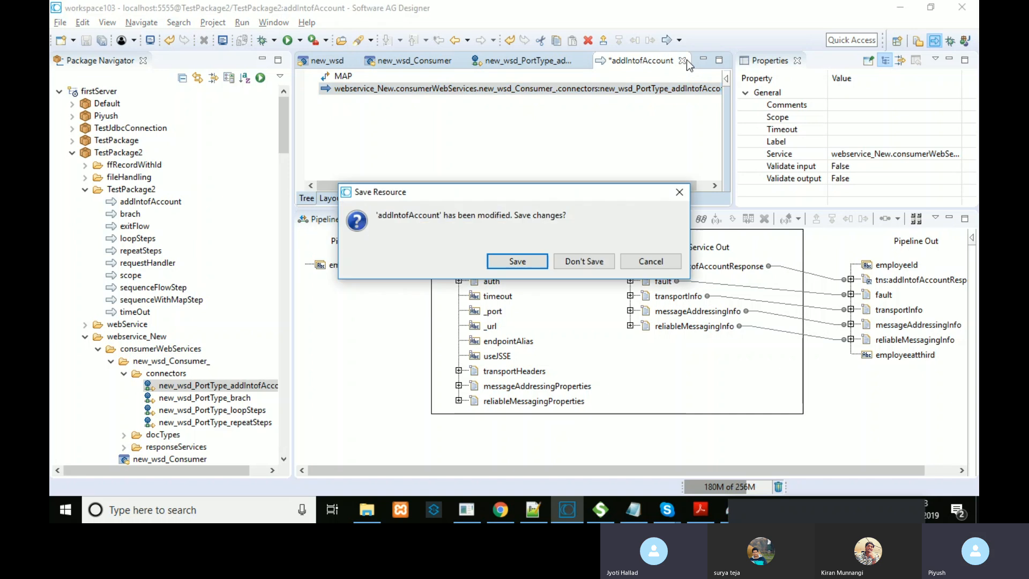
pyautogui.click(573, 266)
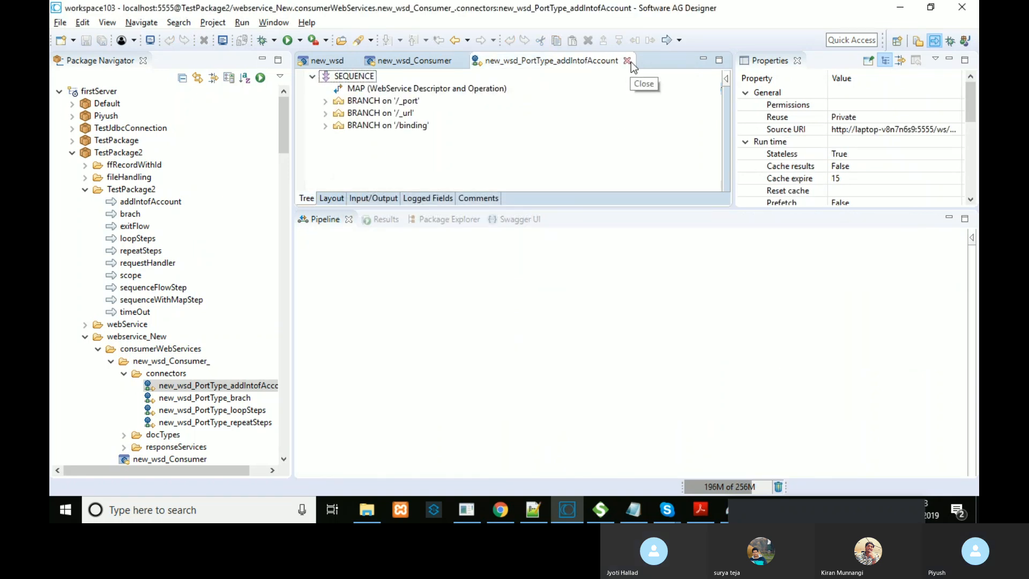
pyautogui.click(631, 63)
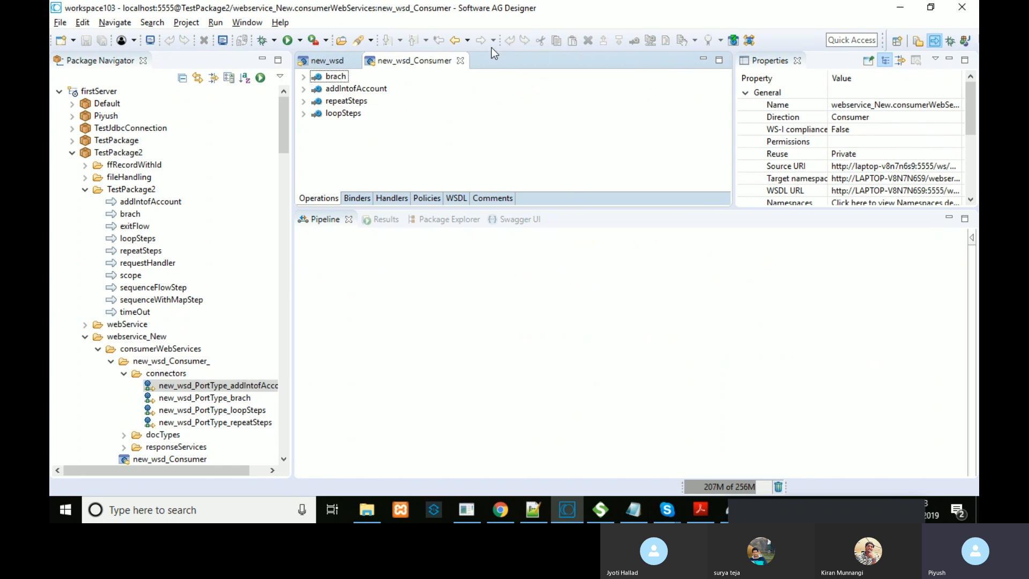
pyautogui.click(460, 60)
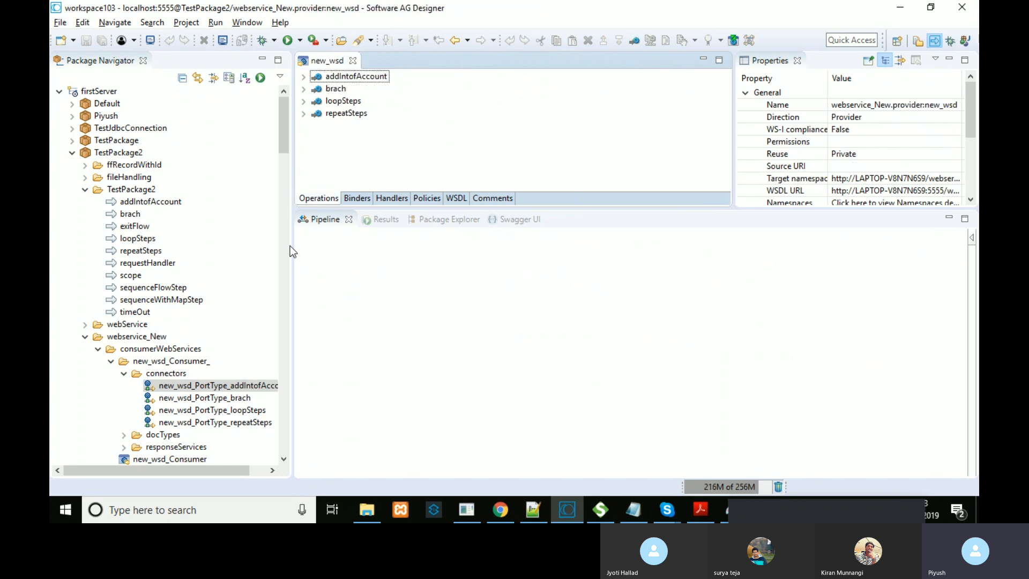
# Step: Collapse webservice_New, TestPackage2, handlerDocument, handlerServices and provider folders, and move the Skype bar aside
pyautogui.doubleClick(106, 337)
pyautogui.click(85, 189)
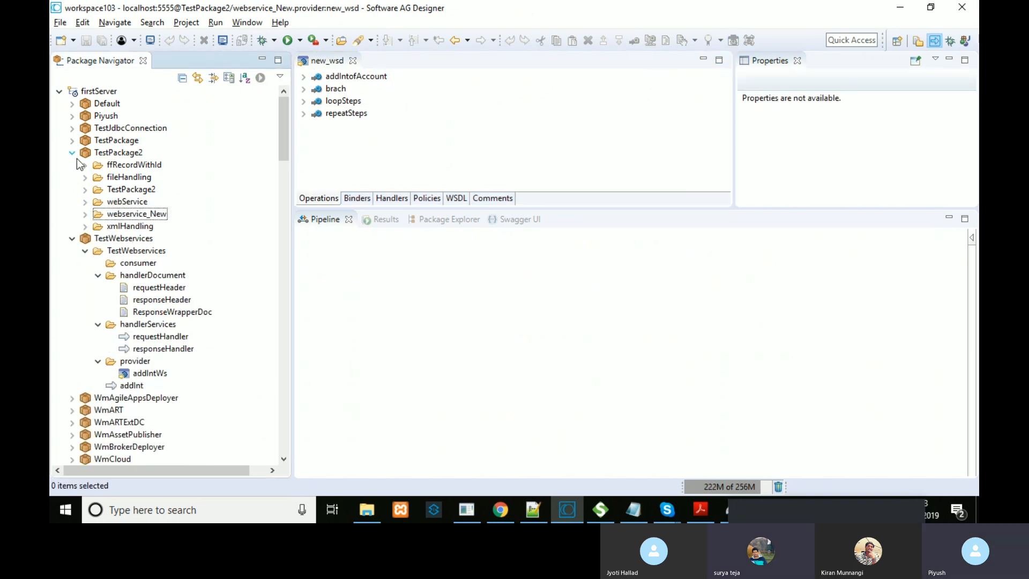
pyautogui.press('XF86AudioLowerVolume')
pyautogui.press('XF86AudioRaiseVolume')
pyautogui.press('XF86AudioRaiseVolume')
pyautogui.press('XF86AudioRaiseVolume')
pyautogui.press('XF86AudioRaiseVolume')
pyautogui.press('XF86AudioRaiseVolume')
pyautogui.press('XF86AudioRaiseVolume')
pyautogui.press('XF86AudioRaiseVolume')
pyautogui.press('XF86AudioRaiseVolume')
pyautogui.press('XF86AudioRaiseVolume')
pyautogui.press('XF86AudioRaiseVolume')
pyautogui.press('XF86AudioRaiseVolume')
pyautogui.press('XF86AudioRaiseVolume')
pyautogui.press('XF86AudioRaiseVolume')
pyautogui.press('XF86AudioRaiseVolume')
pyautogui.press('XF86AudioRaiseVolume')
pyautogui.press('XF86AudioRaiseVolume')
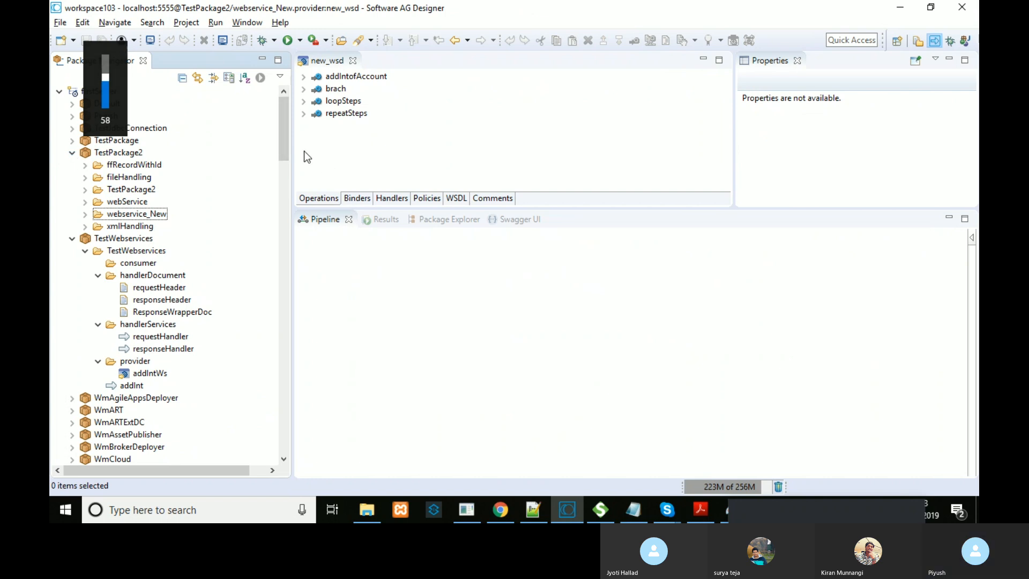
pyautogui.click(100, 277)
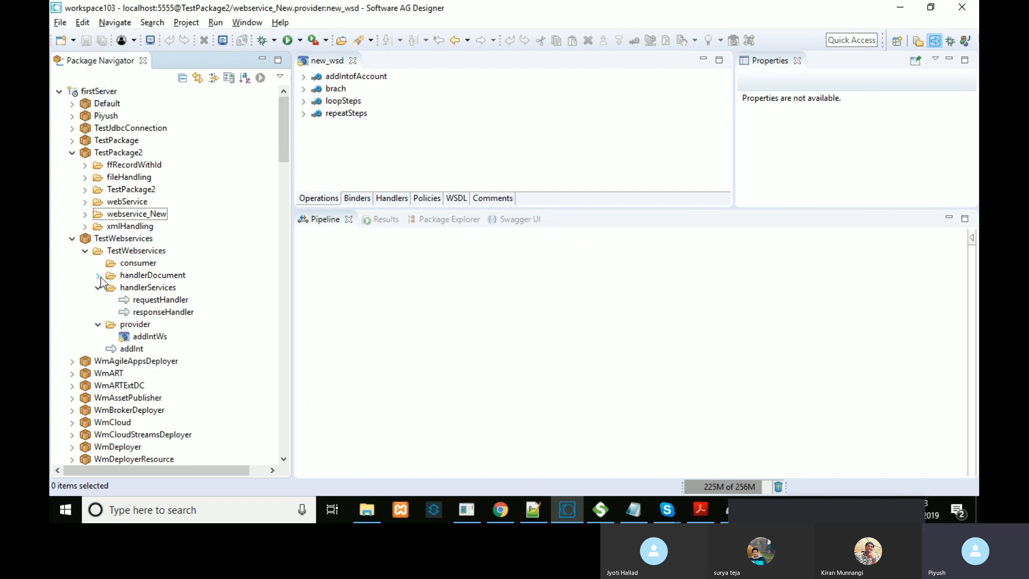
pyautogui.click(99, 287)
pyautogui.click(99, 300)
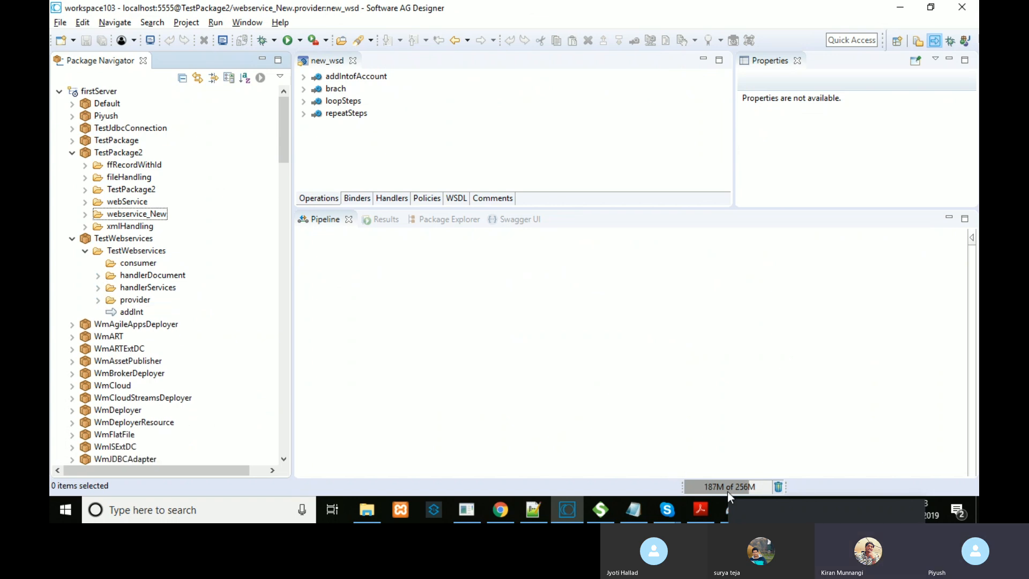
pyautogui.click(763, 509)
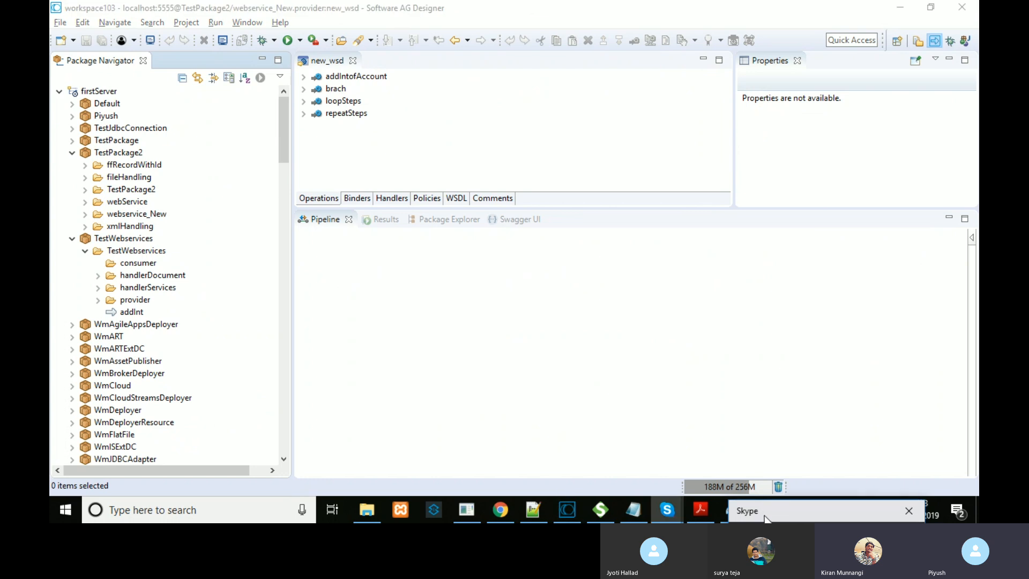
pyautogui.moveTo(800, 513); pyautogui.dragTo(815, 522)
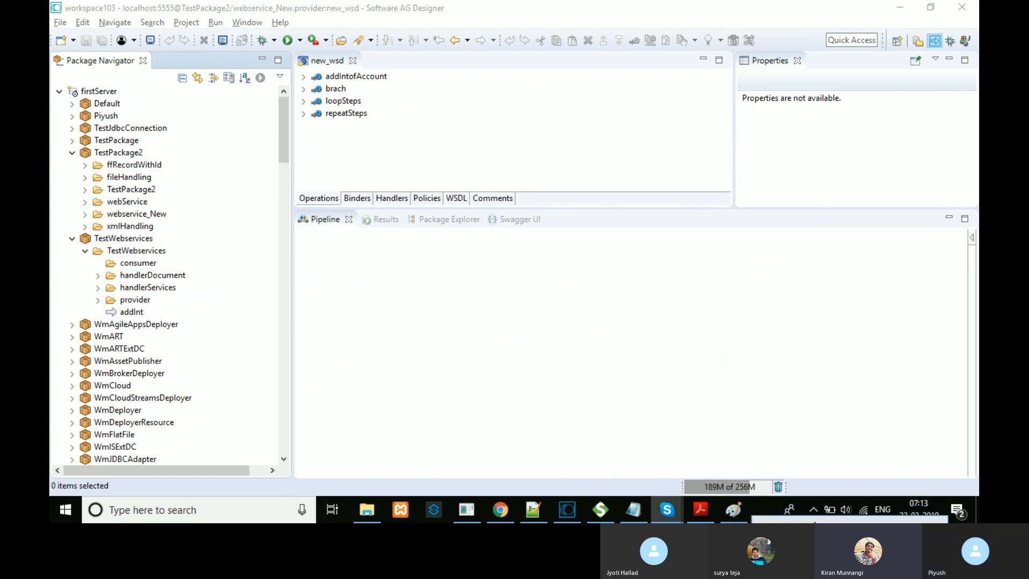
# Step: Lower the system volume and close the new_wsd descriptor editor tab
pyautogui.press('XF86AudioLowerVolume')
pyautogui.press('XF86AudioLowerVolume')
pyautogui.press('XF86AudioLowerVolume')
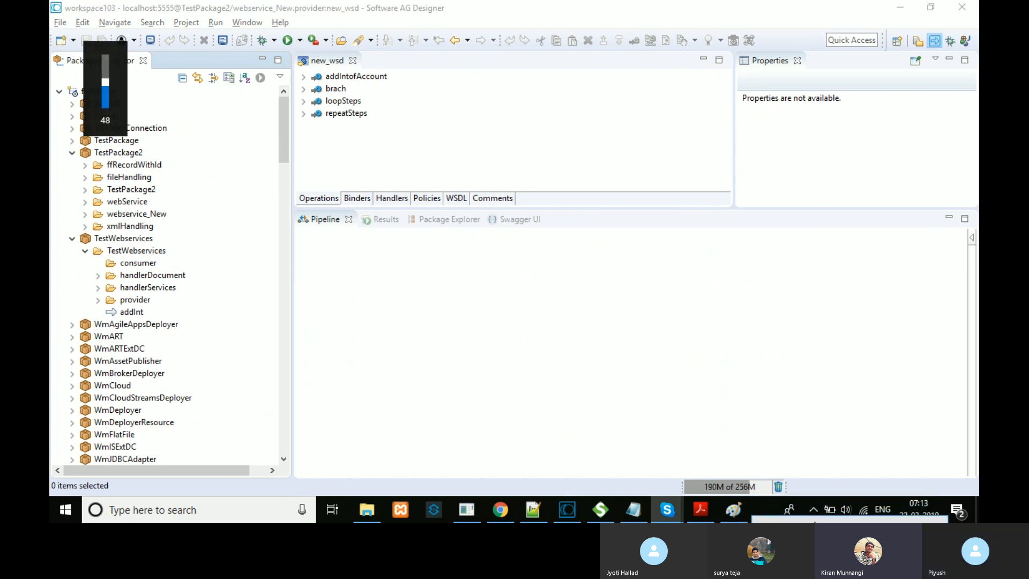
pyautogui.press('XF86AudioLowerVolume')
pyautogui.press('XF86AudioLowerVolume')
pyautogui.click(642, 167)
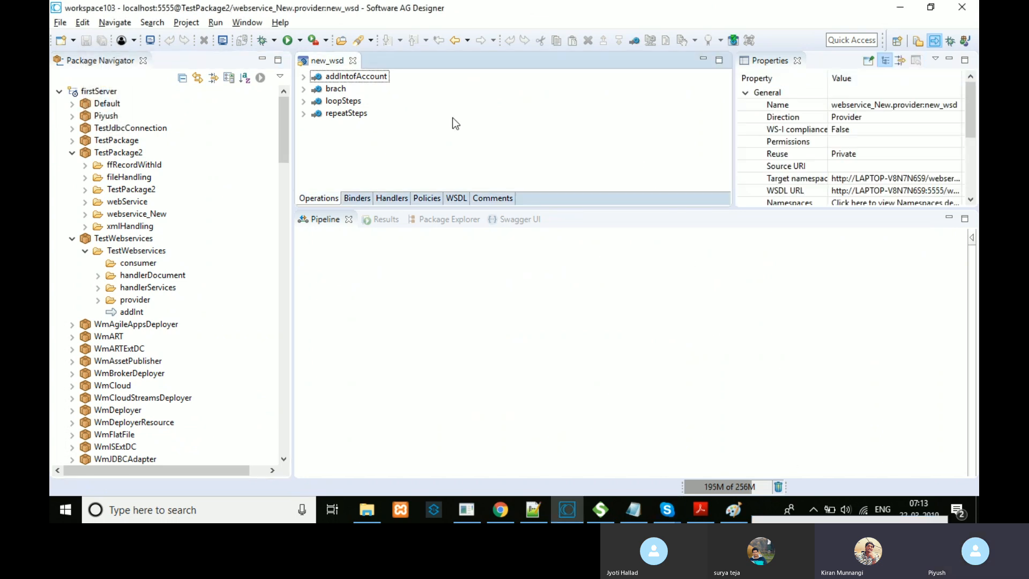
pyautogui.press('XF86AudioLowerVolume')
pyautogui.press('XF86AudioLowerVolume')
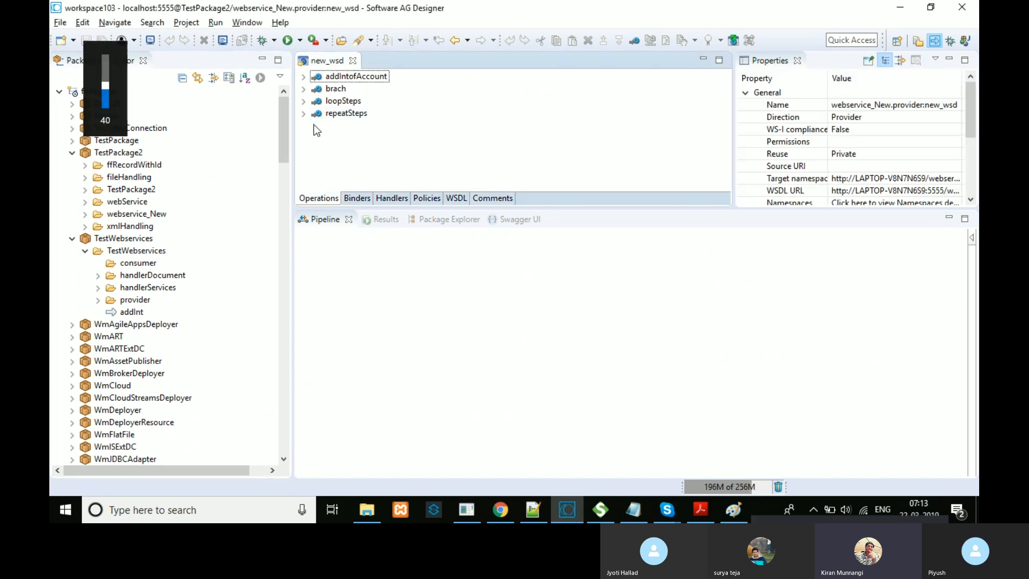
pyautogui.press('XF86AudioLowerVolume')
pyautogui.press('XF86AudioLowerVolume')
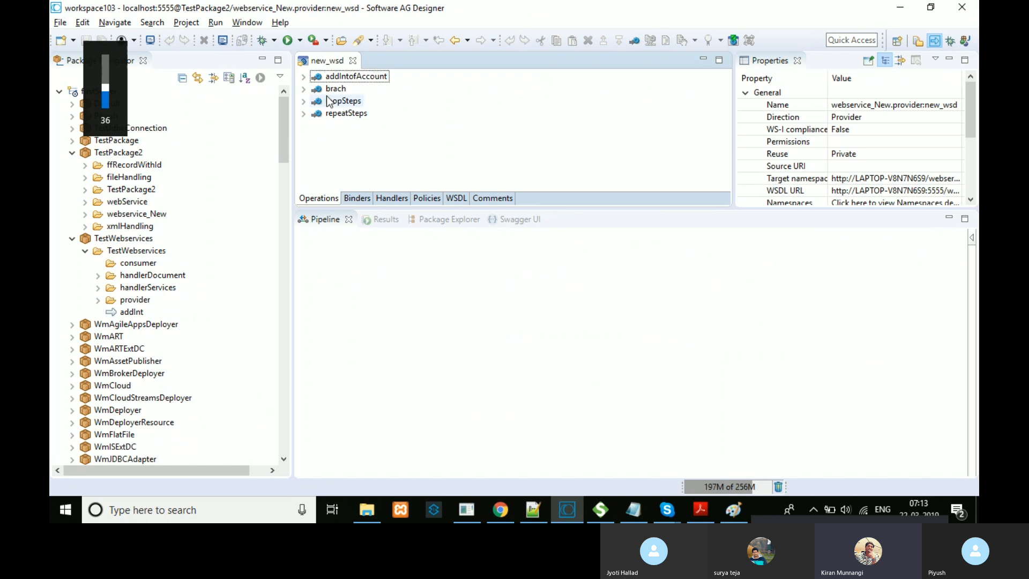
pyautogui.click(353, 61)
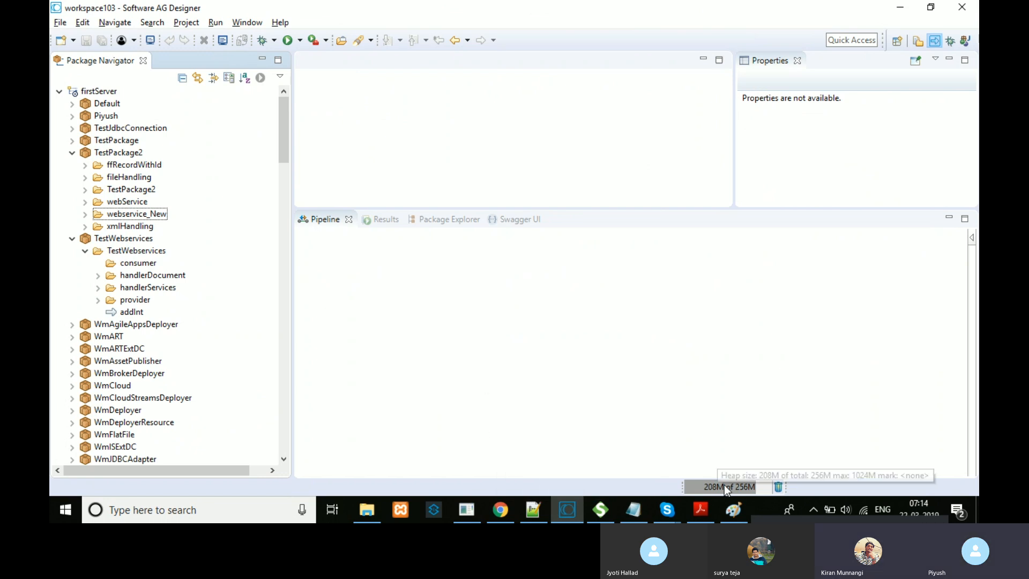
# Step: Collapse TestWebservices, TestPackage2 and WmPublic so firstServer lists only its packages
pyautogui.moveTo(787, 521); pyautogui.dragTo(809, 513)
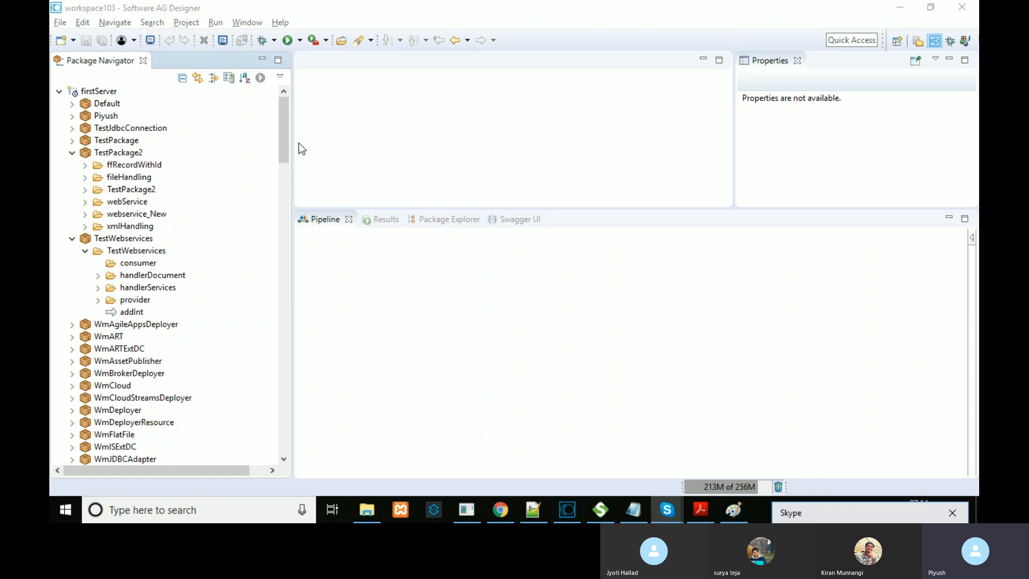
pyautogui.moveTo(283, 137)
pyautogui.mouseDown()
pyautogui.moveTo(283, 156)
pyautogui.moveTo(284, 142)
pyautogui.mouseUp()
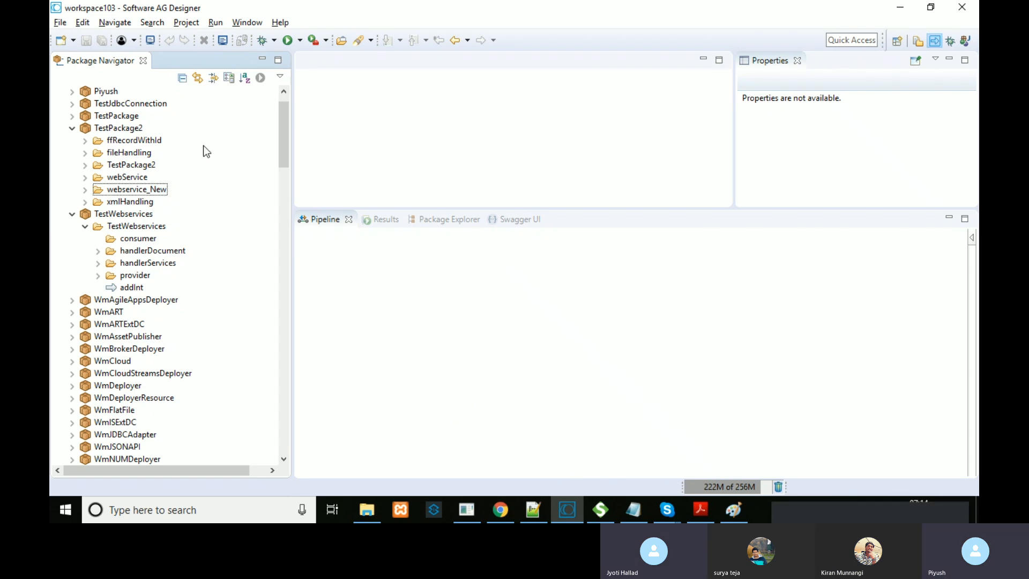
pyautogui.click(85, 227)
pyautogui.click(71, 214)
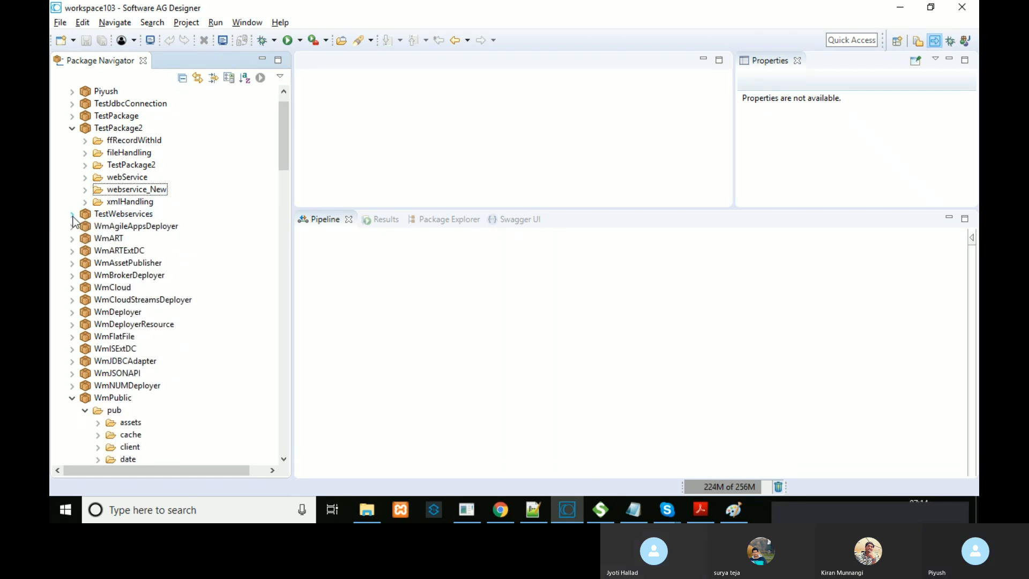
pyautogui.click(72, 128)
pyautogui.click(71, 141)
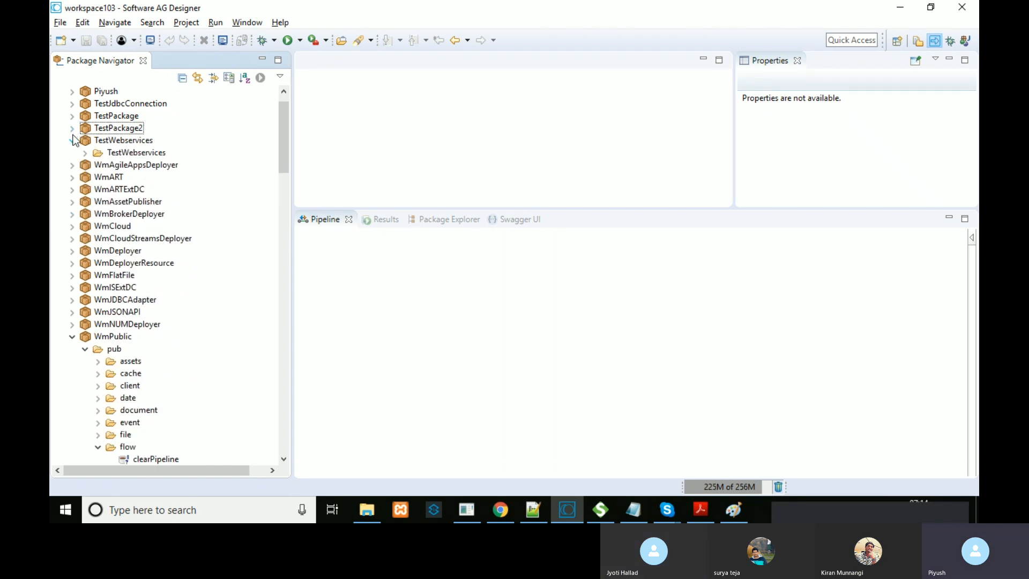
pyautogui.click(85, 153)
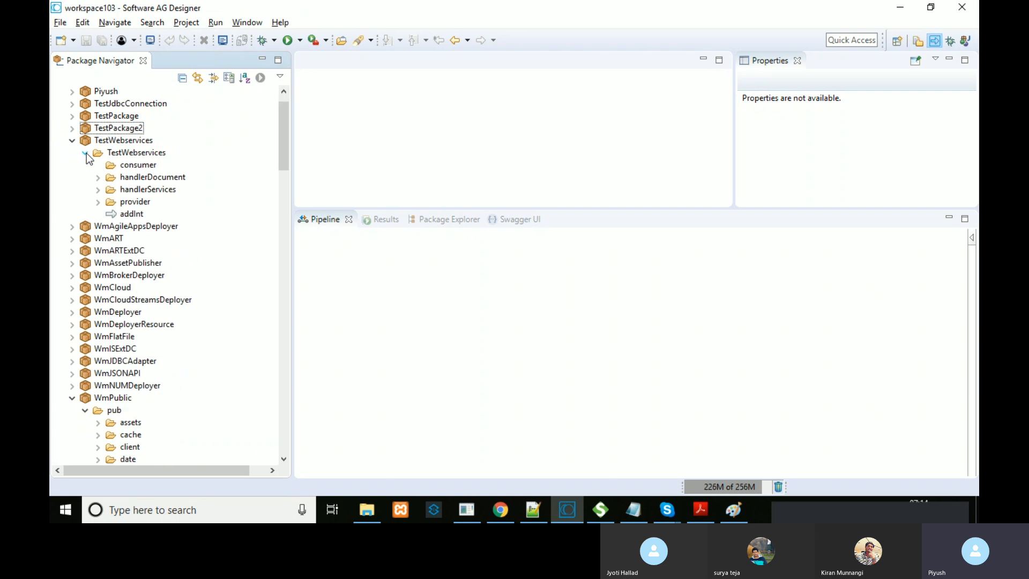
pyautogui.click(85, 153)
pyautogui.click(78, 149)
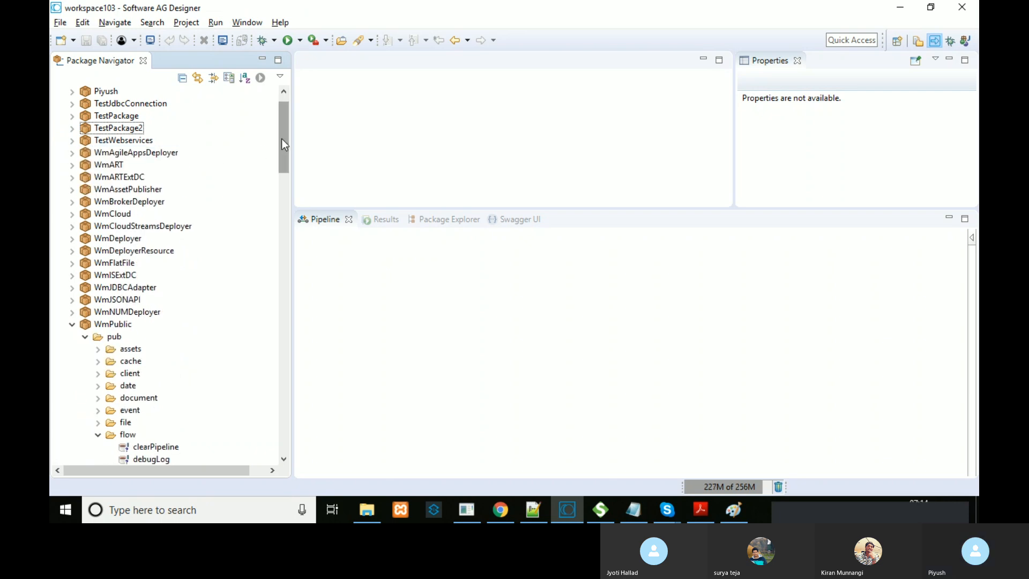
pyautogui.scroll(1, 284, 131)
pyautogui.click(73, 349)
pyautogui.click(91, 91)
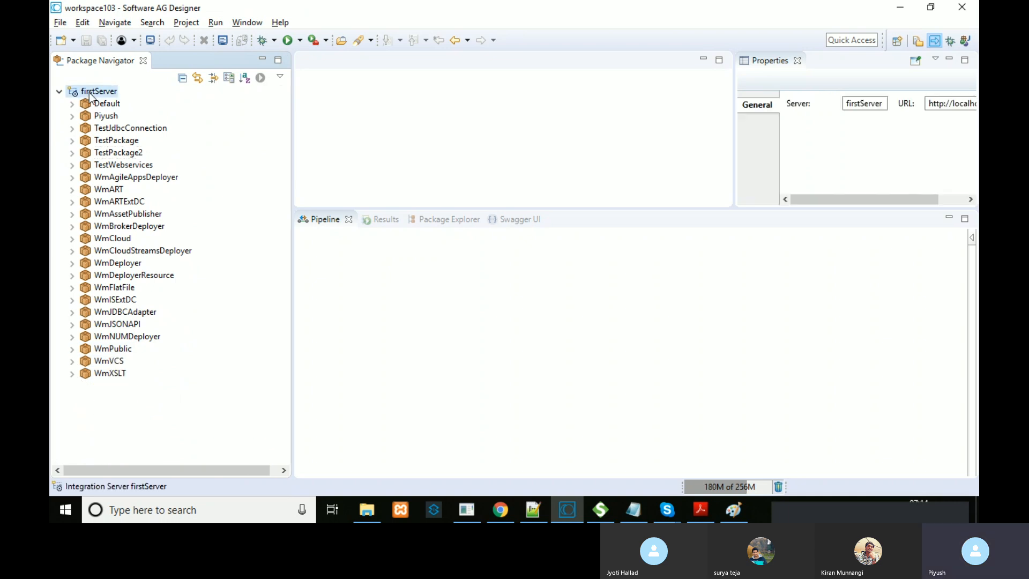
pyautogui.rightClick(90, 92)
pyautogui.moveTo(230, 99)
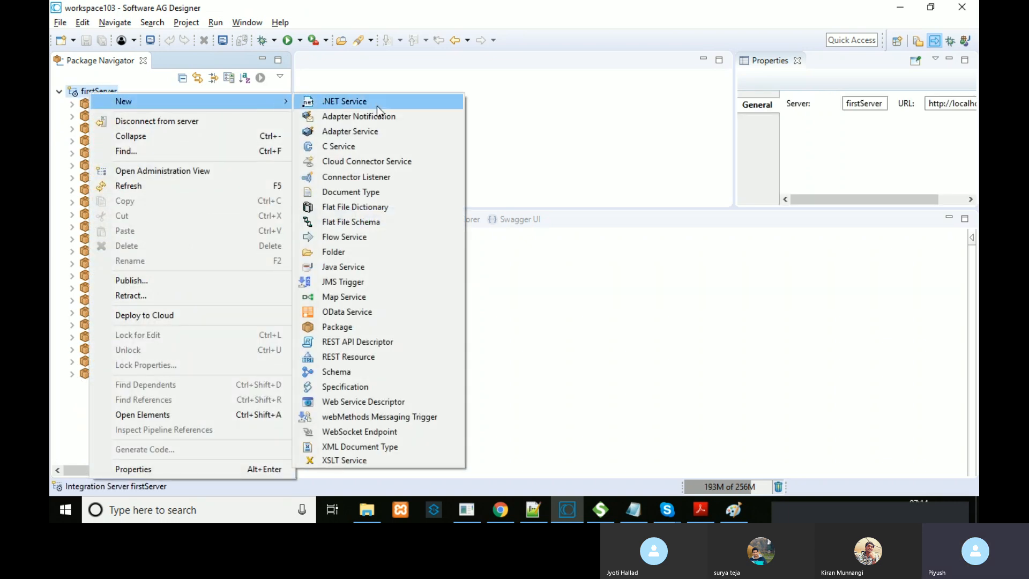
pyautogui.click(378, 328)
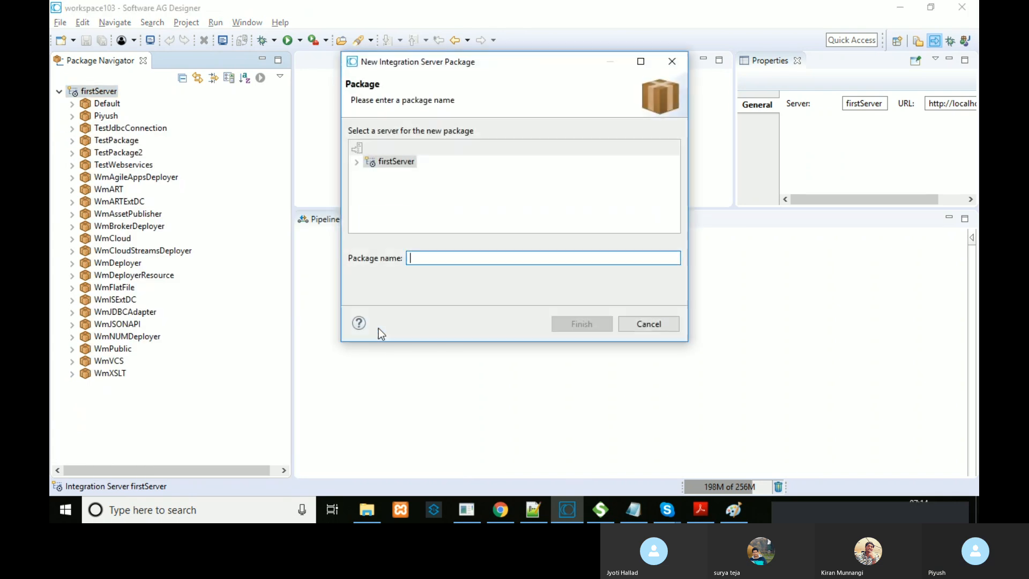
pyautogui.write('Te')
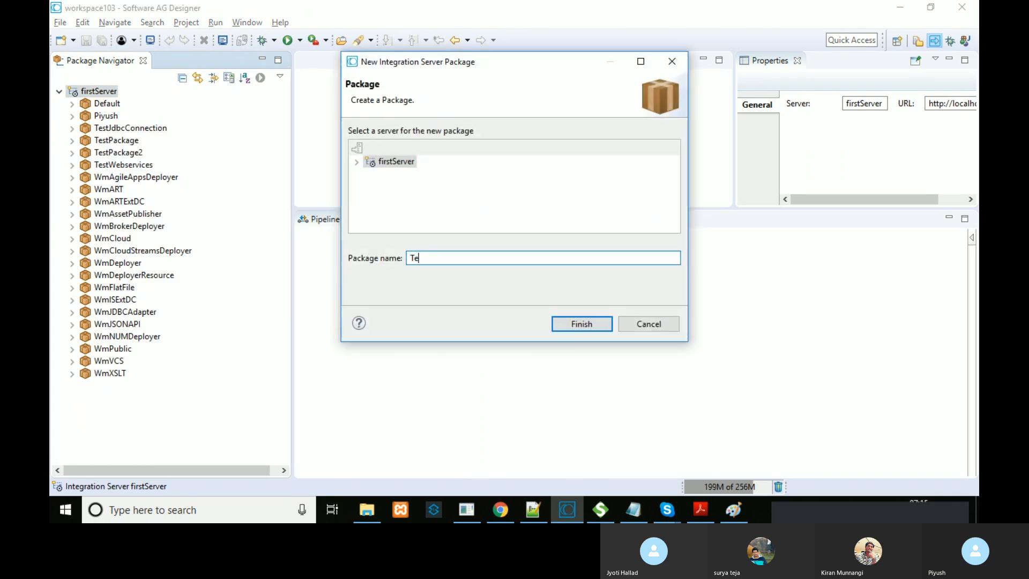
pyautogui.write('stAdapter')
pyautogui.click(590, 323)
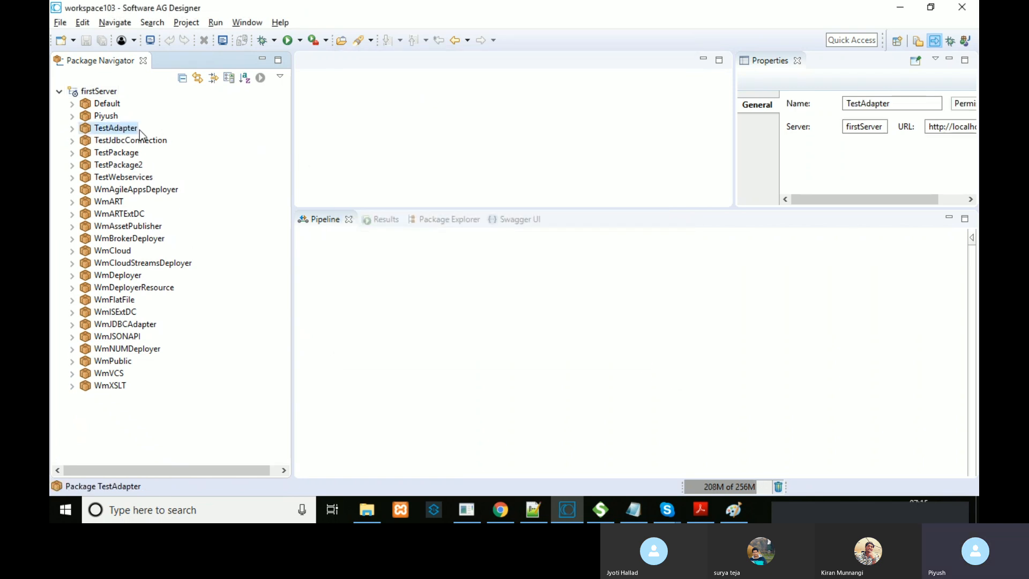
pyautogui.rightClick(129, 131)
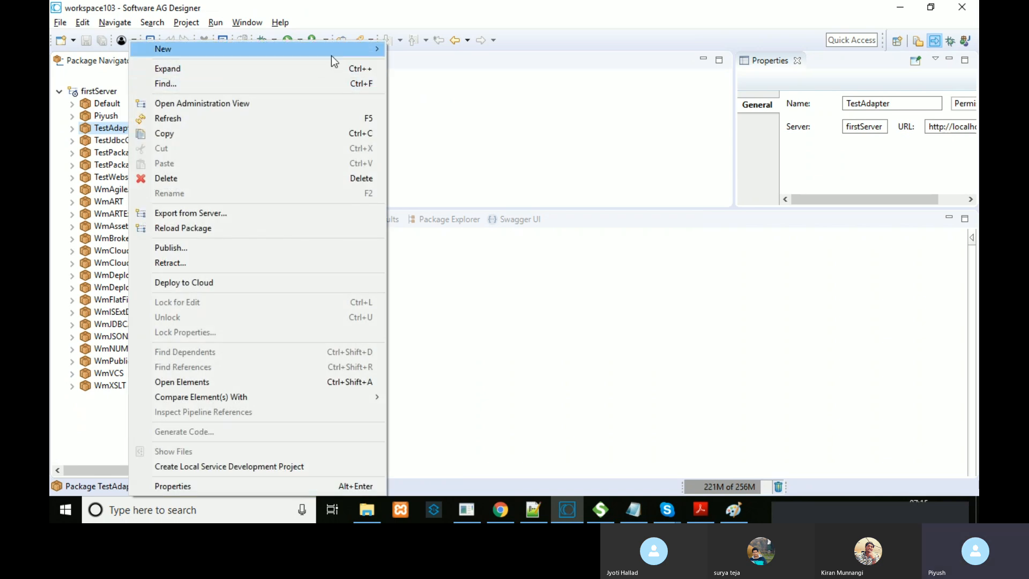
pyautogui.moveTo(370, 56)
pyautogui.click(471, 197)
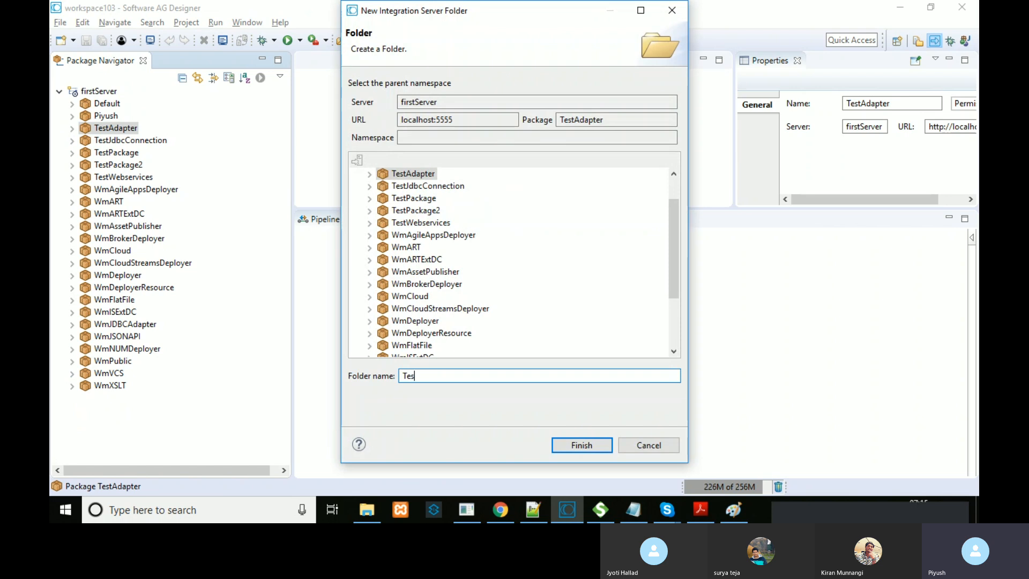
pyautogui.write('Adapter')
pyautogui.click(563, 447)
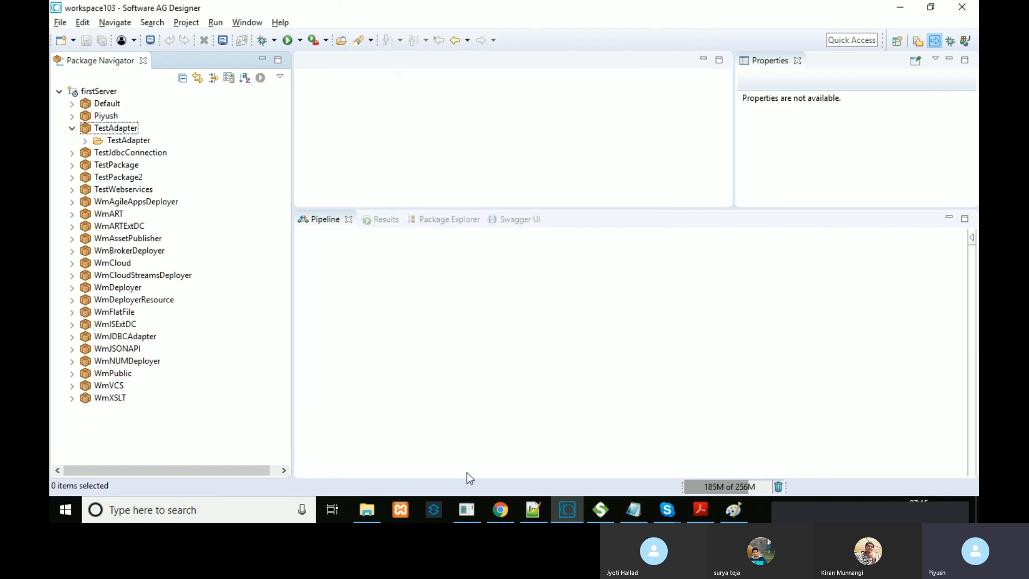
# Step: Run Start Database from the Oracle Database 10g Express Edition Start menu folder
pyautogui.click(66, 509)
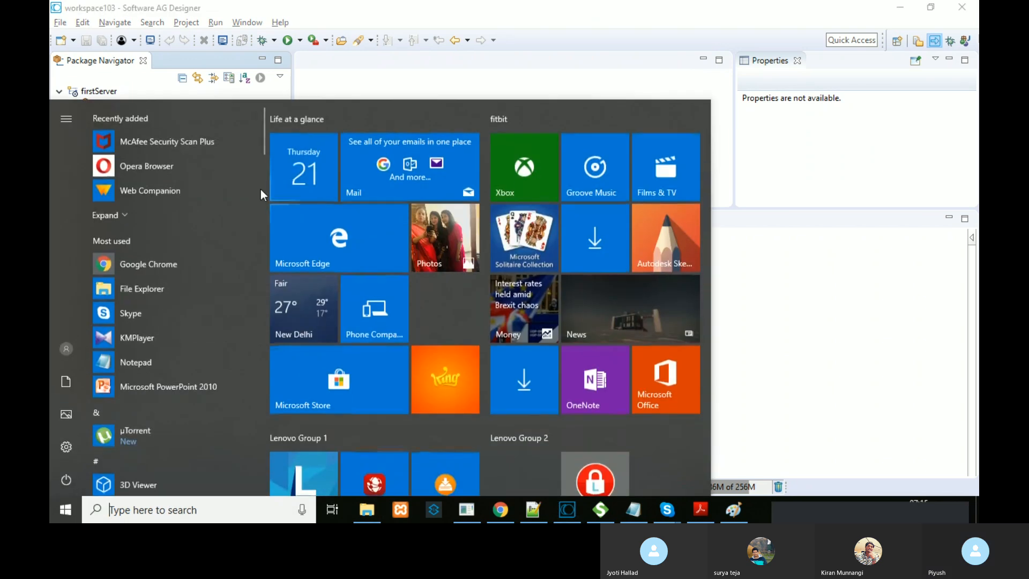
pyautogui.moveTo(262, 130); pyautogui.dragTo(272, 352)
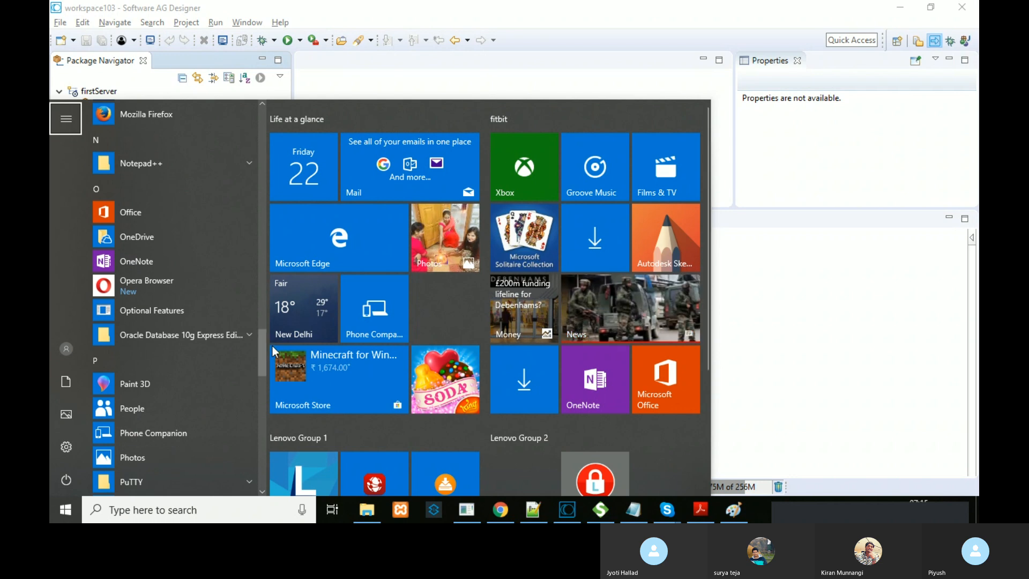
pyautogui.click(245, 337)
pyautogui.moveTo(262, 352); pyautogui.dragTo(263, 357)
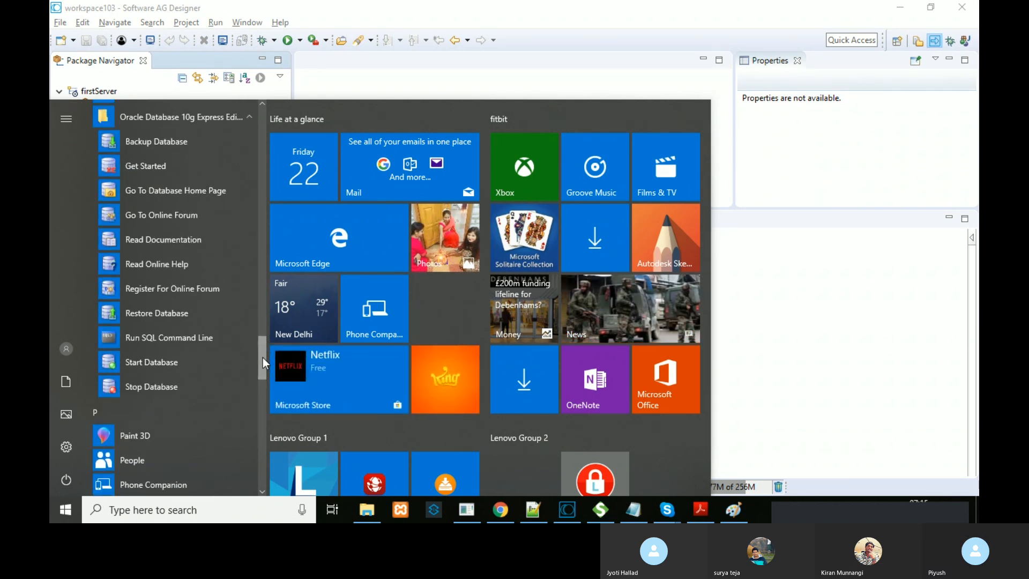
pyautogui.click(214, 368)
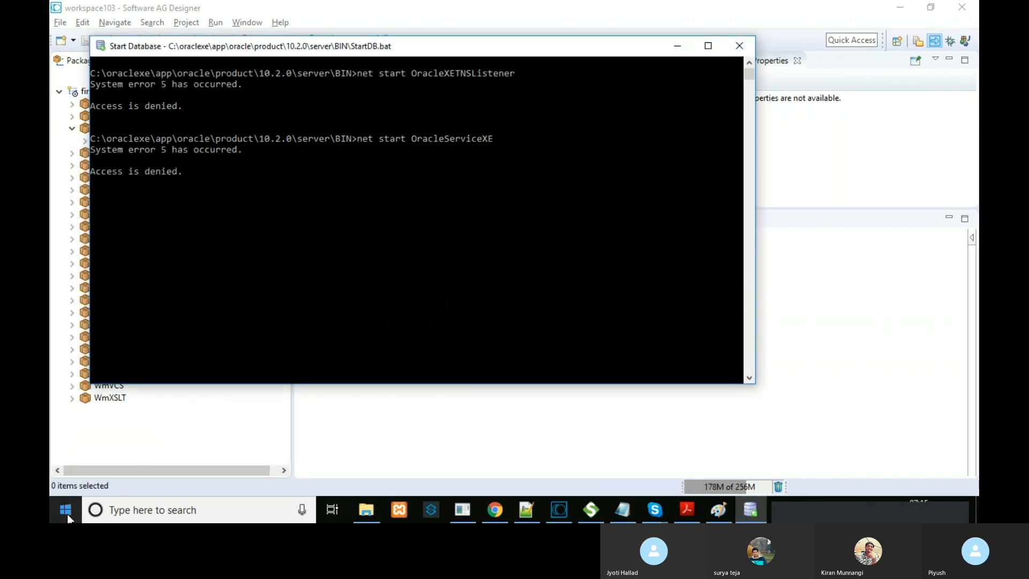
# Step: Launch Go To Database Home Page from the same Oracle Start menu folder
pyautogui.click(66, 512)
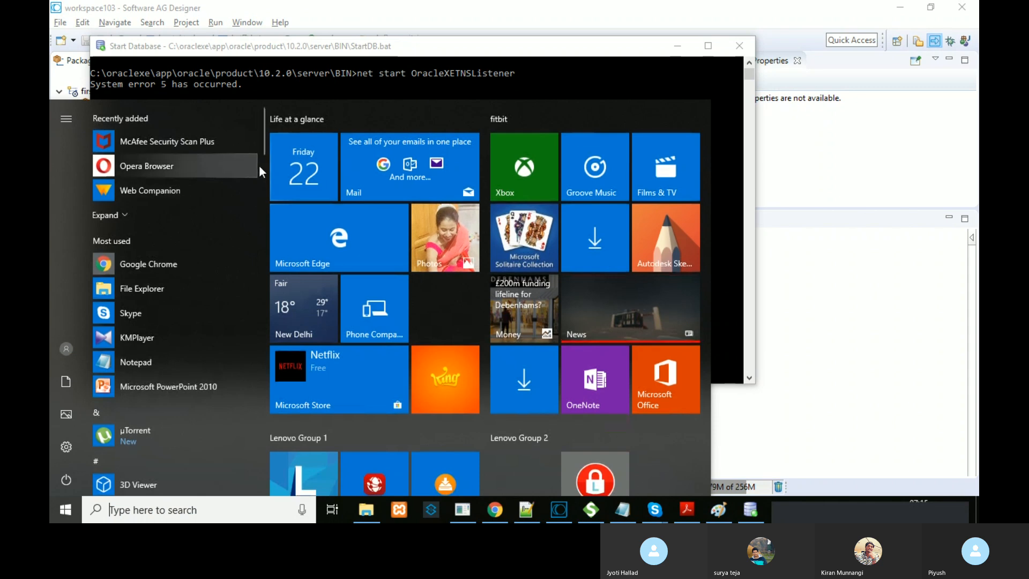
pyautogui.moveTo(262, 153)
pyautogui.mouseDown()
pyautogui.moveTo(259, 368)
pyautogui.moveTo(258, 358)
pyautogui.mouseUp()
pyautogui.click(249, 372)
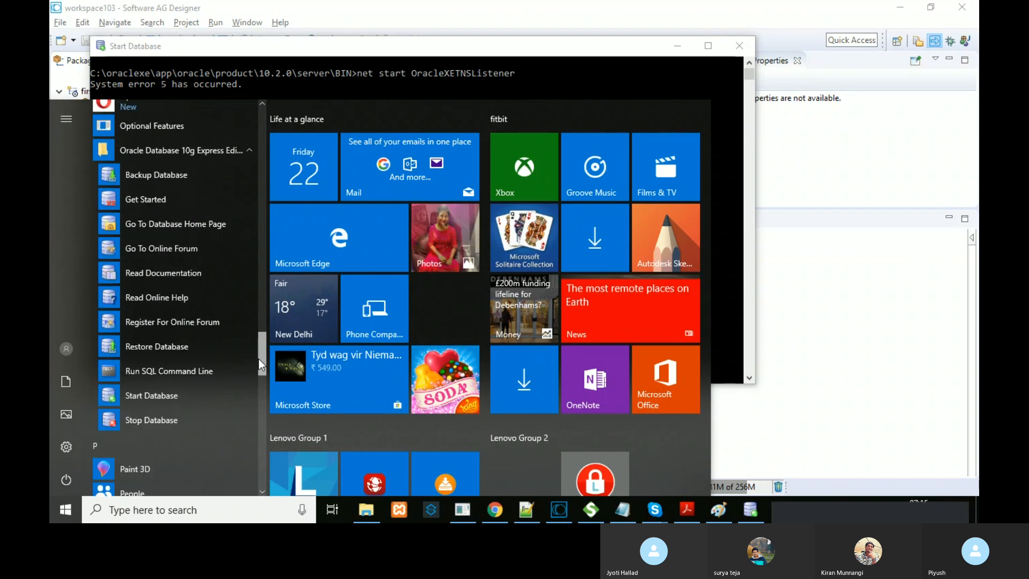
pyautogui.rightClick(204, 223)
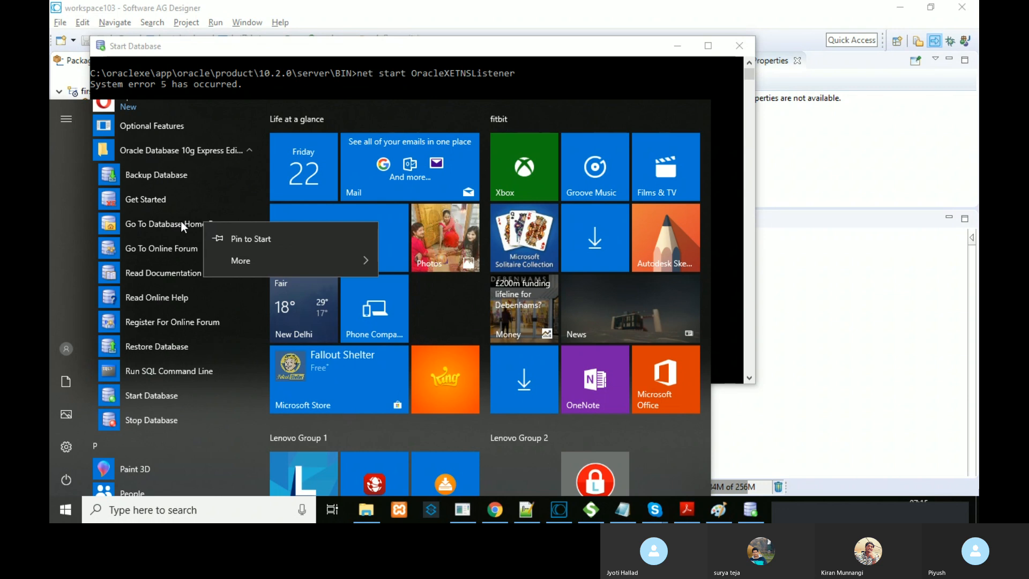
pyautogui.click(181, 220)
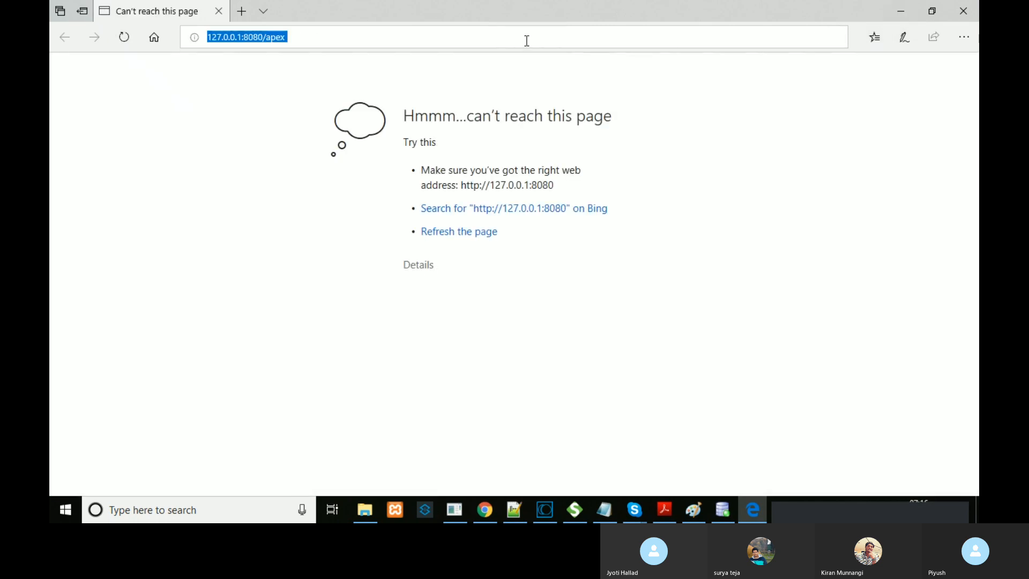
# Step: Close the Edge error page and load 127.0.0.1:8080/apex in Chrome, which is refused
pyautogui.click(527, 41)
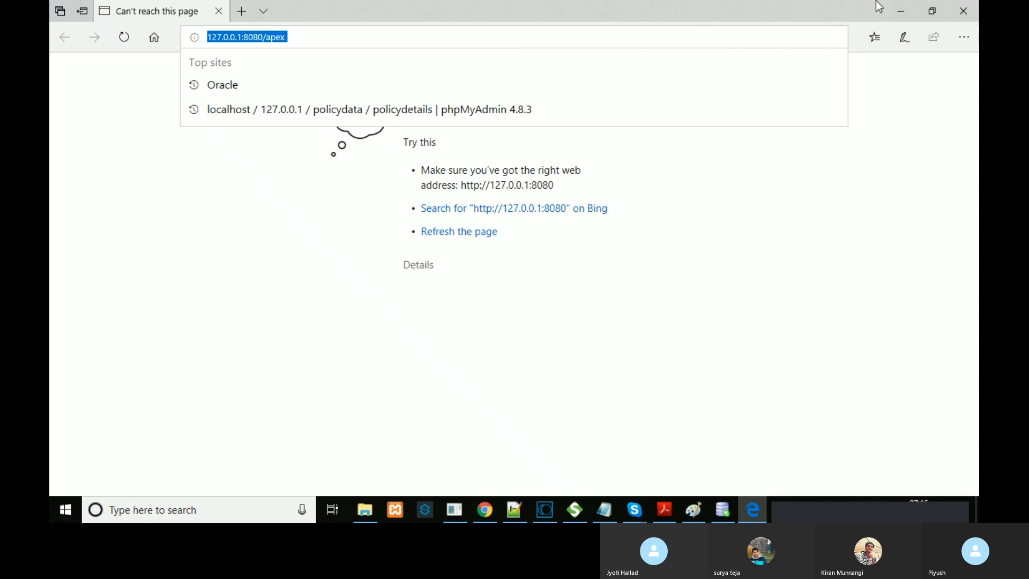
pyautogui.click(963, 11)
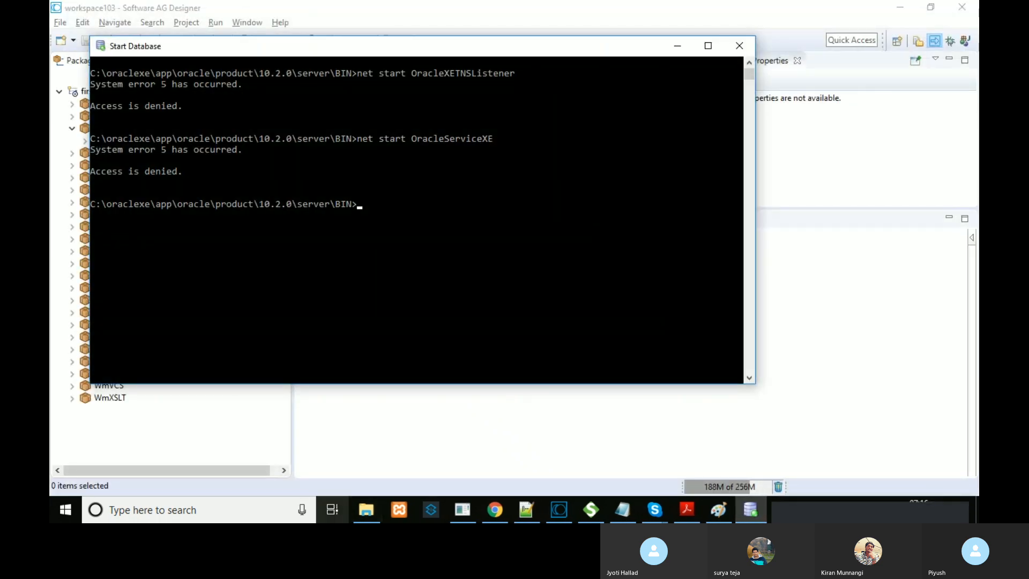
pyautogui.click(494, 509)
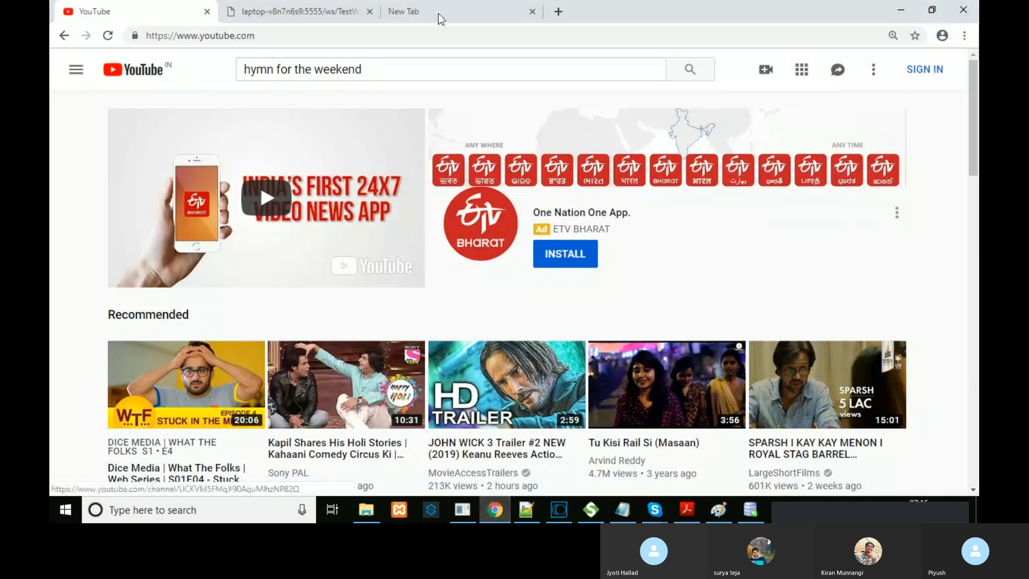
pyautogui.click(437, 15)
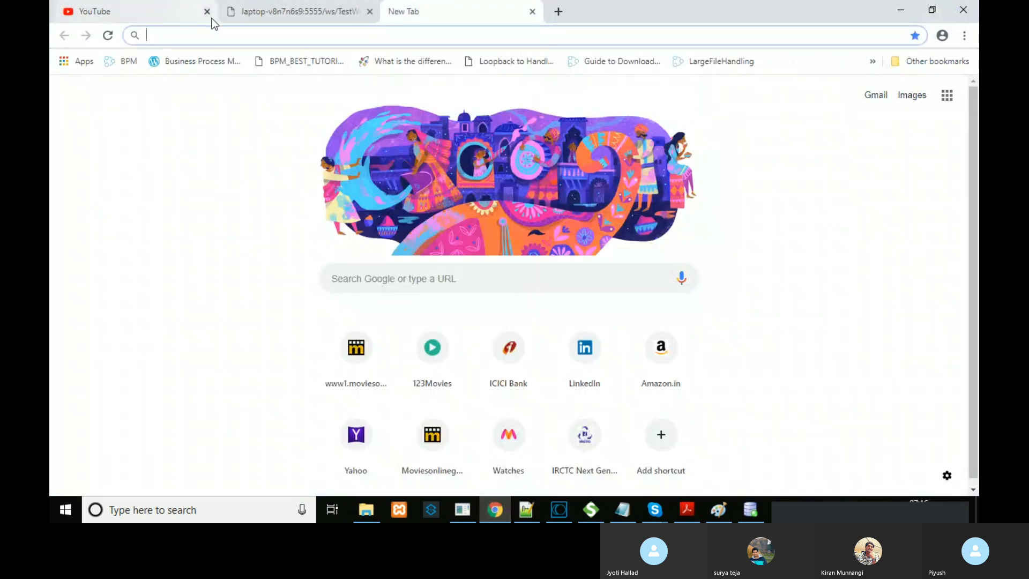
pyautogui.click(207, 11)
pyautogui.write('127.0.0.1:8080/apex')
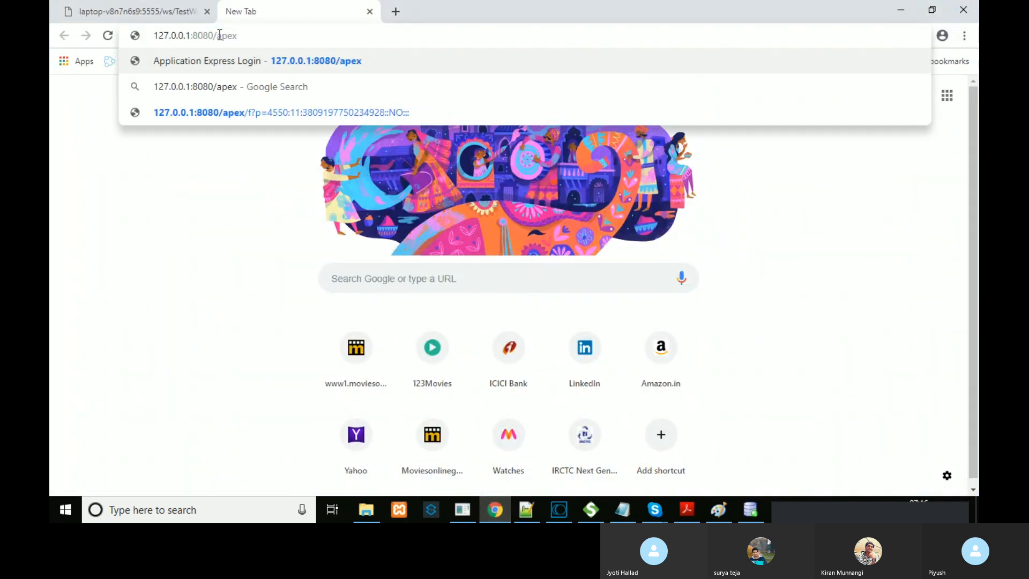
pyautogui.press('Return')
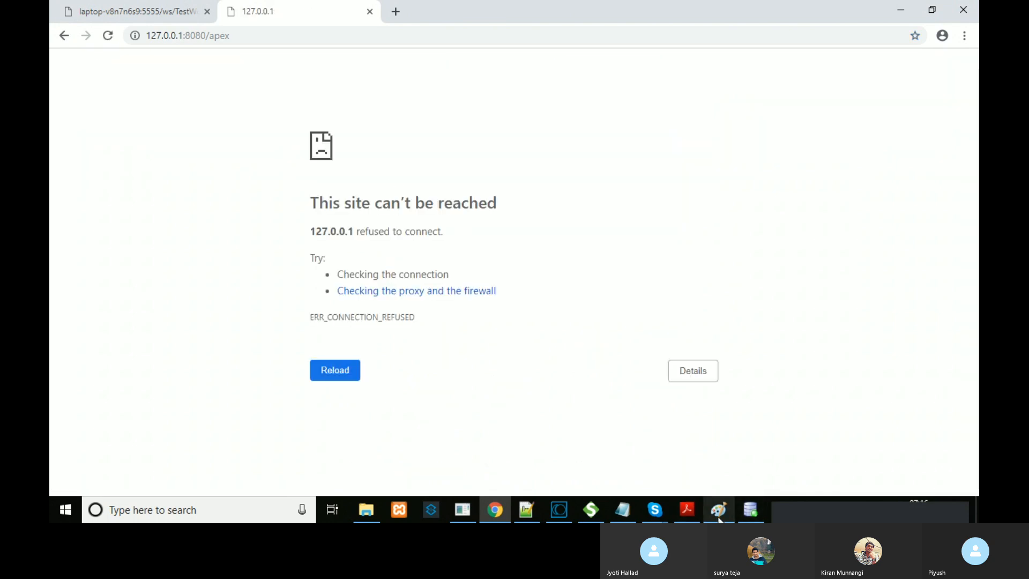
# Step: Check the Start Database console, then return to Software AG Designer
pyautogui.click(753, 511)
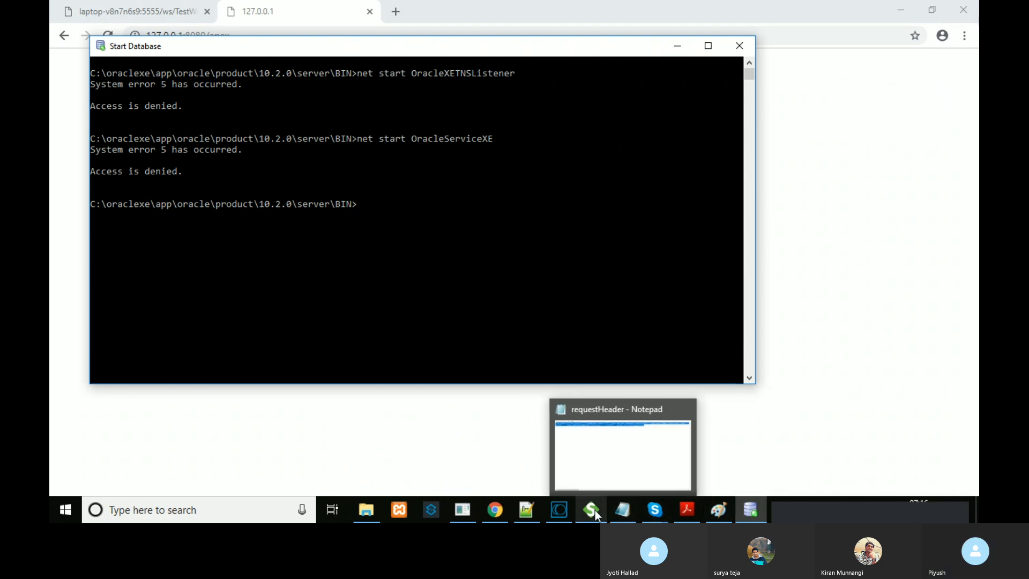
pyautogui.moveTo(664, 507)
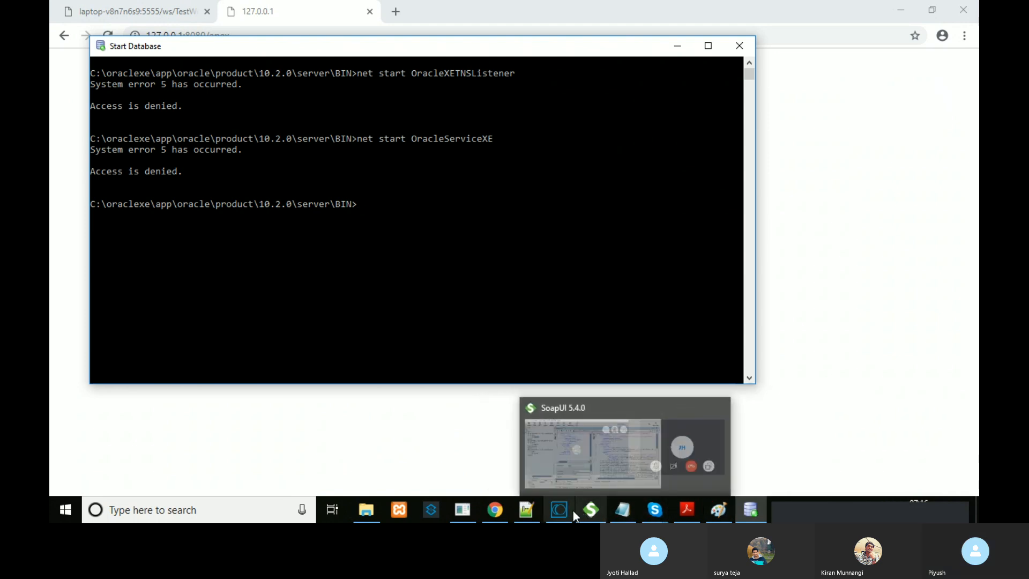
pyautogui.click(563, 510)
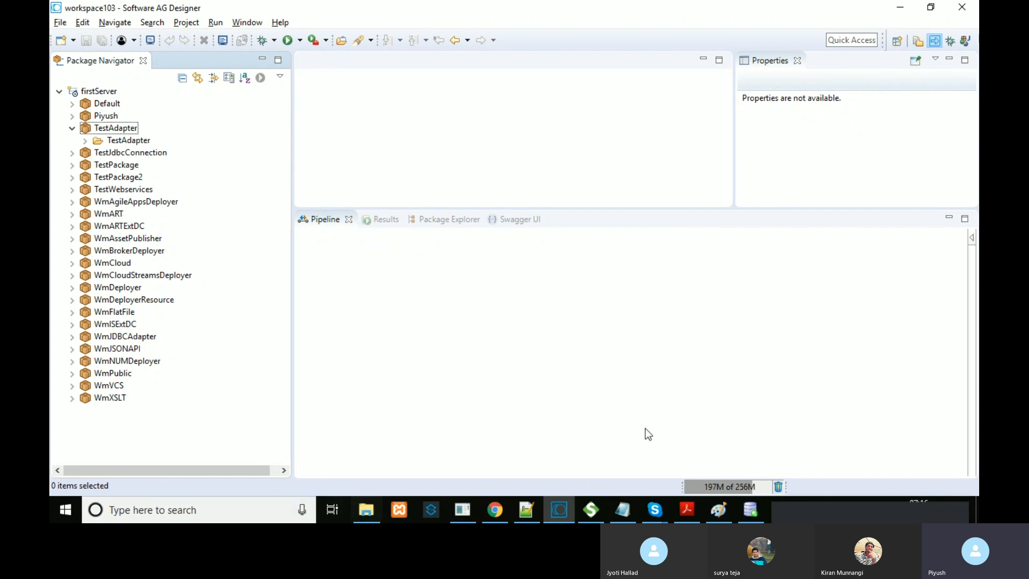
# Step: Dismiss the Skype pop-up, search 'servic' and launch the Services desktop app
pyautogui.click(877, 508)
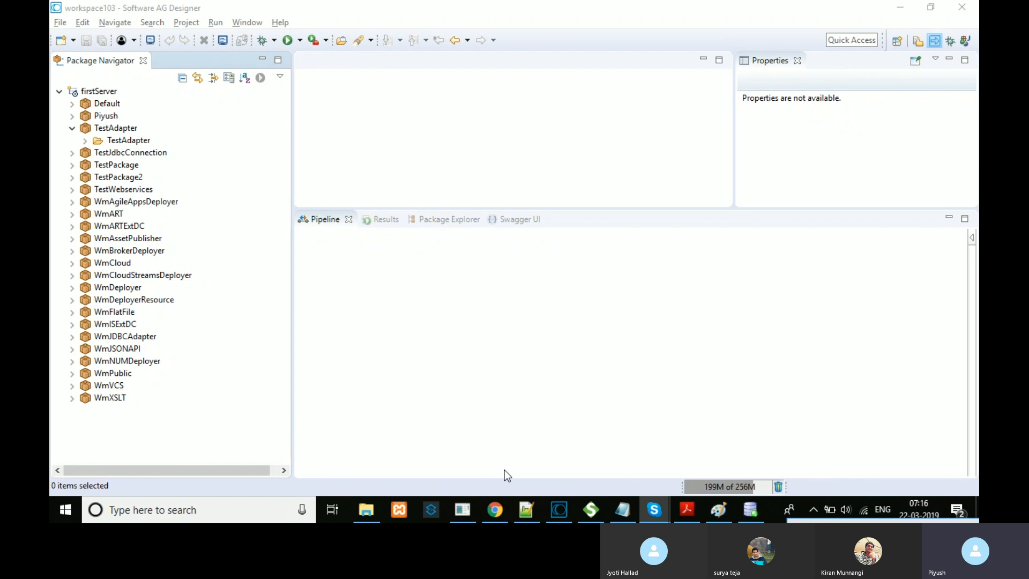
pyautogui.click(57, 499)
pyautogui.click(150, 509)
pyautogui.write('servic')
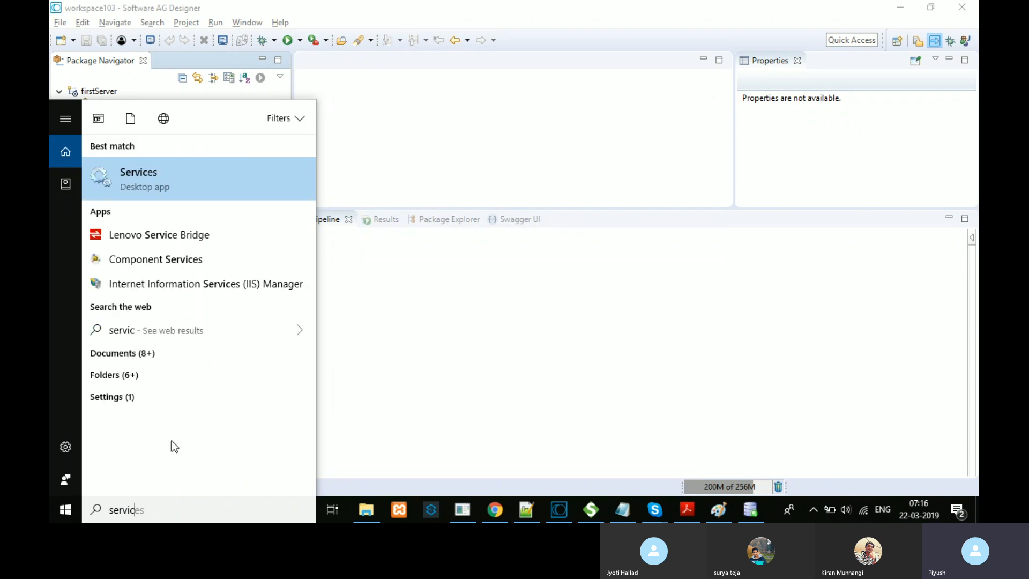
pyautogui.click(225, 185)
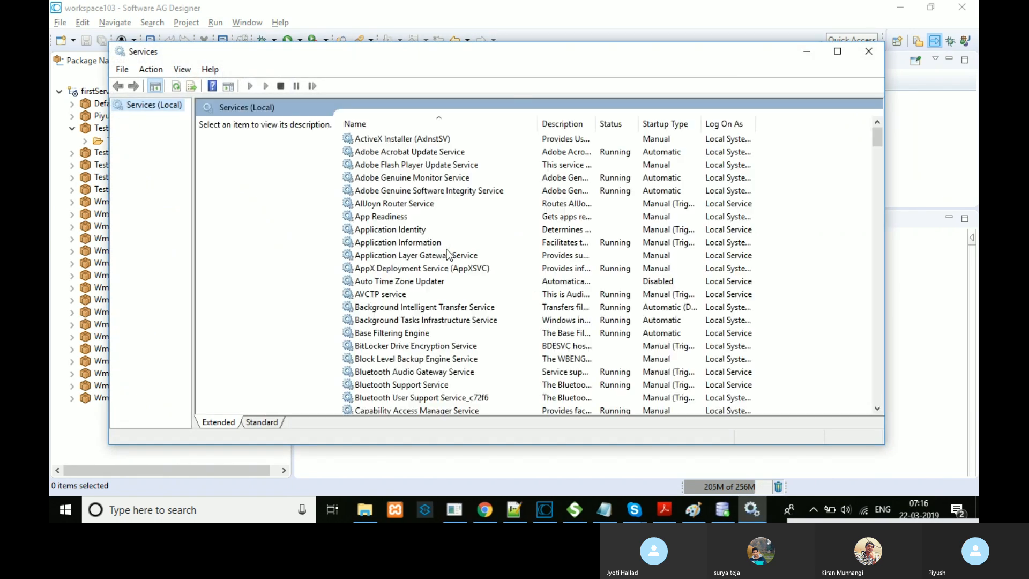
# Step: Try to start OracleJobSchedulerORCLE11G, dismiss its file-not-found error, and select the ORCL VSS Writer service
pyautogui.moveTo(879, 131); pyautogui.dragTo(810, 274)
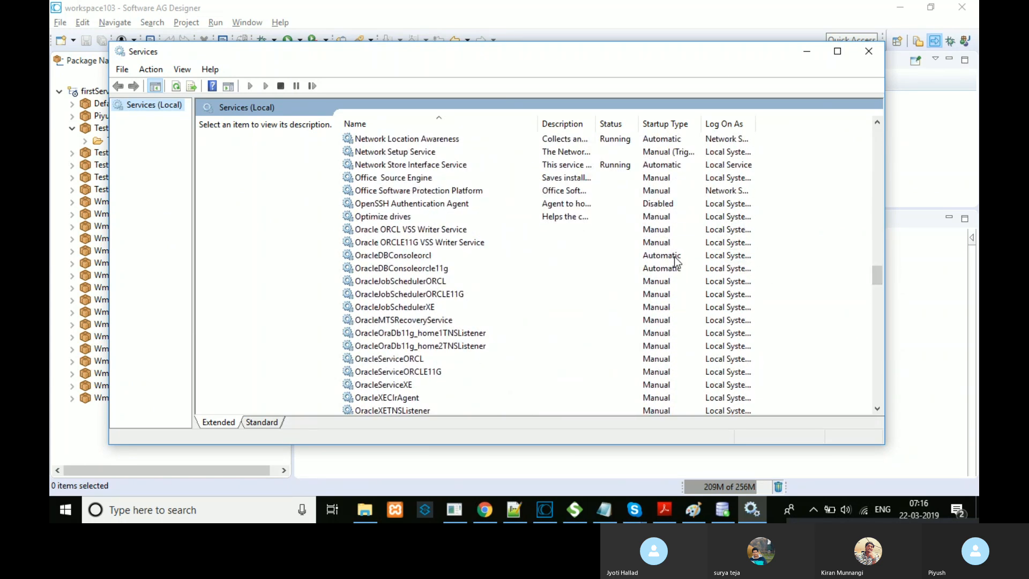
pyautogui.click(658, 263)
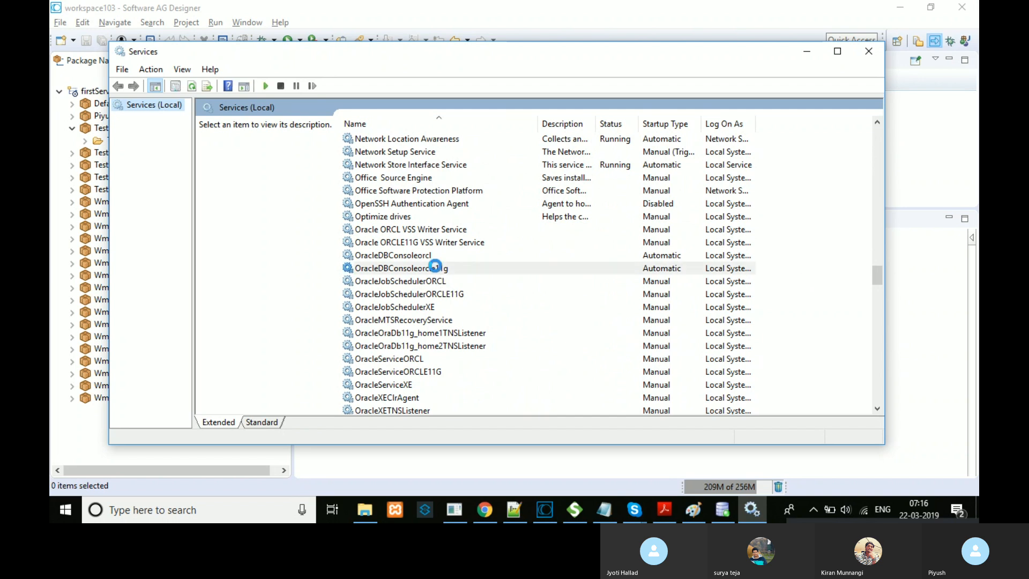
pyautogui.click(655, 296)
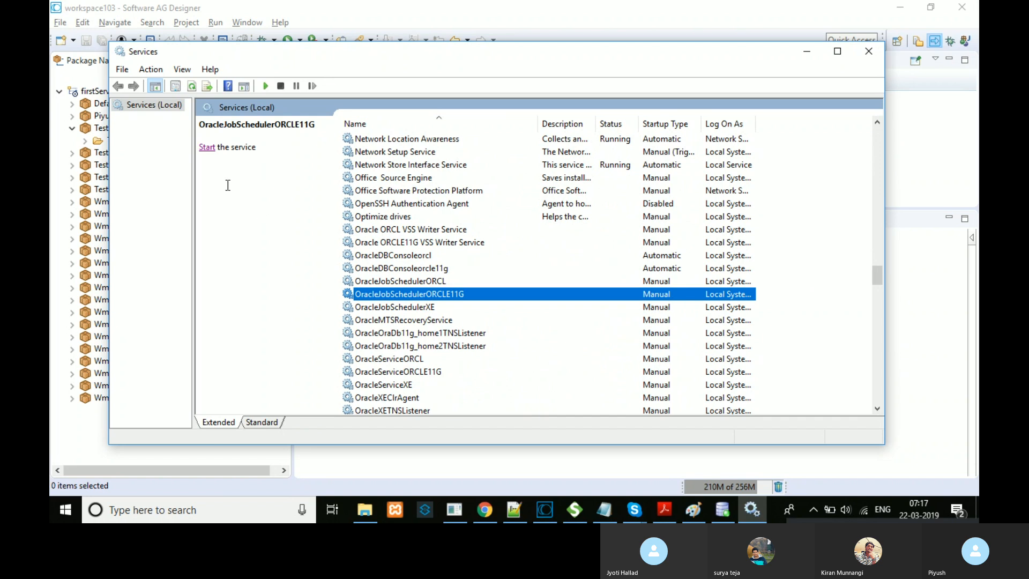
pyautogui.click(207, 148)
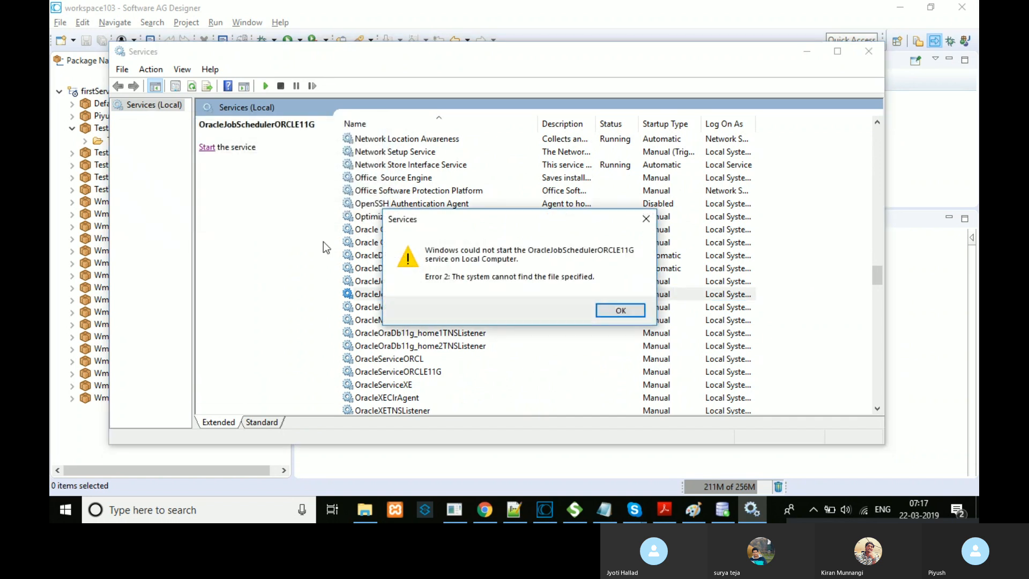
pyautogui.click(616, 311)
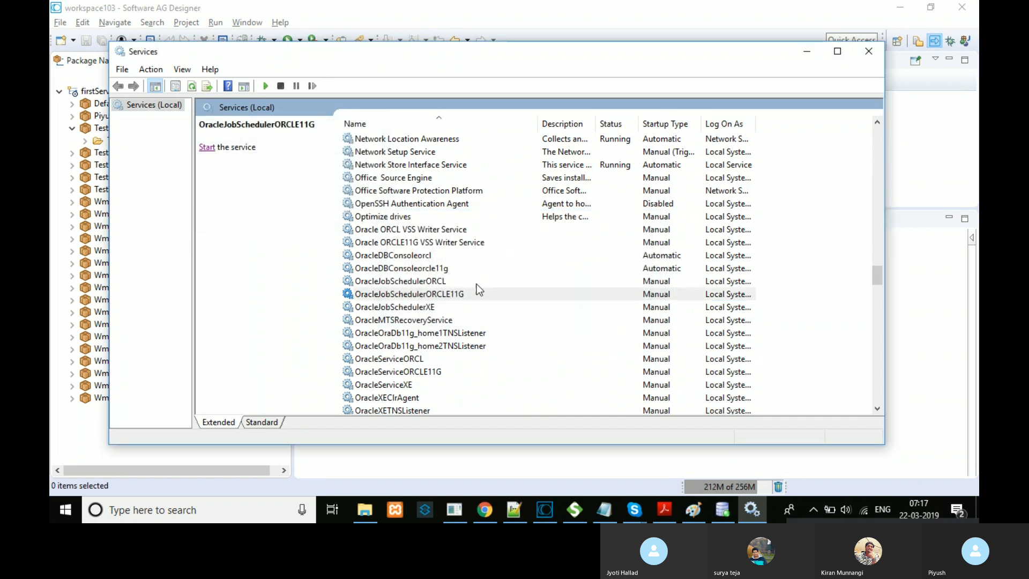
pyautogui.click(427, 231)
# Step: Try to start the ORCL VSS Writer and OracleOraDb11g_home1TNSListener services, dismissing each start error
pyautogui.click(206, 148)
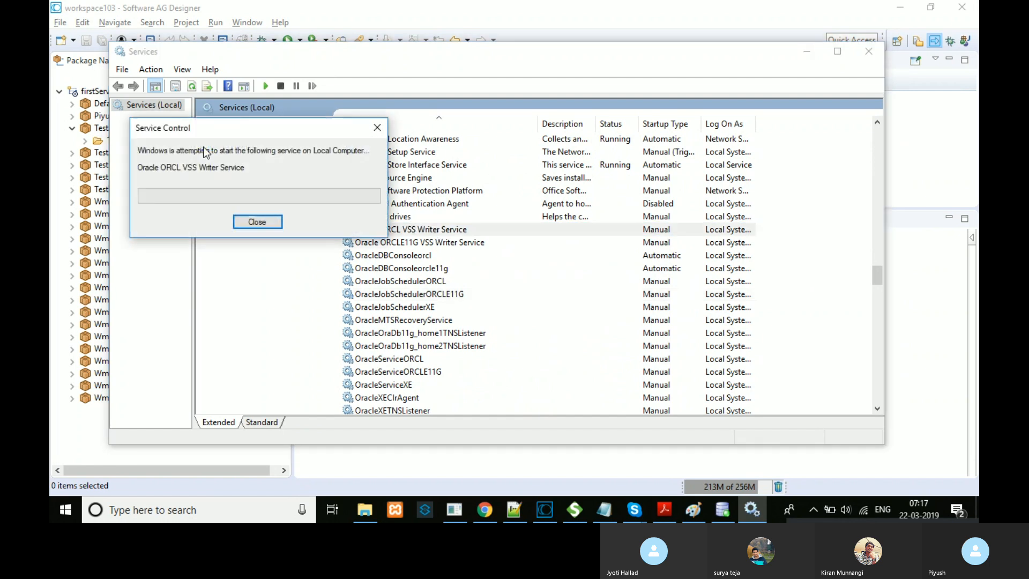
pyautogui.click(606, 310)
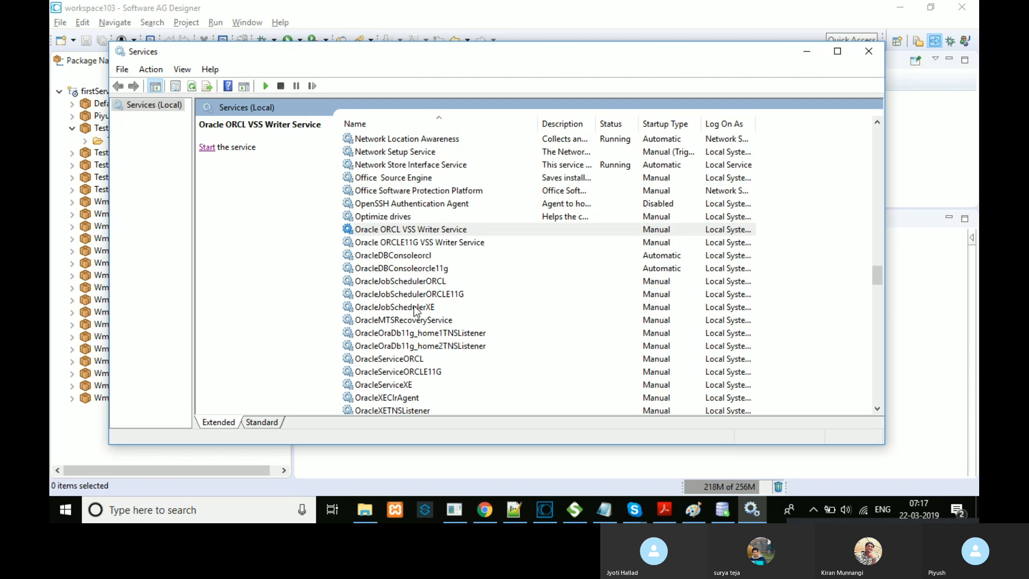
pyautogui.click(414, 333)
pyautogui.click(207, 148)
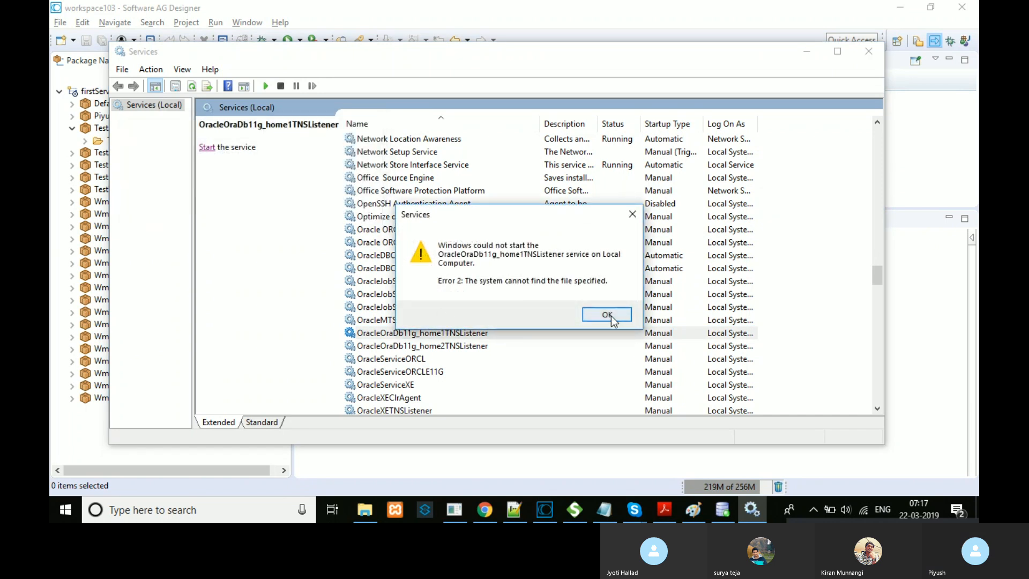
pyautogui.click(611, 316)
# Step: Try to start OracleServiceORCL and OracleServiceORCLE11G, dismissing each file-not-found error
pyautogui.click(398, 359)
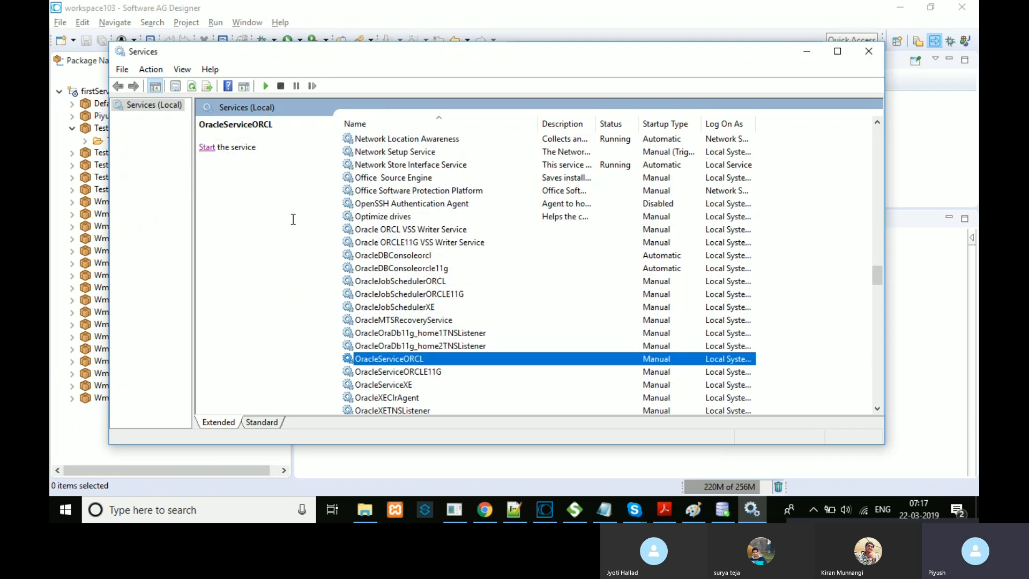
pyautogui.click(201, 147)
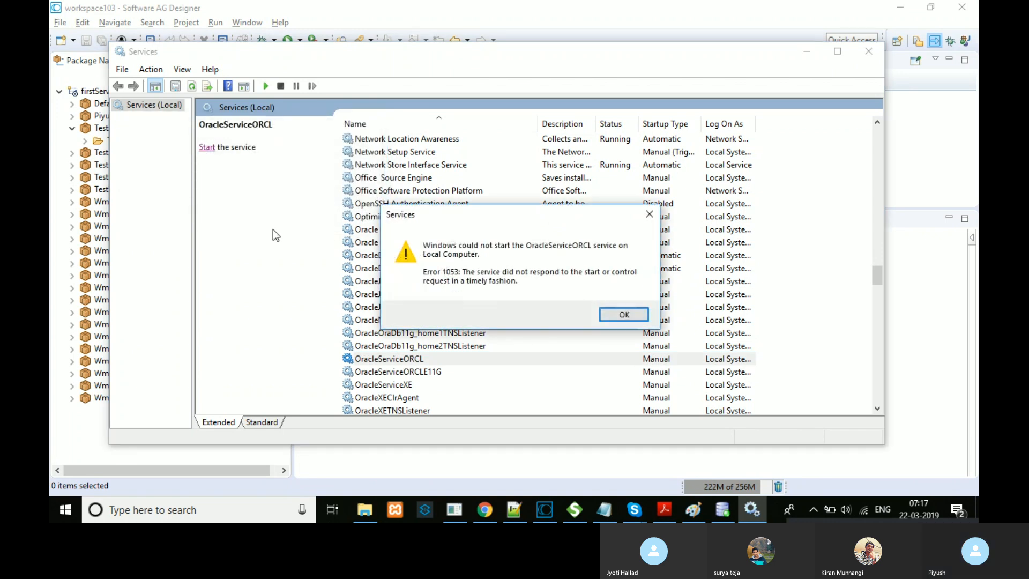
pyautogui.click(624, 315)
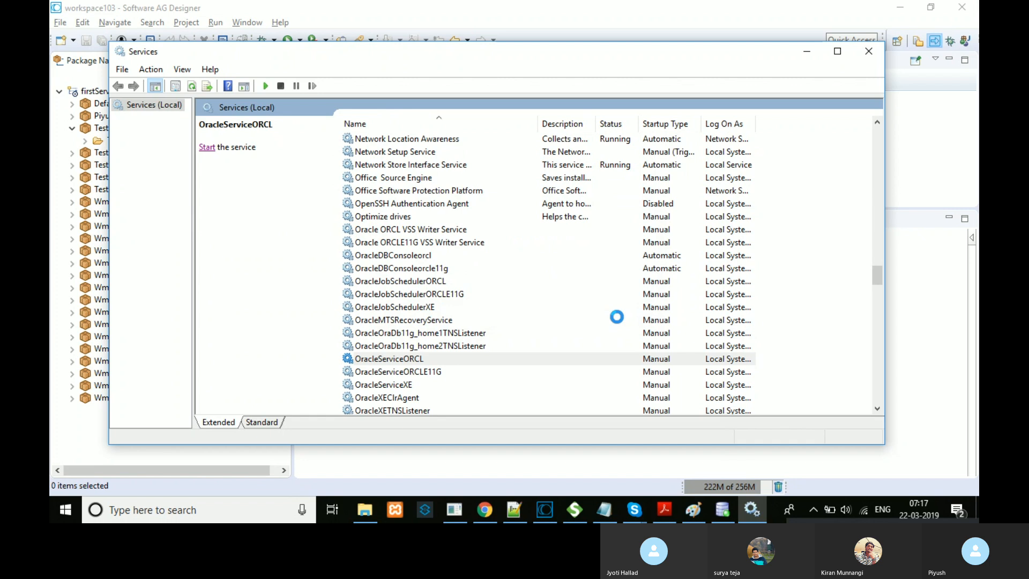
pyautogui.click(409, 371)
pyautogui.click(207, 147)
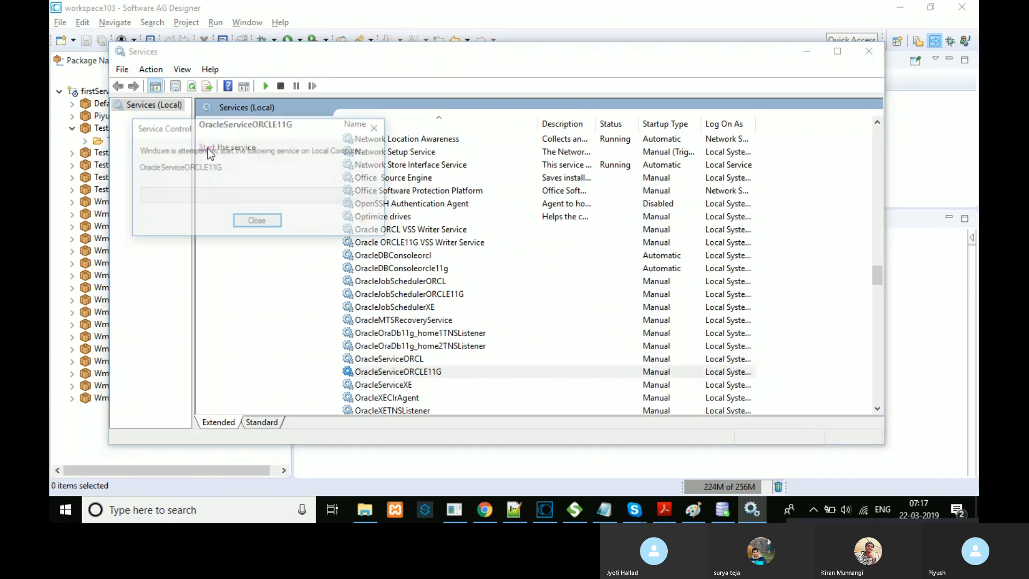
pyautogui.click(598, 314)
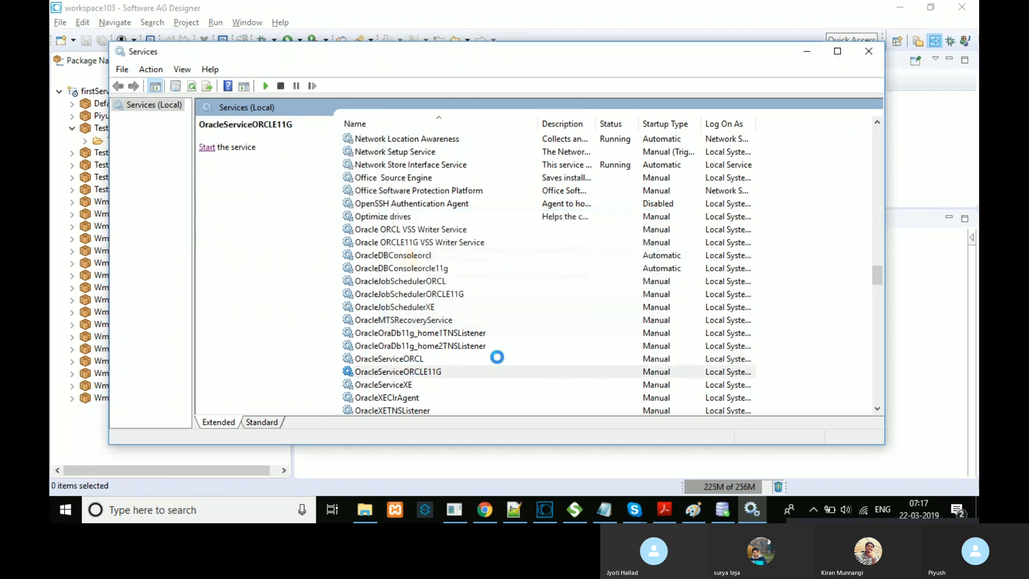
# Step: Start OracleServiceXE and bring the Paint diagram back to the front
pyautogui.click(406, 385)
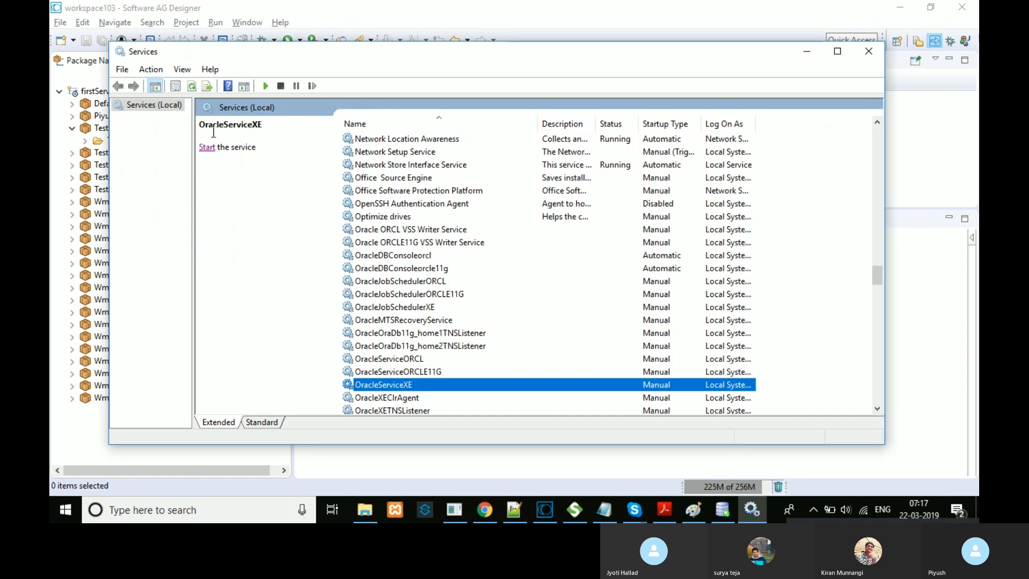
pyautogui.click(207, 147)
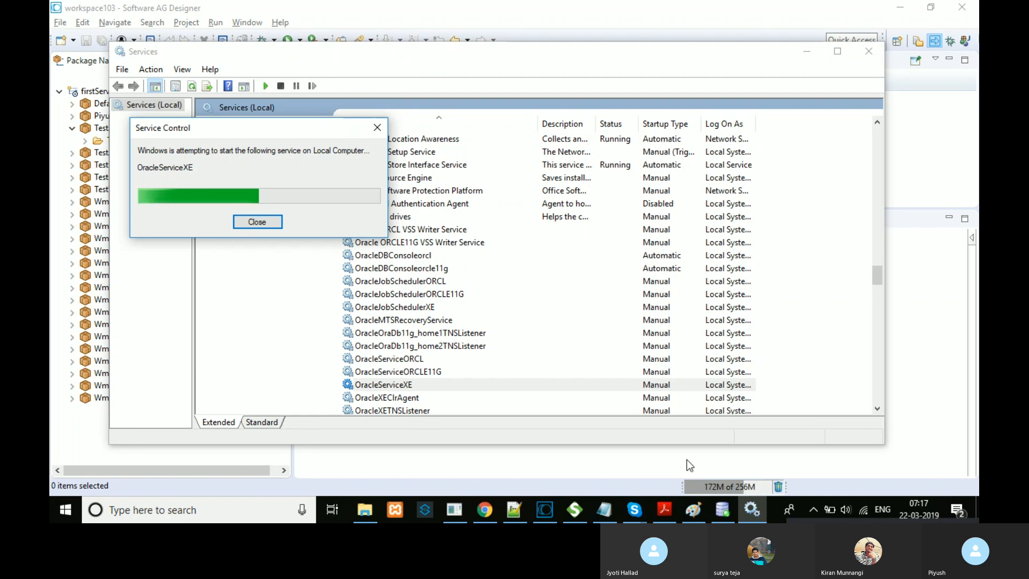
pyautogui.click(692, 509)
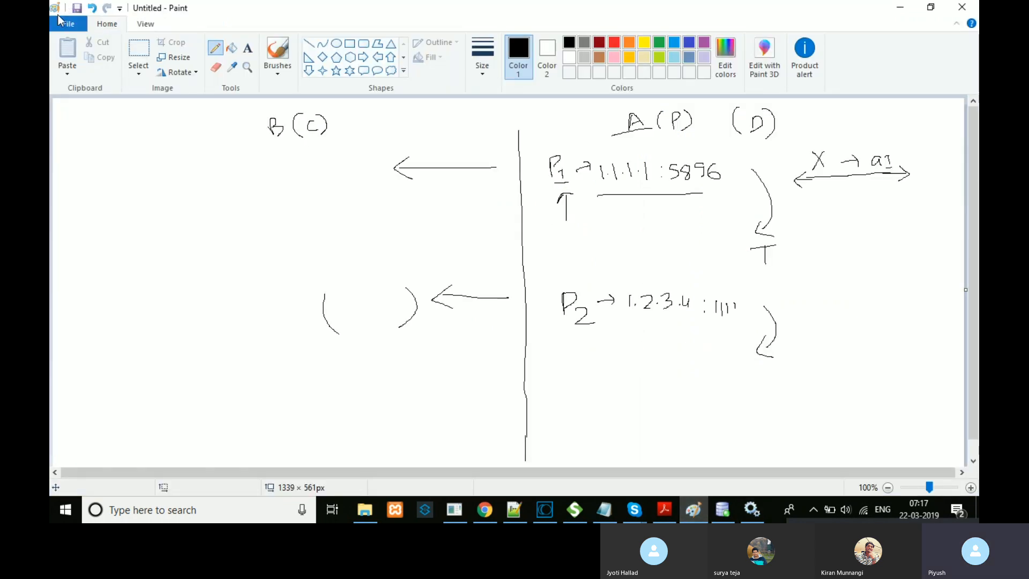
# Step: Create a new blank Paint picture and discard the old diagram without saving
pyautogui.click(68, 23)
pyautogui.click(89, 47)
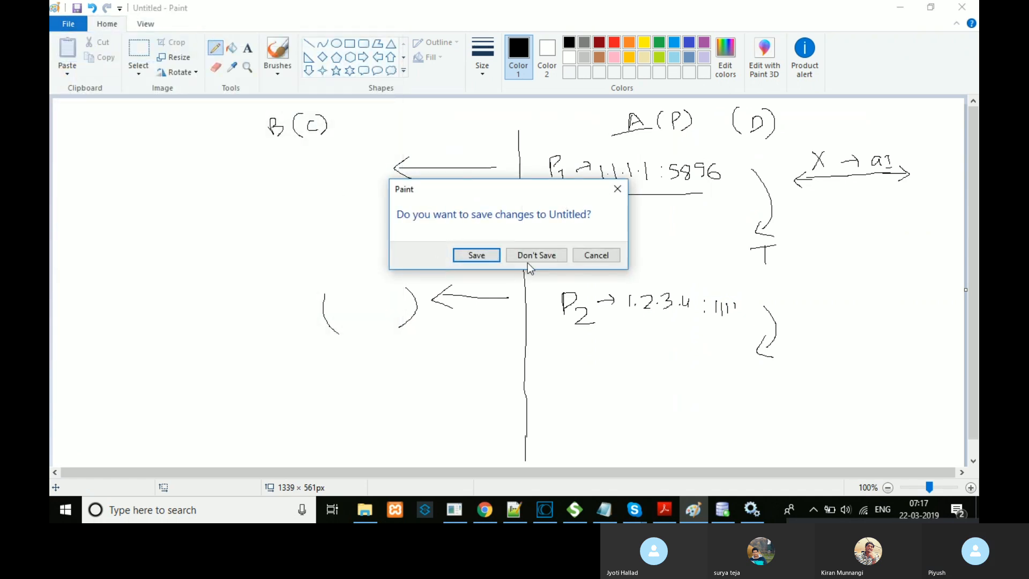
pyautogui.click(555, 262)
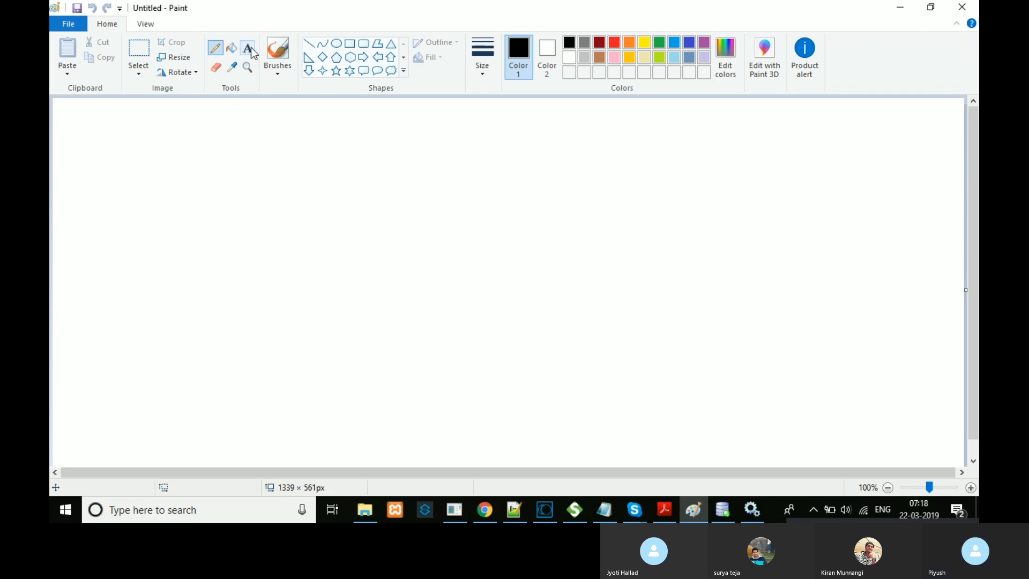
# Step: Pencil a vertical divider, an underlined 'Webmethods', an underlined and circled 'Oracle', and an arrow below Webmethods
pyautogui.moveTo(534, 135); pyautogui.dragTo(538, 443)
pyautogui.moveTo(697, 134)
pyautogui.mouseDown()
pyautogui.moveTo(698, 121)
pyautogui.moveTo(726, 134)
pyautogui.moveTo(765, 127)
pyautogui.mouseUp()
pyautogui.moveTo(683, 146); pyautogui.dragTo(766, 138)
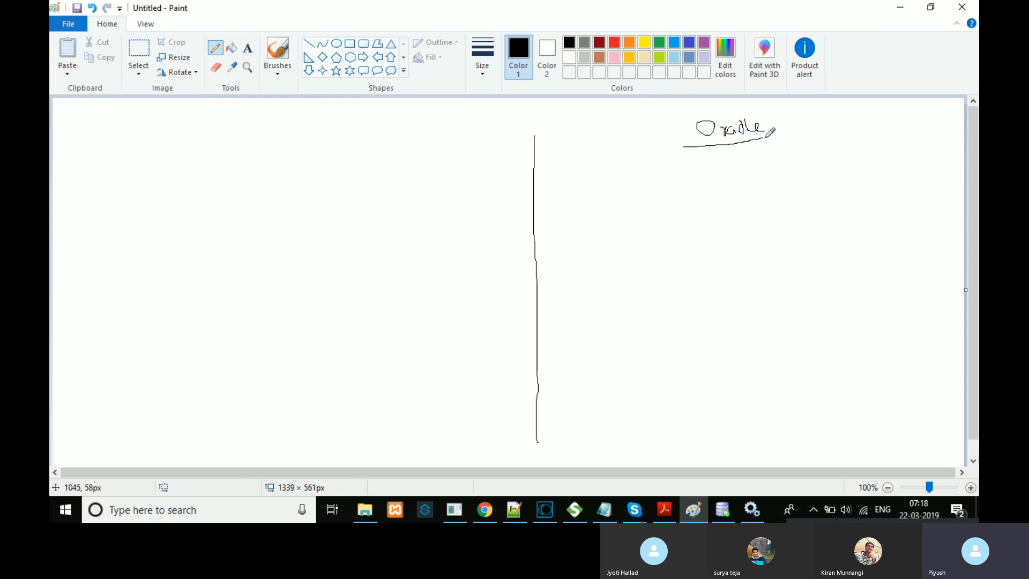
pyautogui.moveTo(256, 128)
pyautogui.mouseDown()
pyautogui.moveTo(331, 135)
pyautogui.moveTo(335, 118)
pyautogui.moveTo(343, 138)
pyautogui.moveTo(367, 119)
pyautogui.moveTo(358, 135)
pyautogui.mouseUp()
pyautogui.moveTo(242, 150); pyautogui.dragTo(379, 149)
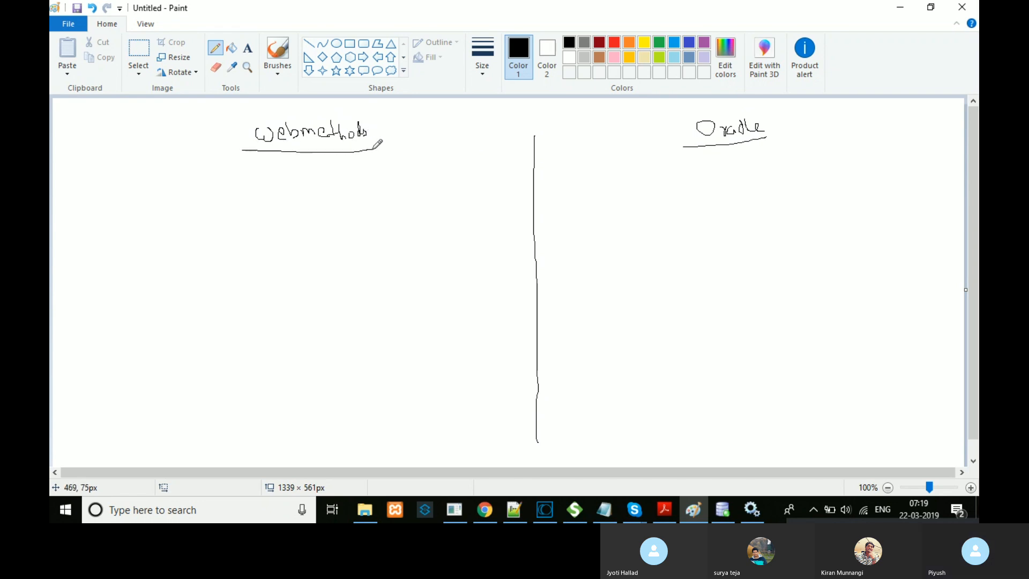
pyautogui.moveTo(778, 127)
pyautogui.mouseDown()
pyautogui.moveTo(729, 114)
pyautogui.moveTo(686, 118)
pyautogui.moveTo(686, 151)
pyautogui.moveTo(768, 141)
pyautogui.moveTo(777, 128)
pyautogui.mouseUp()
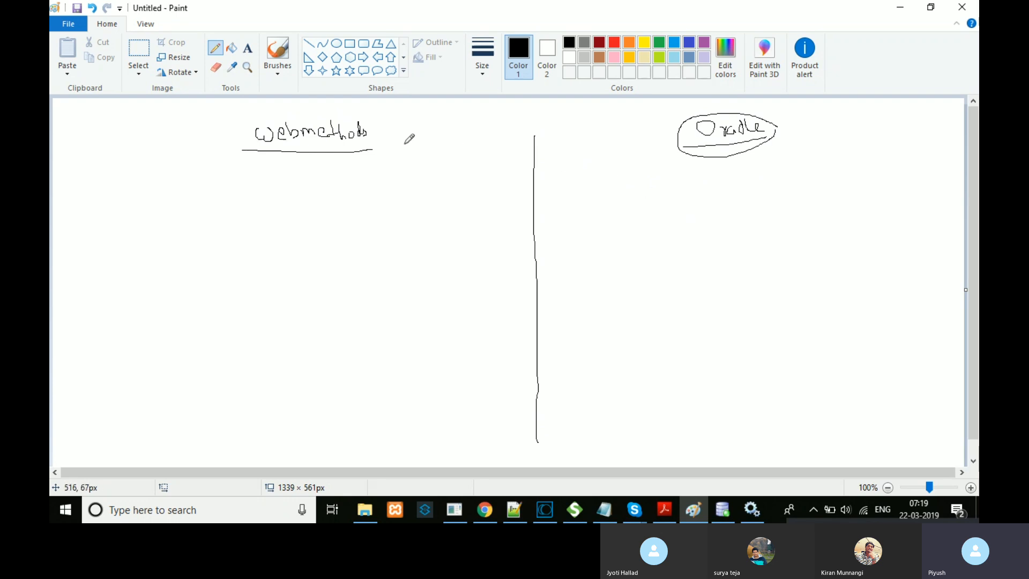
pyautogui.moveTo(358, 166)
pyautogui.mouseDown()
pyautogui.moveTo(358, 180)
pyautogui.moveTo(377, 185)
pyautogui.moveTo(426, 187)
pyautogui.moveTo(436, 172)
pyautogui.moveTo(430, 187)
pyautogui.moveTo(442, 171)
pyautogui.moveTo(446, 181)
pyautogui.moveTo(460, 174)
pyautogui.moveTo(459, 185)
pyautogui.mouseUp()
# Step: Draw a second arrow branch to 'WmArt' and a circled 1 labelled 'Connection'
pyautogui.moveTo(358, 185)
pyautogui.mouseDown()
pyautogui.moveTo(359, 219)
pyautogui.moveTo(408, 220)
pyautogui.moveTo(413, 236)
pyautogui.moveTo(419, 224)
pyautogui.moveTo(434, 237)
pyautogui.moveTo(451, 218)
pyautogui.moveTo(456, 235)
pyautogui.moveTo(457, 227)
pyautogui.moveTo(476, 236)
pyautogui.moveTo(477, 222)
pyautogui.mouseUp()
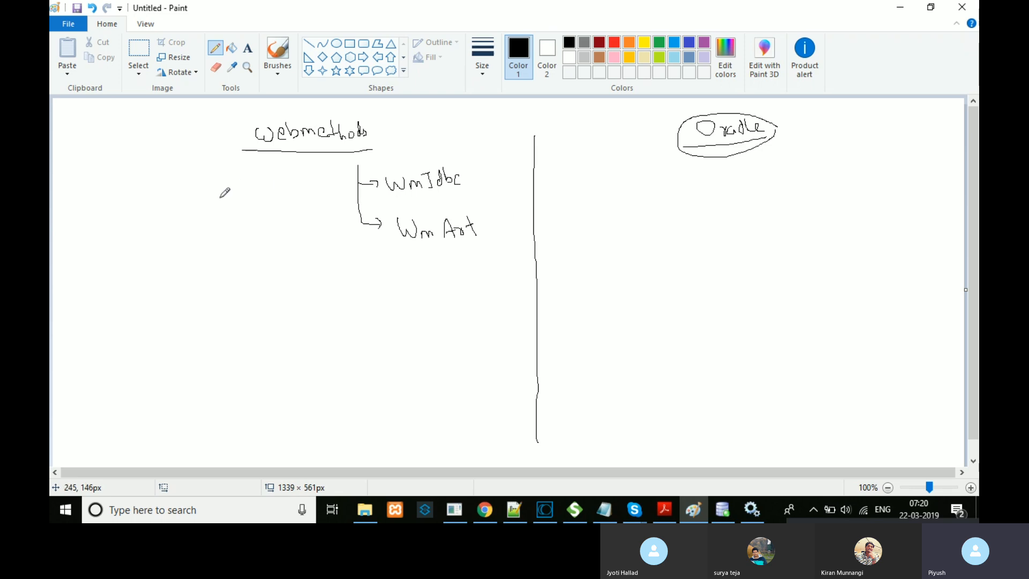
pyautogui.moveTo(115, 272)
pyautogui.mouseDown()
pyautogui.moveTo(115, 282)
pyautogui.moveTo(107, 267)
pyautogui.moveTo(150, 287)
pyautogui.moveTo(228, 283)
pyautogui.moveTo(242, 292)
pyautogui.mouseUp()
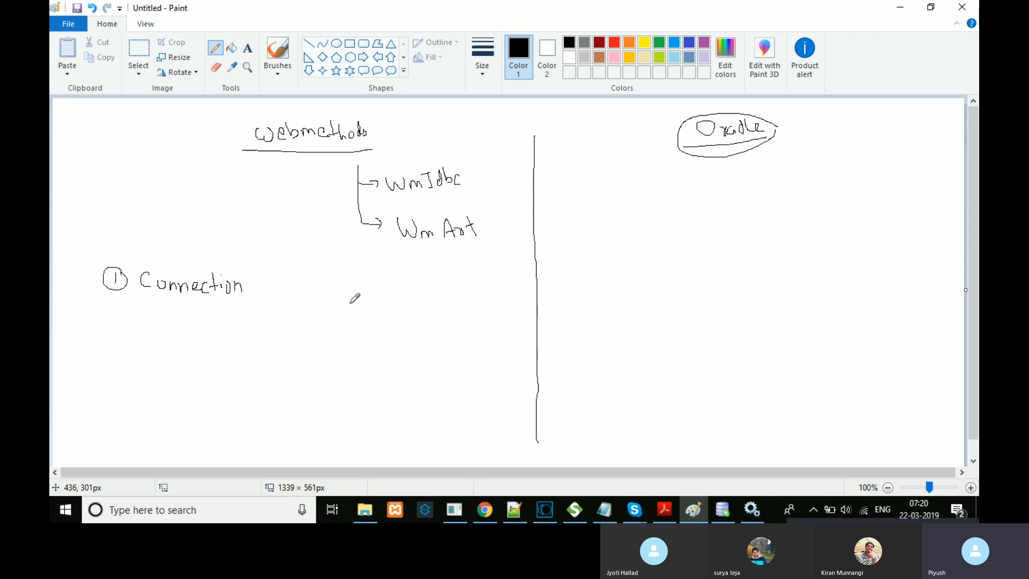
# Step: Draw a circled 2 under Connection and write 'DDL/DML' beside it
pyautogui.moveTo(110, 316)
pyautogui.mouseDown()
pyautogui.moveTo(111, 331)
pyautogui.moveTo(125, 312)
pyautogui.mouseUp()
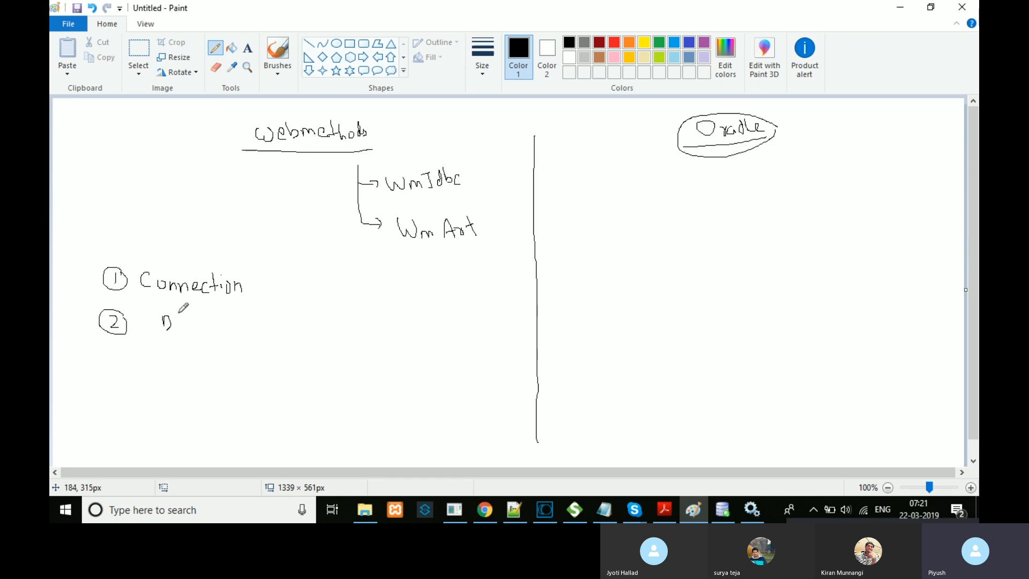
pyautogui.moveTo(179, 317)
pyautogui.mouseDown()
pyautogui.moveTo(178, 328)
pyautogui.moveTo(187, 323)
pyautogui.moveTo(179, 329)
pyautogui.moveTo(192, 322)
pyautogui.moveTo(212, 337)
pyautogui.moveTo(247, 316)
pyautogui.moveTo(267, 319)
pyautogui.moveTo(268, 332)
pyautogui.mouseUp()
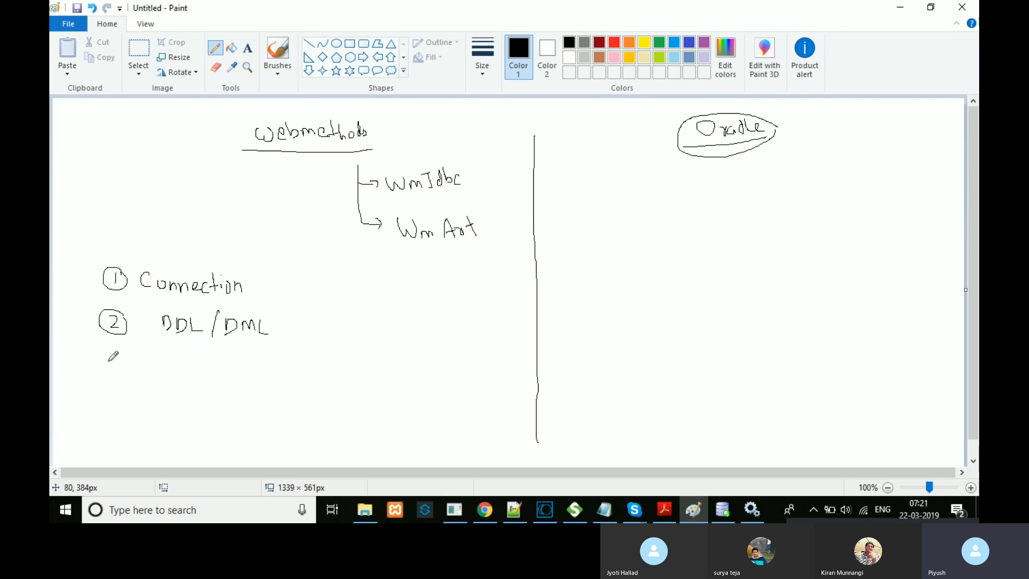
# Step: Draw a circled 3 below DDL/DML and write 'Template' beside it
pyautogui.moveTo(114, 366)
pyautogui.mouseDown()
pyautogui.moveTo(111, 376)
pyautogui.moveTo(129, 378)
pyautogui.mouseUp()
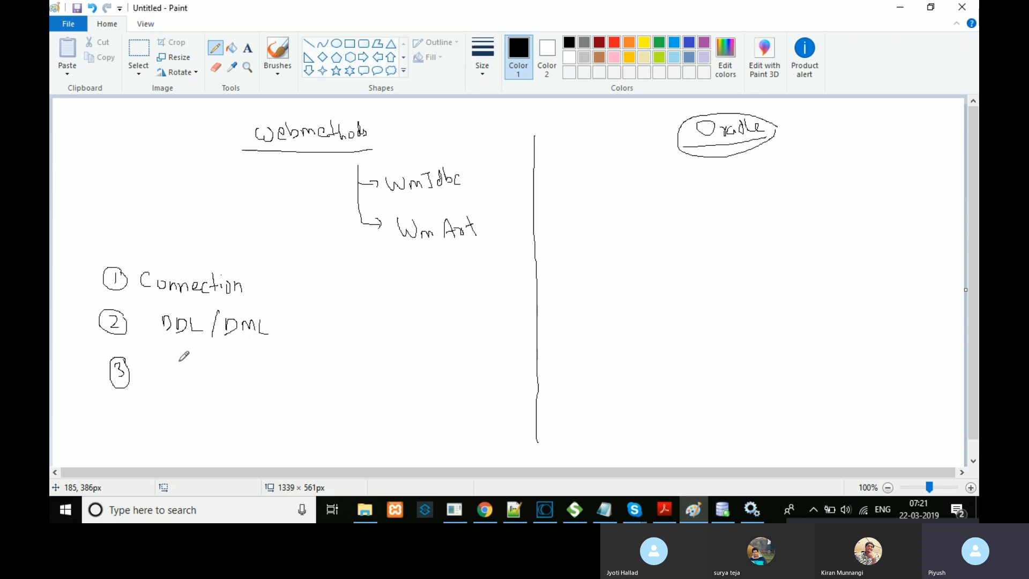
pyautogui.moveTo(180, 364)
pyautogui.mouseDown()
pyautogui.moveTo(179, 378)
pyautogui.moveTo(185, 364)
pyautogui.moveTo(217, 387)
pyautogui.moveTo(216, 378)
pyautogui.moveTo(246, 382)
pyautogui.moveTo(262, 368)
pyautogui.moveTo(255, 375)
pyautogui.mouseUp()
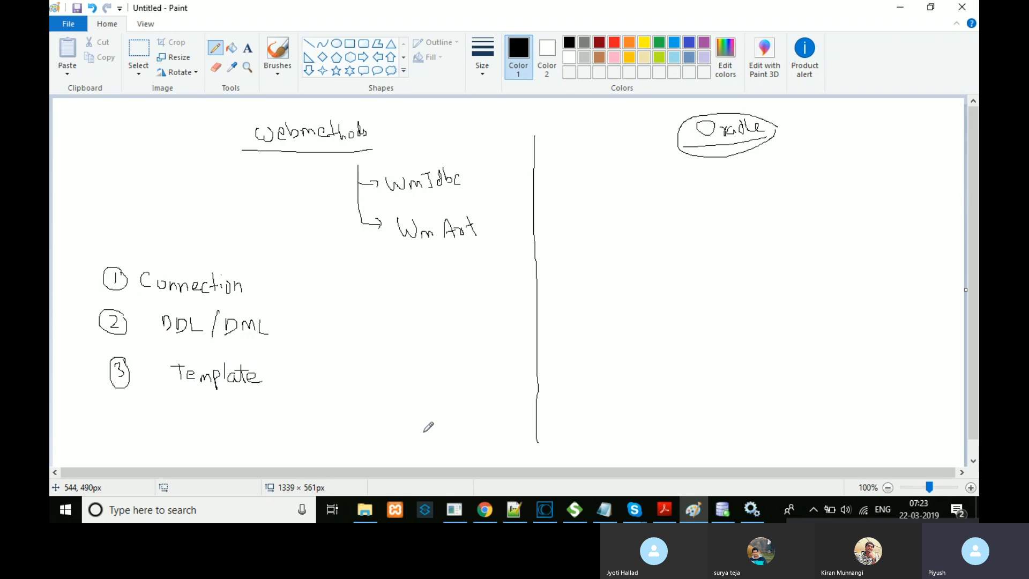
# Step: Add circled item 4 'Custom' and circled item 5 'Dynamic' below Template
pyautogui.moveTo(121, 403)
pyautogui.mouseDown()
pyautogui.moveTo(126, 426)
pyautogui.moveTo(109, 408)
pyautogui.moveTo(131, 425)
pyautogui.mouseUp()
pyautogui.moveTo(186, 403)
pyautogui.mouseDown()
pyautogui.moveTo(177, 410)
pyautogui.moveTo(187, 419)
pyautogui.moveTo(235, 407)
pyautogui.moveTo(248, 417)
pyautogui.mouseUp()
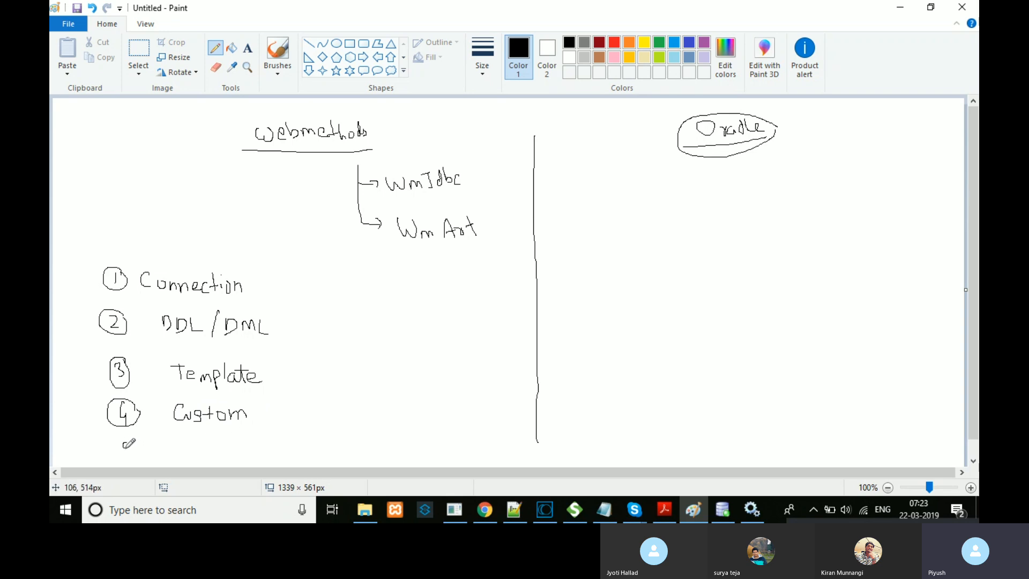
pyautogui.moveTo(123, 443)
pyautogui.mouseDown()
pyautogui.moveTo(134, 462)
pyautogui.moveTo(128, 437)
pyautogui.mouseUp()
pyautogui.moveTo(196, 441)
pyautogui.mouseDown()
pyautogui.moveTo(196, 456)
pyautogui.moveTo(216, 456)
pyautogui.moveTo(213, 465)
pyautogui.moveTo(231, 443)
pyautogui.moveTo(231, 456)
pyautogui.moveTo(259, 447)
pyautogui.moveTo(270, 458)
pyautogui.mouseUp()
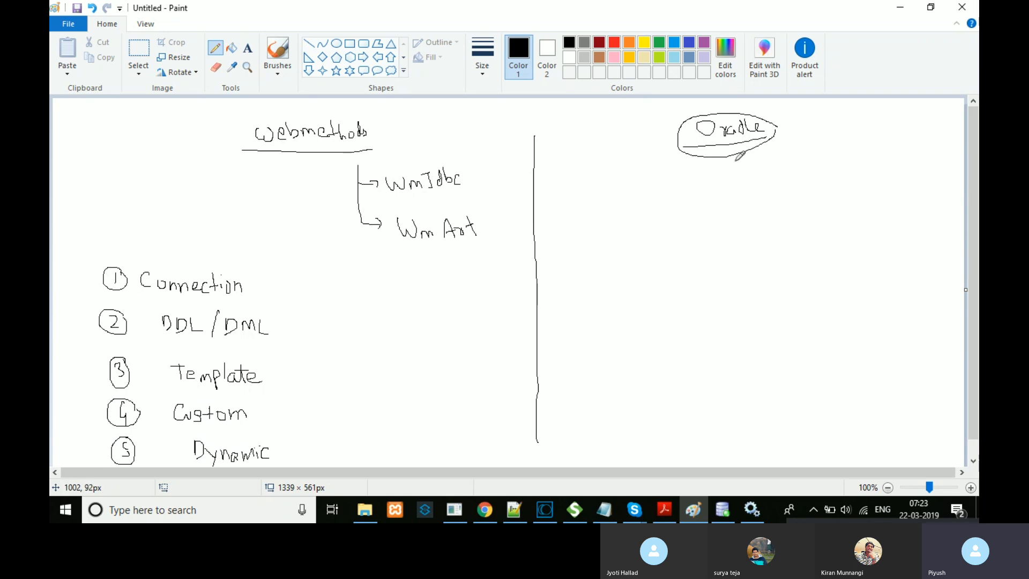
# Step: Type 'select * from xyz where emp==123;' in a text box on the Oracle side
pyautogui.click(248, 48)
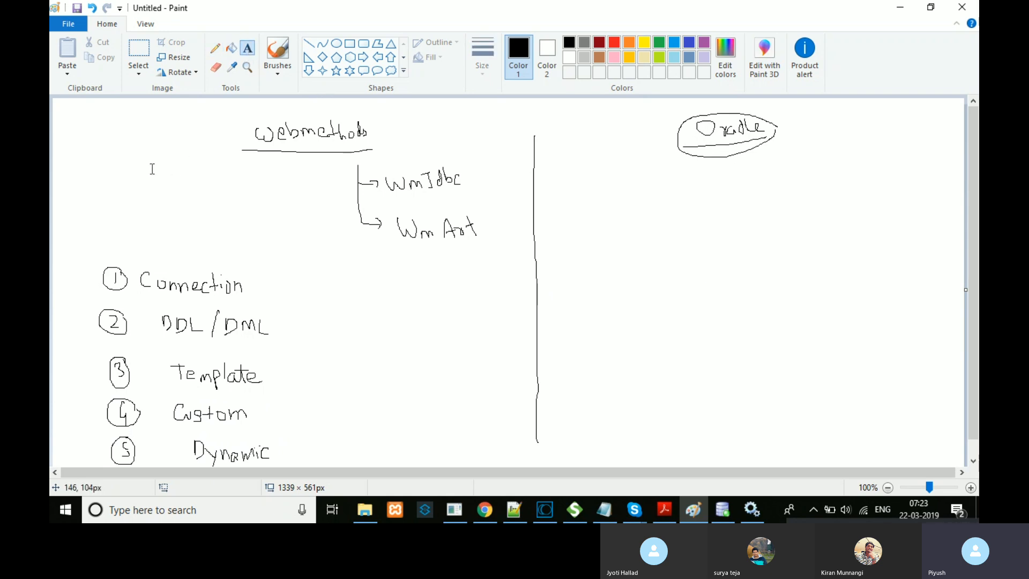
pyautogui.click(570, 221)
pyautogui.write('select ')
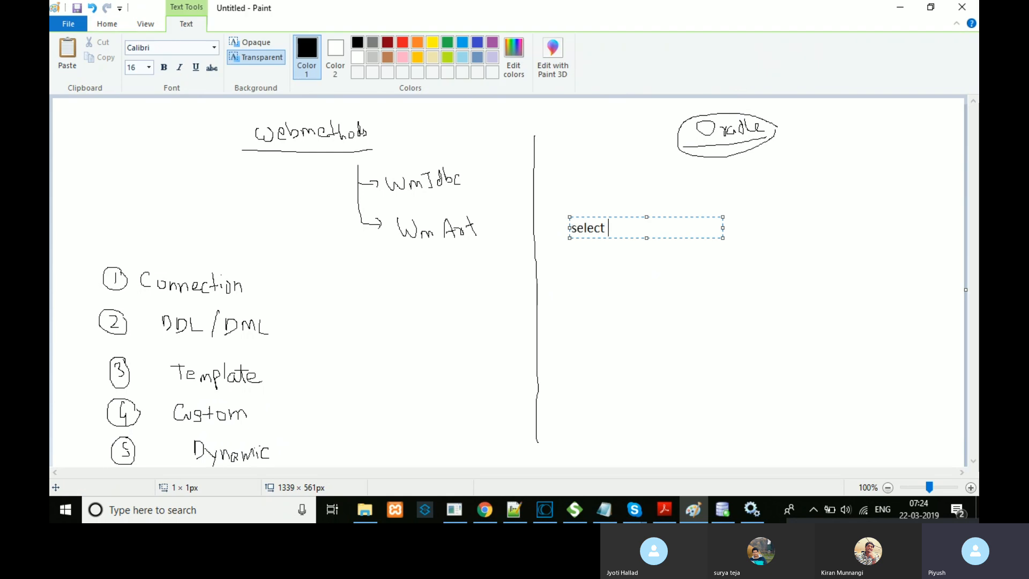
pyautogui.write('&')
pyautogui.press('BackSpace')
pyautogui.write('* f')
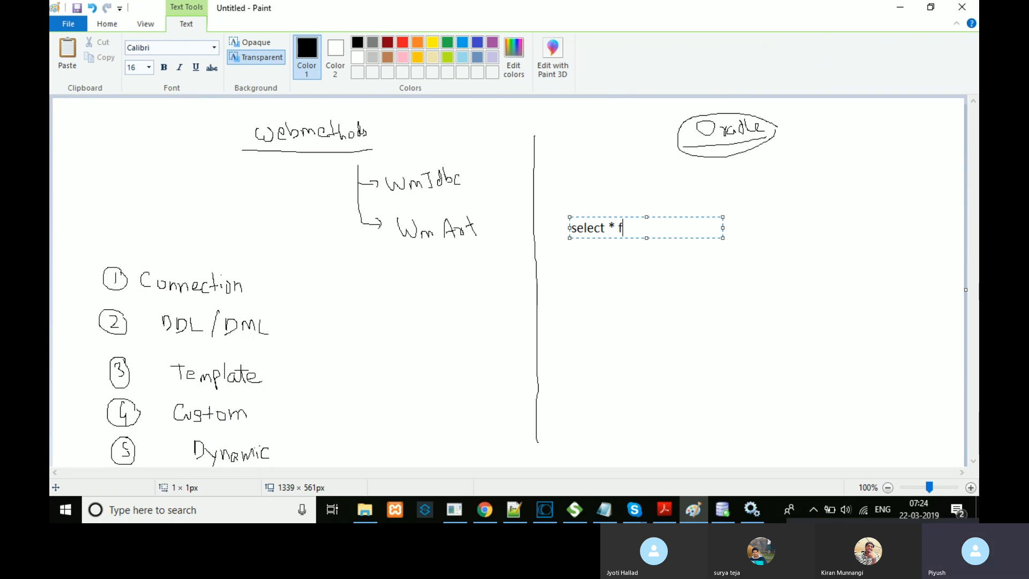
pyautogui.write('rom xyz where ')
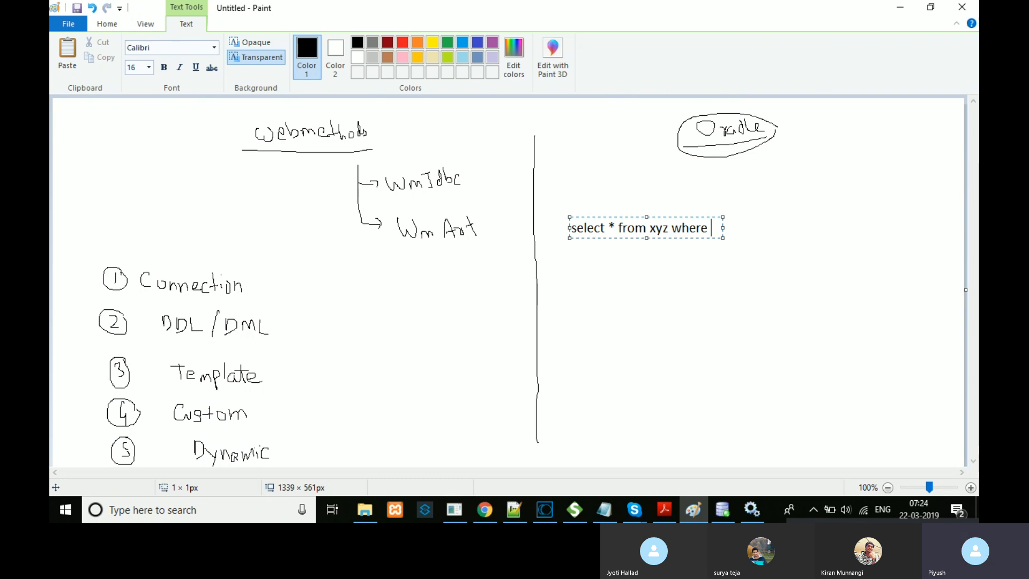
pyautogui.write('emp==123;')
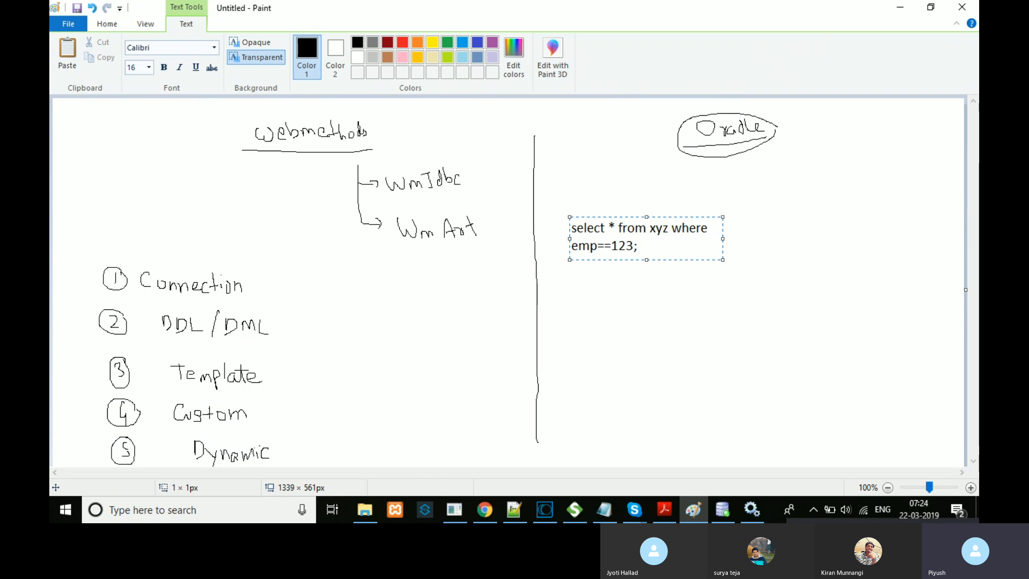
pyautogui.click(661, 278)
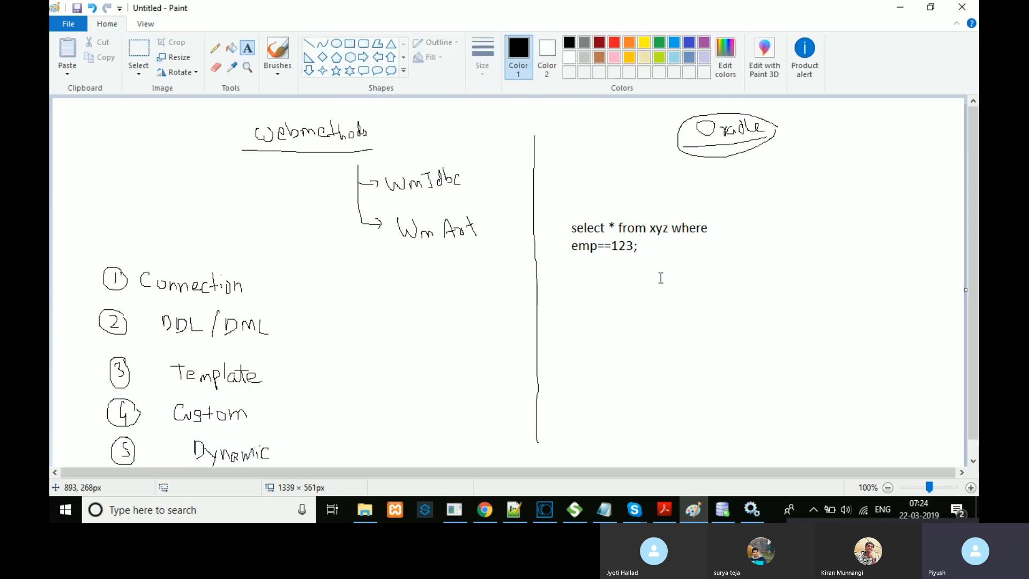
# Step: Adjust text boxes over the query until it is committed, then start a text area beside Custom
pyautogui.click(646, 239)
pyautogui.click(635, 245)
pyautogui.moveTo(638, 248); pyautogui.dragTo(572, 224)
pyautogui.click(666, 294)
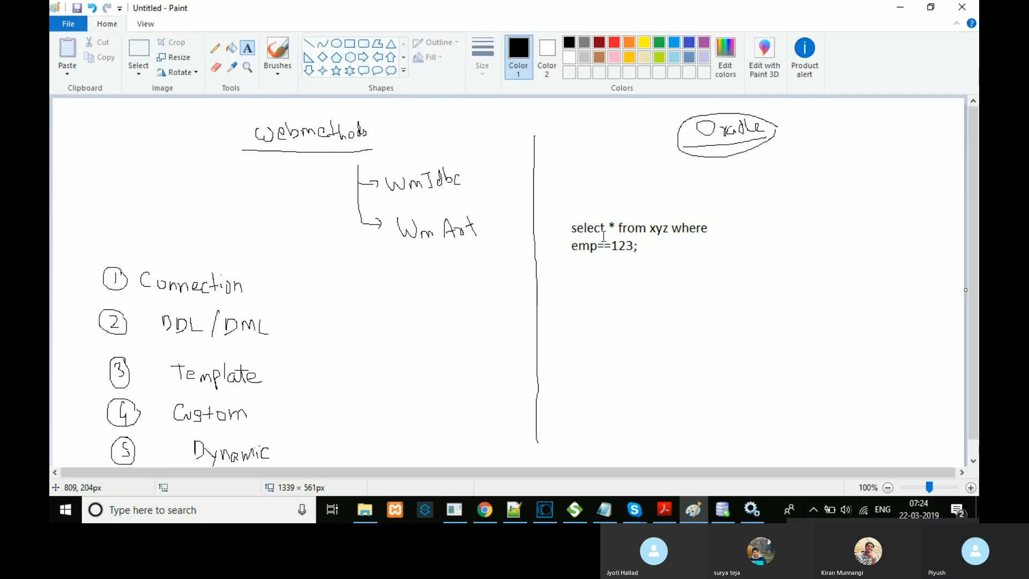
pyautogui.moveTo(649, 224); pyautogui.dragTo(661, 225)
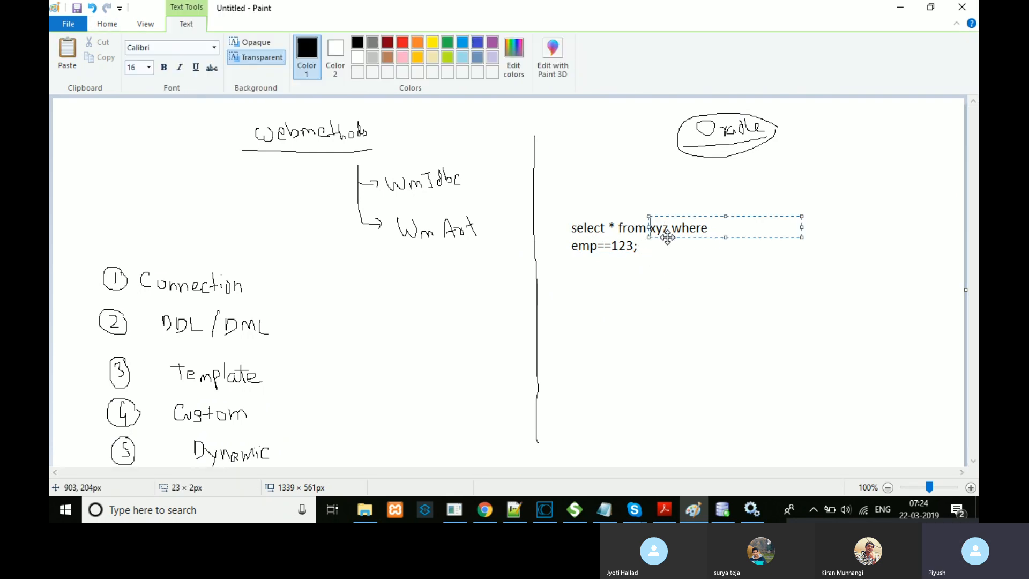
pyautogui.click(595, 246)
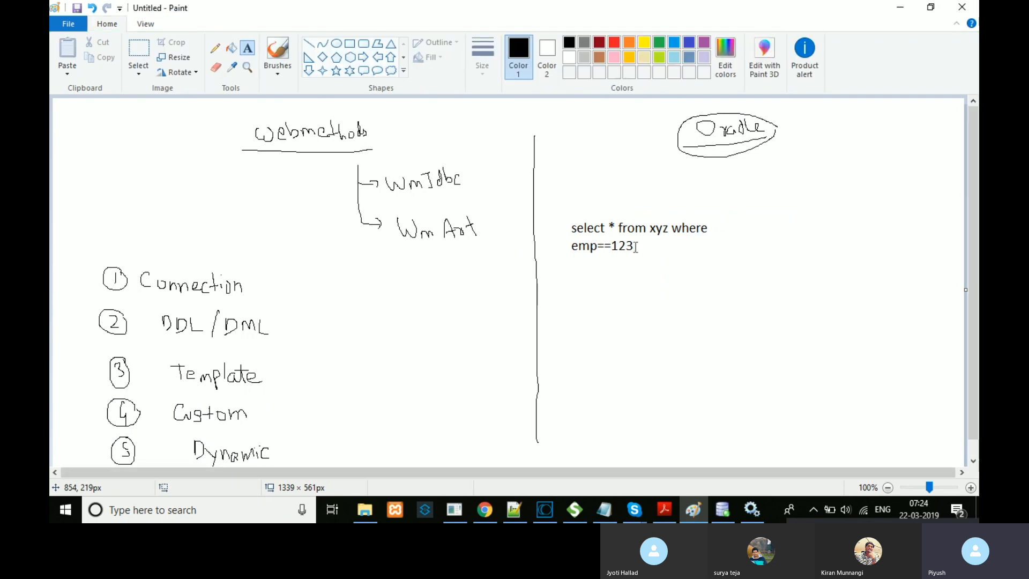
pyautogui.moveTo(604, 239); pyautogui.dragTo(573, 225)
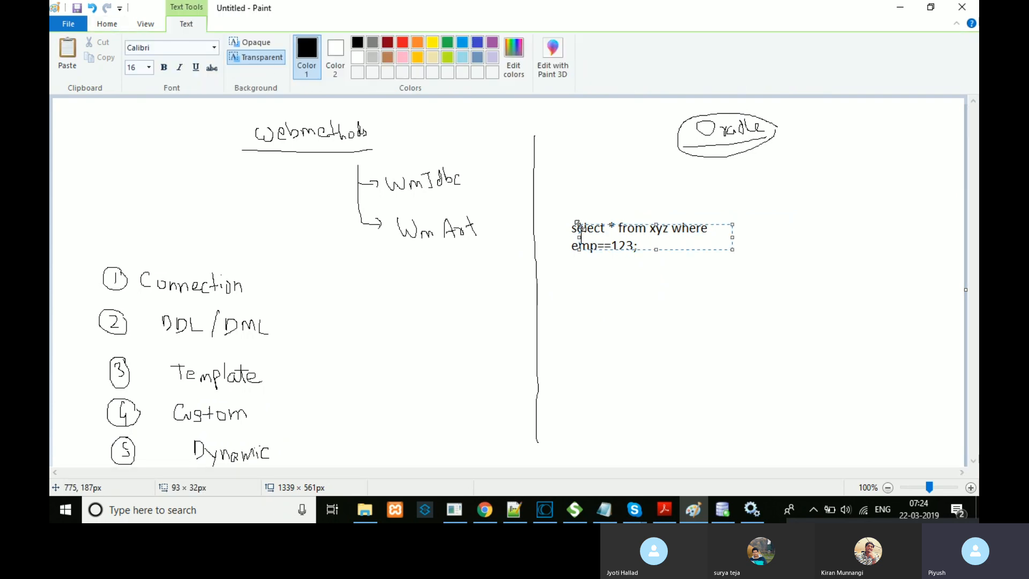
pyautogui.click(675, 262)
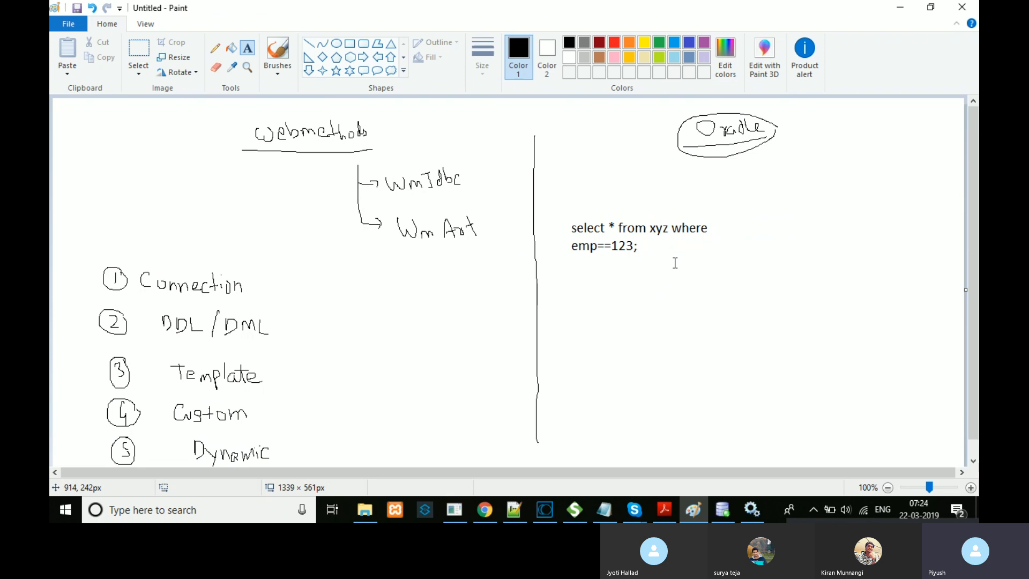
pyautogui.moveTo(644, 243); pyautogui.dragTo(604, 232)
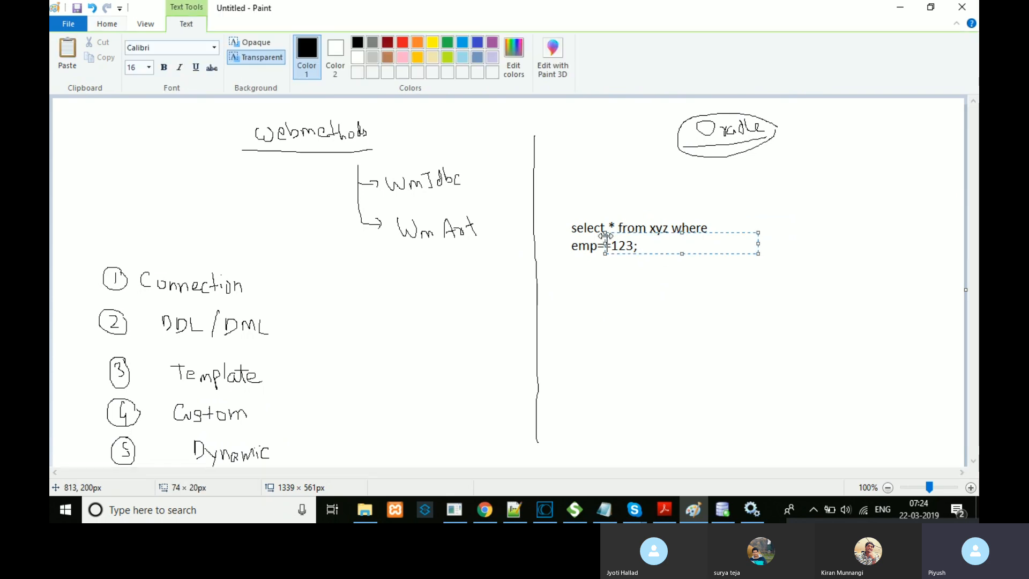
pyautogui.click(278, 381)
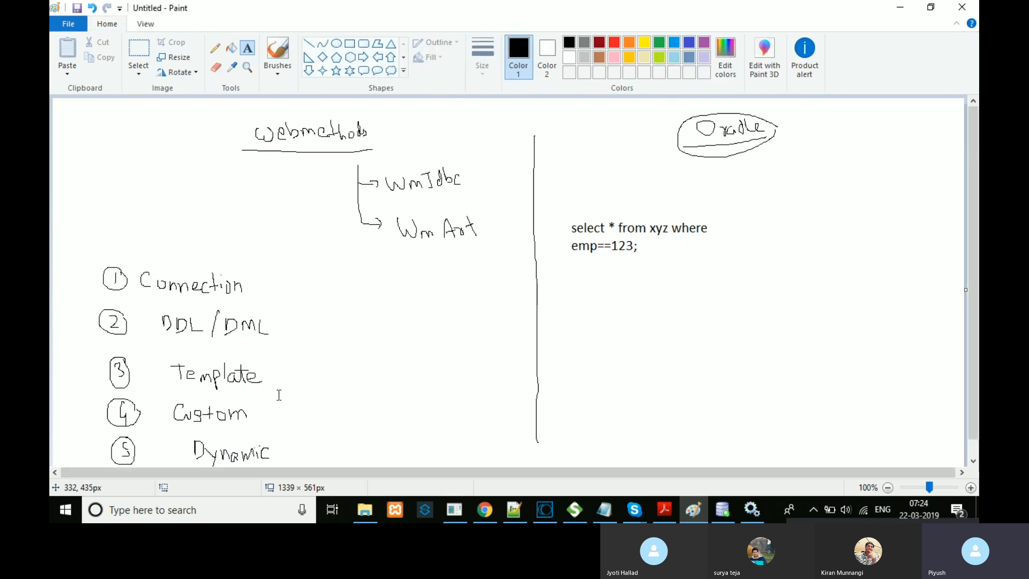
pyautogui.click(273, 395)
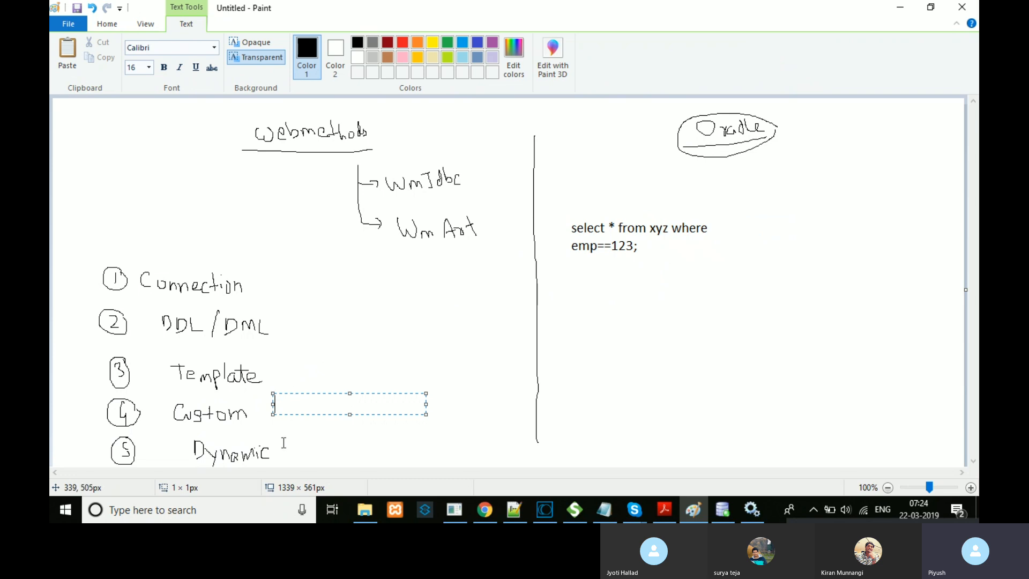
# Step: Place a text box beside Dynamic and begin typing 'Select * from tablename where'
pyautogui.click(285, 453)
pyautogui.click(285, 455)
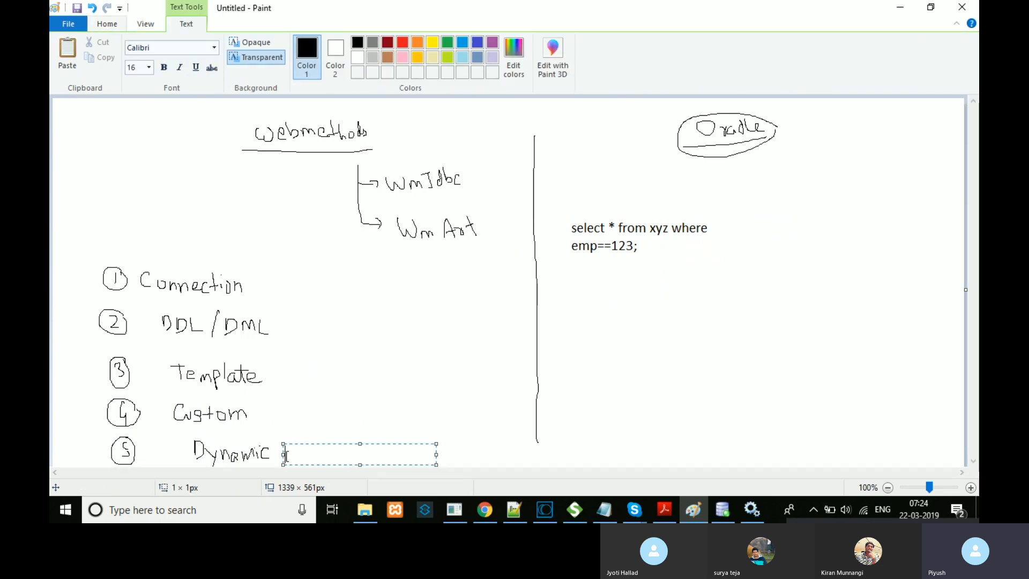
pyautogui.moveTo(642, 249); pyautogui.dragTo(572, 221)
pyautogui.click(324, 451)
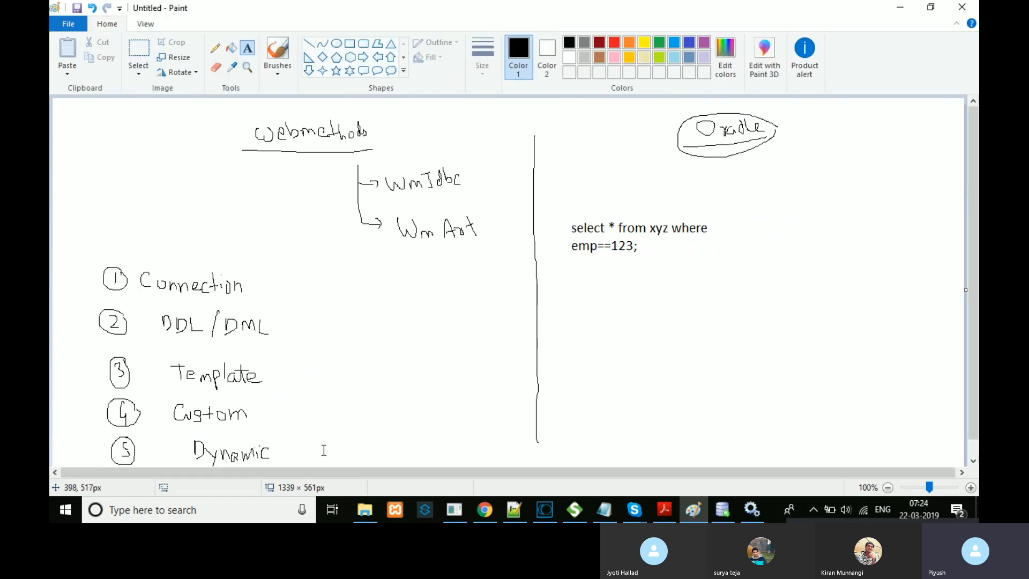
pyautogui.click(315, 452)
pyautogui.write('Selct')
pyautogui.press('BackSpace')
pyautogui.press('BackSpace')
pyautogui.press('BackSpace')
pyautogui.press('BackSpace')
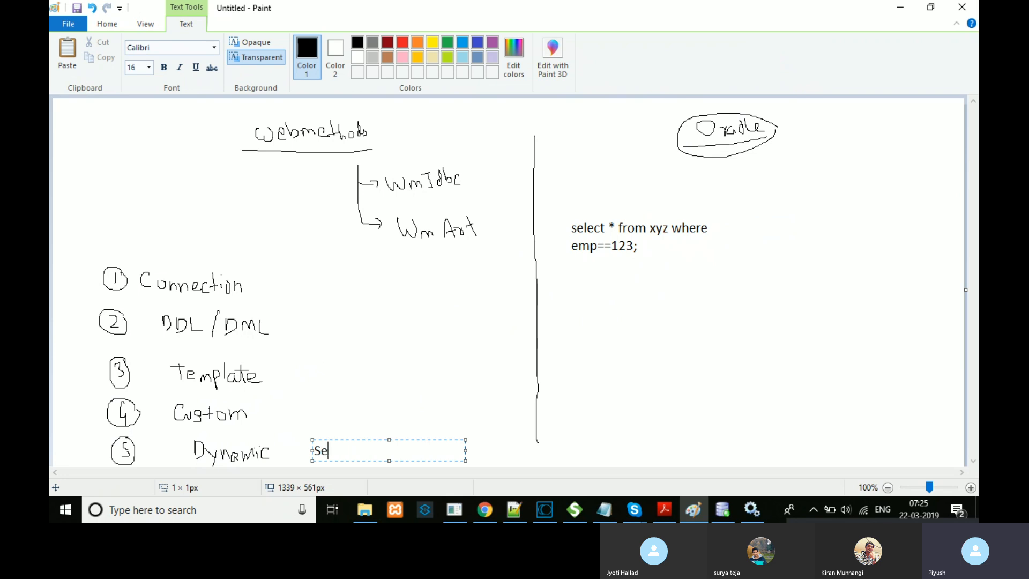
pyautogui.write('lect * from t')
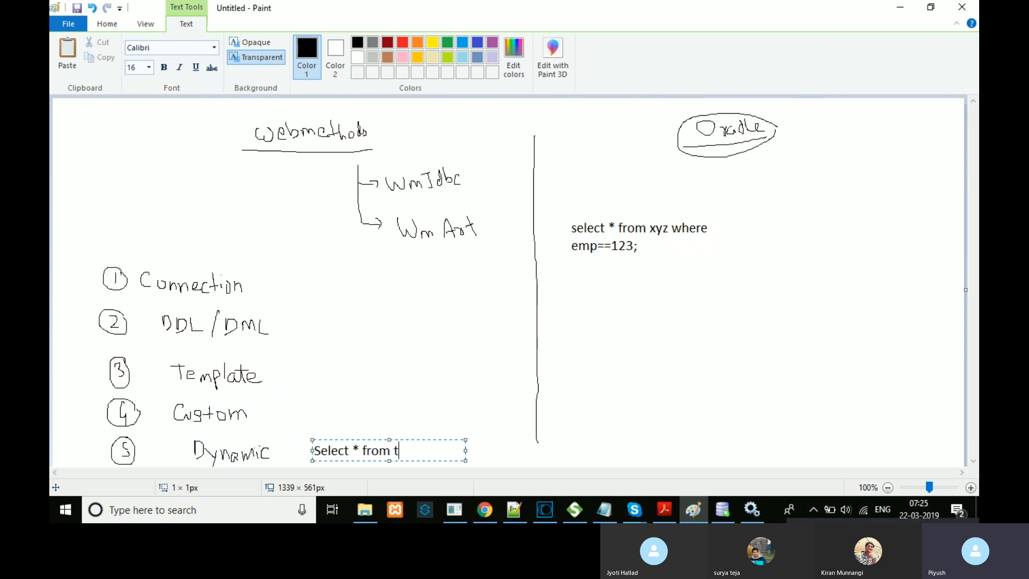
pyautogui.write('ablename wh')
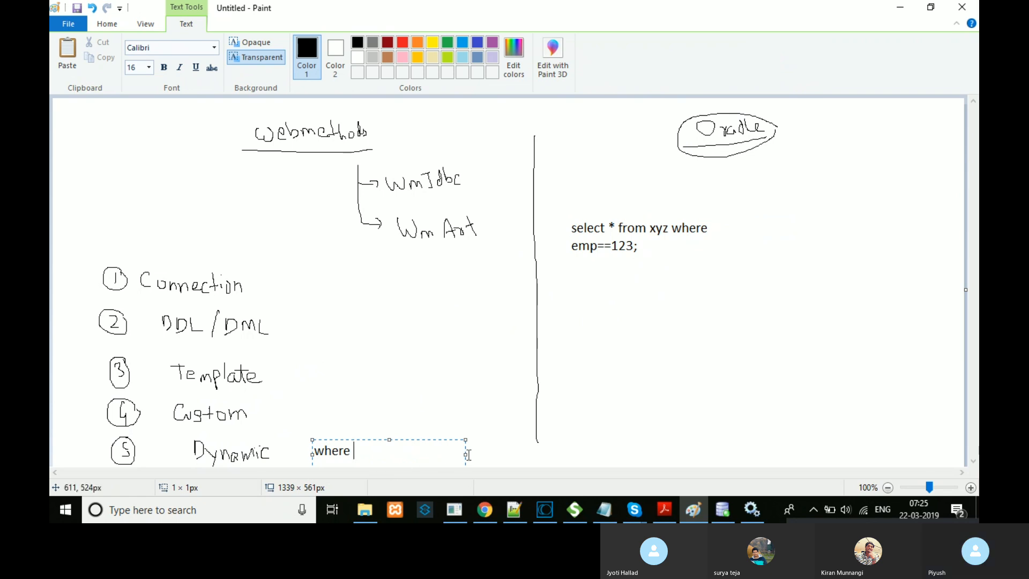
# Step: Widen the box so 'Select * from tablename where clomun name = 1223' fits one line, then commit it
pyautogui.moveTo(467, 454); pyautogui.dragTo(628, 454)
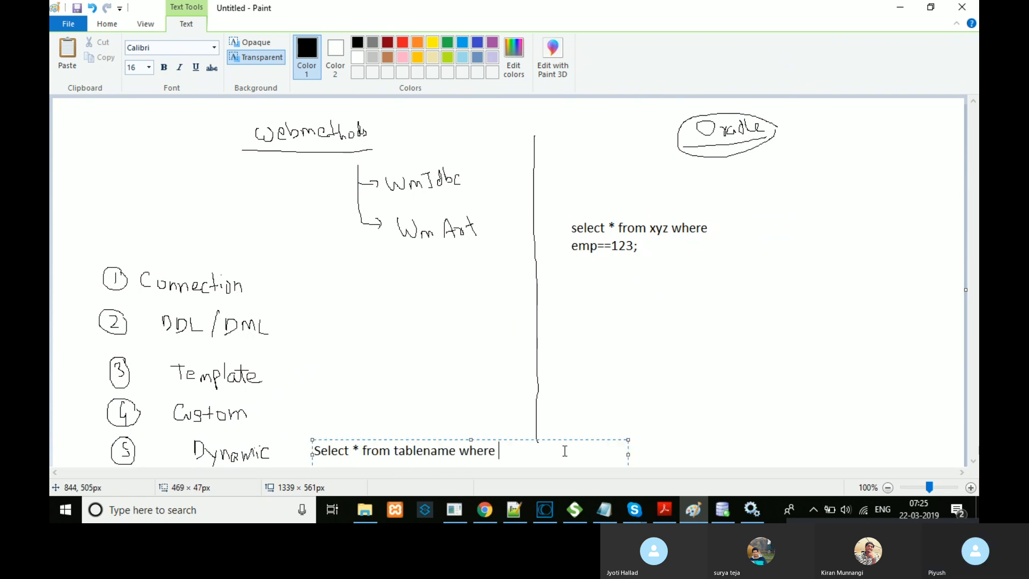
pyautogui.write('lomun name = 1223')
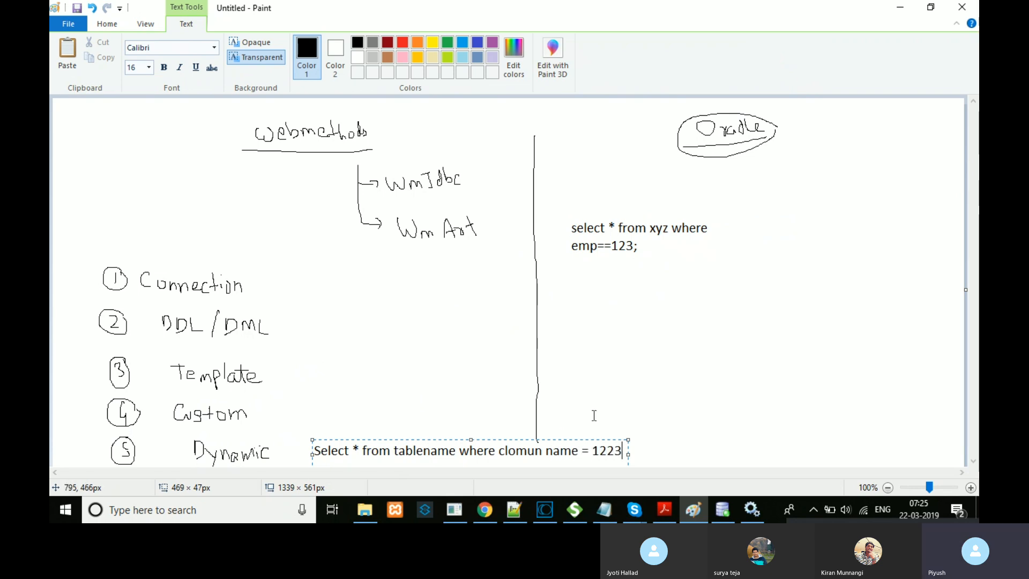
pyautogui.click(594, 415)
pyautogui.moveTo(395, 450); pyautogui.dragTo(448, 451)
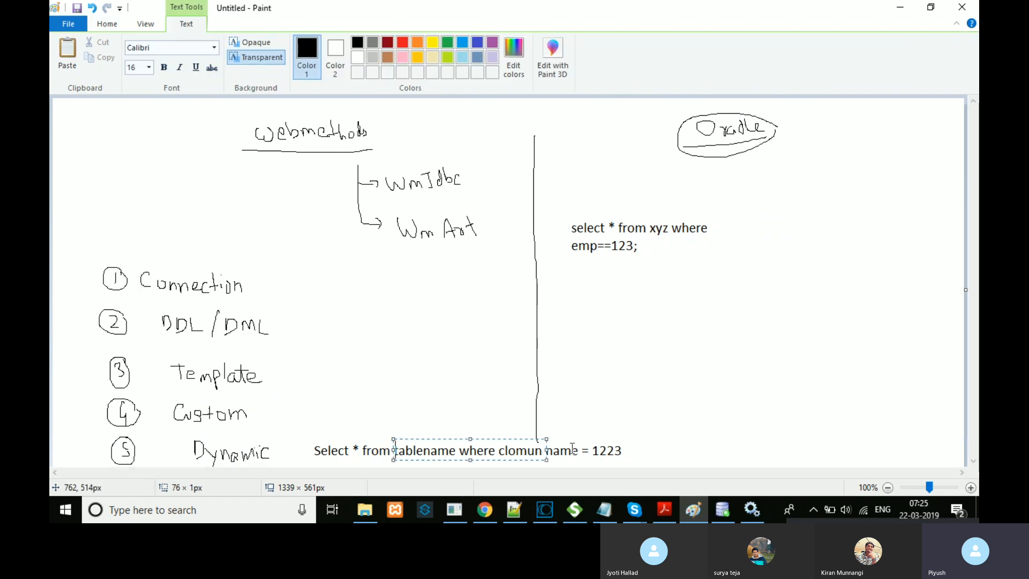
pyautogui.moveTo(312, 453); pyautogui.dragTo(429, 455)
pyautogui.click(707, 455)
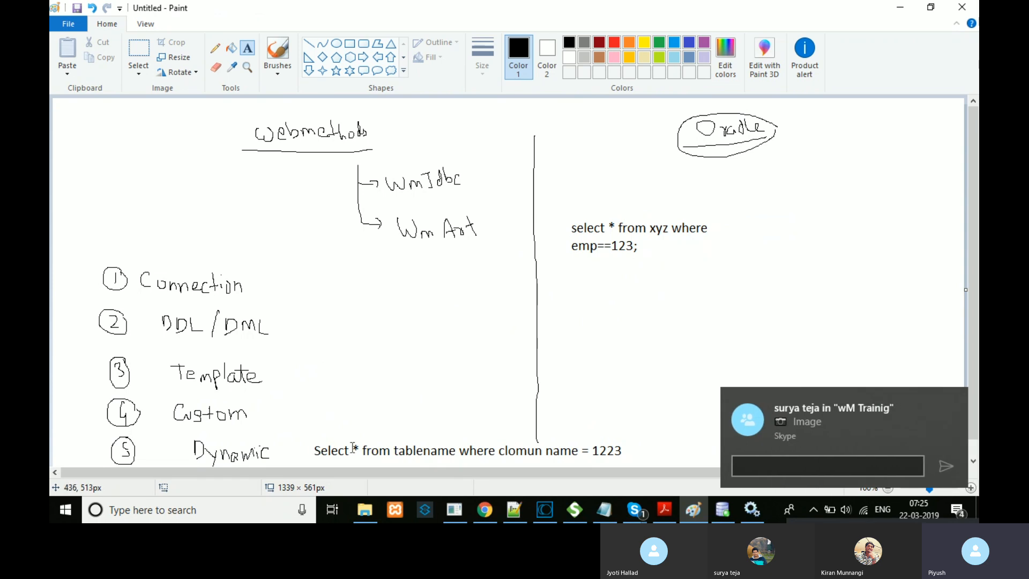
# Step: Dismiss the Skype alert, scroll through the wM Trainig chat screenshots, then minimize Skype
pyautogui.click(851, 416)
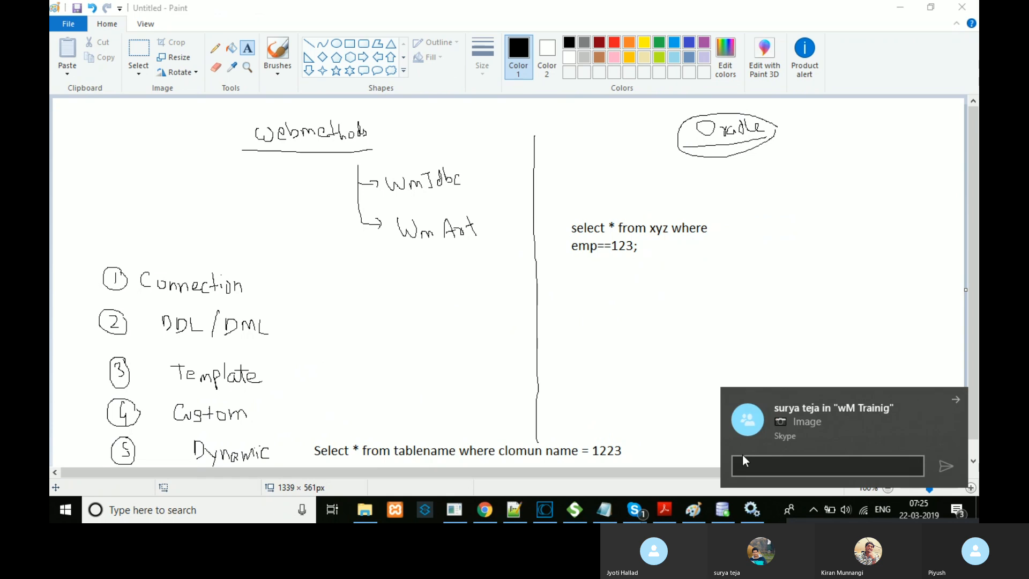
pyautogui.moveTo(644, 506)
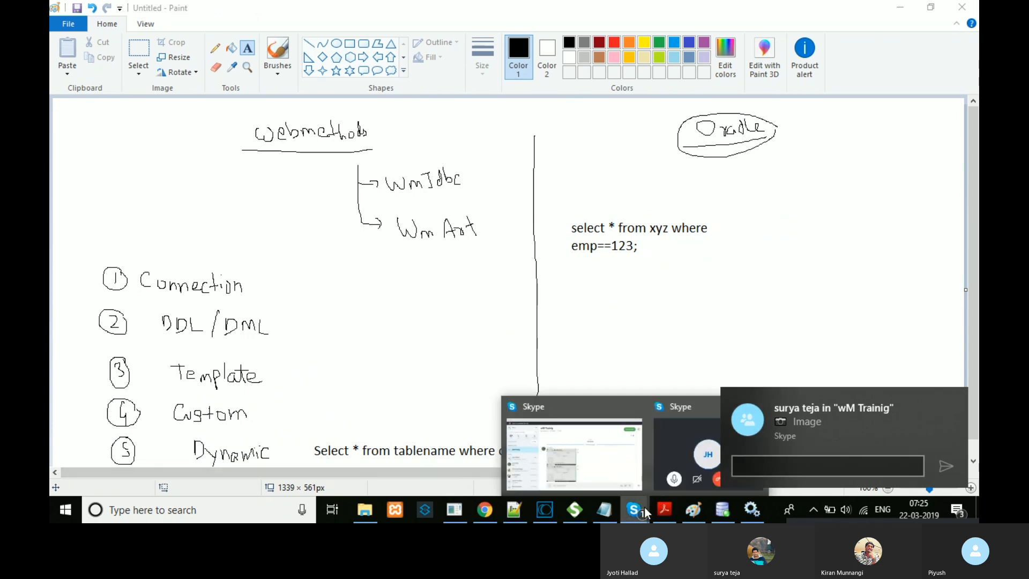
pyautogui.click(602, 418)
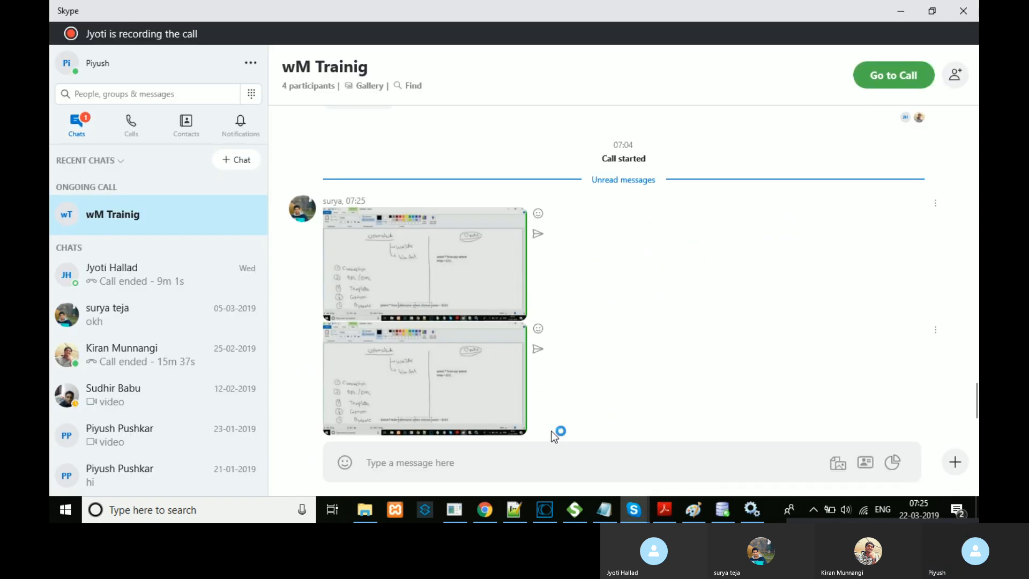
pyautogui.scroll(-2, 912, 295)
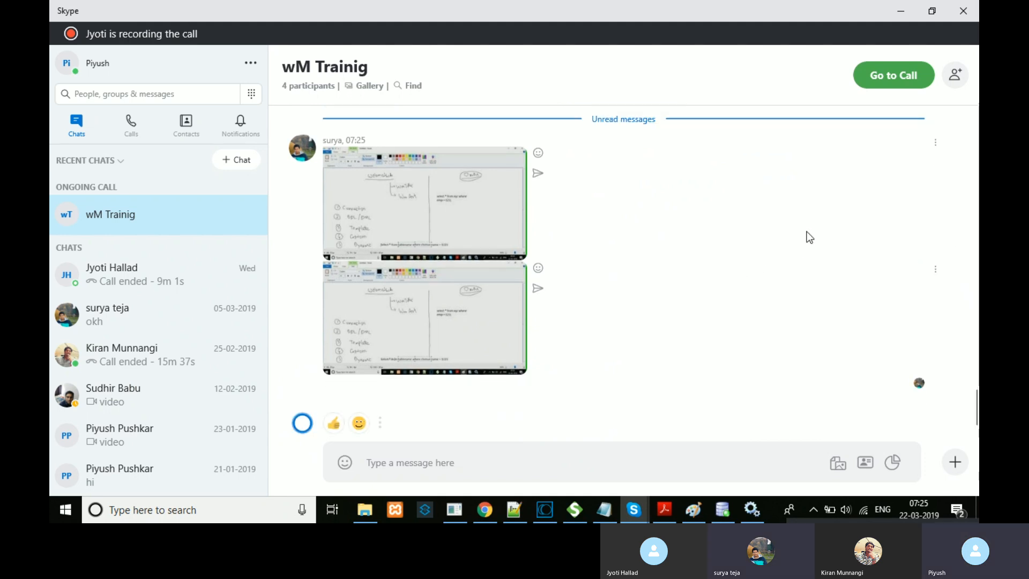
pyautogui.click(901, 12)
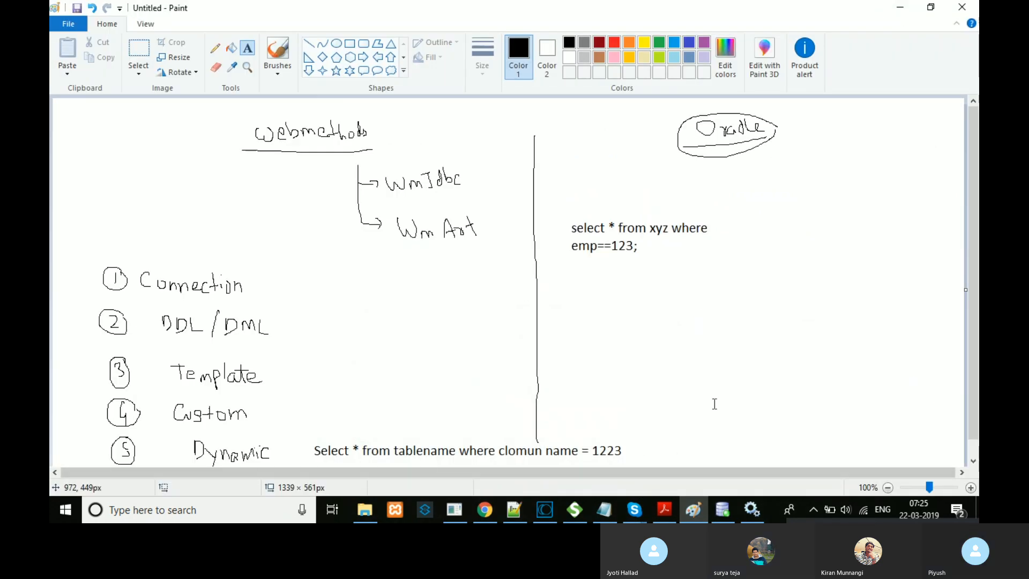
# Step: Scroll the Paint canvas and drag a text box around the generic select query
pyautogui.scroll(-1, 711, 416)
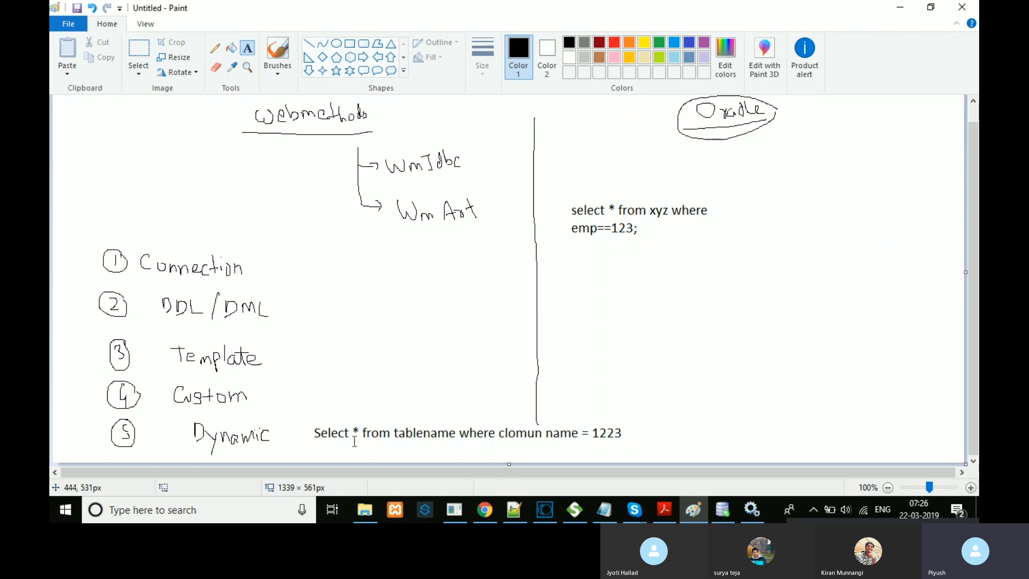
pyautogui.moveTo(639, 438); pyautogui.dragTo(294, 423)
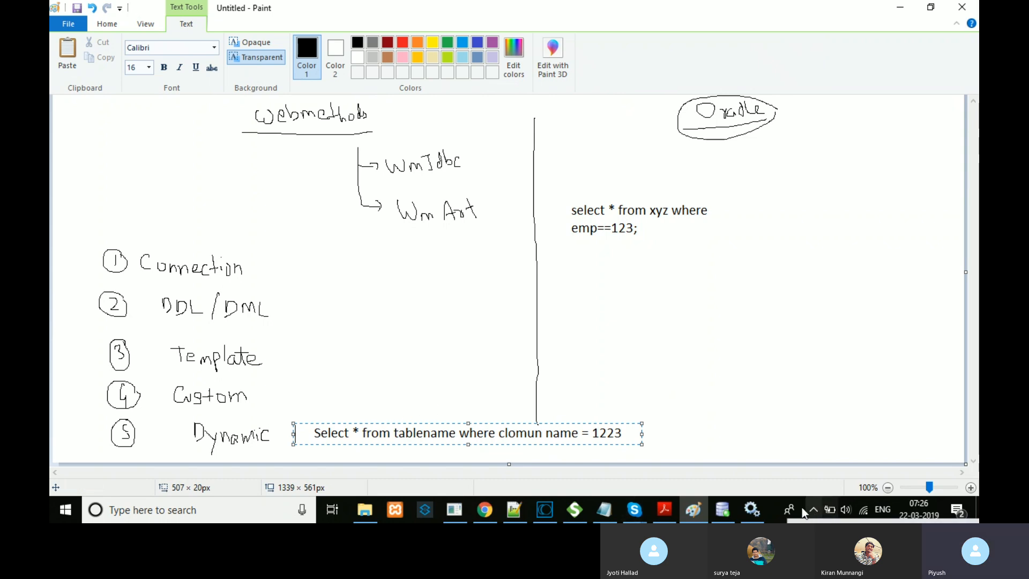
# Step: Retry the 127.0.0.1:8080/apex page, check the Oracle services, then go to the addIntWs WSDL tab
pyautogui.click(485, 509)
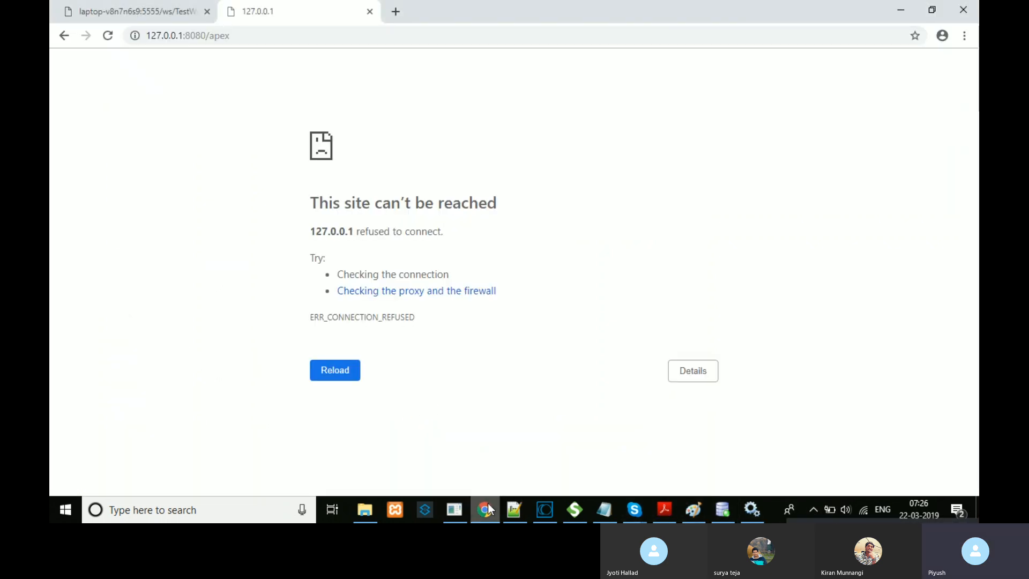
pyautogui.click(108, 35)
pyautogui.click(752, 509)
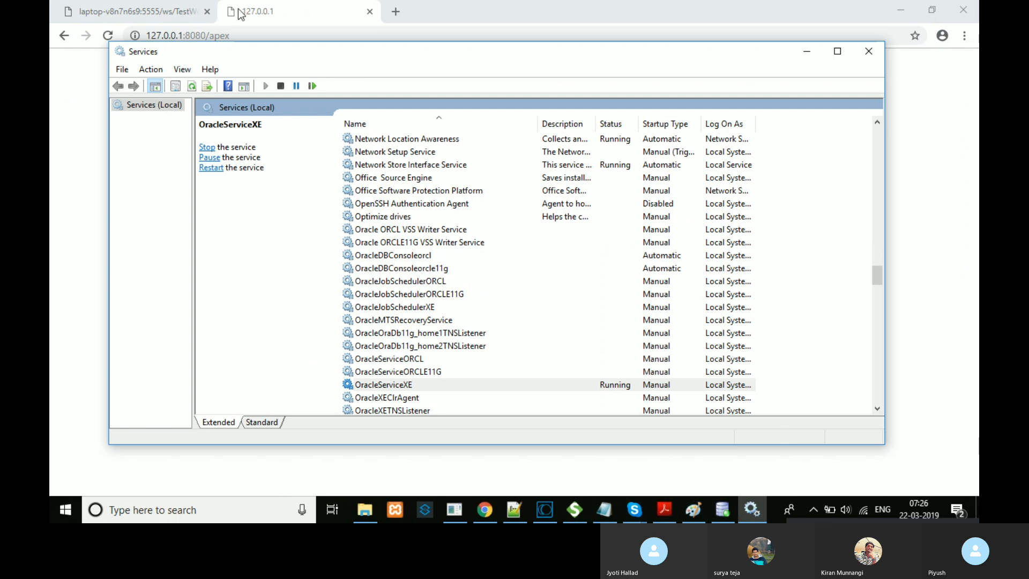
pyautogui.click(136, 2)
pyautogui.click(136, 5)
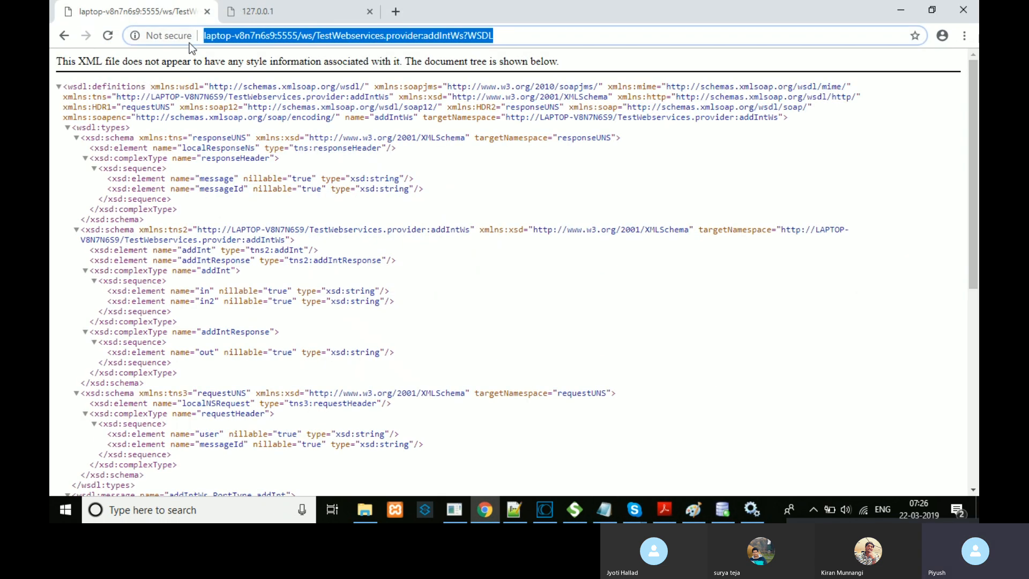
# Step: Trim the address to the server root at port 5555 and sign in as Administrator with its password
pyautogui.click(301, 38)
pyautogui.moveTo(301, 36); pyautogui.dragTo(686, 36)
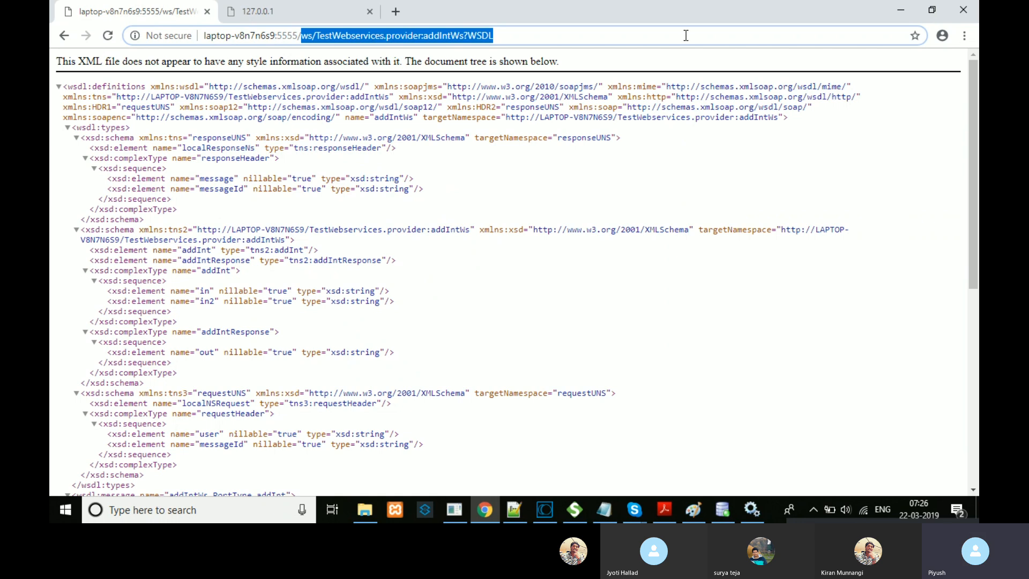
pyautogui.press('BackSpace')
pyautogui.press('Return')
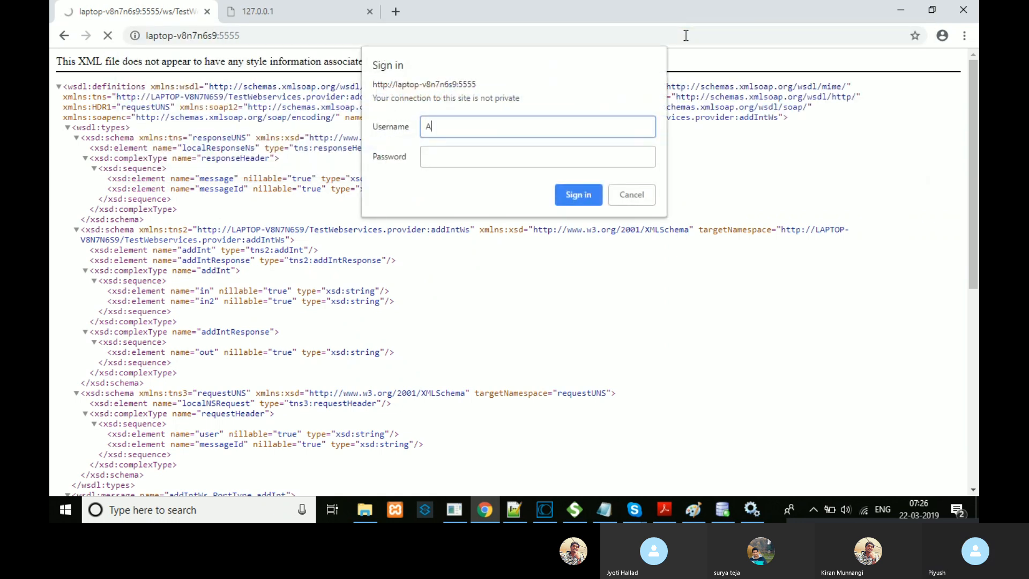
pyautogui.write('Administrator')
pyautogui.press('Tab')
pyautogui.write('manage')
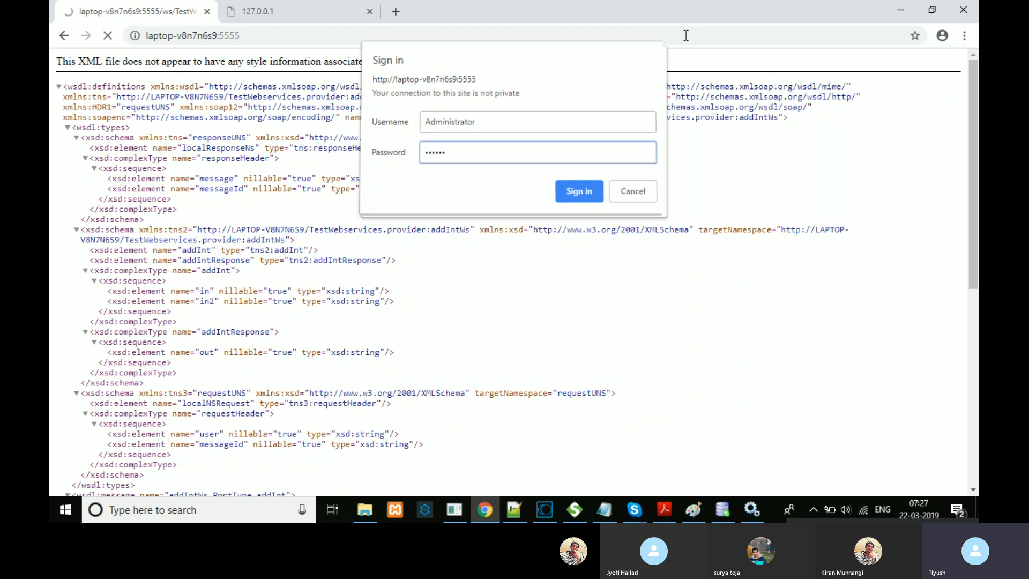
pyautogui.press('Return')
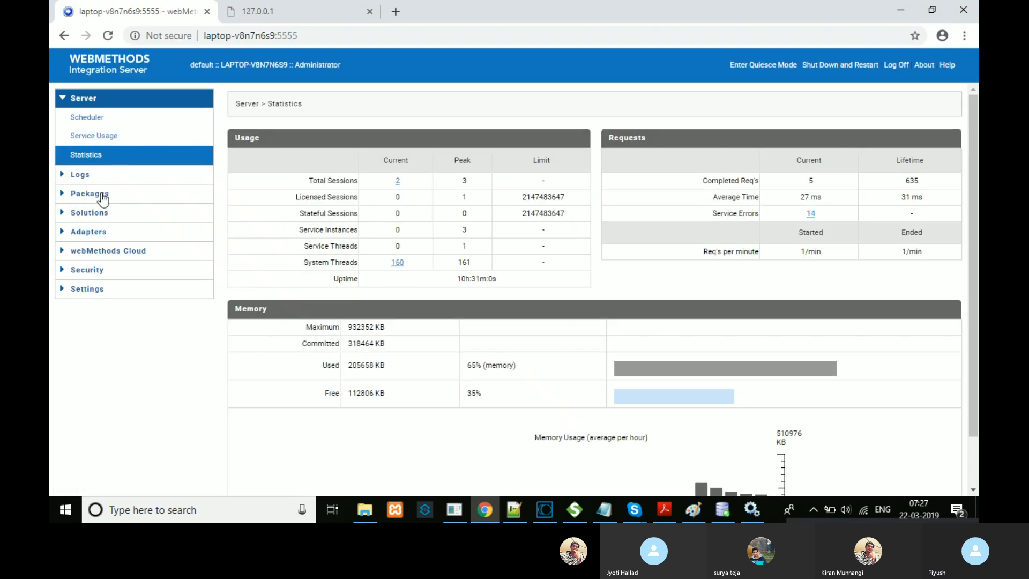
# Step: Try enabling testNewLocalConncetion under webMethods Adapter for JDBC, which fails with a network adapter error
pyautogui.click(99, 212)
pyautogui.click(103, 269)
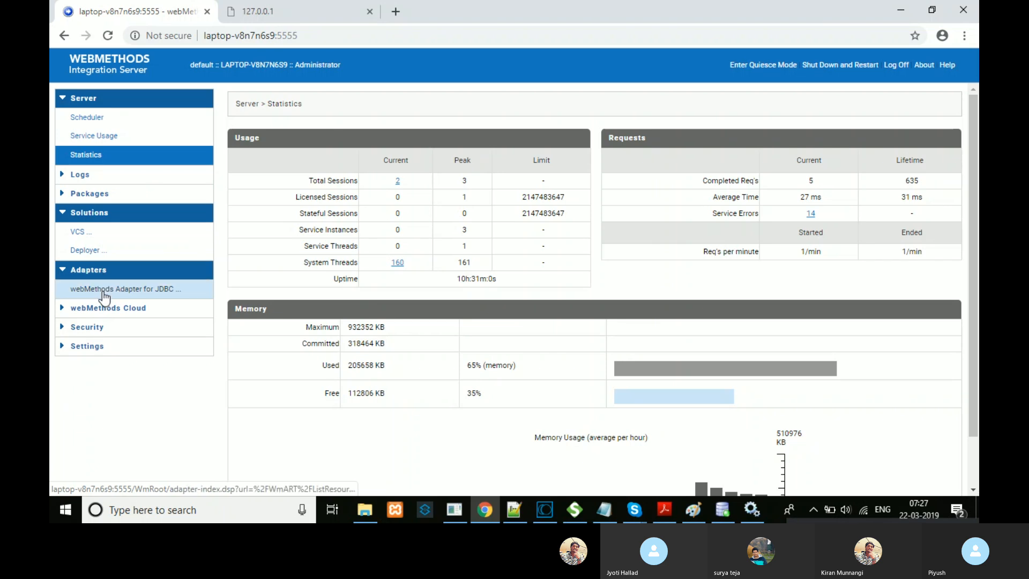
pyautogui.click(103, 290)
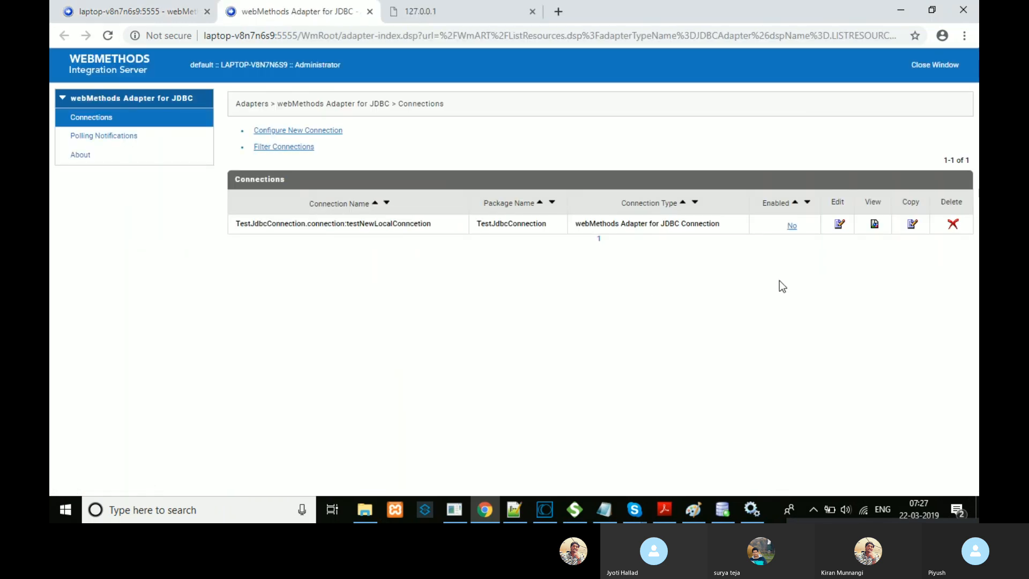
pyautogui.click(793, 226)
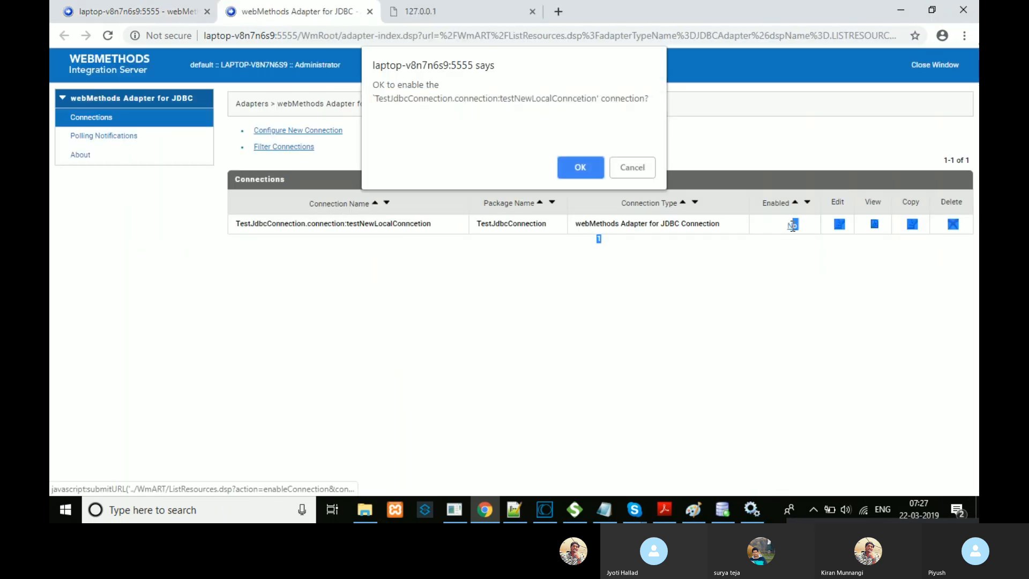
pyautogui.click(580, 167)
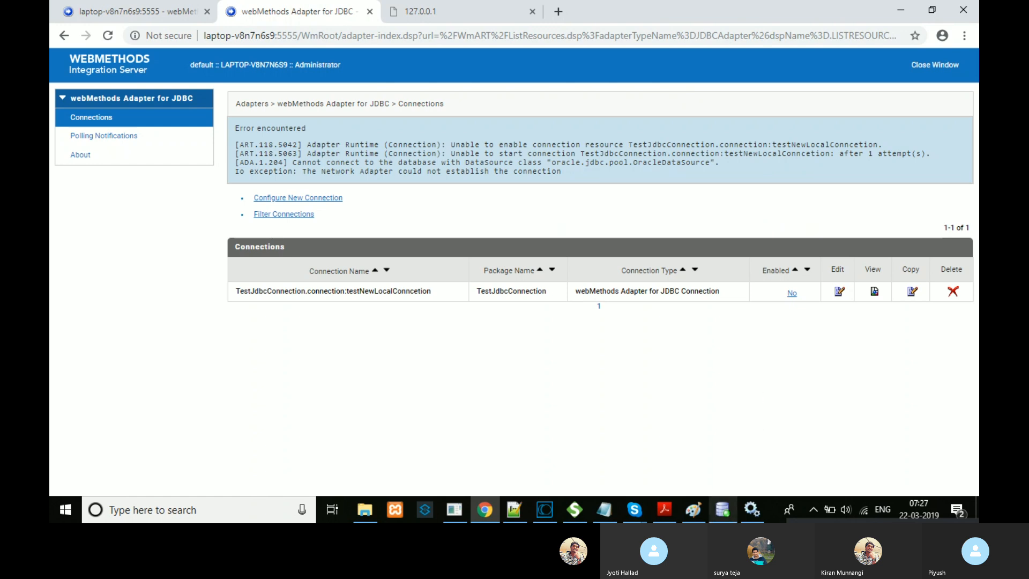
pyautogui.click(728, 513)
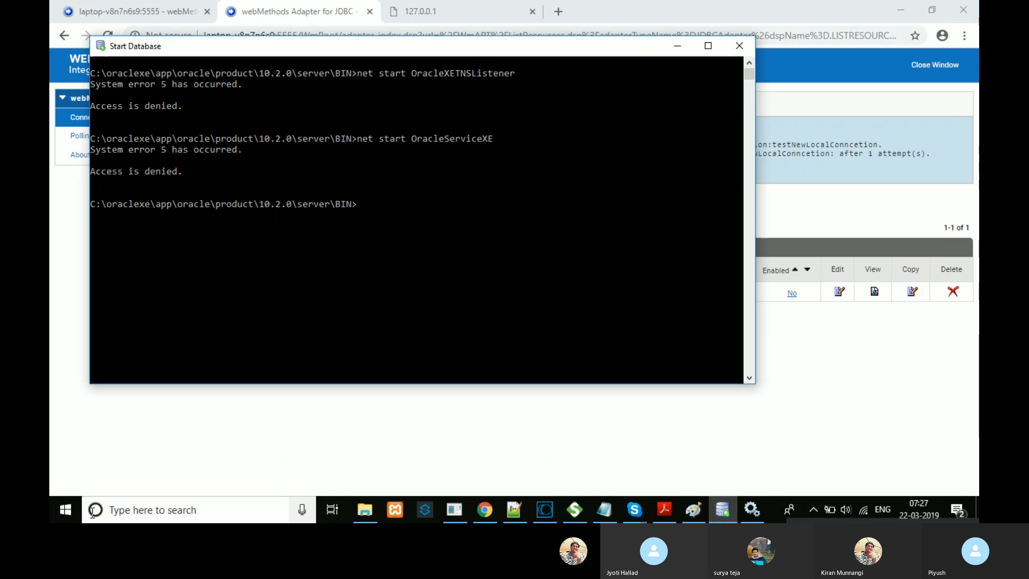
# Step: Launch Oracle XE's Go To Database Home Page from the Start menu, then select OracleXETNSListener in Services
pyautogui.click(65, 510)
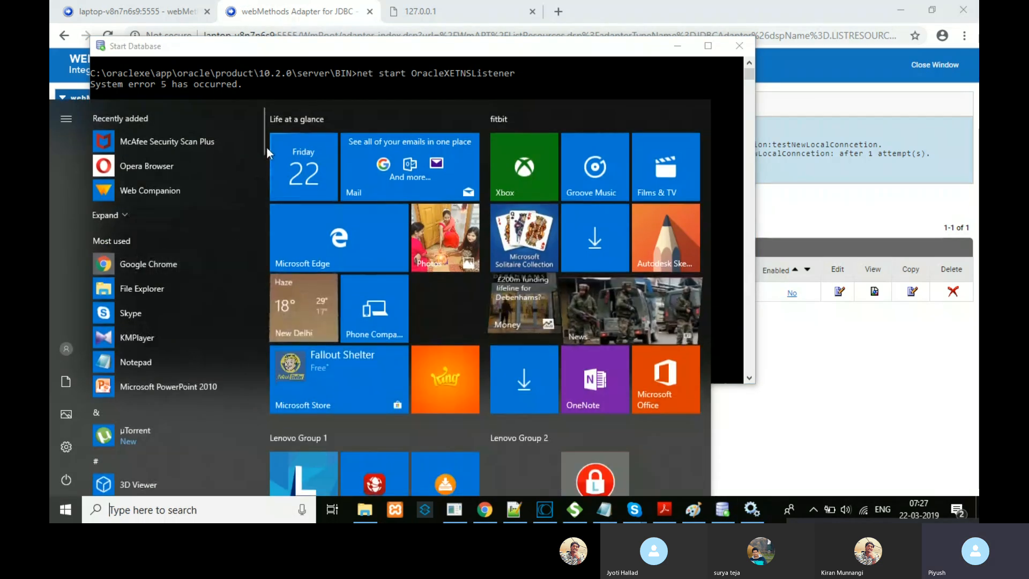
pyautogui.scroll(-10, 248, 314)
pyautogui.scroll(-5, 248, 314)
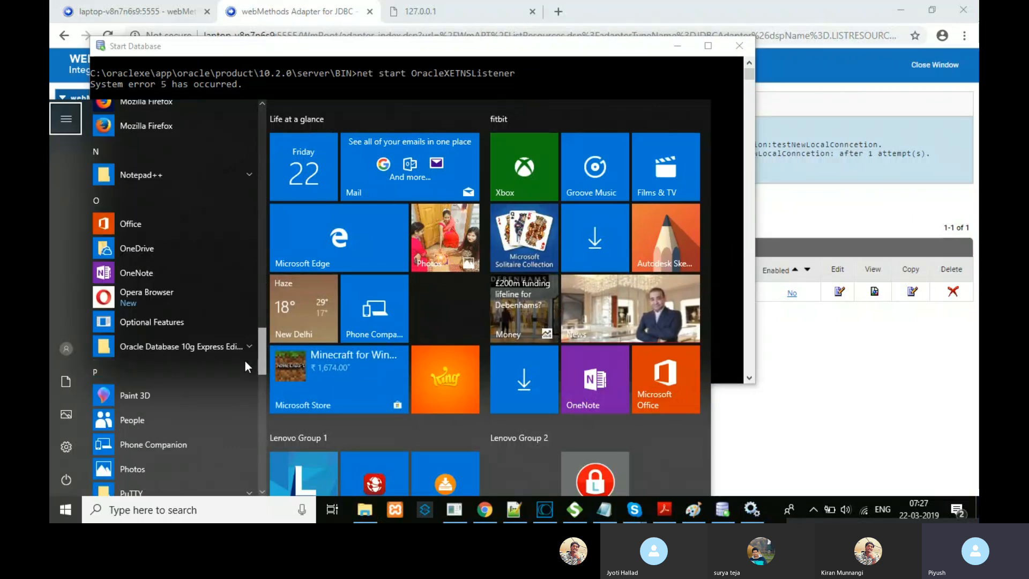
pyautogui.click(250, 294)
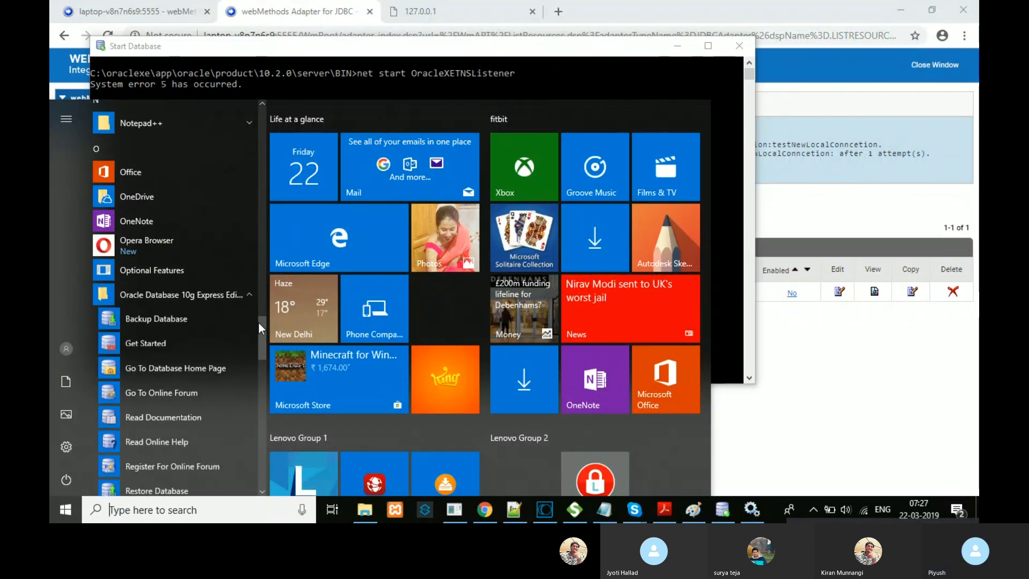
pyautogui.moveTo(263, 333); pyautogui.dragTo(262, 340)
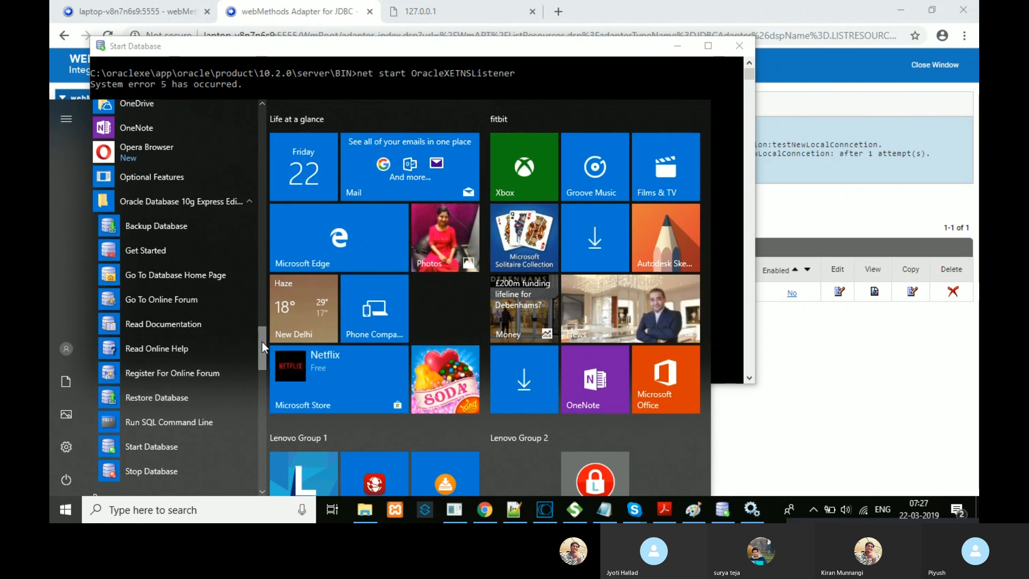
pyautogui.click(219, 278)
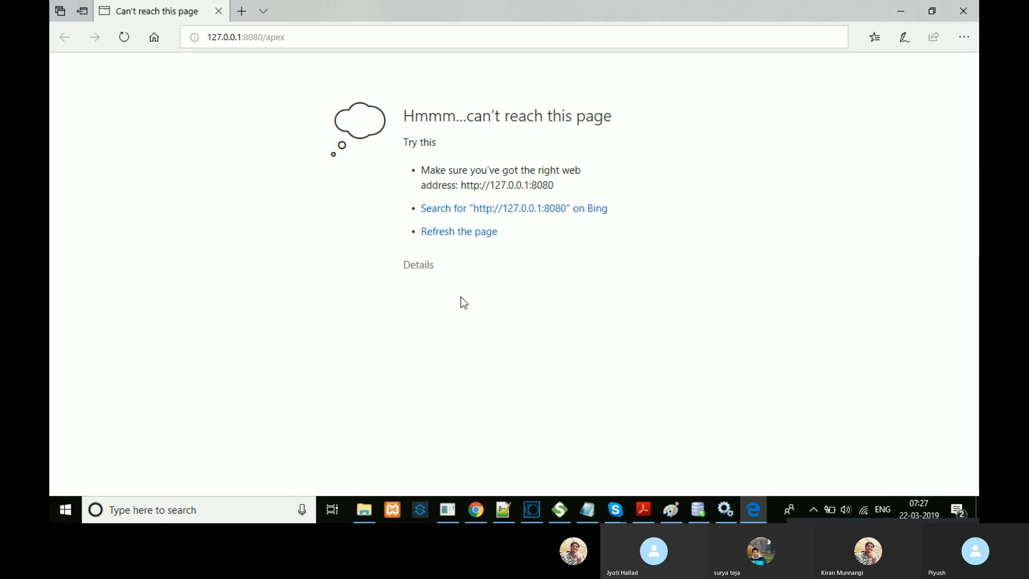
pyautogui.click(727, 509)
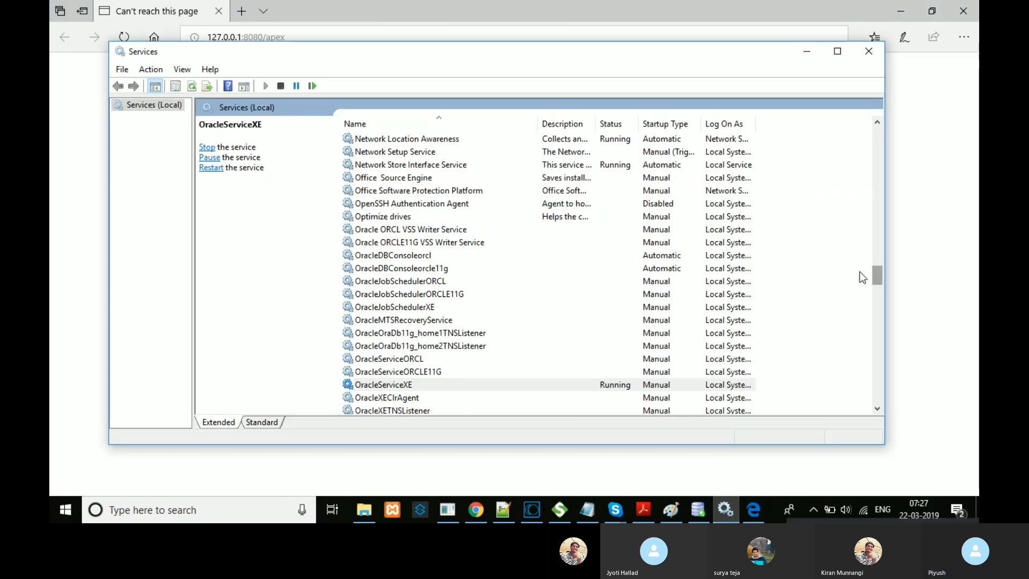
pyautogui.click(405, 411)
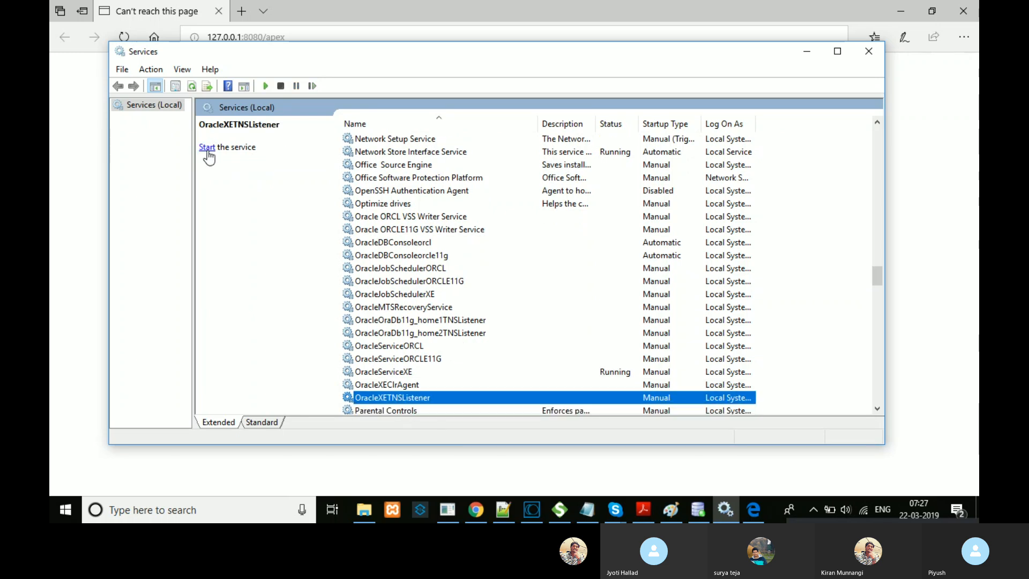
# Step: Start the OracleXETNSListener and OracleXEClrAgent services, then switch to the 127.0.0.1 database home page
pyautogui.click(207, 148)
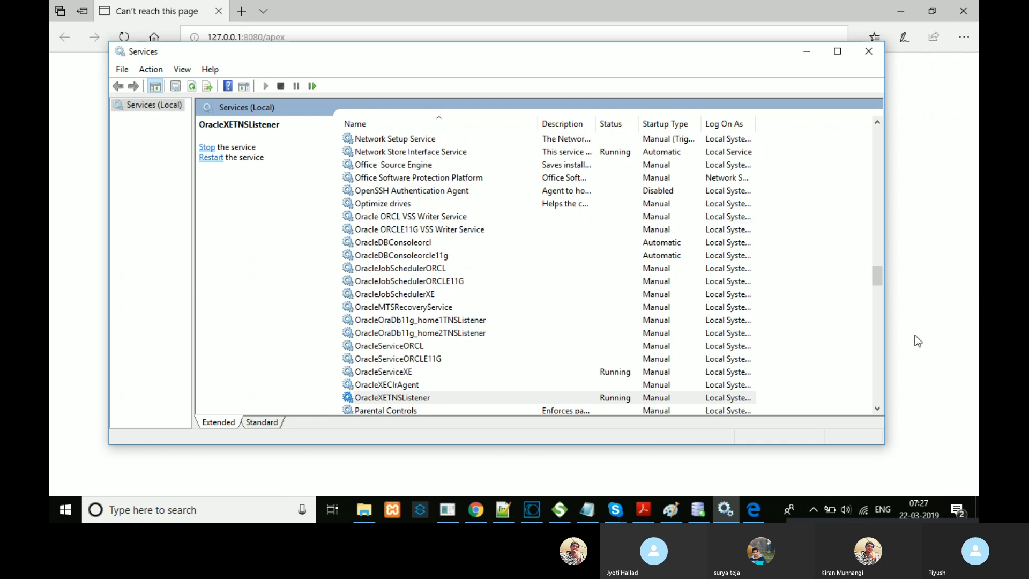
pyautogui.moveTo(877, 277); pyautogui.dragTo(879, 291)
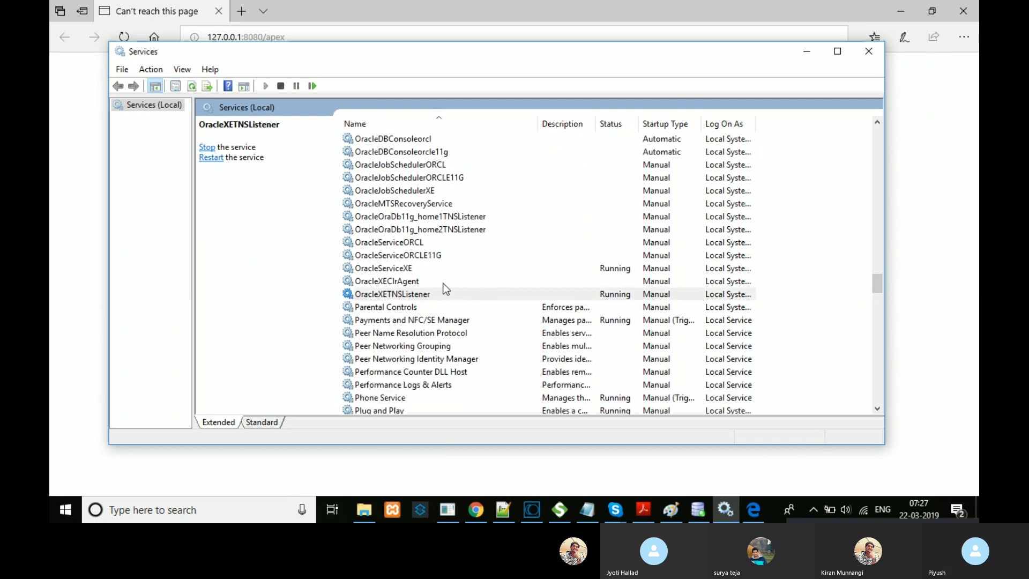
pyautogui.click(404, 271)
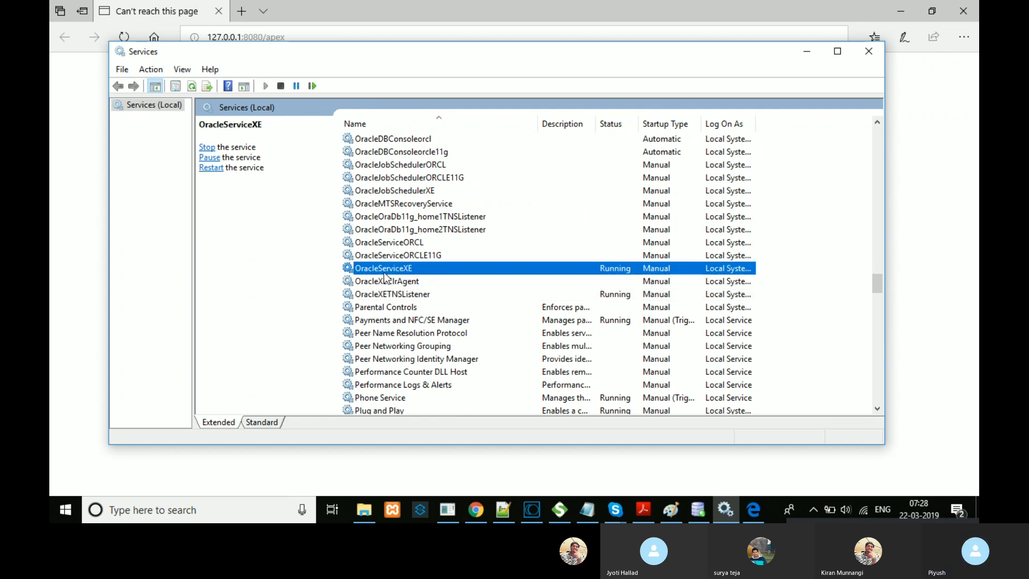
pyautogui.click(379, 284)
pyautogui.click(207, 147)
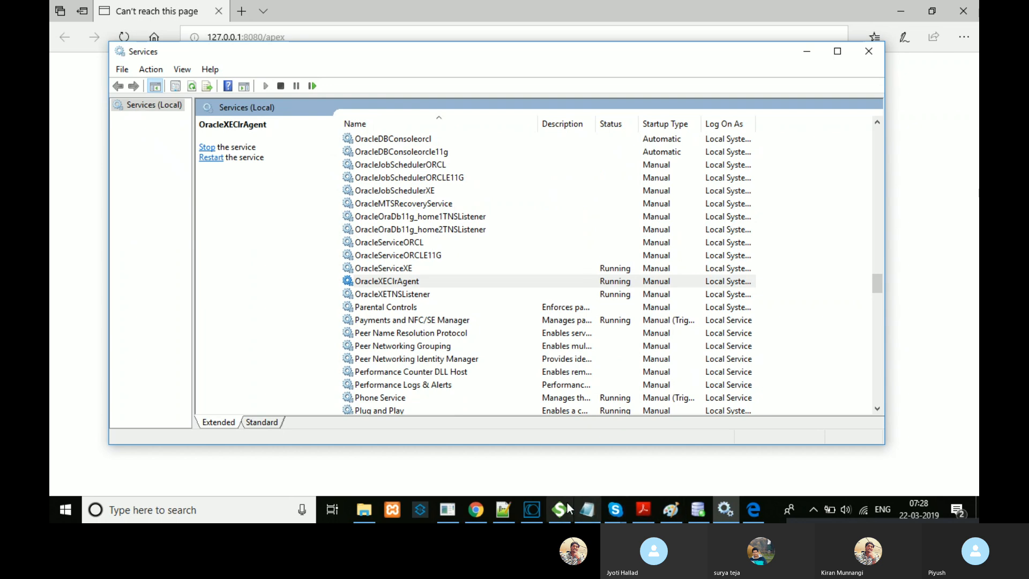
pyautogui.click(476, 510)
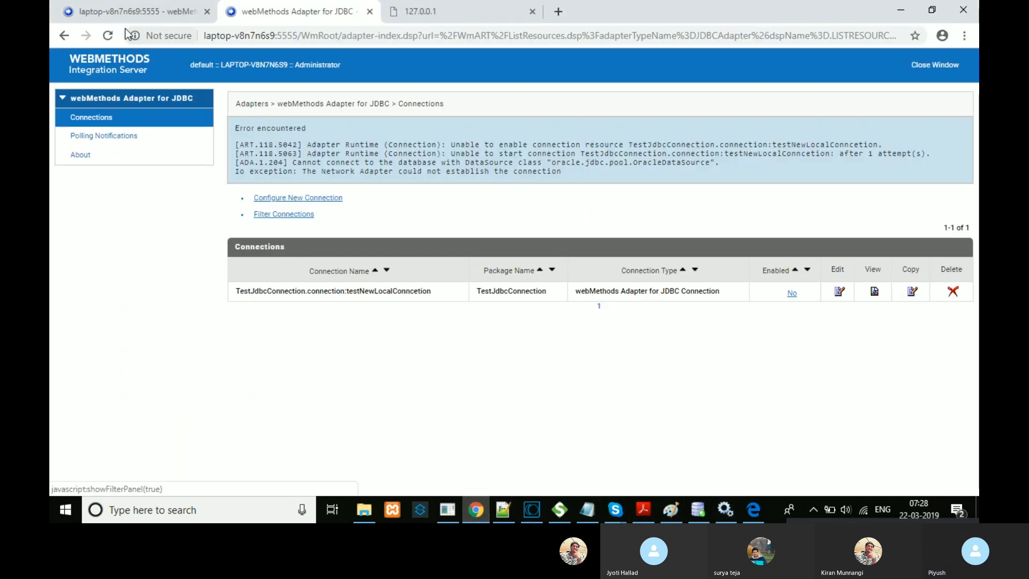
pyautogui.click(437, 12)
# Step: Reload the database home page and log in to Oracle Database Express Edition as SYS
pyautogui.click(109, 36)
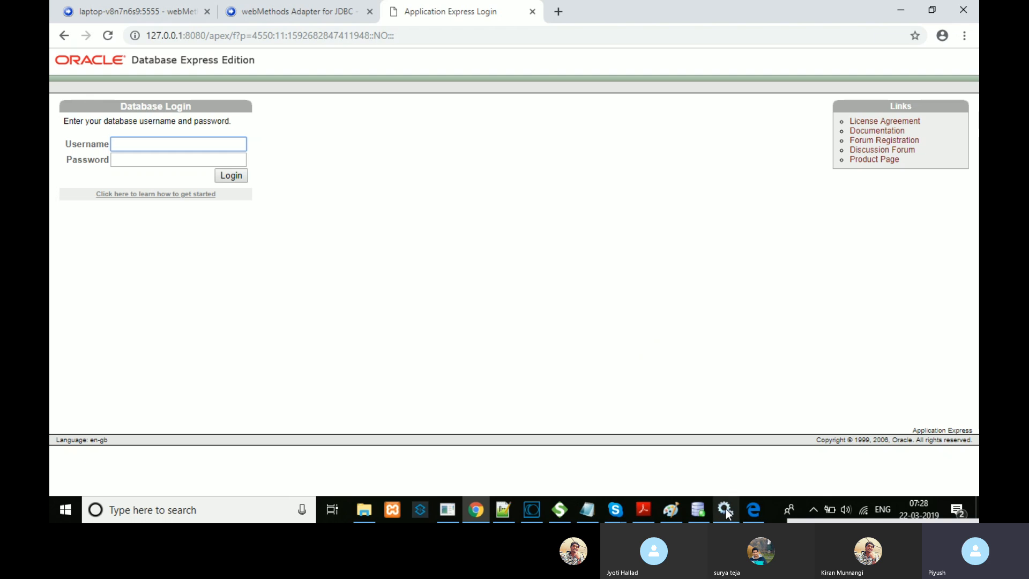
pyautogui.moveTo(725, 509)
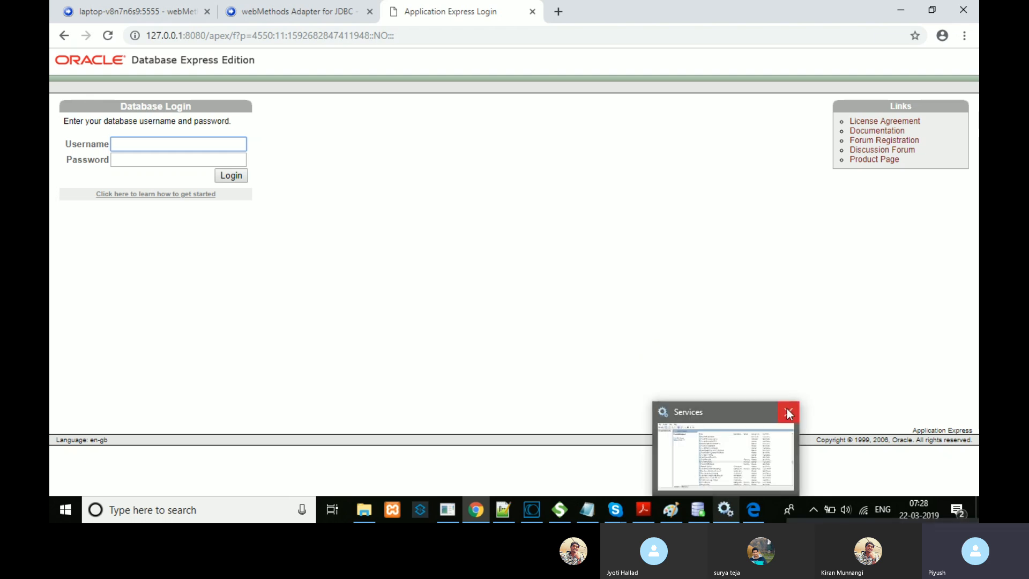
pyautogui.moveTo(787, 408)
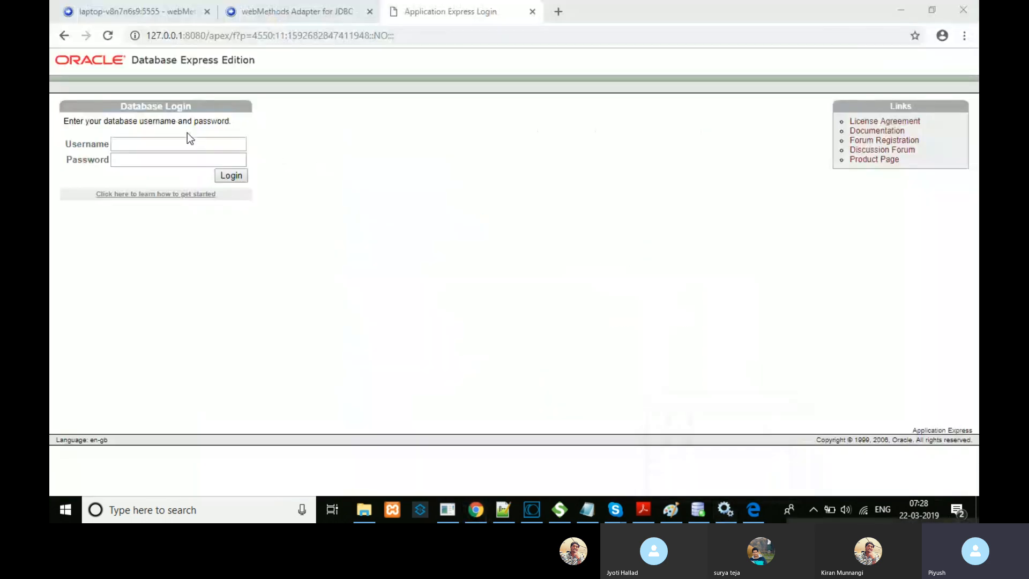
pyautogui.click(186, 144)
pyautogui.write('sys')
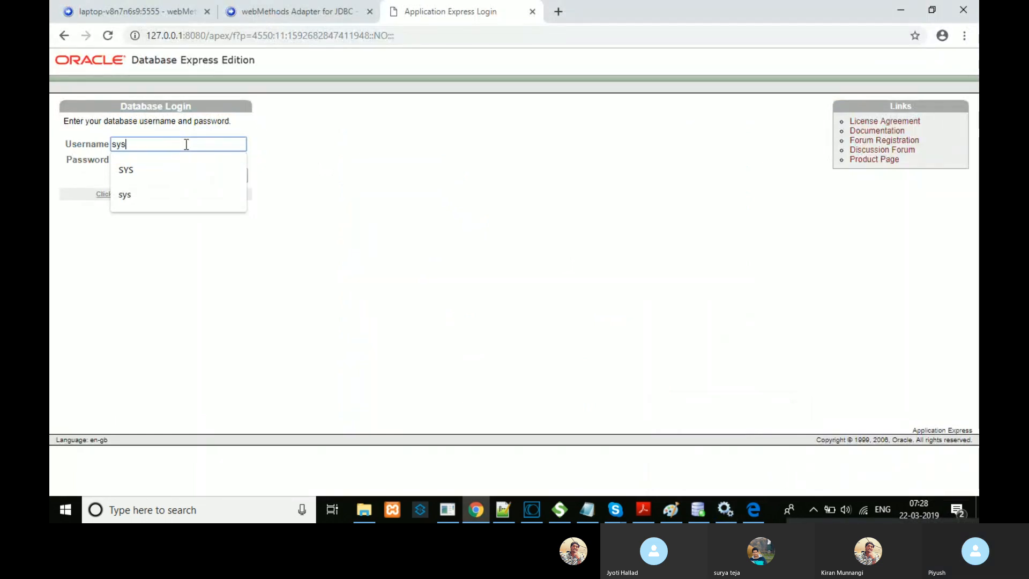
pyautogui.click(140, 170)
pyautogui.click(162, 162)
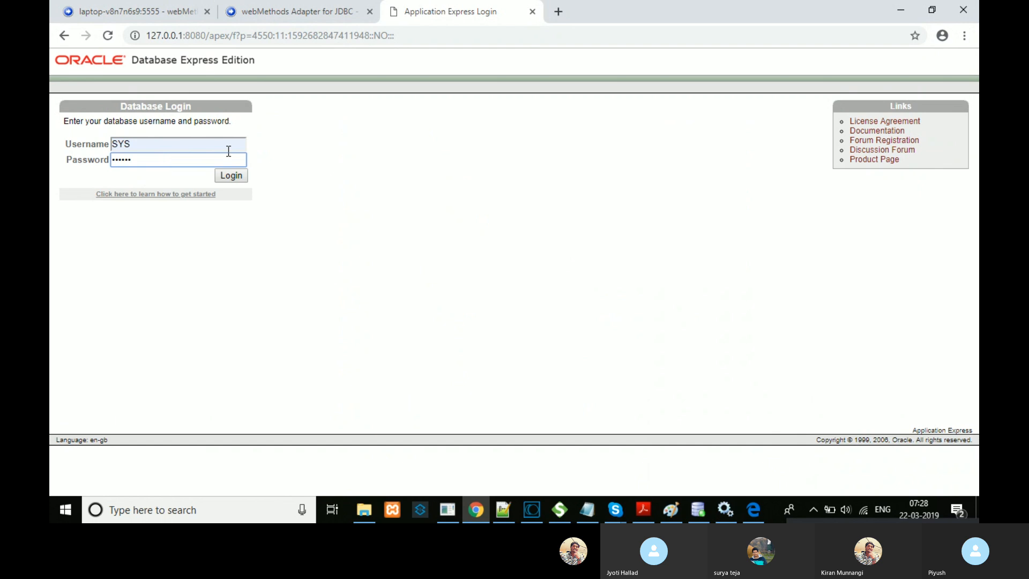
pyautogui.click(233, 175)
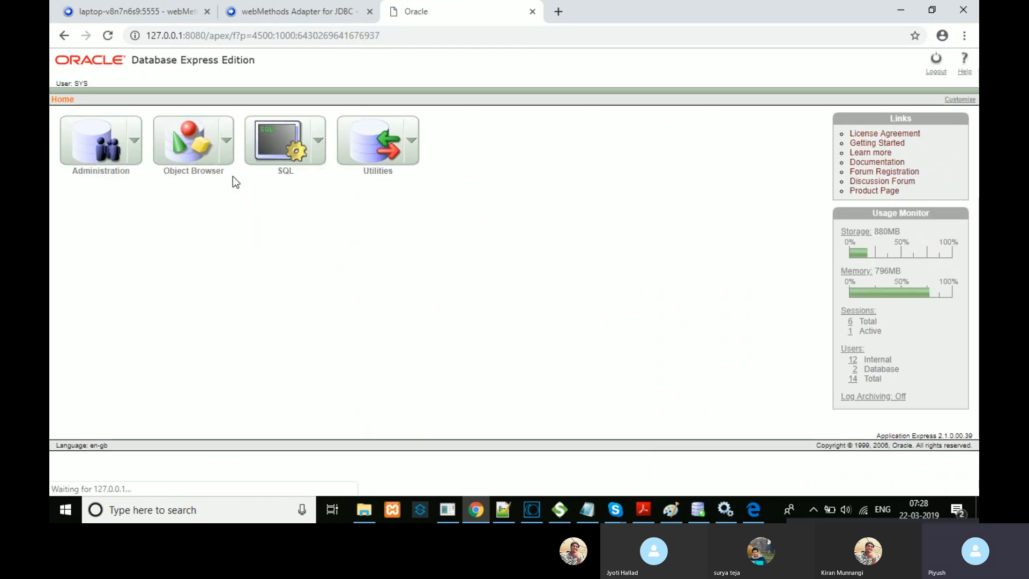
# Step: Open the database user management page, which lists users HR and WBM
pyautogui.click(138, 143)
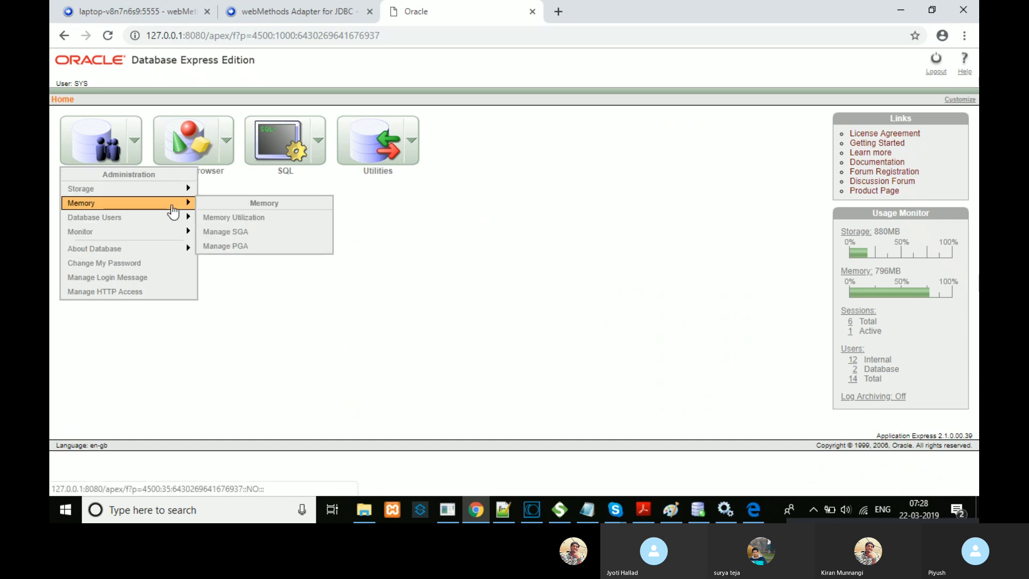
pyautogui.moveTo(186, 226)
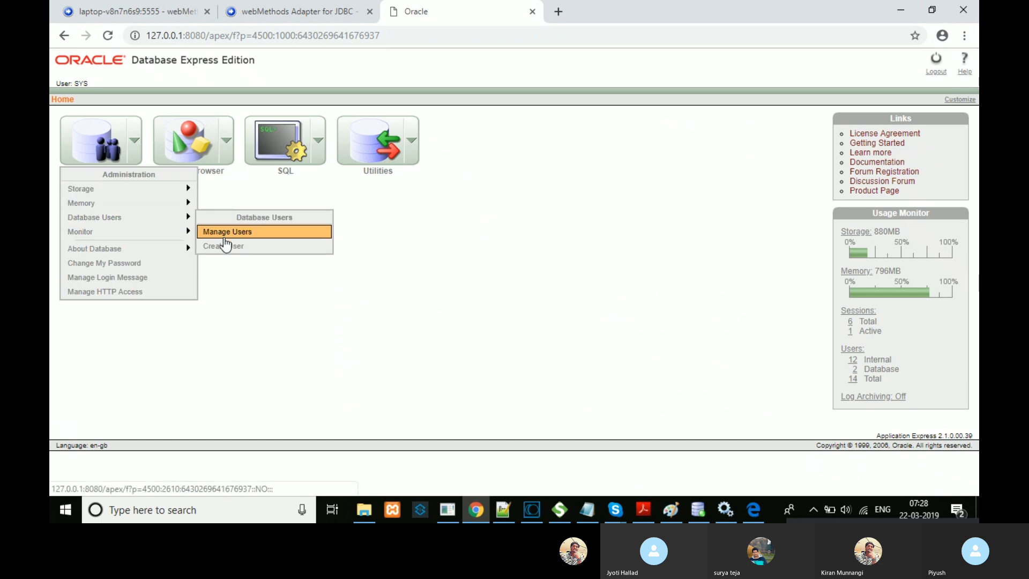
pyautogui.click(249, 244)
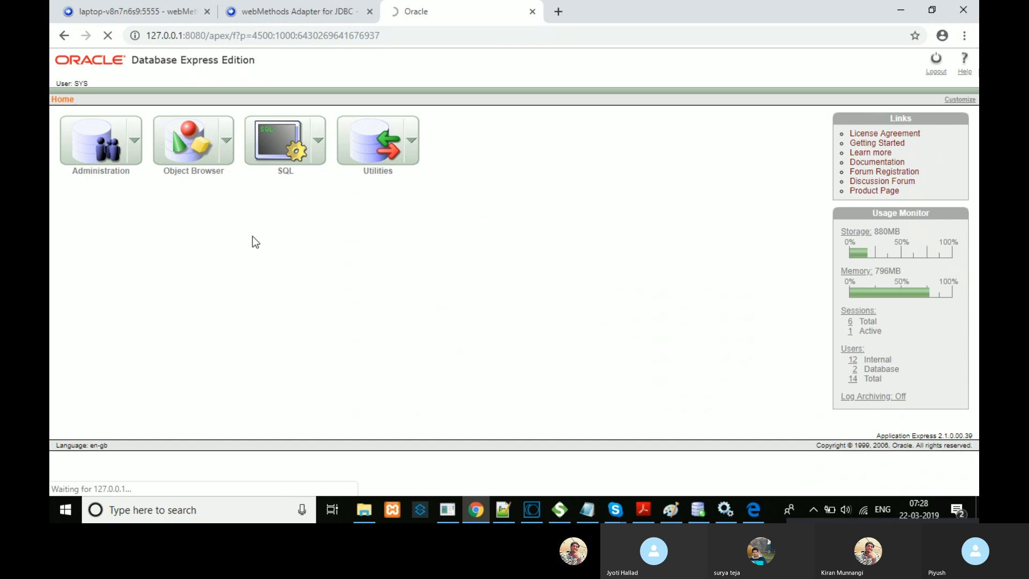
# Step: Finish the SQL example text in Paint, view the Oracle Administration page, and return to the JDBC tab
pyautogui.click(670, 509)
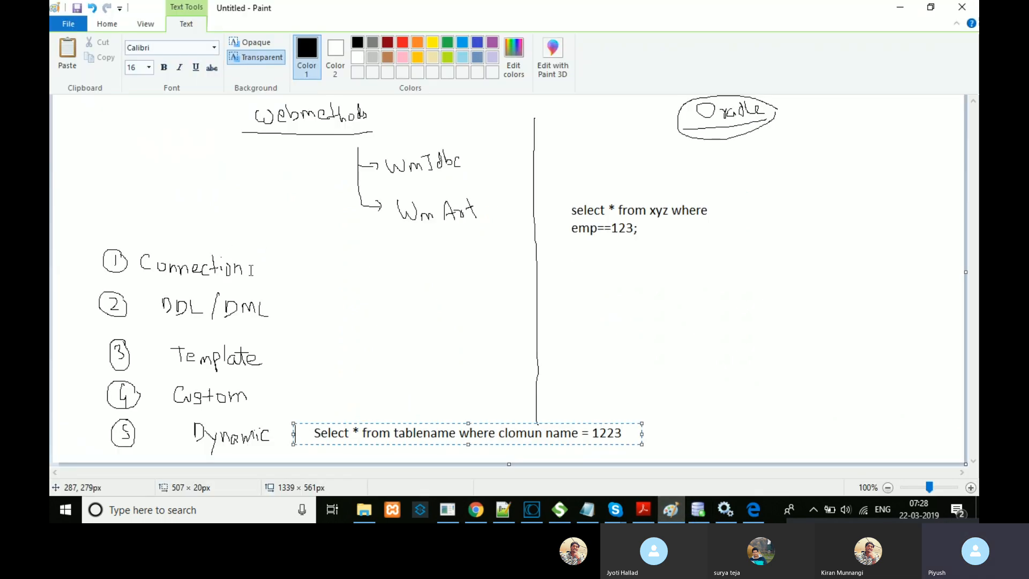
pyautogui.click(179, 253)
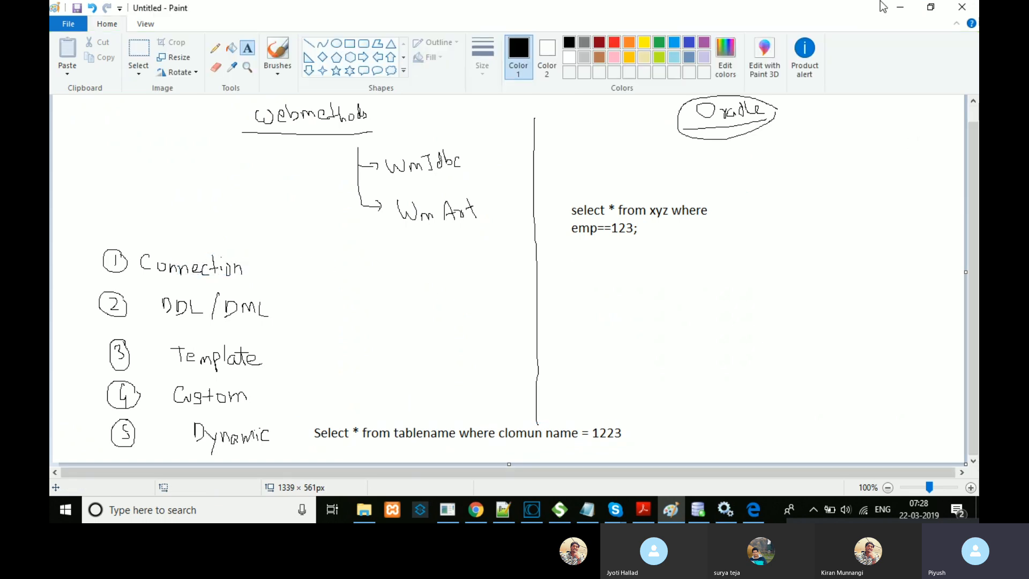
pyautogui.click(900, 8)
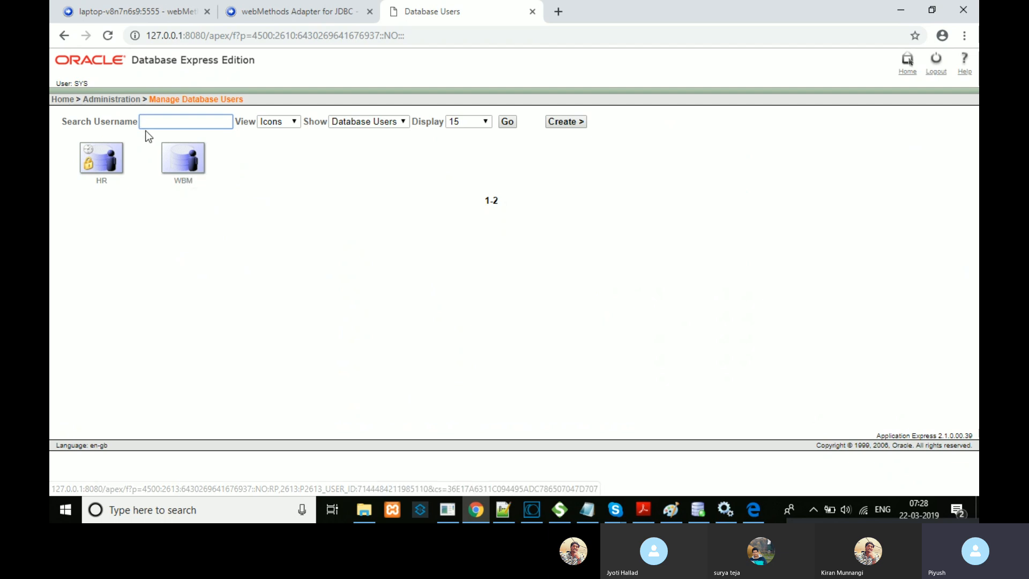
pyautogui.click(120, 99)
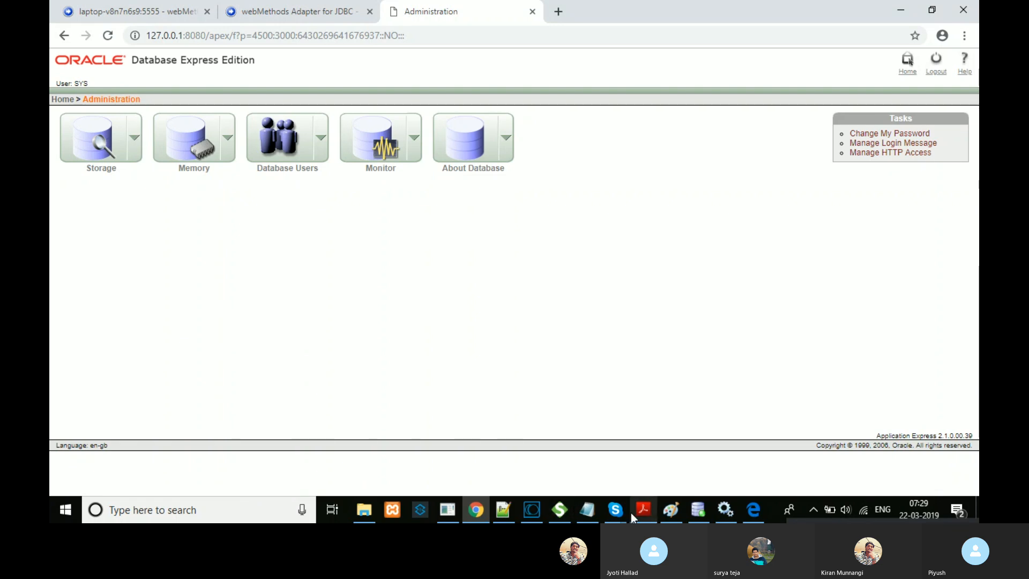
pyautogui.click(260, 11)
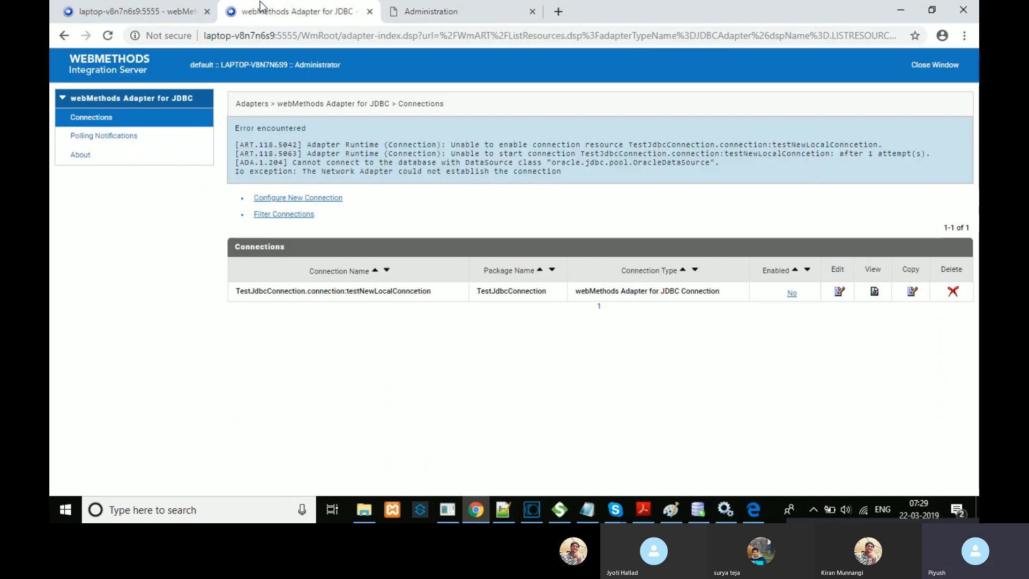
# Step: Enable testNewLocalConncetion in TestJdbcConnection and view its connection properties
pyautogui.click(791, 293)
pyautogui.click(590, 172)
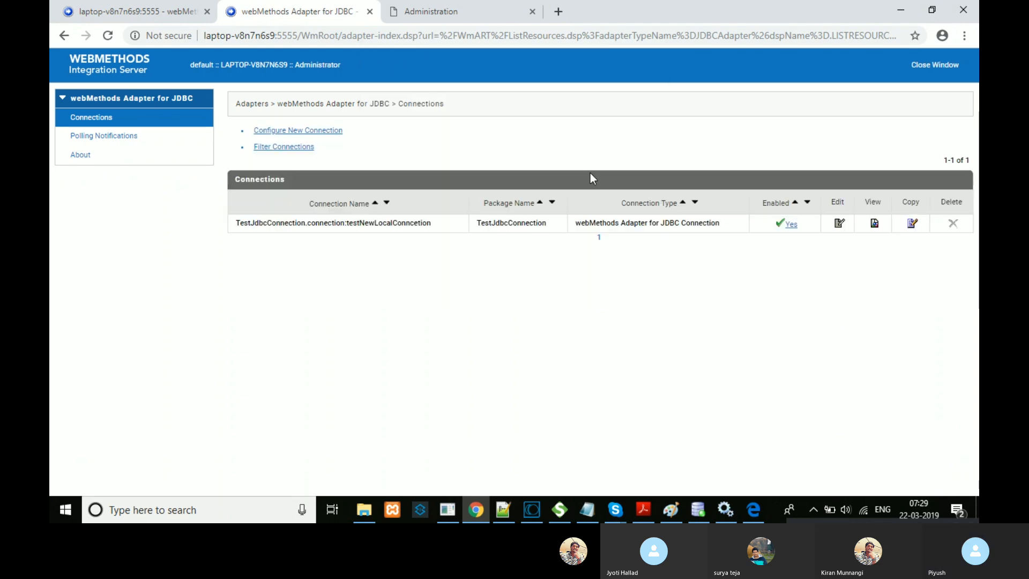
pyautogui.click(874, 224)
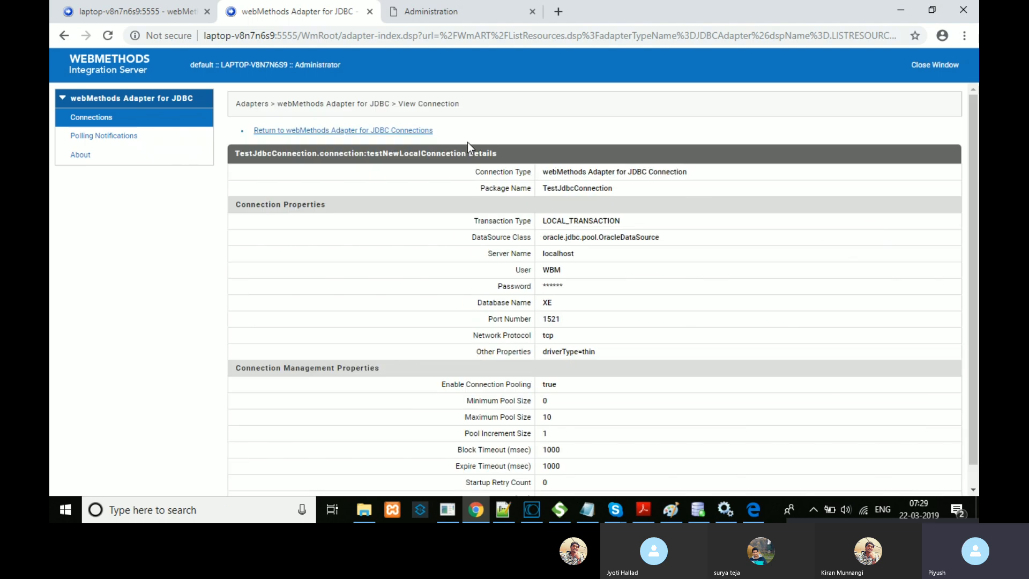
# Step: Reopen the webMethods Adapter for JDBC connections list from the Adapters section of the admin sidebar
pyautogui.click(199, 9)
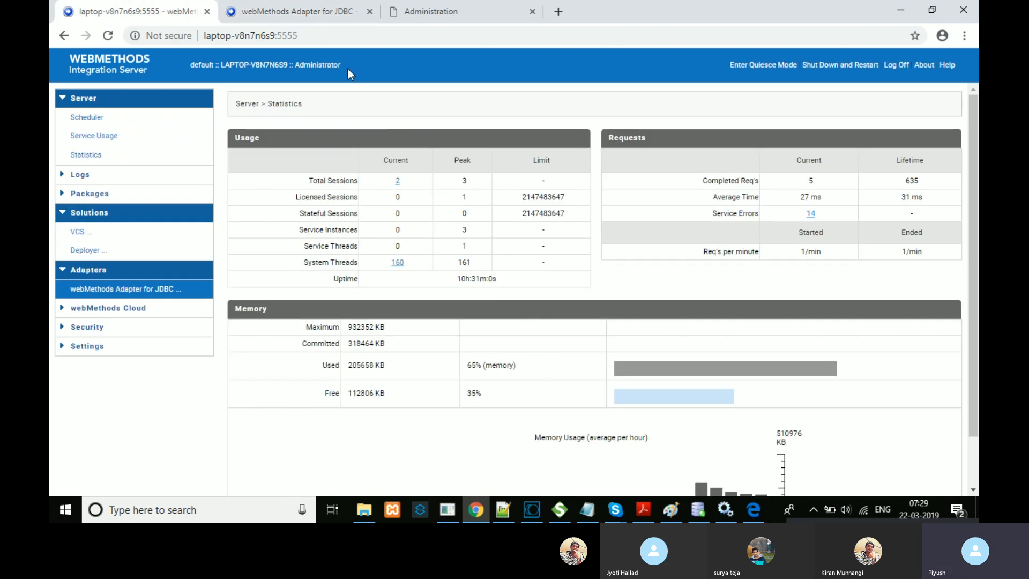
pyautogui.click(348, 41)
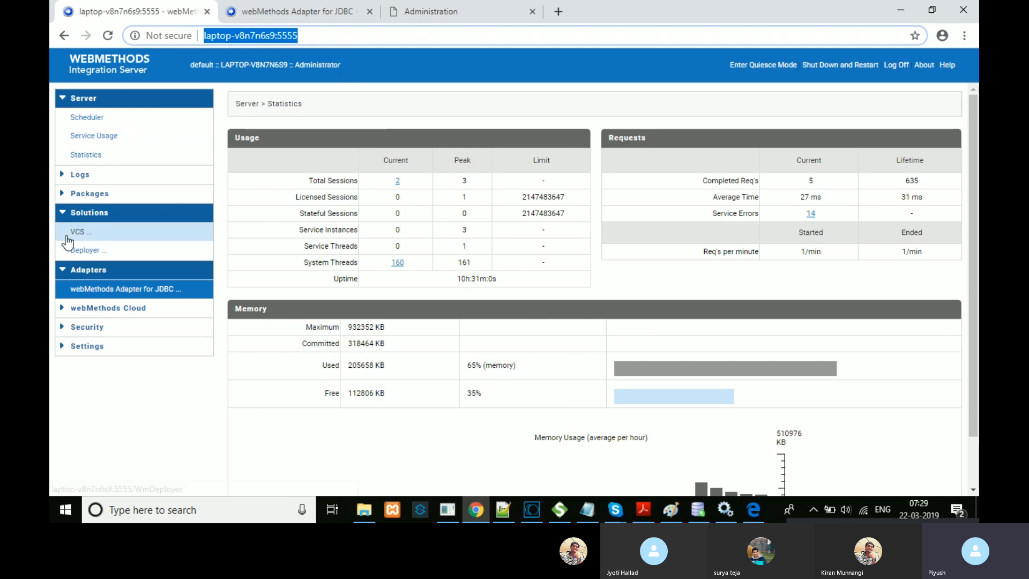
pyautogui.click(64, 217)
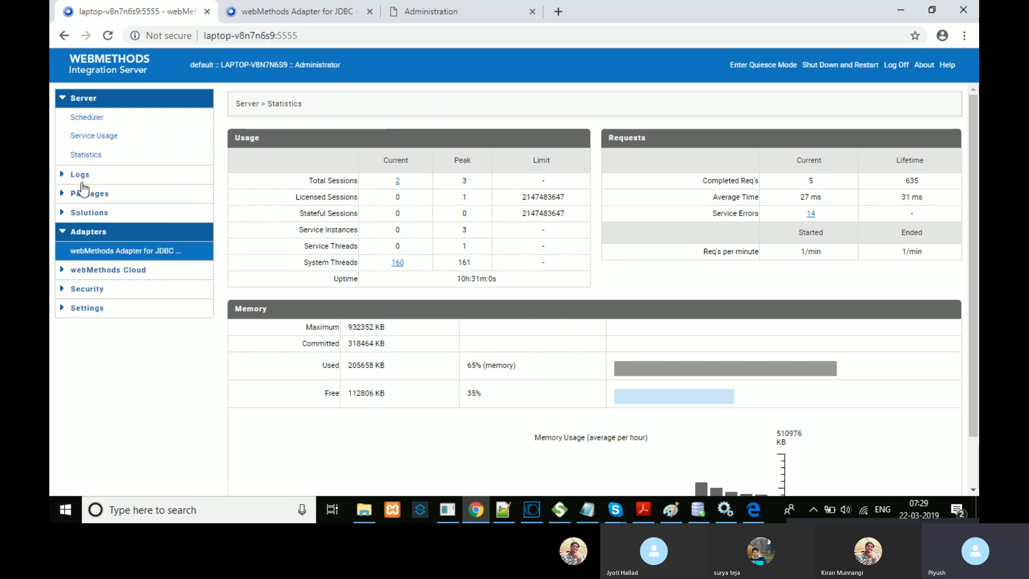
pyautogui.click(69, 99)
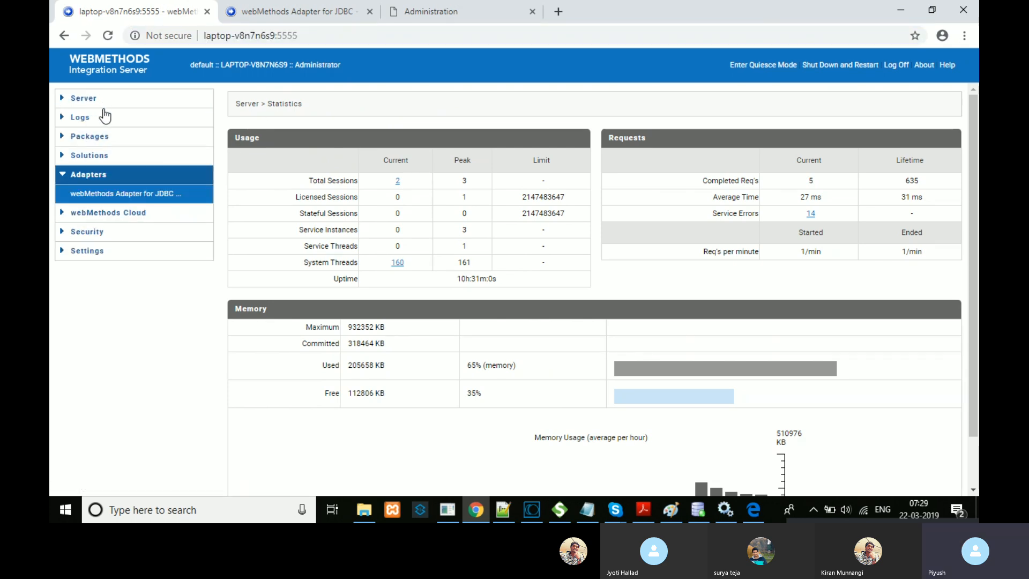
pyautogui.click(62, 178)
pyautogui.click(62, 178)
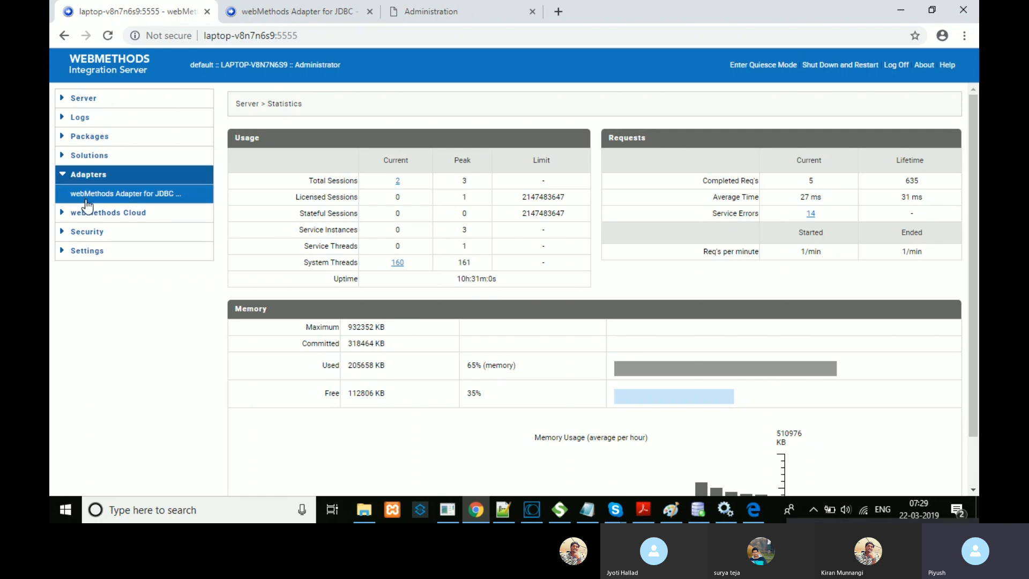
pyautogui.click(151, 208)
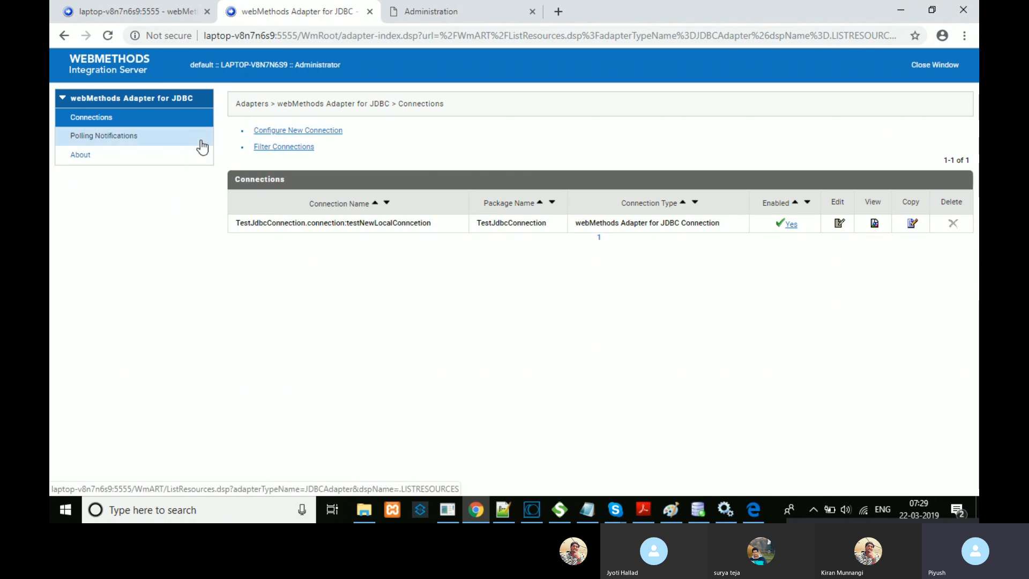
# Step: Open a new webMethods Adapter for JDBC Connection form, reviewing its Package, Folder Name and Connection Name fields and package list
pyautogui.click(284, 131)
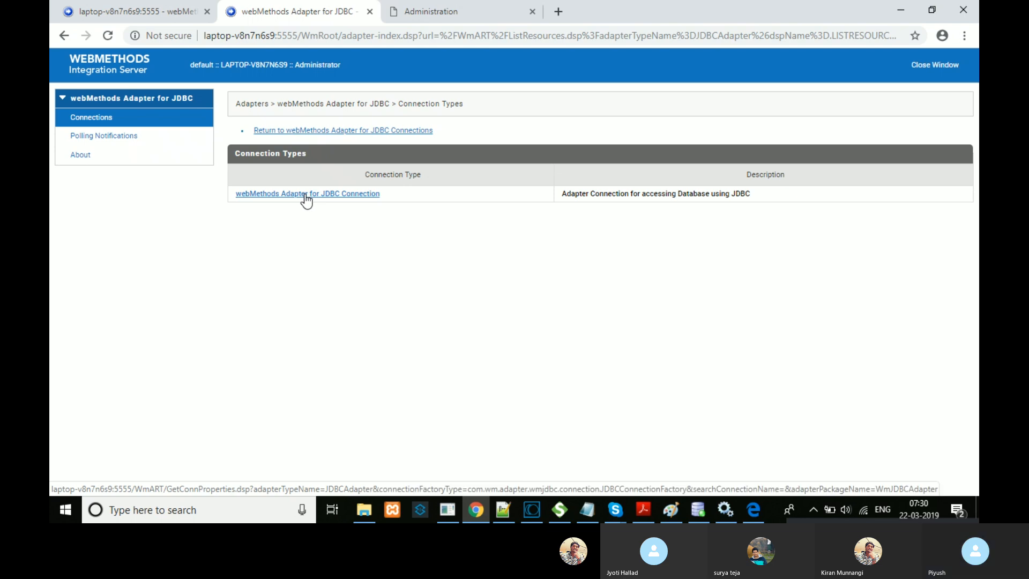
pyautogui.click(305, 195)
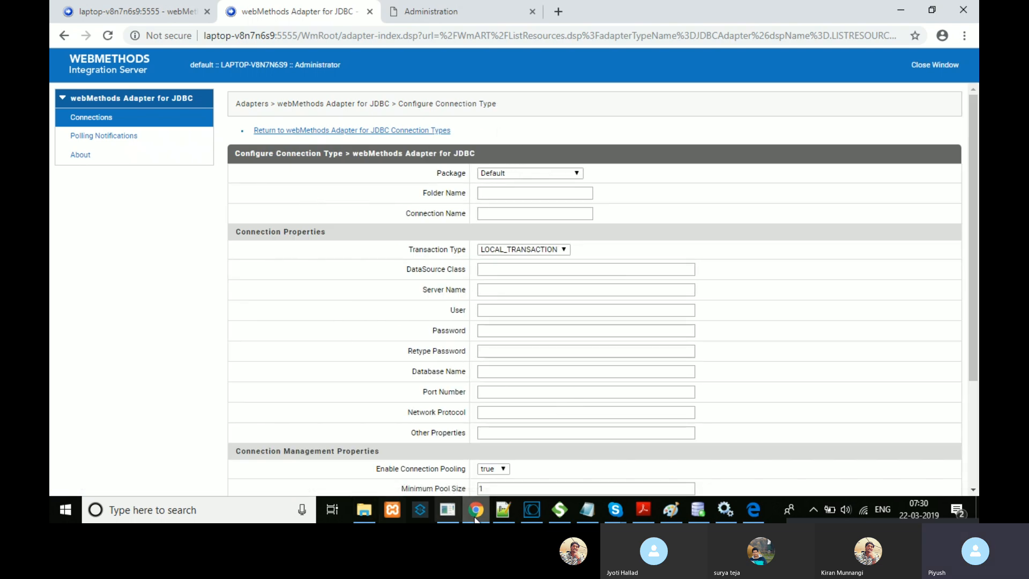
pyautogui.moveTo(975, 283); pyautogui.dragTo(623, 137)
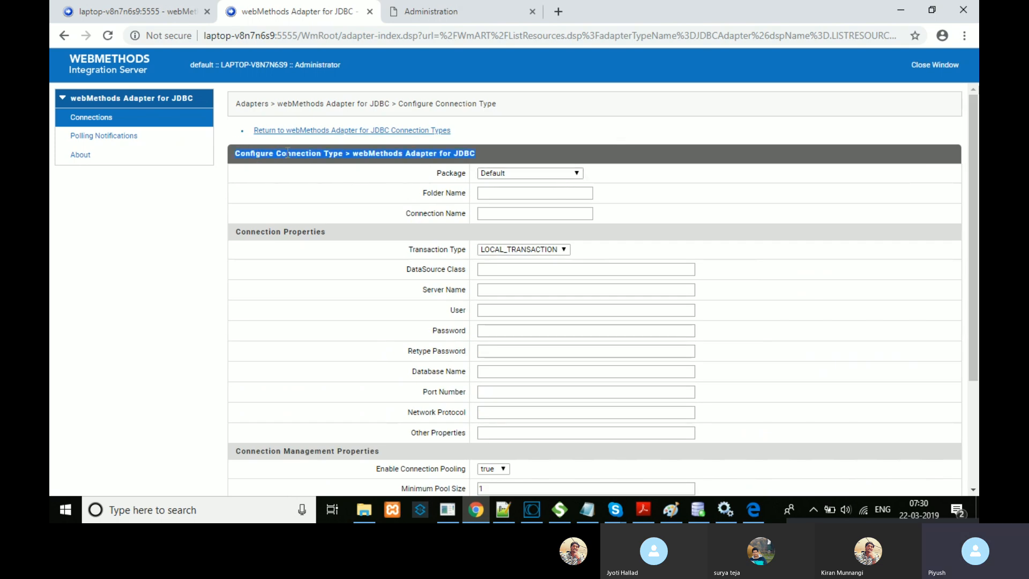
pyautogui.doubleClick(455, 173)
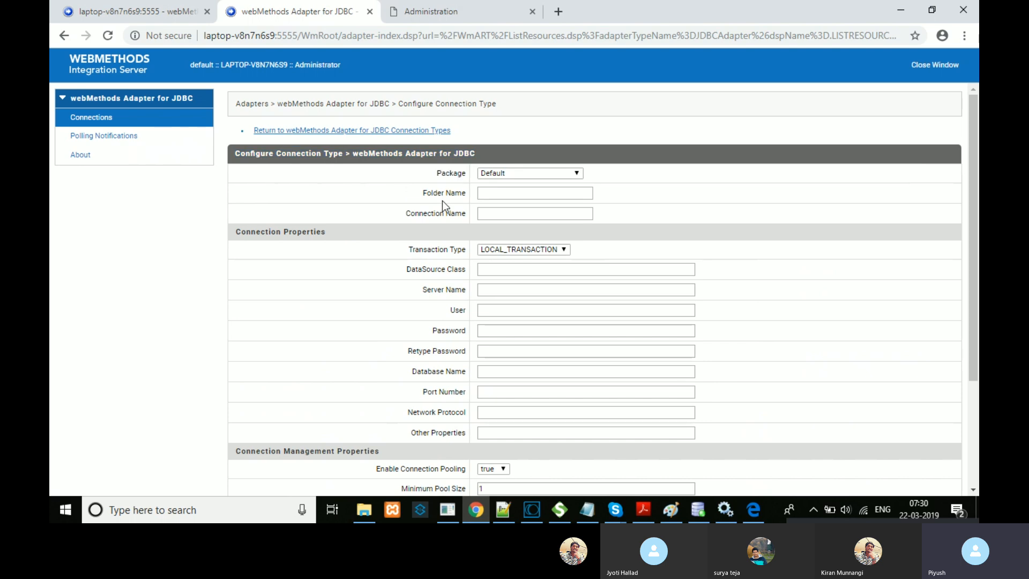
pyautogui.moveTo(441, 179); pyautogui.dragTo(536, 214)
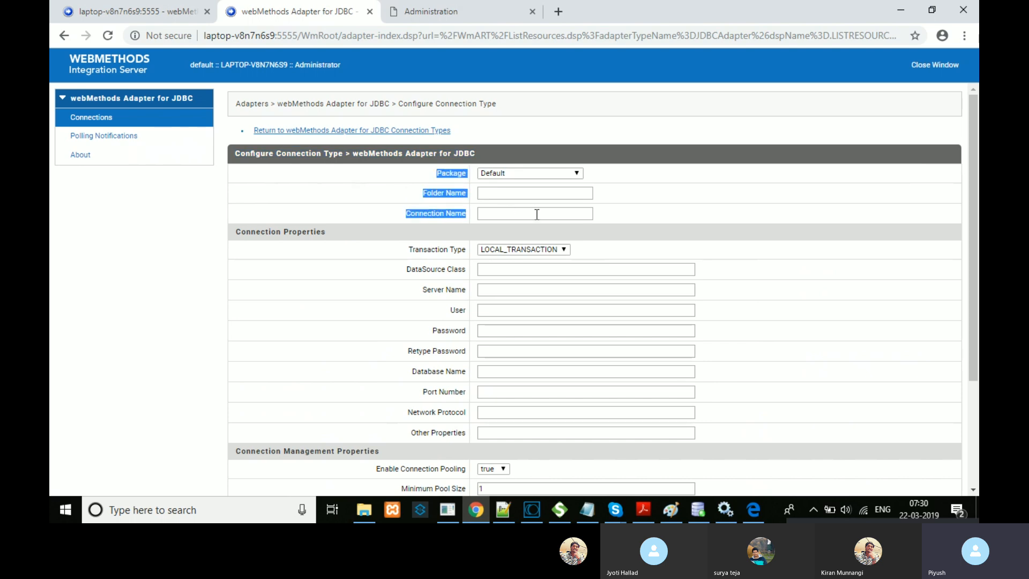
pyautogui.click(622, 224)
pyautogui.moveTo(622, 216); pyautogui.dragTo(434, 171)
pyautogui.click(554, 174)
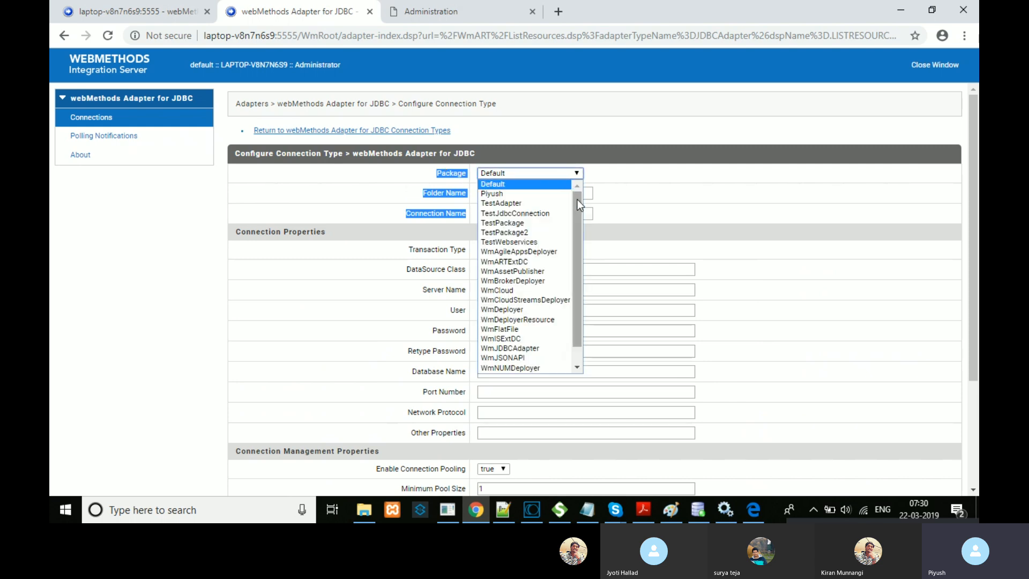
pyautogui.moveTo(577, 199); pyautogui.dragTo(571, 248)
pyautogui.click(531, 509)
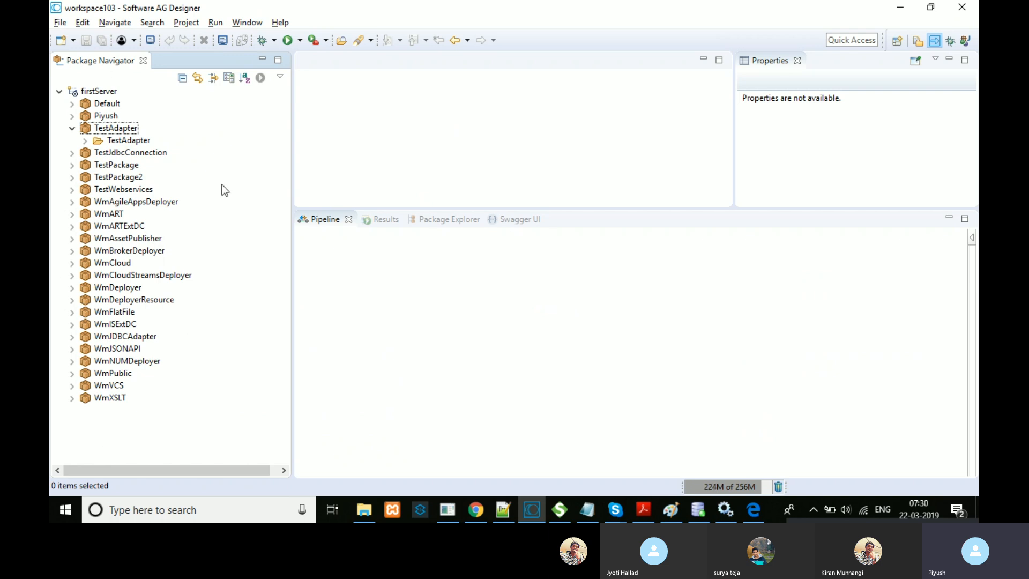
pyautogui.click(475, 510)
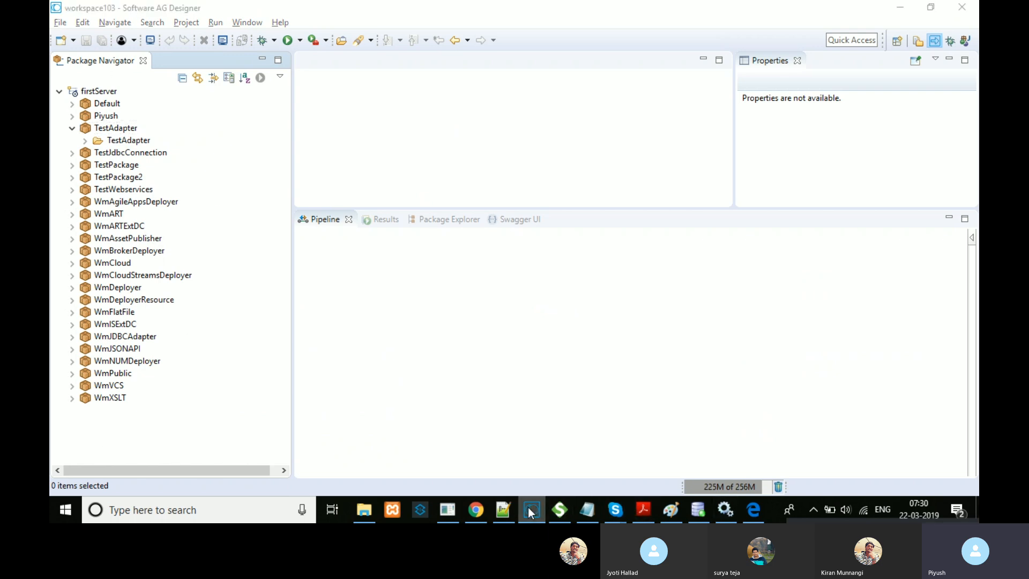
pyautogui.click(577, 173)
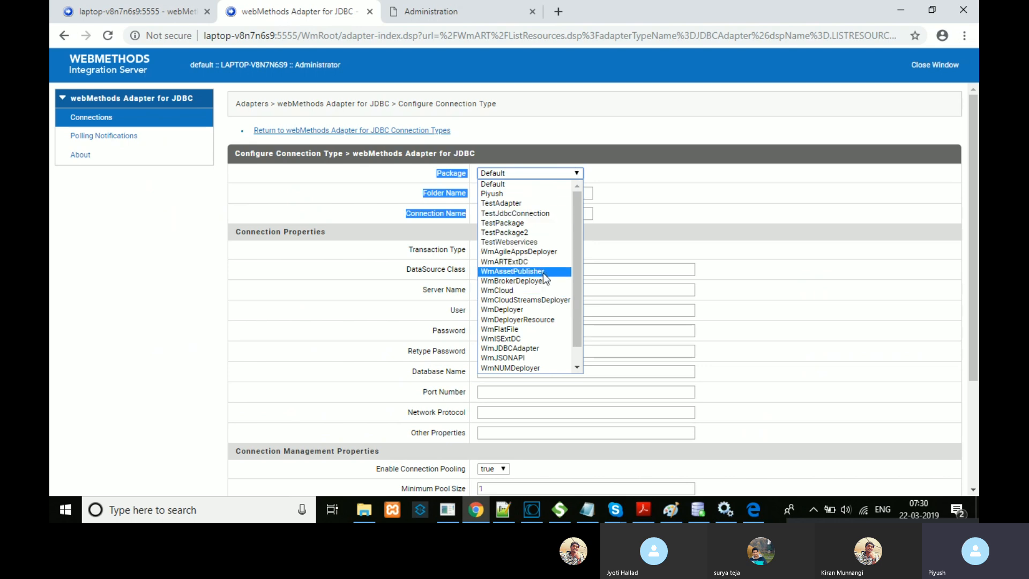
pyautogui.moveTo(573, 297); pyautogui.dragTo(574, 253)
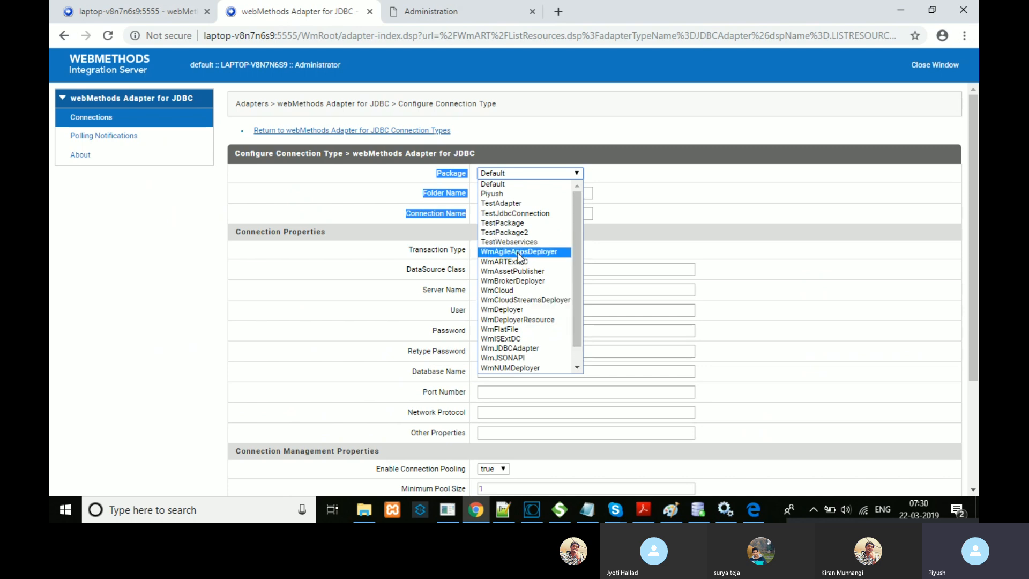
pyautogui.click(613, 204)
pyautogui.click(547, 194)
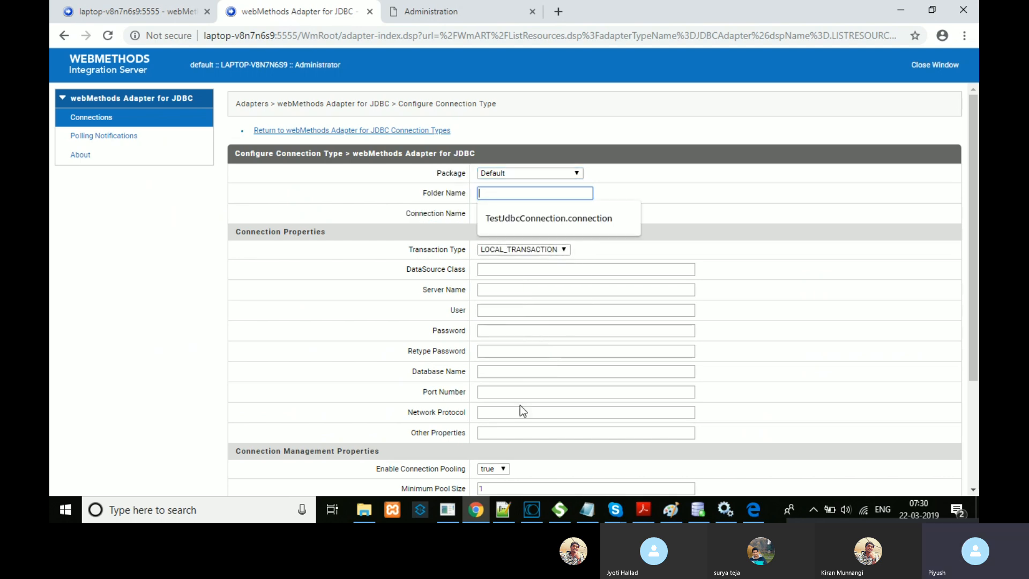
pyautogui.click(537, 509)
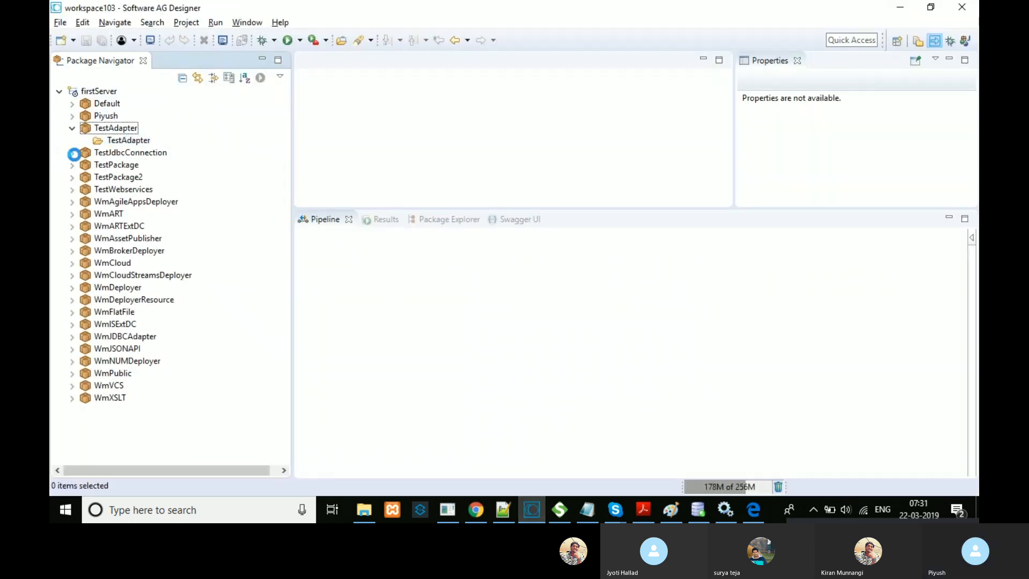
# Step: Expand TestJdbcConnection down to its connection folder and copy that folder
pyautogui.click(72, 152)
pyautogui.click(85, 165)
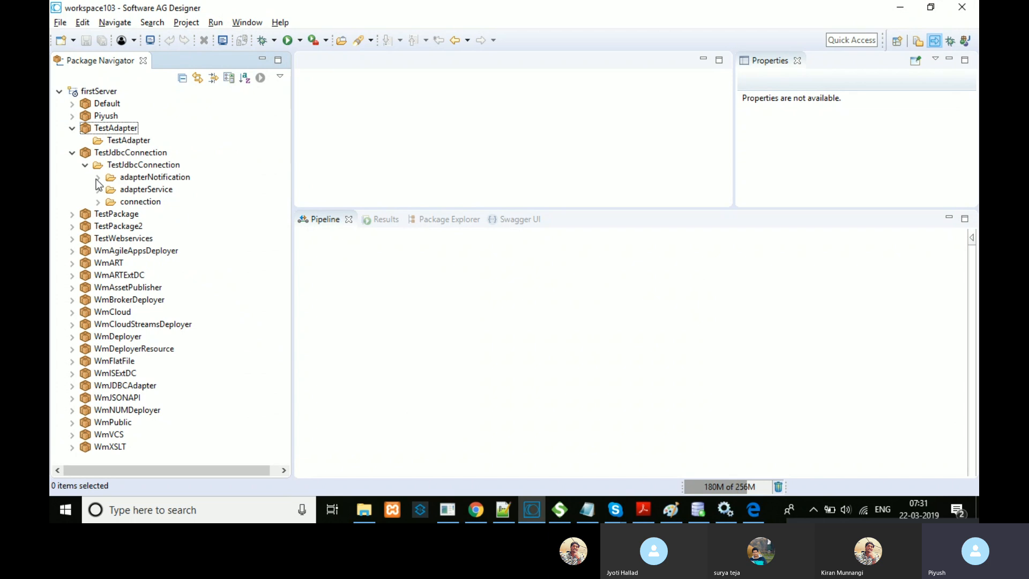
pyautogui.click(110, 192)
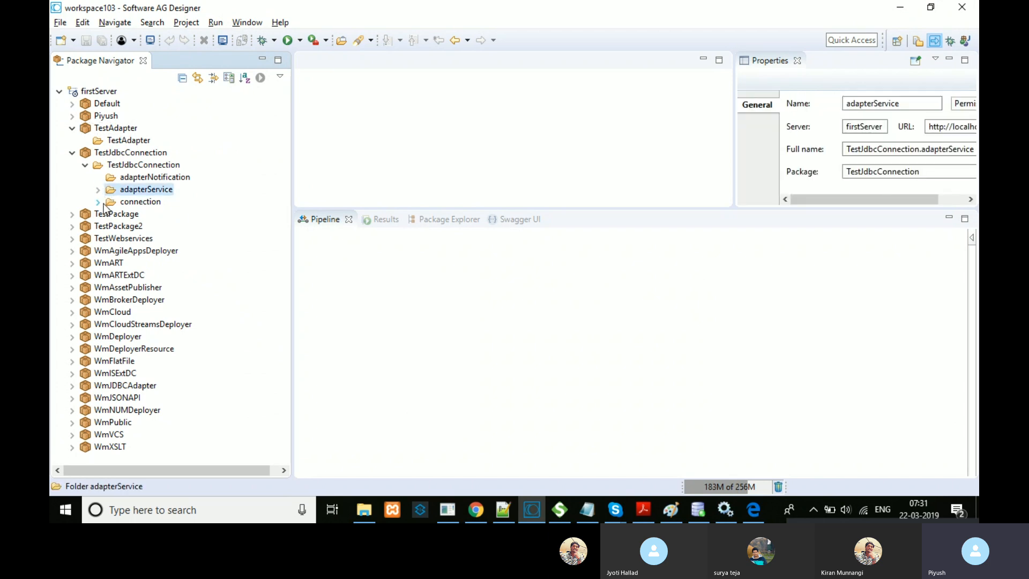
pyautogui.click(103, 203)
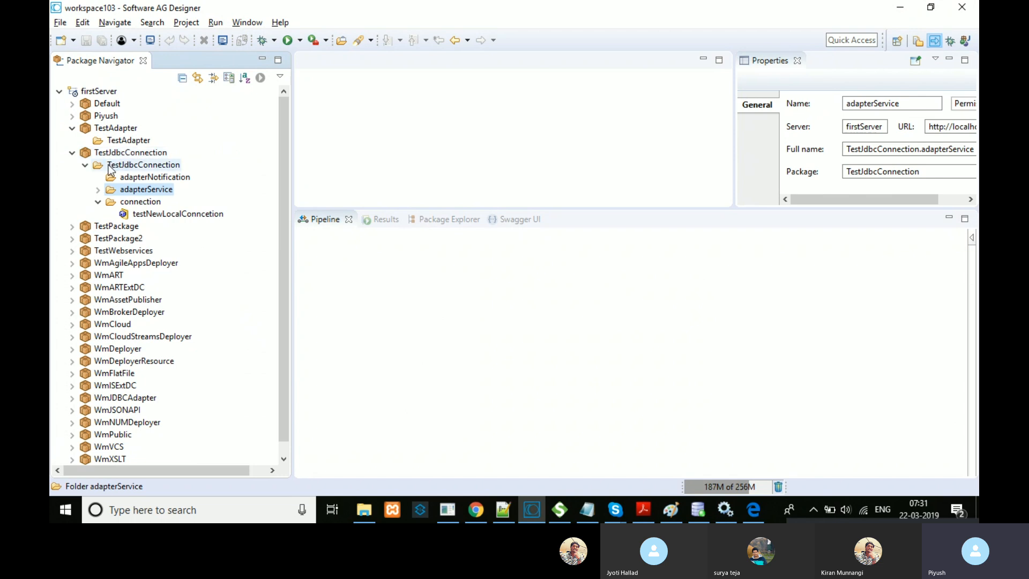
pyautogui.rightClick(144, 206)
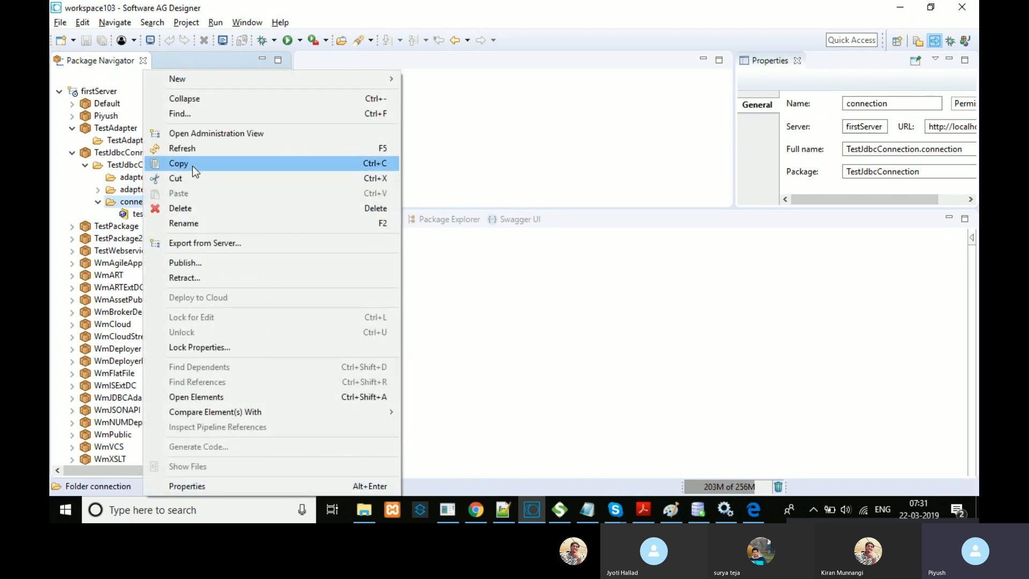
pyautogui.click(192, 165)
# Step: Select the TestJdbcConnection package and paste TestJdbcConnection.connection as the Folder Name
pyautogui.click(475, 509)
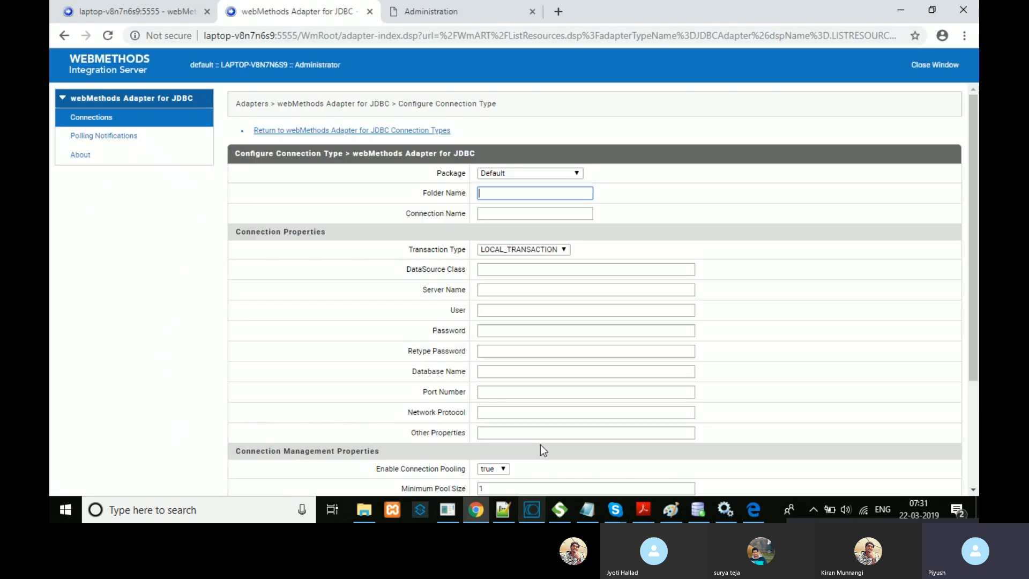
pyautogui.click(540, 174)
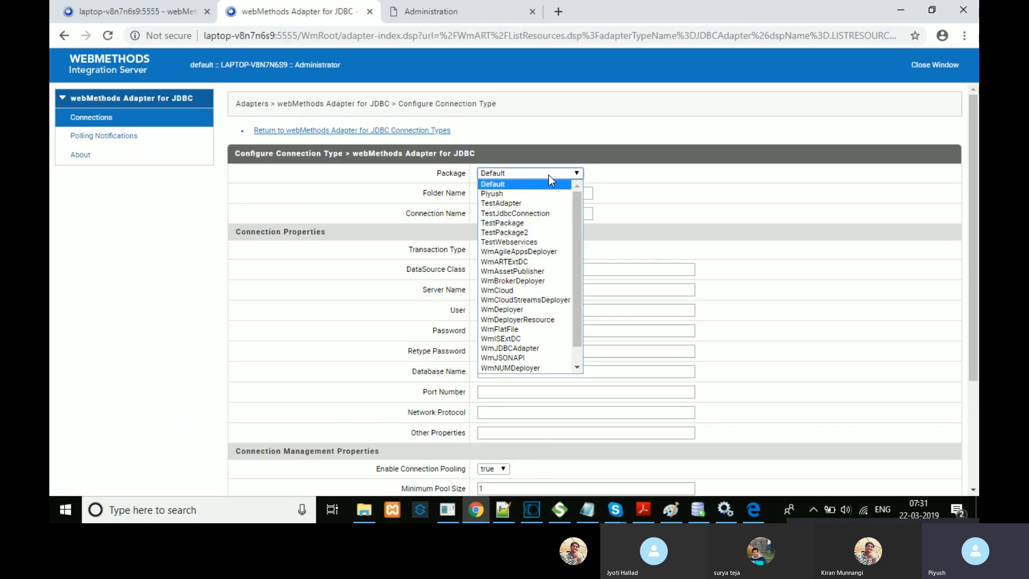
pyautogui.click(545, 210)
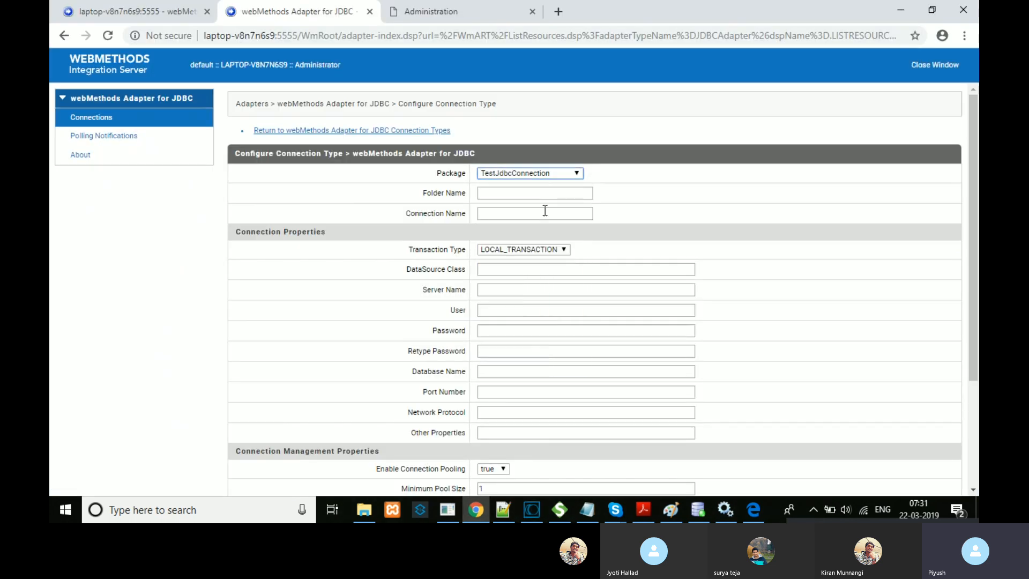
pyautogui.click(499, 193)
pyautogui.hotkey('ctrl', 'v')
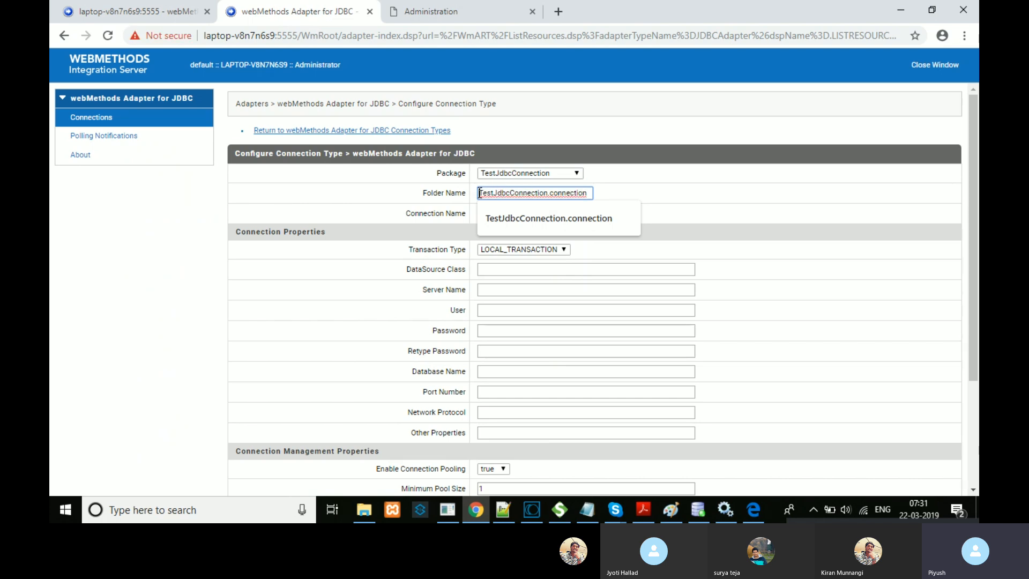
pyautogui.click(641, 179)
# Step: Enter testtt as the Connection Name and confirm the package stays TestJdbcConnection
pyautogui.click(559, 210)
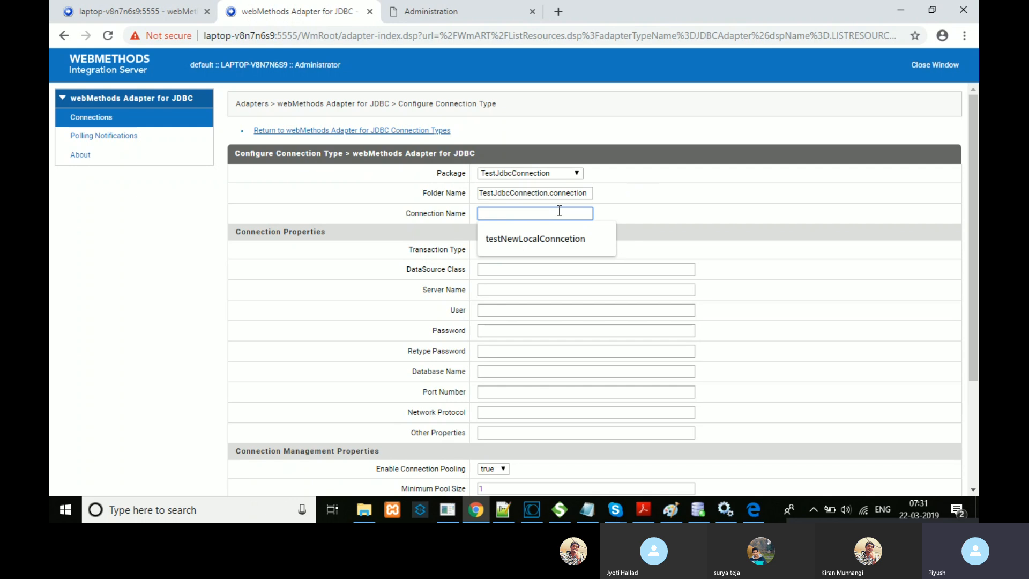
pyautogui.write('testtt')
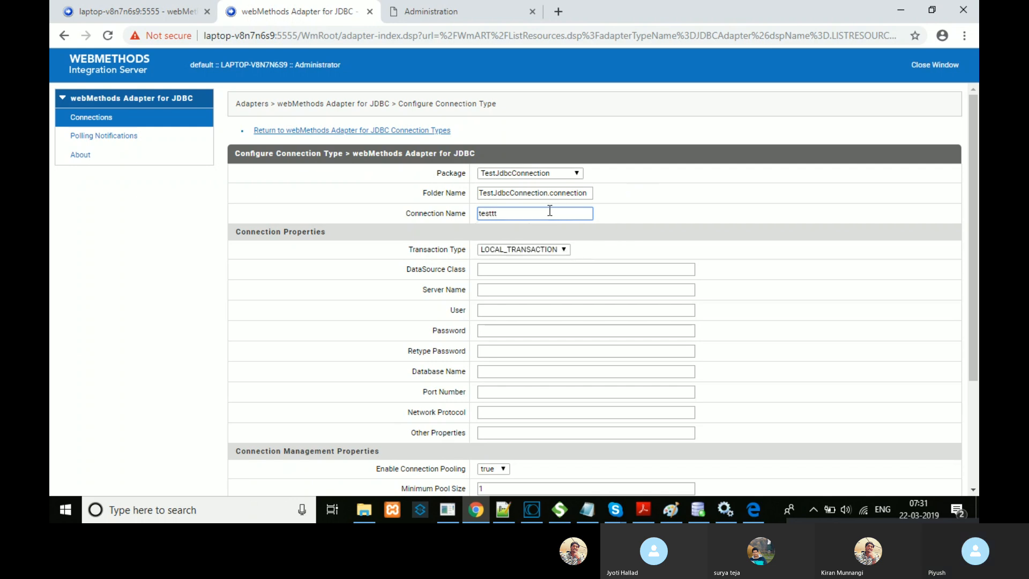
pyautogui.moveTo(518, 213); pyautogui.dragTo(481, 211)
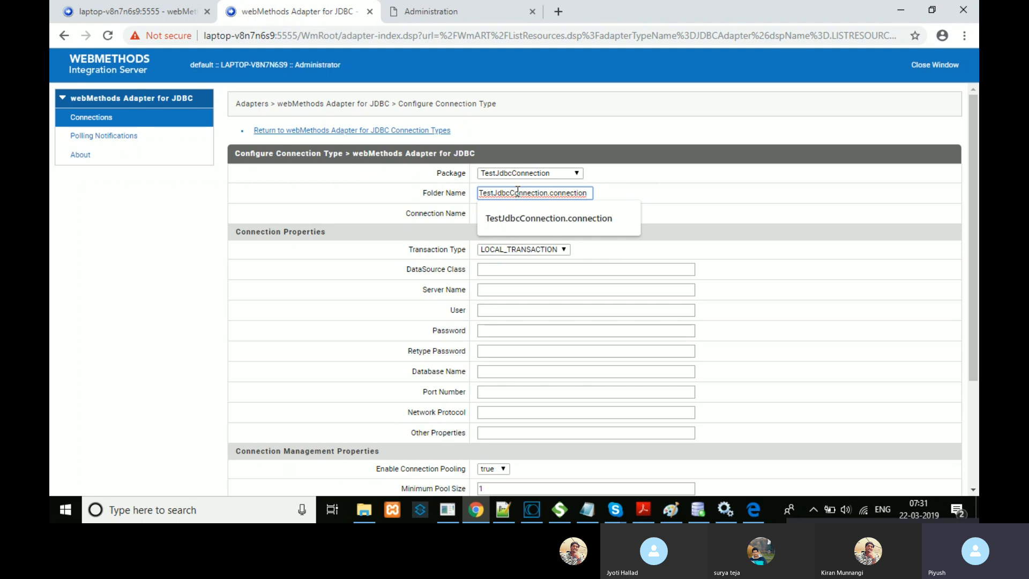
pyautogui.click(523, 172)
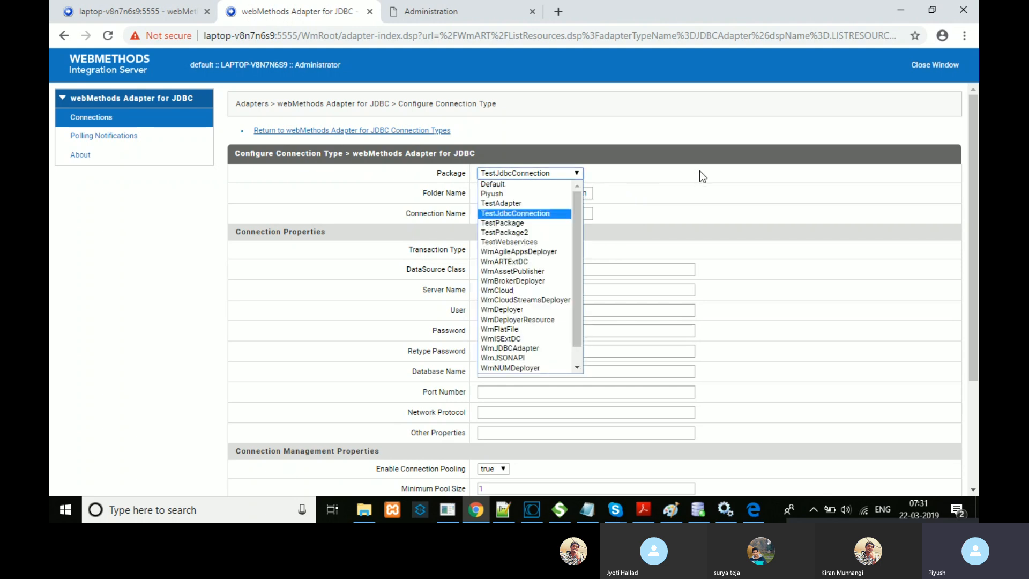
pyautogui.click(537, 159)
pyautogui.moveTo(435, 172); pyautogui.dragTo(548, 198)
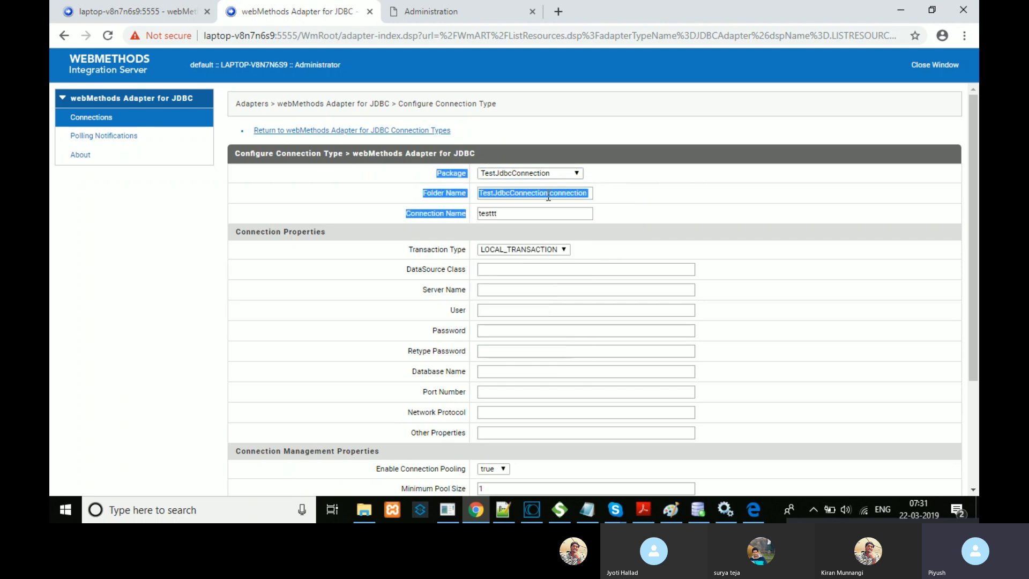
pyautogui.click(601, 215)
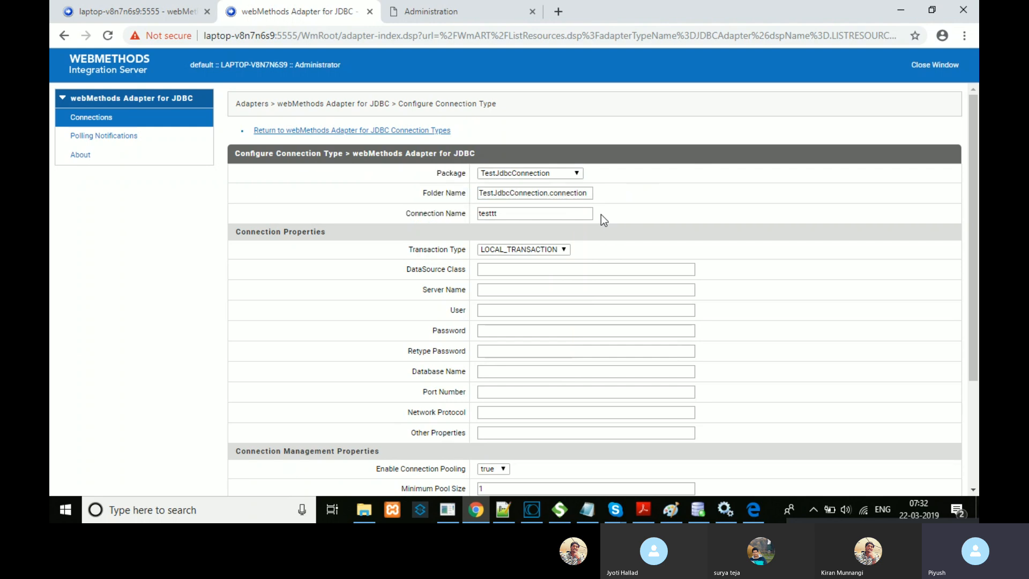
# Step: Fill DataSource Class with the suggested oracle.jdbc.pool.OracleDataSource, leaving Transaction Type LOCAL_TRANSACTION
pyautogui.tripleClick(303, 227)
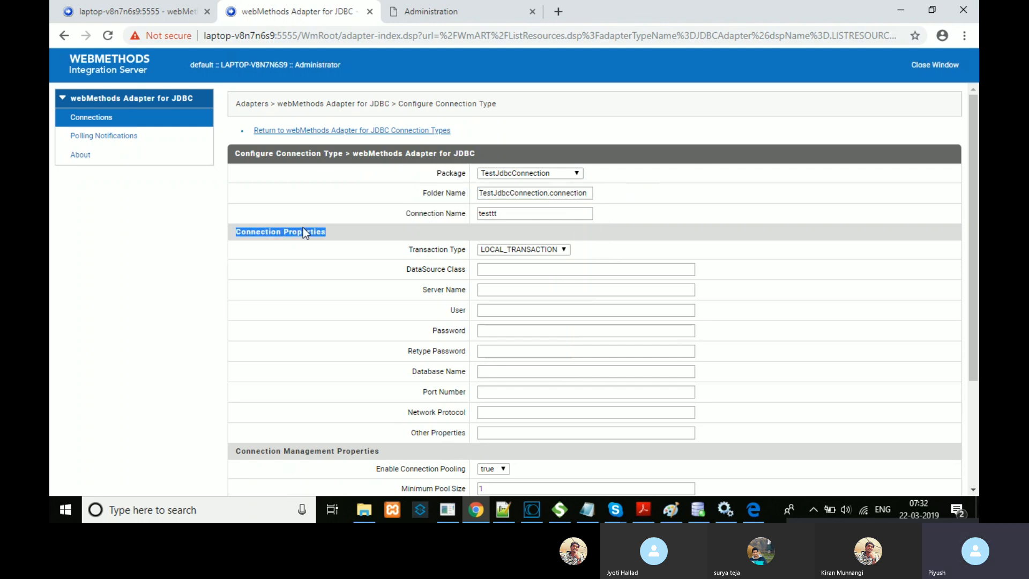
pyautogui.tripleClick(441, 245)
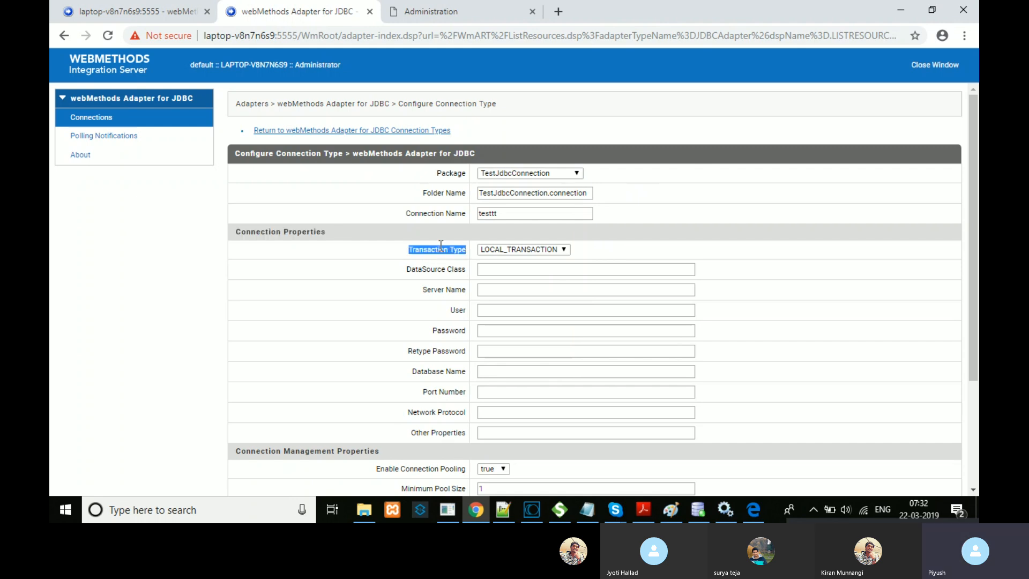
pyautogui.click(500, 270)
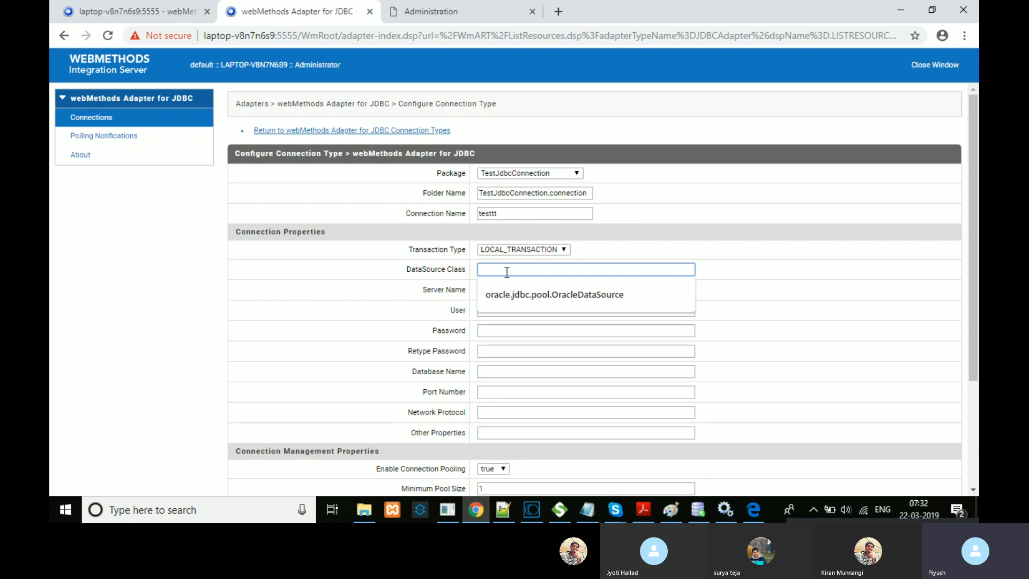
pyautogui.click(531, 293)
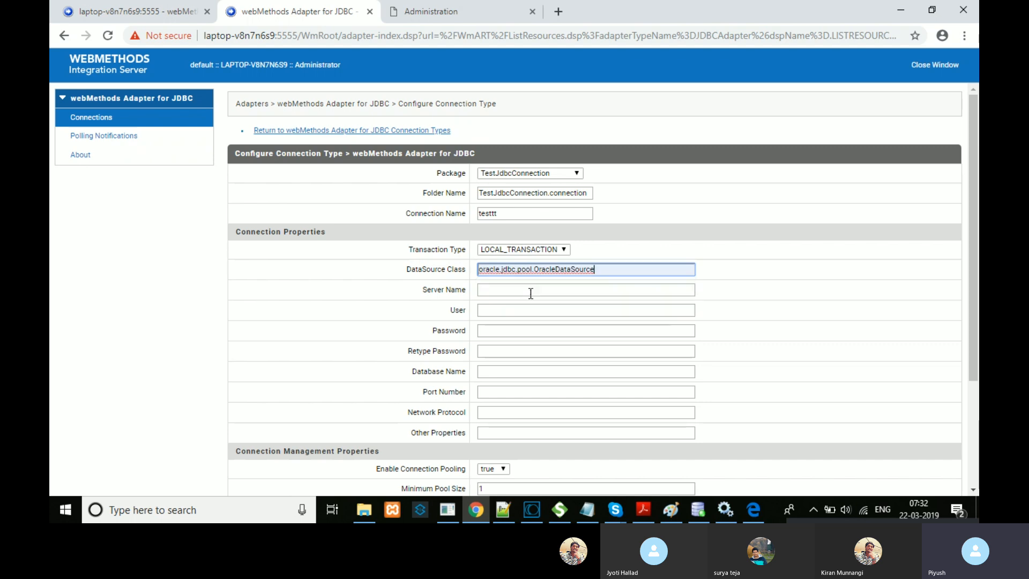
pyautogui.doubleClick(615, 266)
pyautogui.click(614, 267)
pyautogui.moveTo(627, 268); pyautogui.dragTo(479, 264)
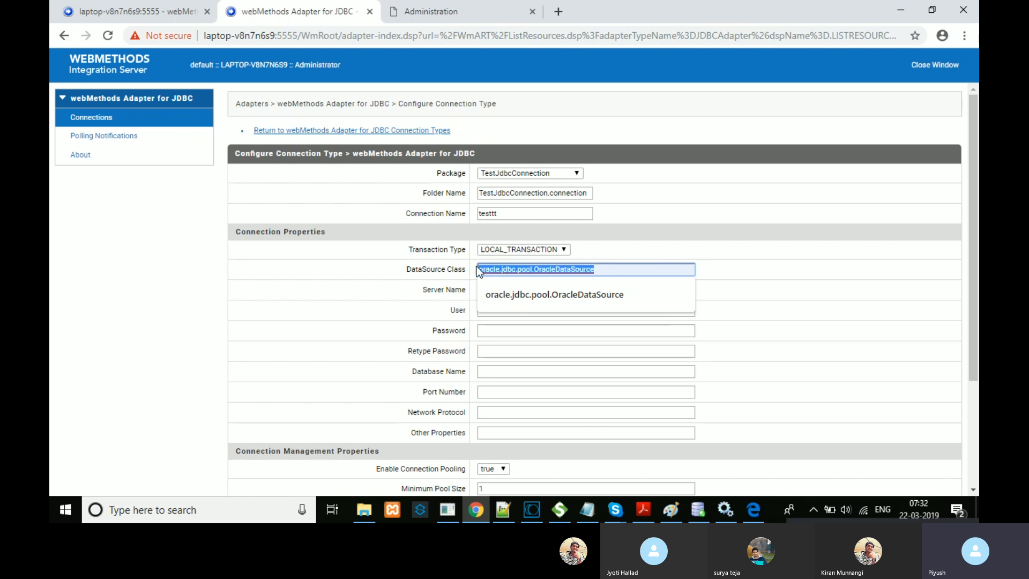
pyautogui.click(846, 260)
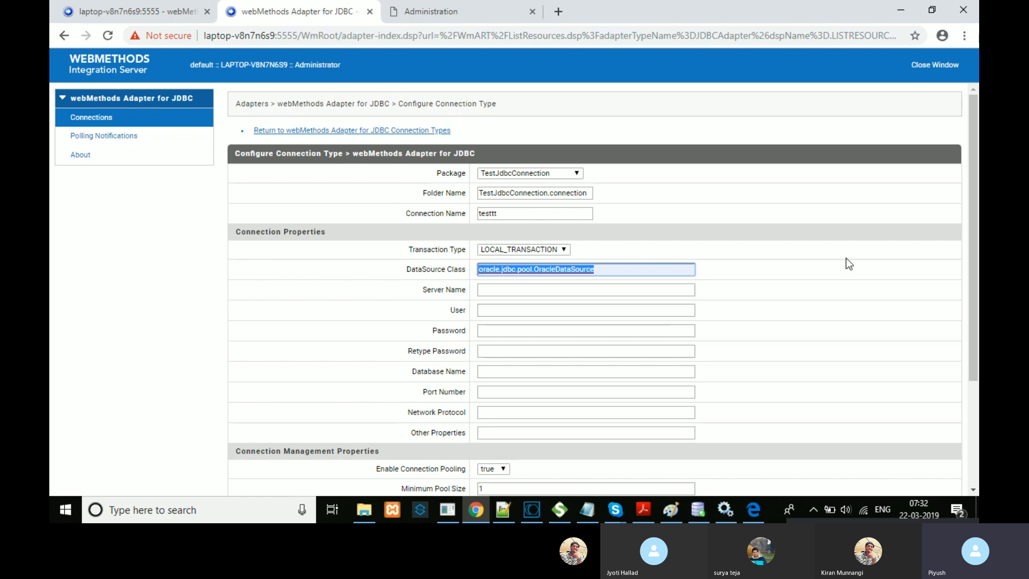
# Step: Review the Server Name, User, Password, Database Name, Port Number and Network Protocol settings without changing them
pyautogui.click(506, 289)
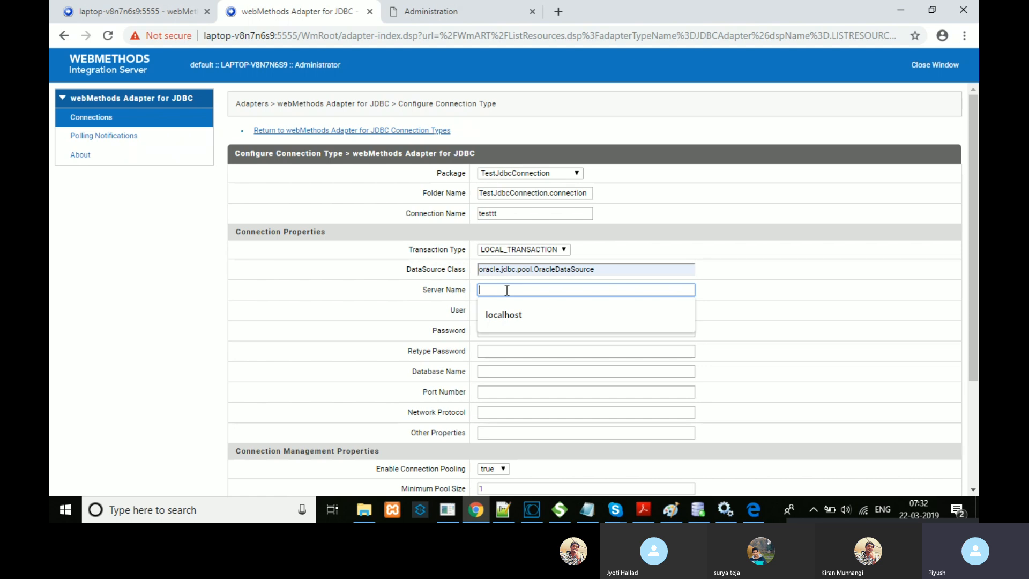
pyautogui.click(447, 316)
pyautogui.doubleClick(458, 311)
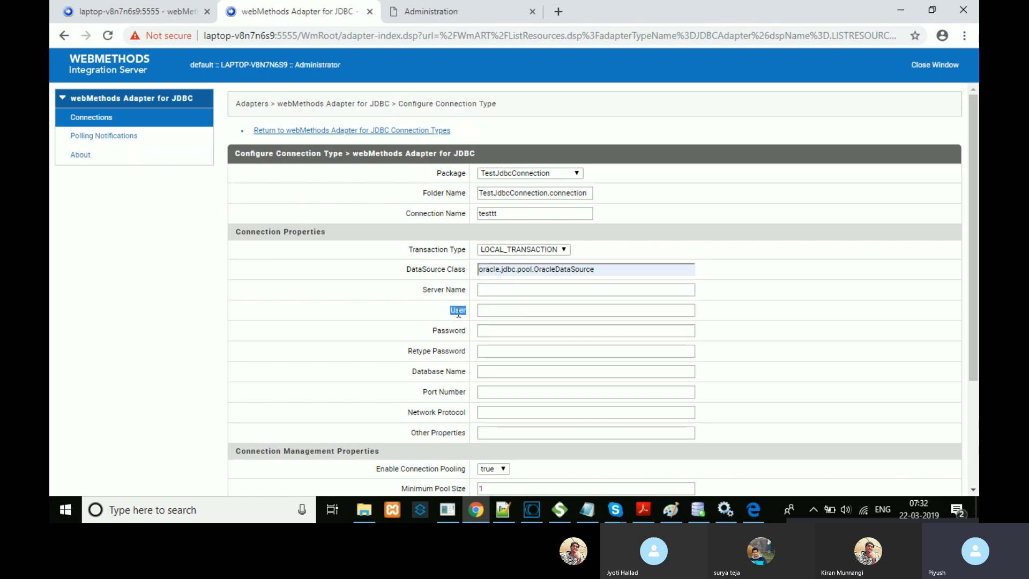
pyautogui.doubleClick(450, 330)
pyautogui.click(447, 350)
pyautogui.doubleClick(448, 351)
pyautogui.click(448, 372)
pyautogui.doubleClick(448, 371)
pyautogui.click(448, 393)
pyautogui.doubleClick(448, 393)
pyautogui.tripleClick(448, 410)
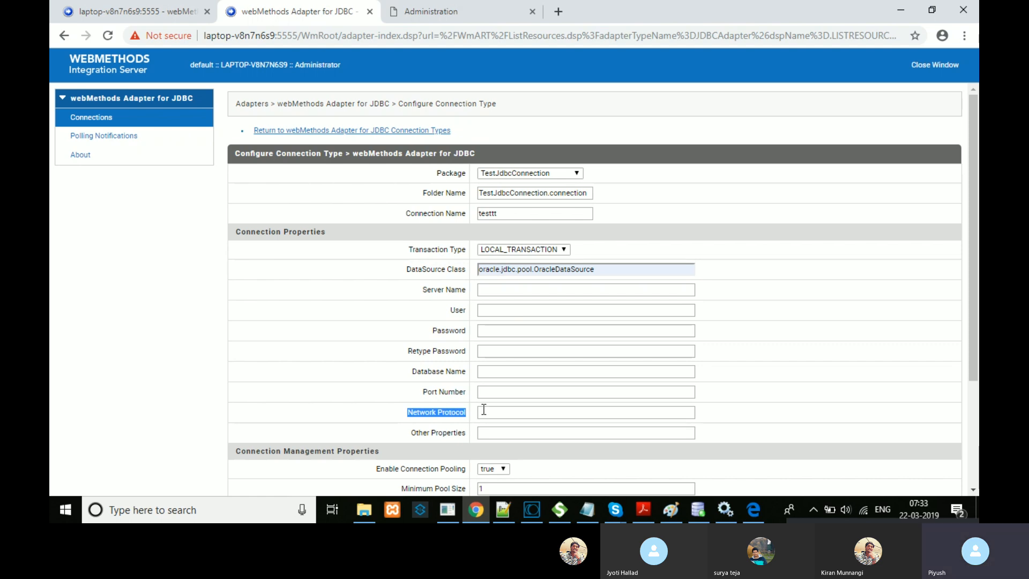
pyautogui.click(483, 410)
pyautogui.doubleClick(453, 413)
pyautogui.doubleClick(447, 433)
# Step: Recheck the DataSource Class value and bring up the driverType suggestions for Other Properties
pyautogui.click(620, 269)
pyautogui.doubleClick(620, 269)
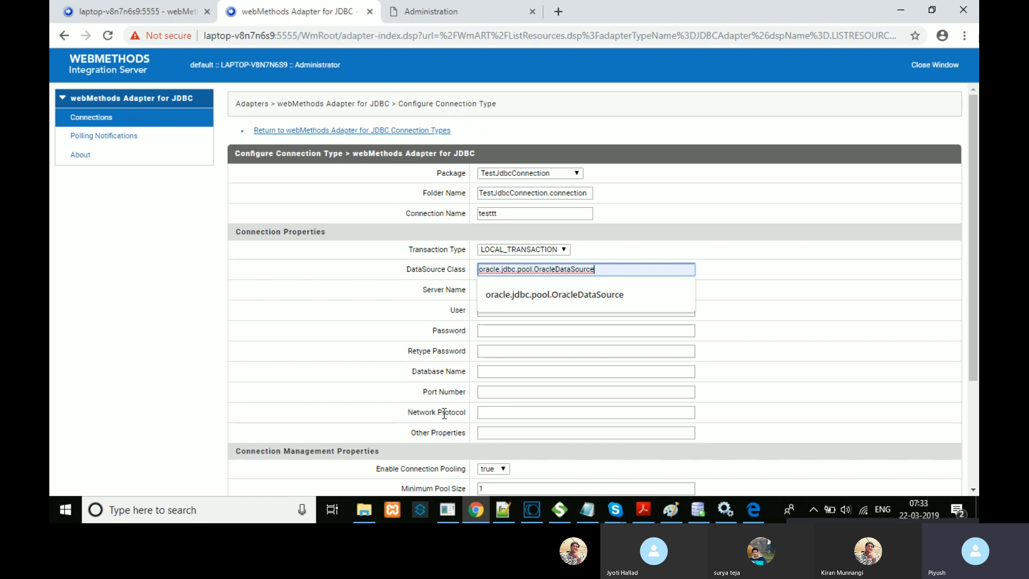
pyautogui.tripleClick(430, 430)
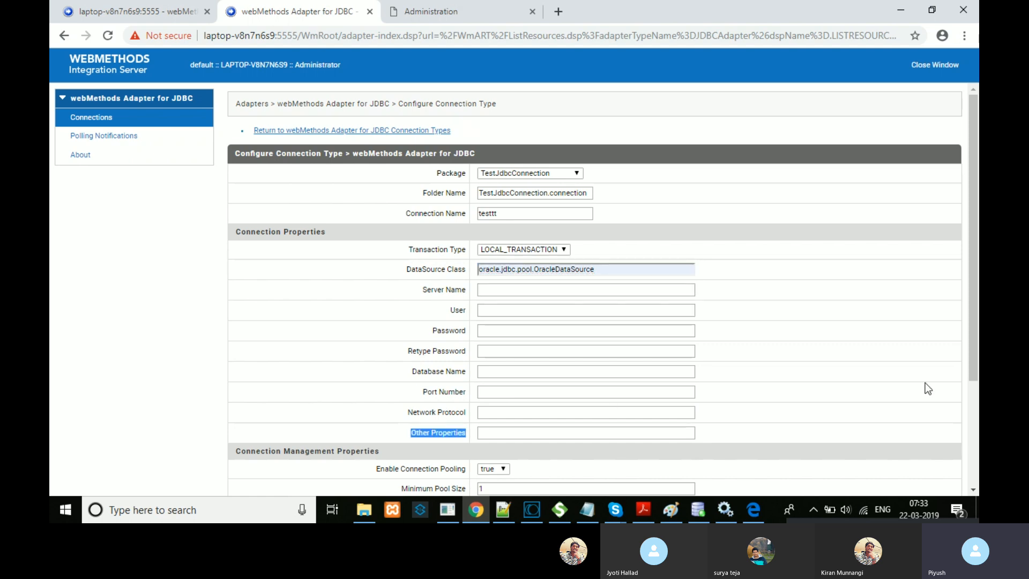
pyautogui.doubleClick(640, 268)
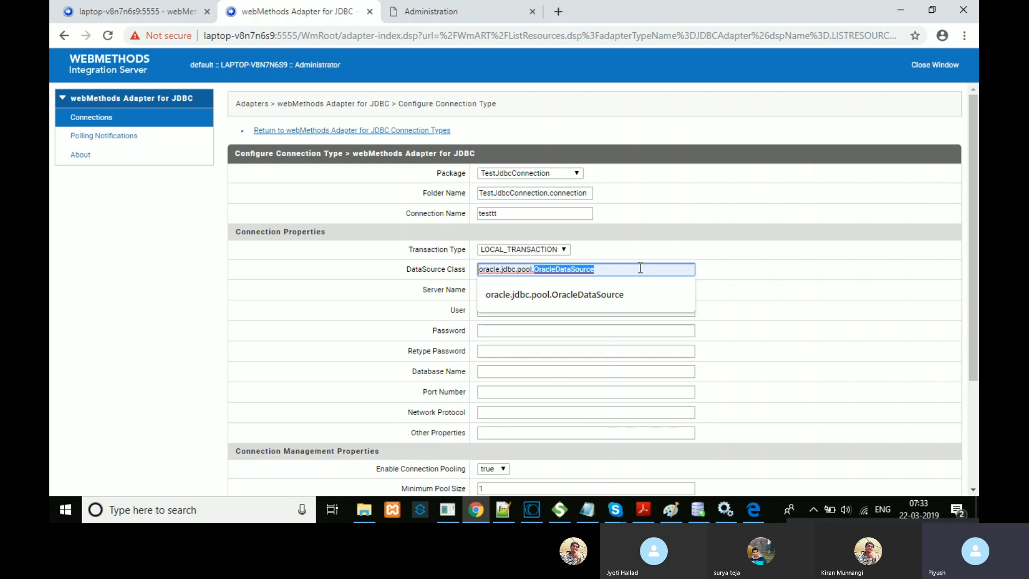
pyautogui.click(640, 268)
pyautogui.click(491, 432)
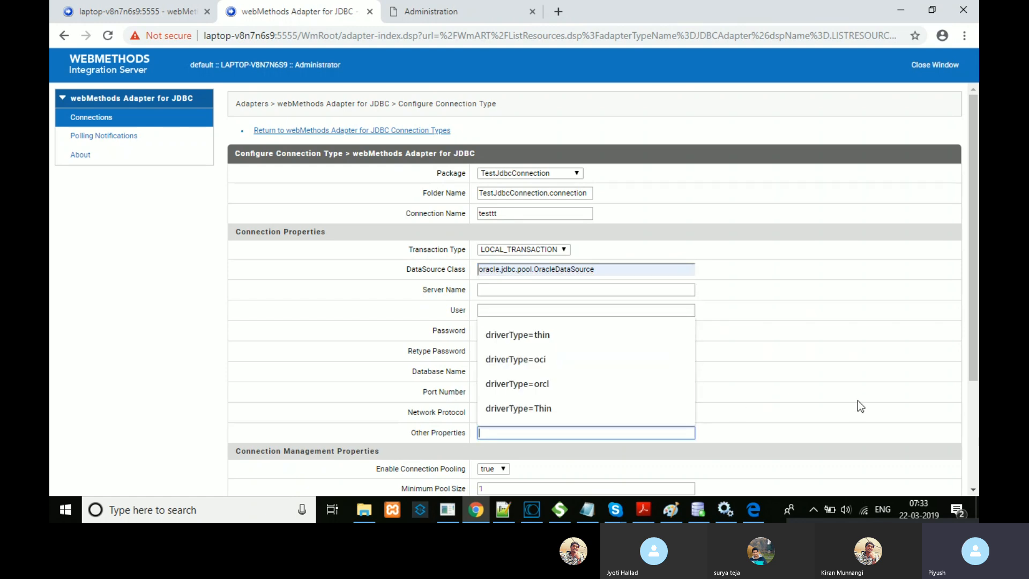
pyautogui.moveTo(977, 343); pyautogui.dragTo(977, 449)
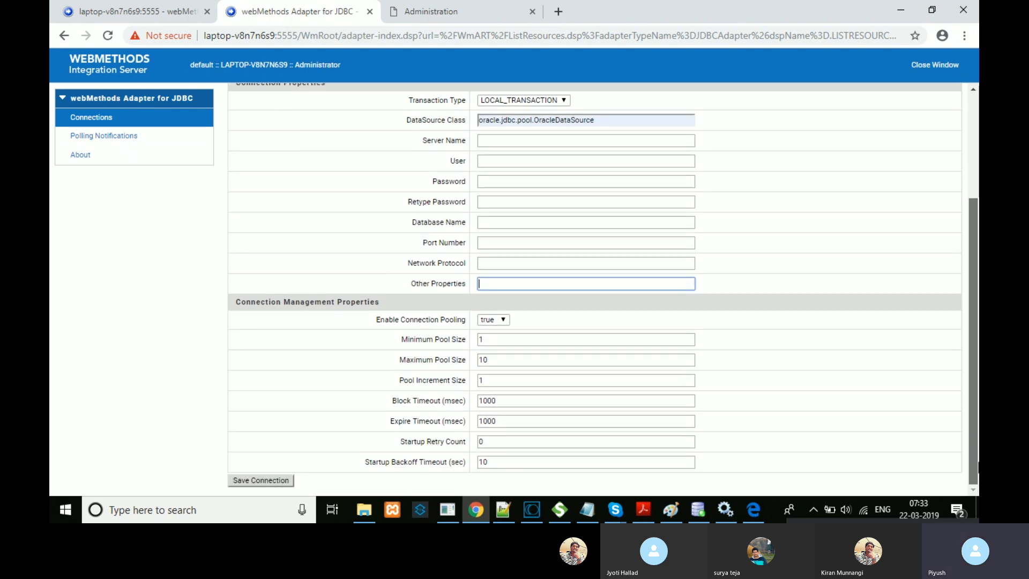
pyautogui.click(359, 299)
pyautogui.tripleClick(360, 300)
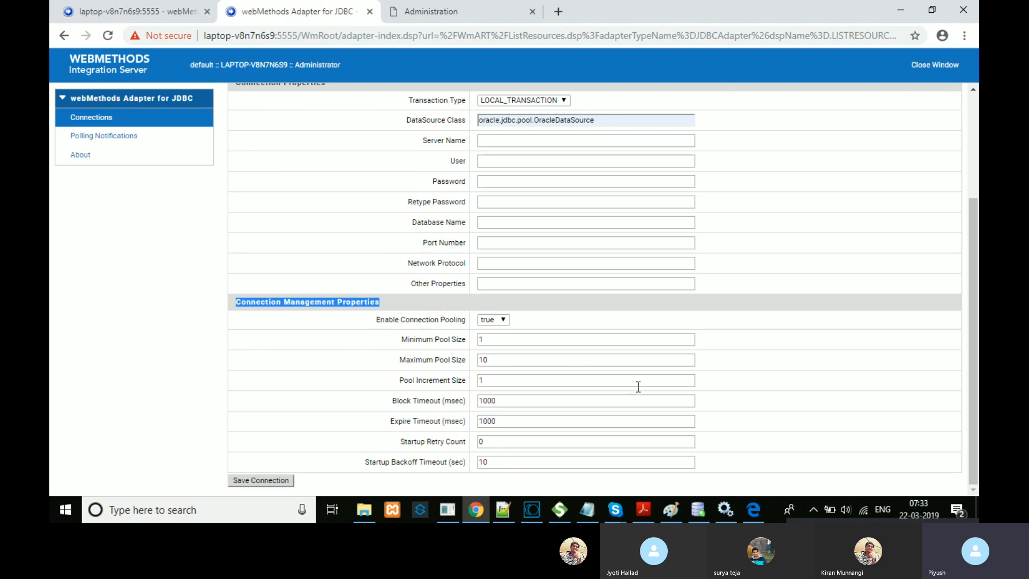
pyautogui.click(505, 340)
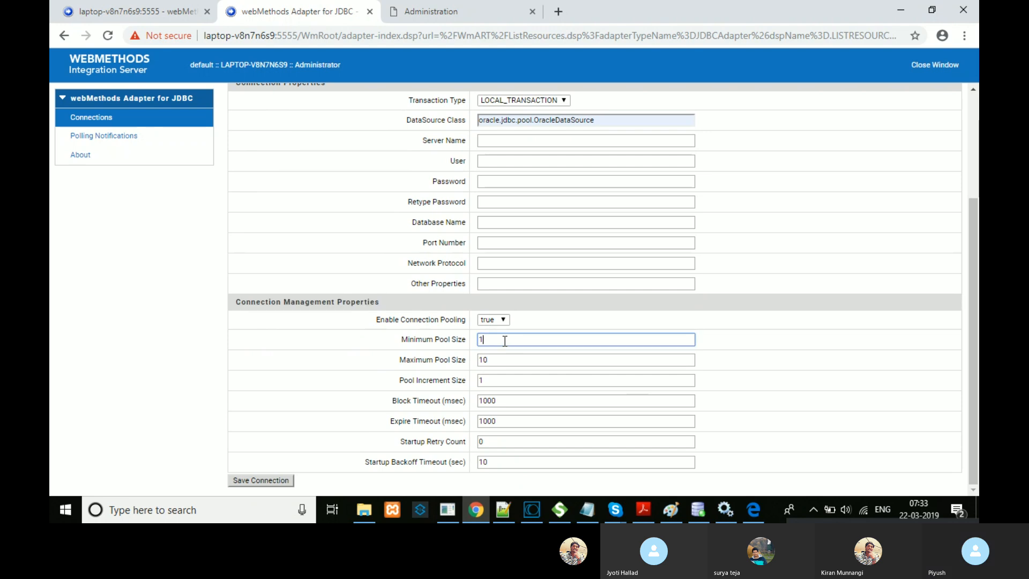
pyautogui.click(504, 319)
pyautogui.click(505, 320)
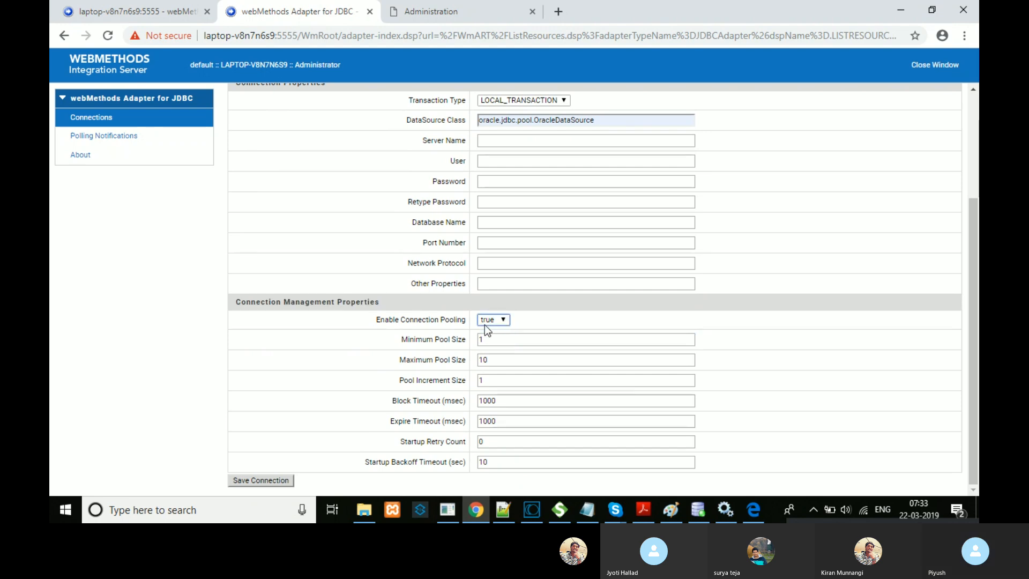
pyautogui.doubleClick(411, 321)
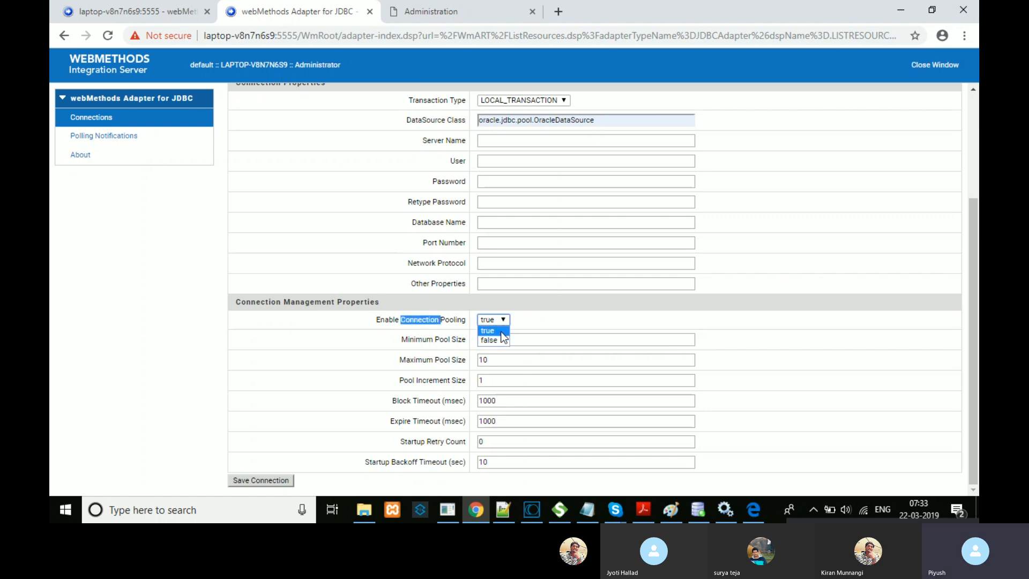
pyautogui.click(723, 320)
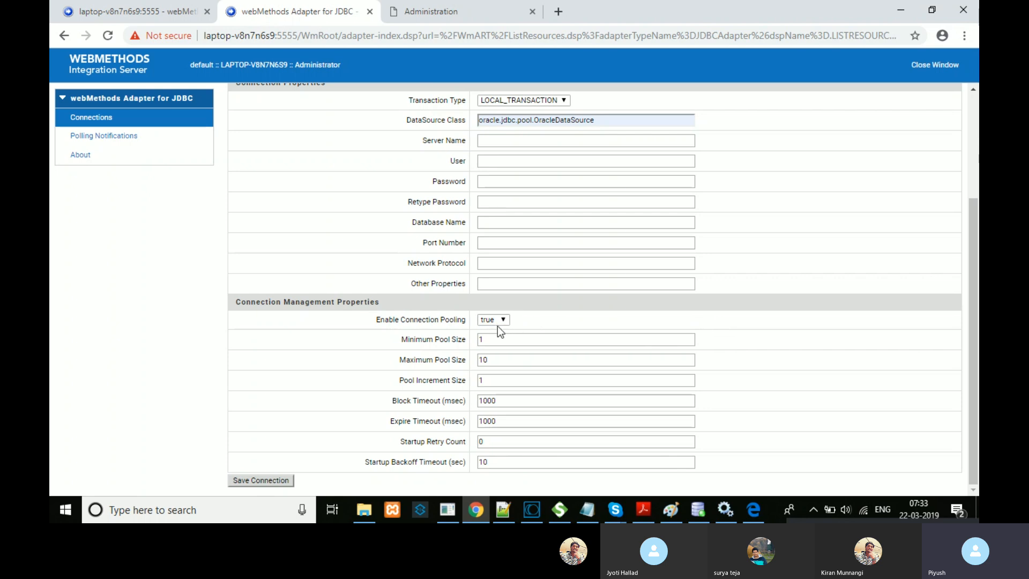
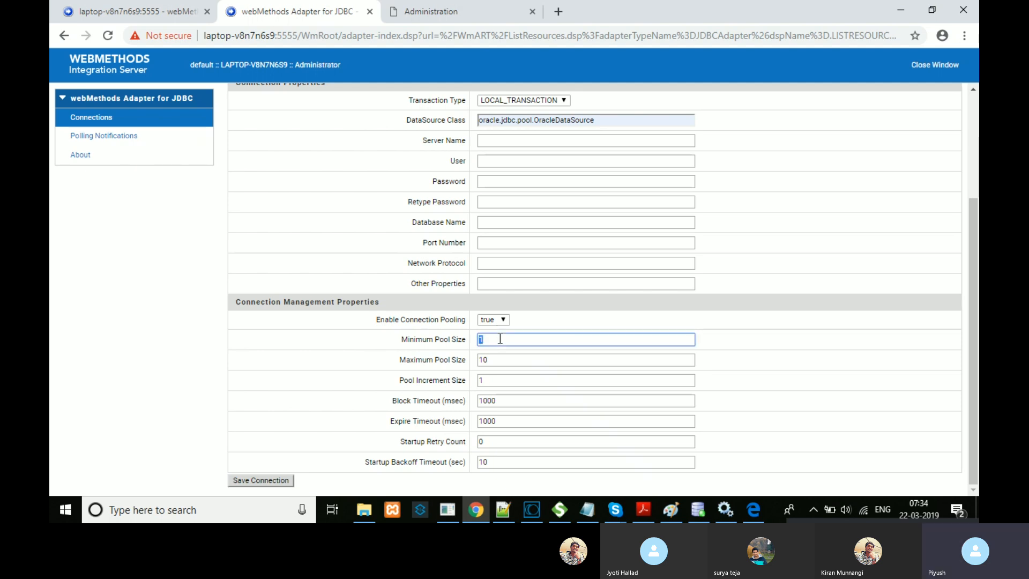
# Step: Point out the Minimum, Maximum and Pool Increment Size settings of the JDBC connection
pyautogui.tripleClick(453, 339)
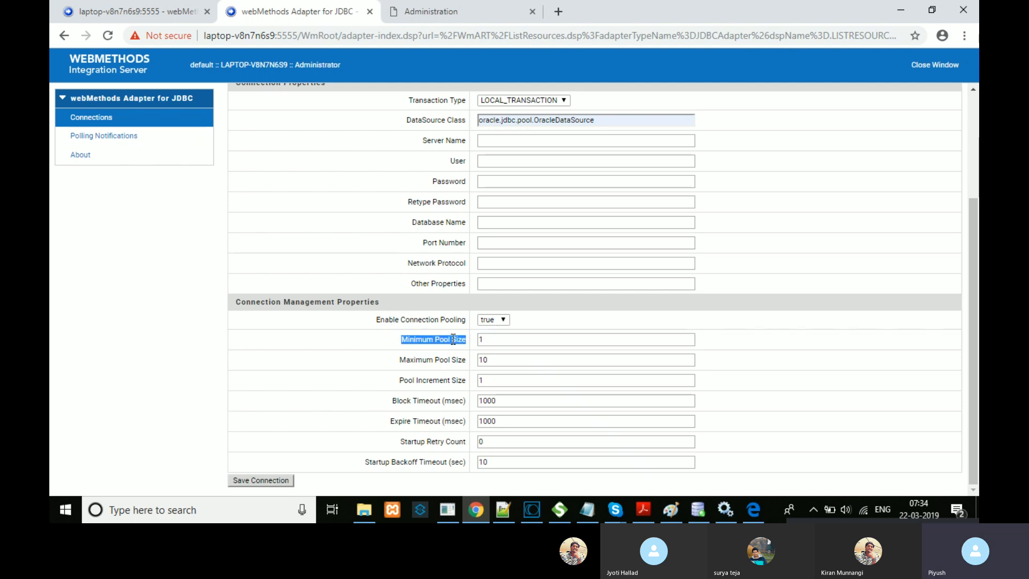
pyautogui.click(414, 340)
pyautogui.doubleClick(417, 357)
pyautogui.tripleClick(431, 380)
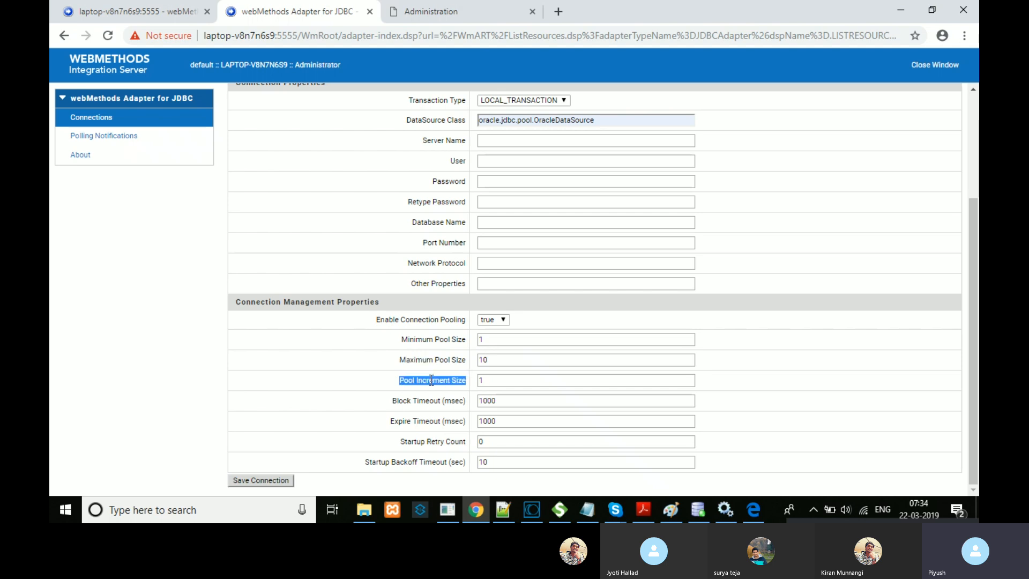
pyautogui.click(403, 343)
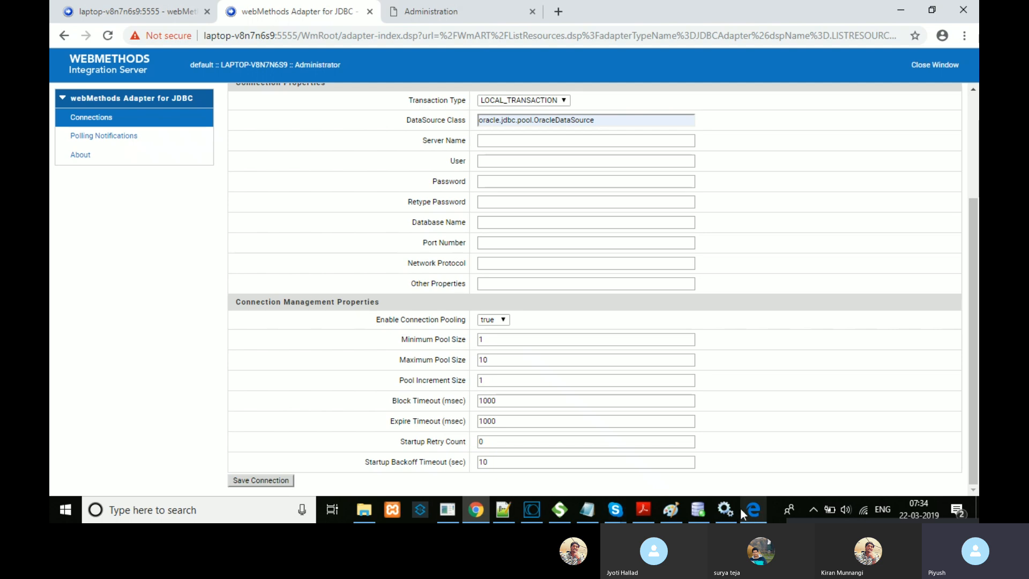
pyautogui.click(674, 508)
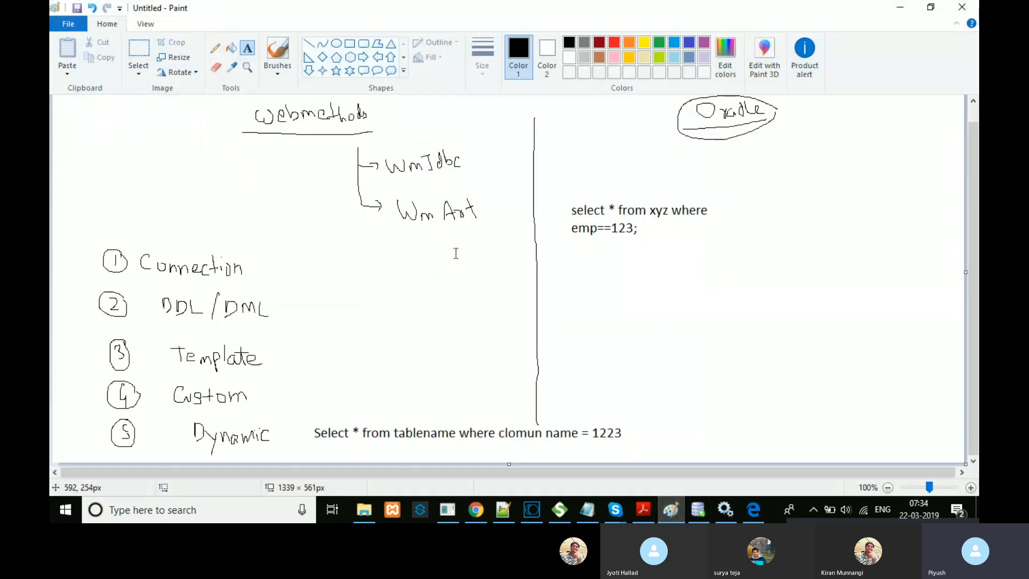
# Step: Pencil-sketch an adapter circle with an incoming arrow, '10' below, and three arrows toward Oracle
pyautogui.click(215, 48)
pyautogui.moveTo(486, 269)
pyautogui.mouseDown()
pyautogui.moveTo(417, 244)
pyautogui.moveTo(400, 296)
pyautogui.moveTo(455, 324)
pyautogui.moveTo(500, 287)
pyautogui.moveTo(479, 253)
pyautogui.mouseUp()
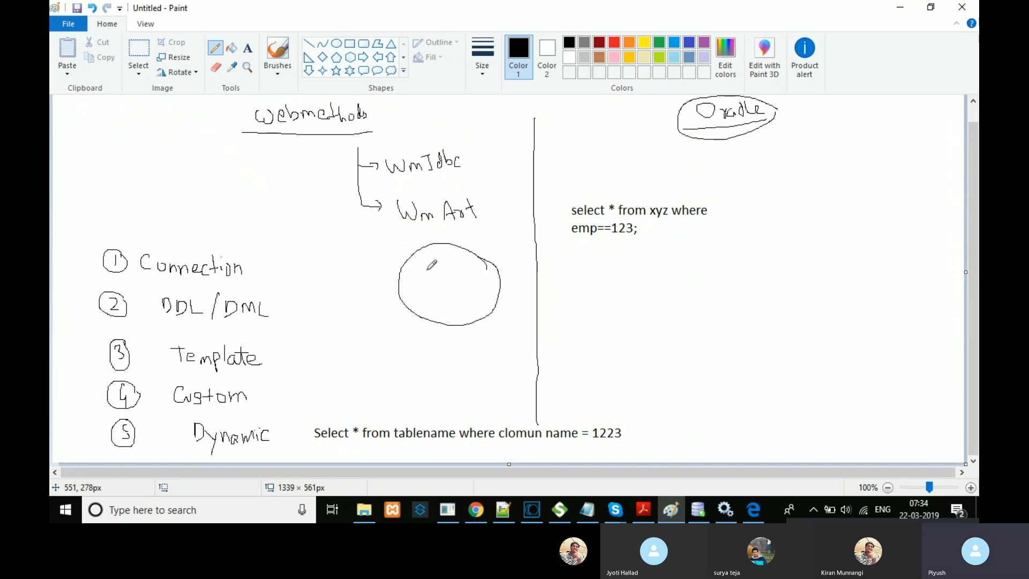
pyautogui.moveTo(357, 260)
pyautogui.mouseDown()
pyautogui.moveTo(405, 261)
pyautogui.moveTo(395, 276)
pyautogui.mouseUp()
pyautogui.moveTo(396, 332)
pyautogui.mouseDown()
pyautogui.moveTo(410, 343)
pyautogui.moveTo(416, 328)
pyautogui.moveTo(403, 343)
pyautogui.mouseUp()
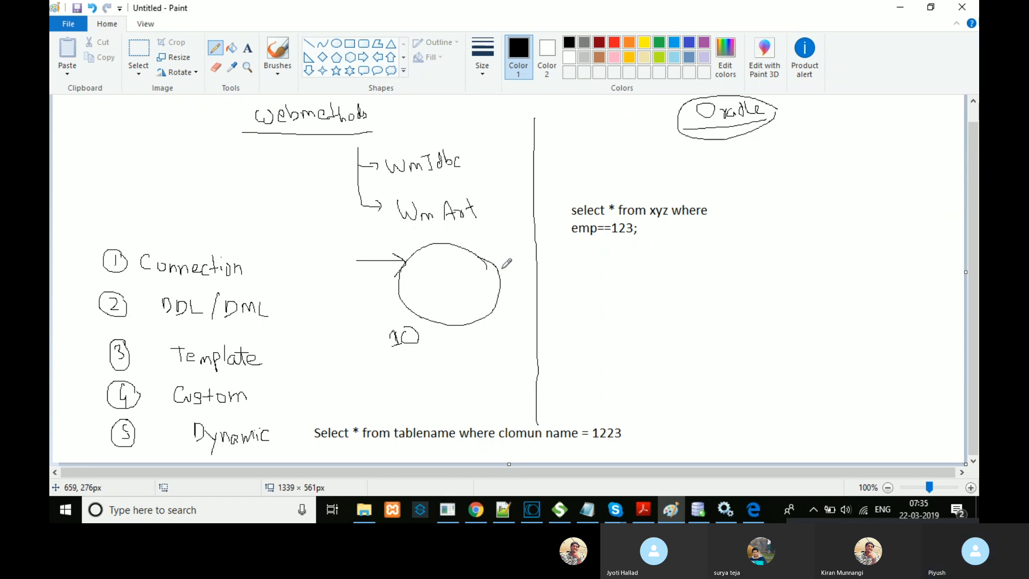
pyautogui.moveTo(498, 267)
pyautogui.mouseDown()
pyautogui.moveTo(551, 258)
pyautogui.moveTo(541, 266)
pyautogui.moveTo(555, 288)
pyautogui.mouseUp()
pyautogui.moveTo(495, 310); pyautogui.dragTo(552, 305)
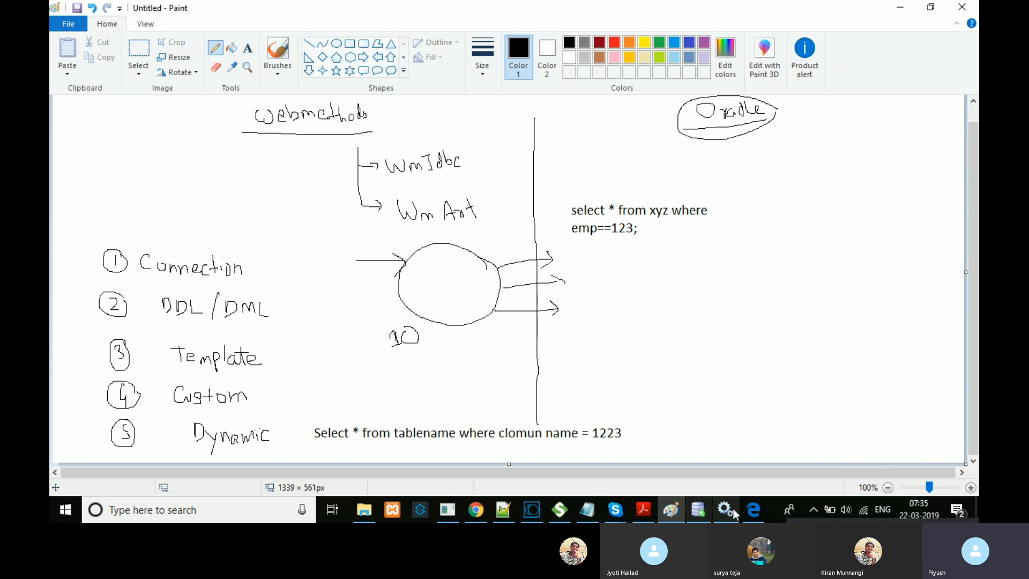
pyautogui.click(466, 510)
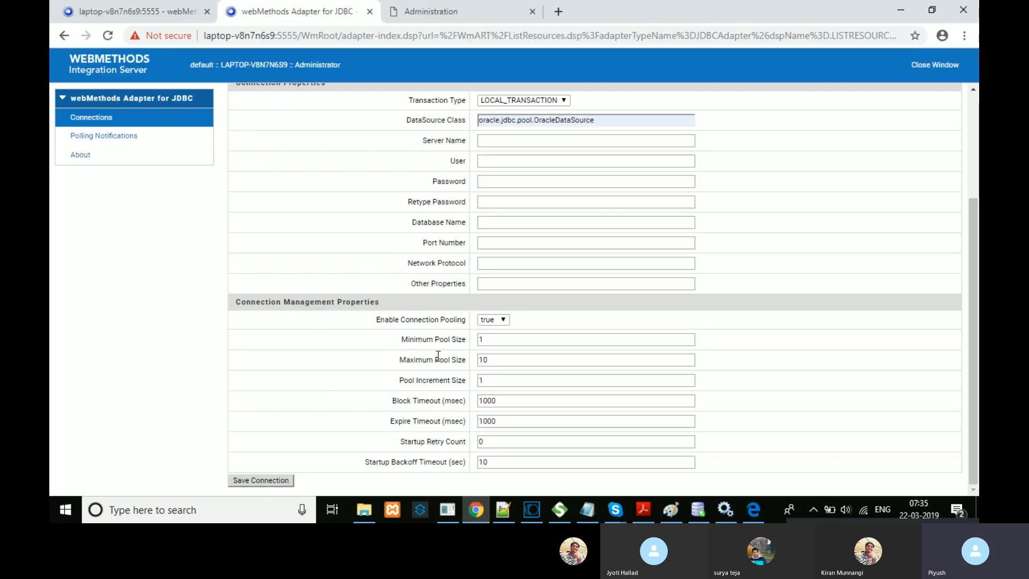
# Step: Highlight the Maximum Pool Size and Pool Increment Size labels and the Maximum Pool Size value
pyautogui.doubleClick(437, 359)
pyautogui.doubleClick(436, 379)
pyautogui.moveTo(399, 359); pyautogui.dragTo(482, 361)
pyautogui.click(501, 362)
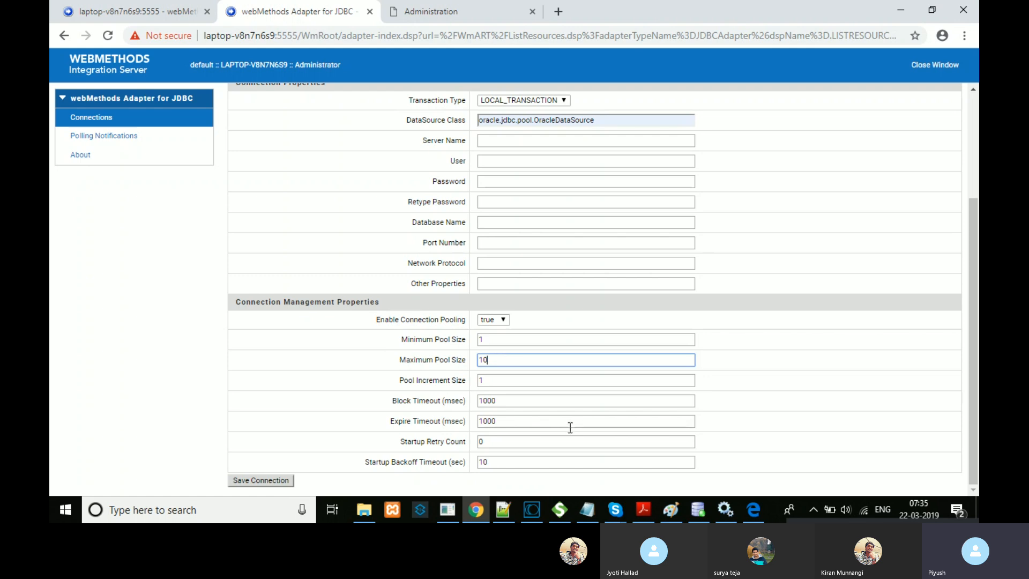
# Step: Scroll the connection form to review its package and connection name fields
pyautogui.scroll(3, 570, 427)
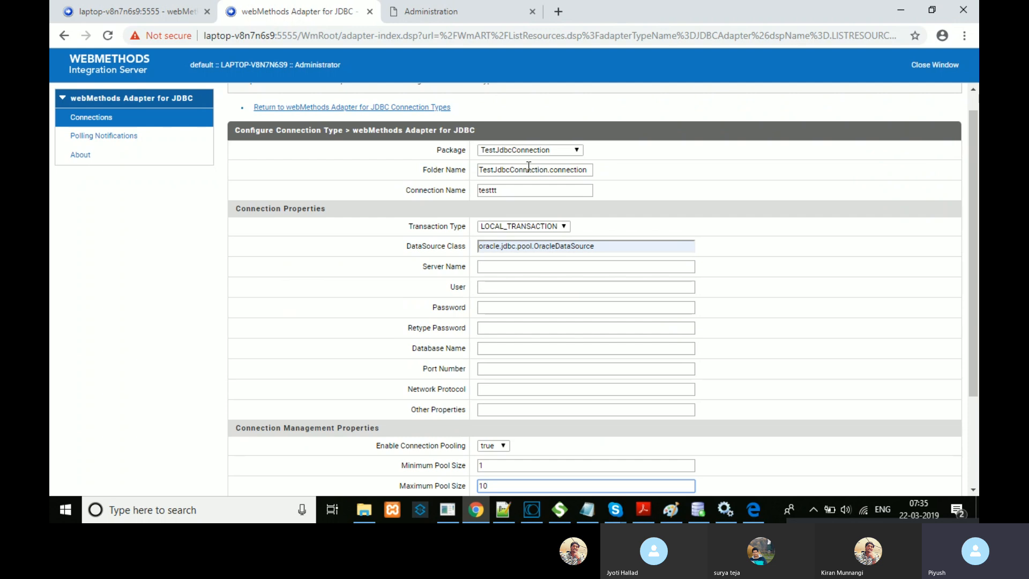
pyautogui.moveTo(972, 243); pyautogui.dragTo(972, 309)
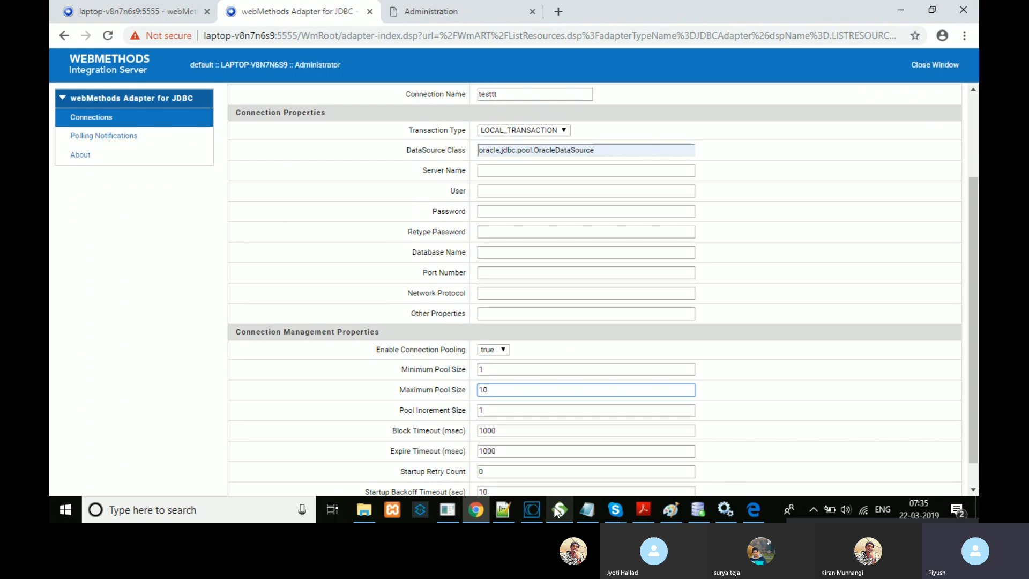
pyautogui.click(533, 511)
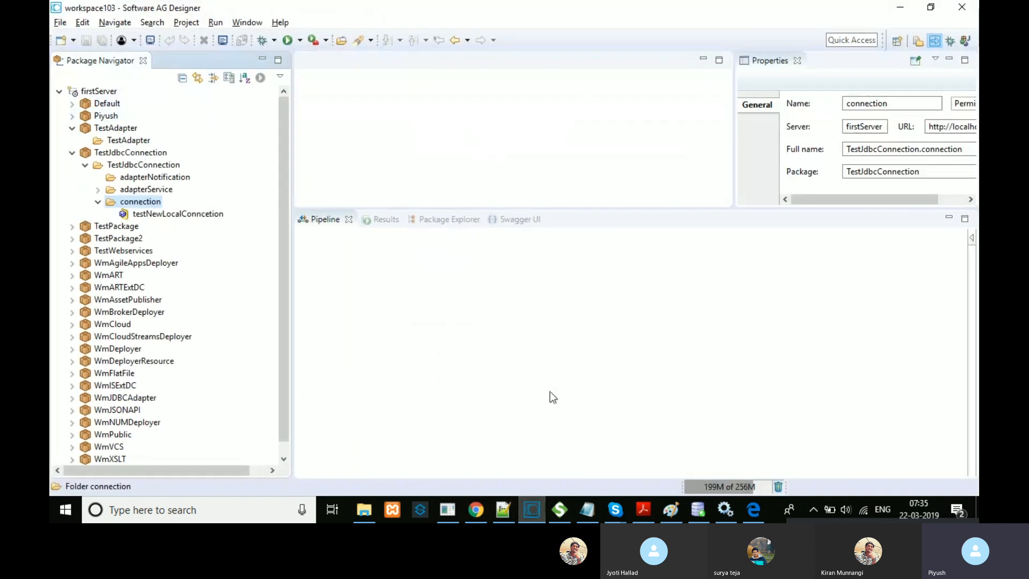
pyautogui.click(538, 512)
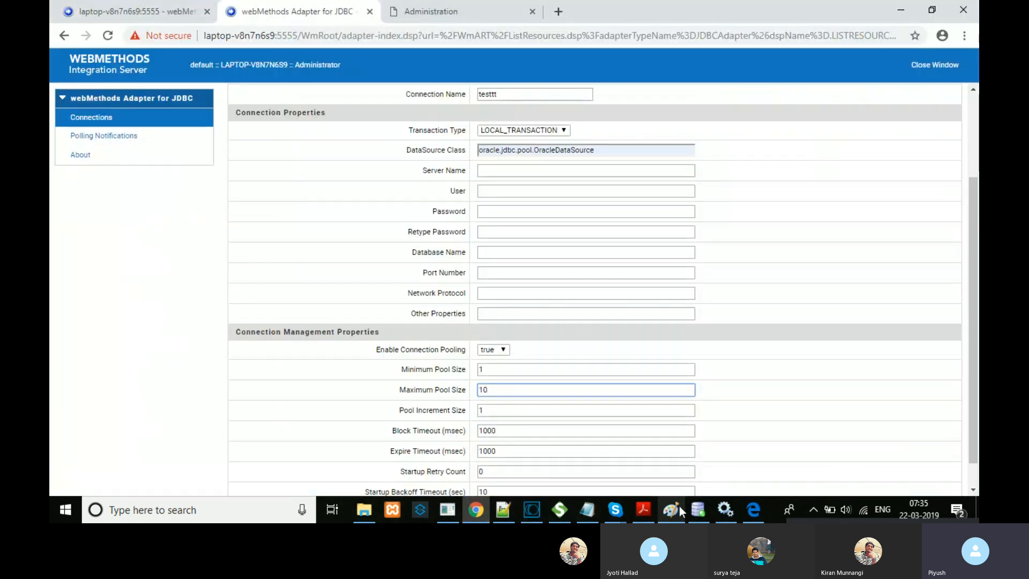
pyautogui.click(679, 506)
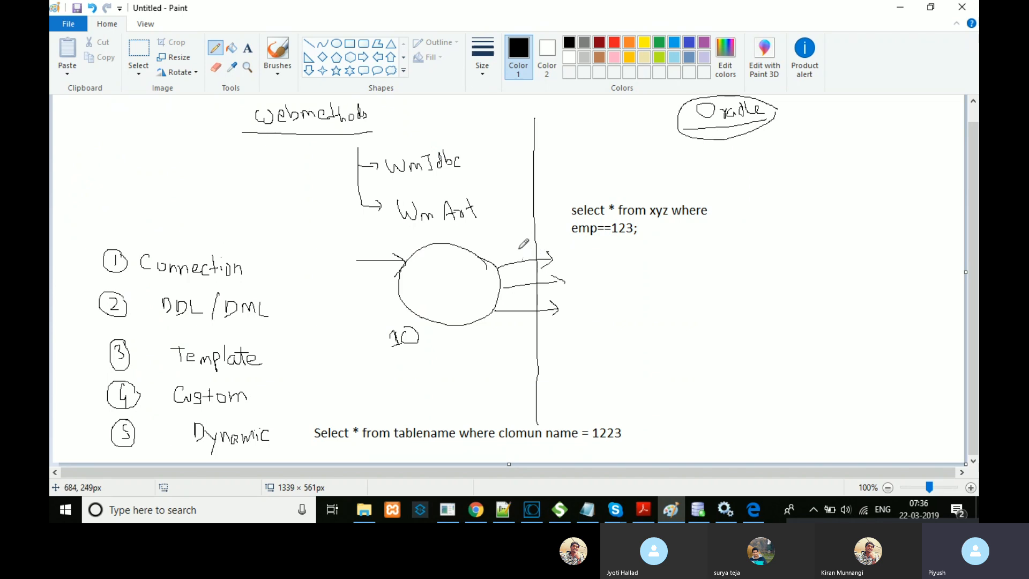
# Step: Label the three outgoing arrows I, U and D
pyautogui.moveTo(511, 238); pyautogui.dragTo(527, 254)
pyautogui.moveTo(520, 271)
pyautogui.mouseDown()
pyautogui.moveTo(524, 279)
pyautogui.moveTo(529, 270)
pyautogui.mouseUp()
pyautogui.moveTo(528, 308)
pyautogui.mouseDown()
pyautogui.moveTo(527, 299)
pyautogui.moveTo(532, 307)
pyautogui.mouseUp()
# Step: Draw a curved return arrow with an arrowhead on the Oracle side of the diagram
pyautogui.moveTo(561, 246)
pyautogui.mouseDown()
pyautogui.moveTo(590, 284)
pyautogui.moveTo(565, 328)
pyautogui.mouseUp()
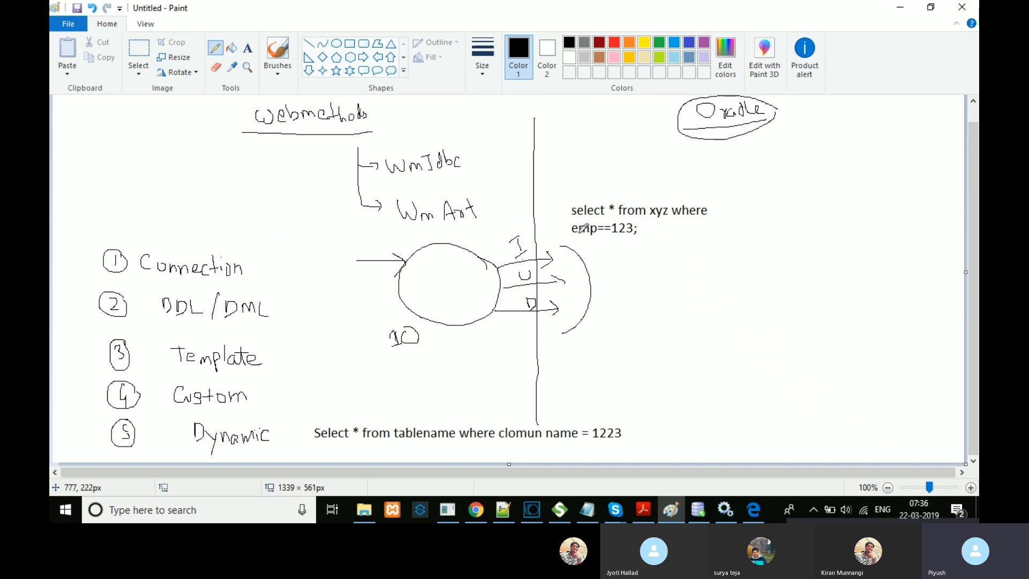
pyautogui.moveTo(572, 237); pyautogui.dragTo(556, 246)
pyautogui.moveTo(563, 324); pyautogui.dragTo(573, 339)
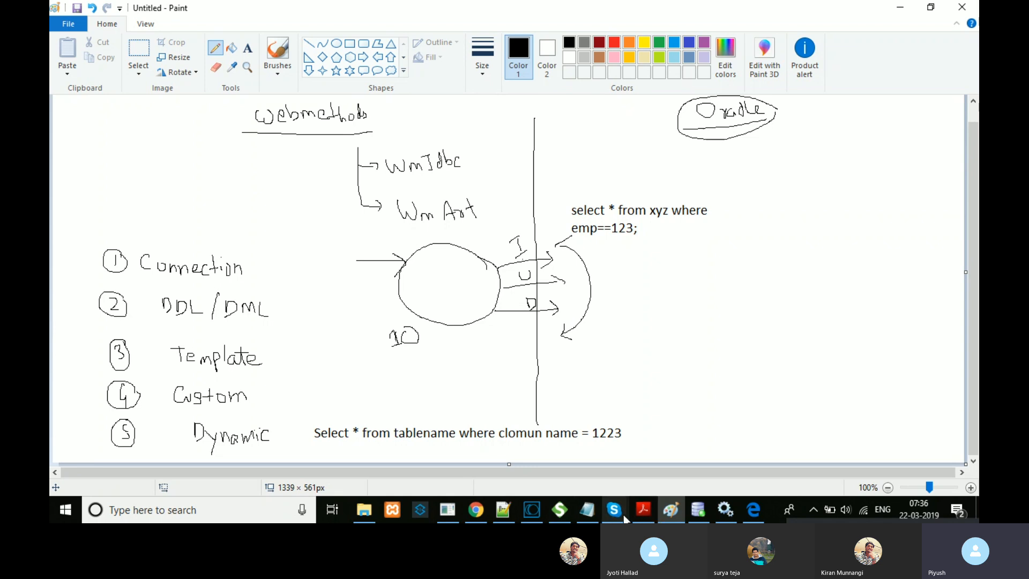
pyautogui.click(476, 510)
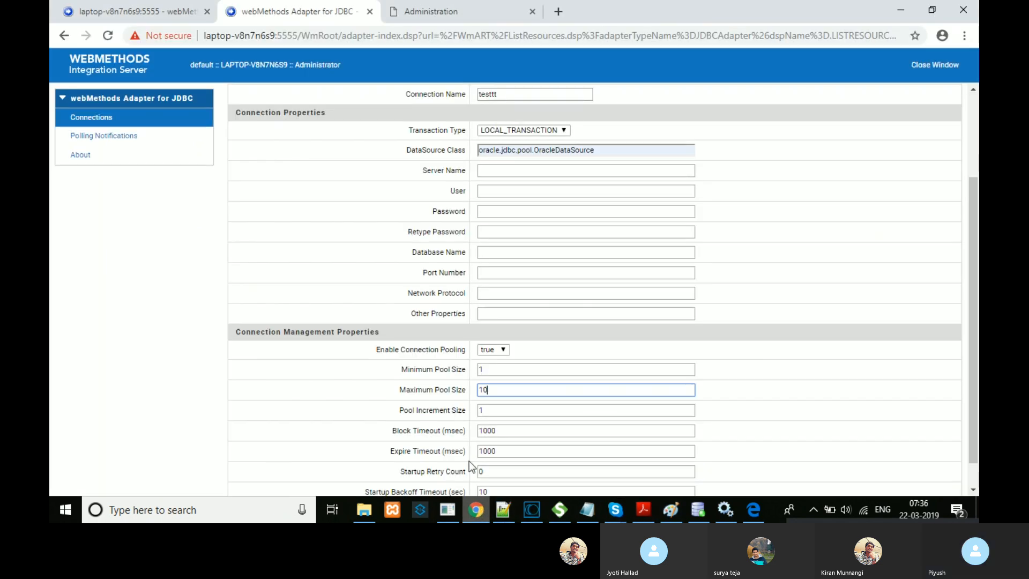
# Step: Point out the Maximum Pool Size value 10 and scroll up to the Connection Name field
pyautogui.tripleClick(425, 391)
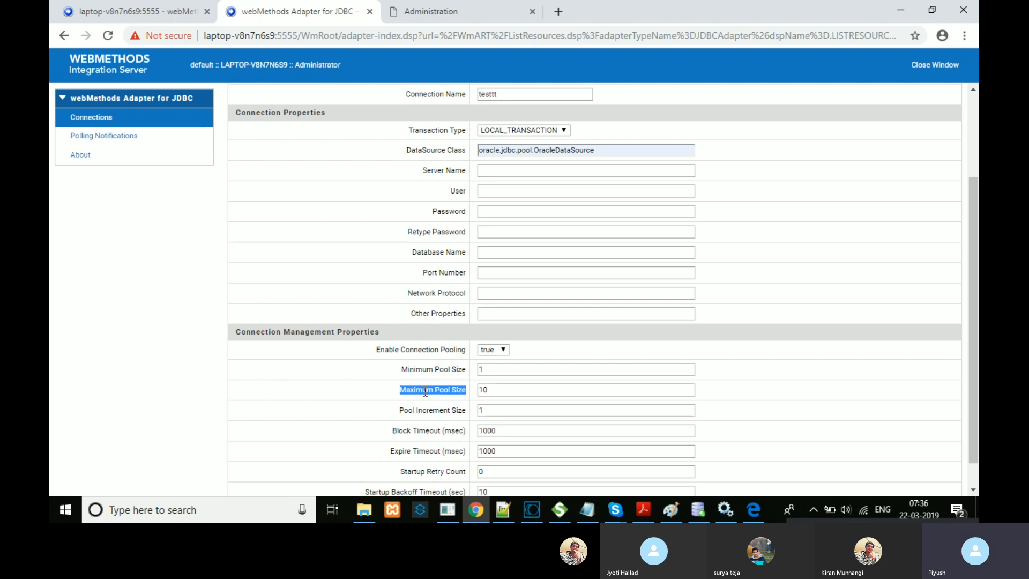
pyautogui.click(504, 393)
pyautogui.moveTo(505, 393); pyautogui.dragTo(474, 393)
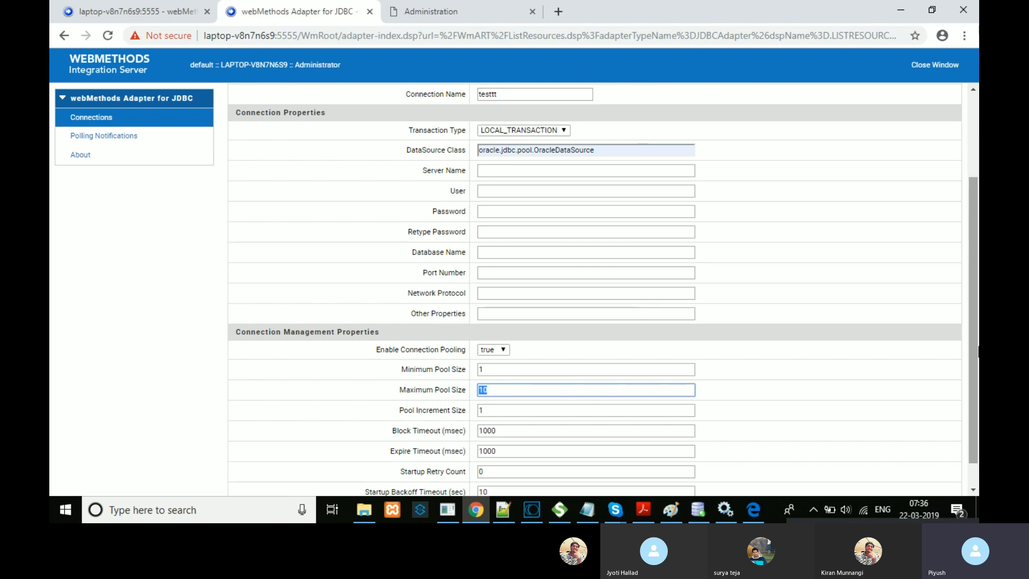
pyautogui.moveTo(974, 348); pyautogui.dragTo(973, 284)
pyautogui.click(520, 182)
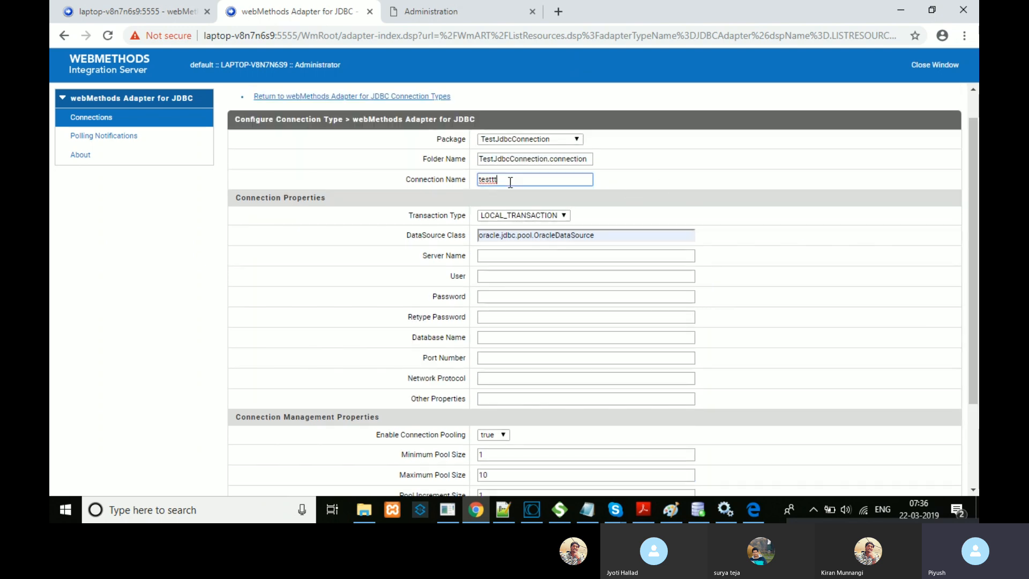
pyautogui.moveTo(976, 245); pyautogui.dragTo(976, 339)
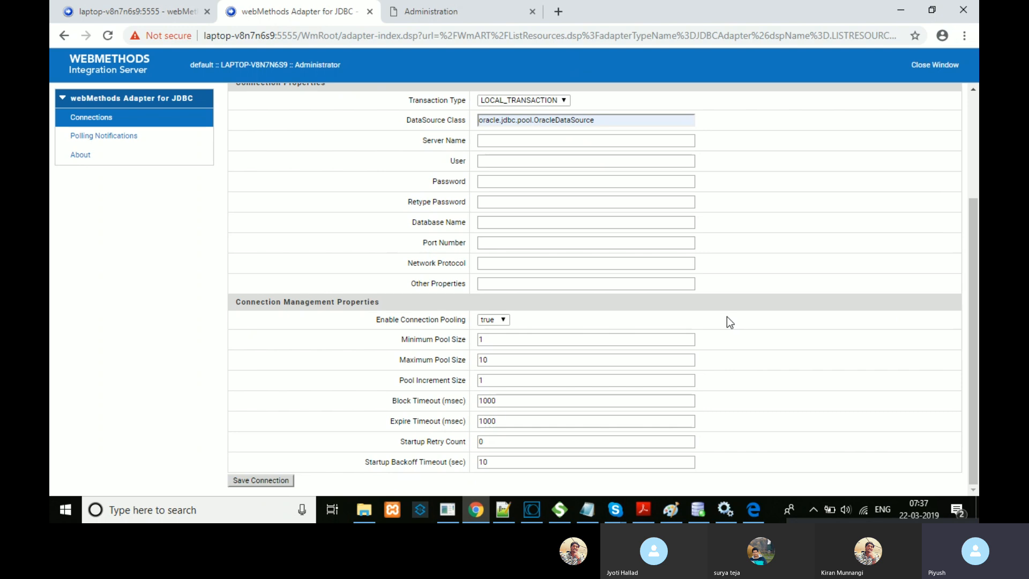
# Step: Select the Maximum Pool Size value 10 again to emphasise it
pyautogui.doubleClick(477, 360)
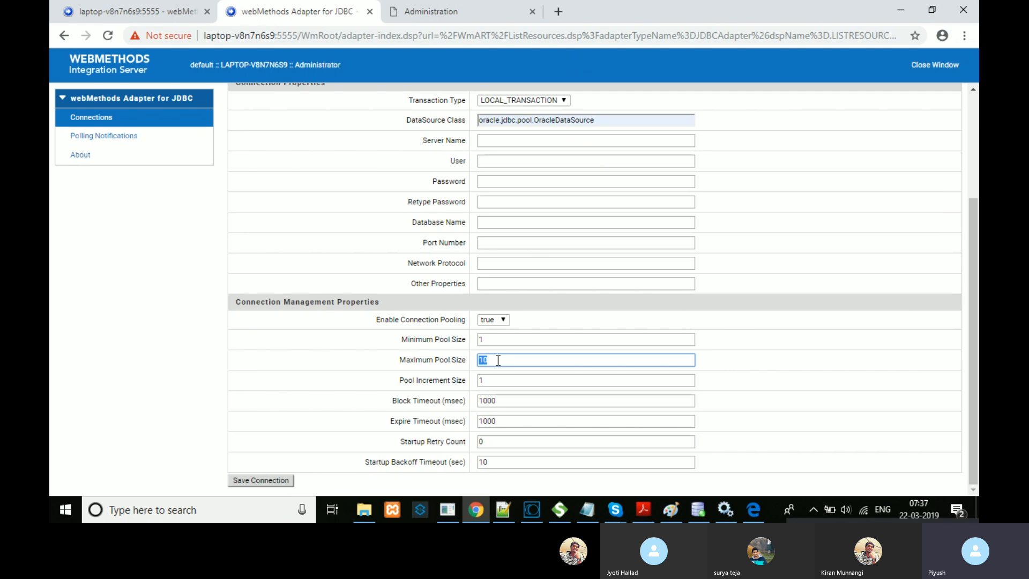
pyautogui.click(498, 360)
pyautogui.moveTo(498, 360); pyautogui.dragTo(473, 361)
pyautogui.click(492, 362)
pyautogui.doubleClick(493, 362)
# Step: Change Minimum Pool Size from 1 to 0
pyautogui.doubleClick(454, 341)
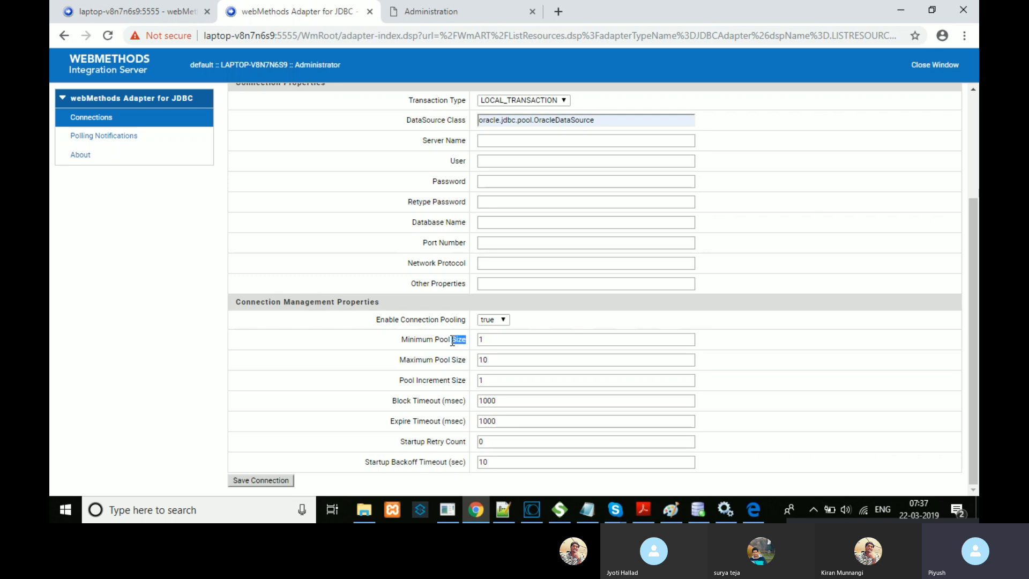
pyautogui.click(489, 339)
pyautogui.press('BackSpace')
pyautogui.write('0')
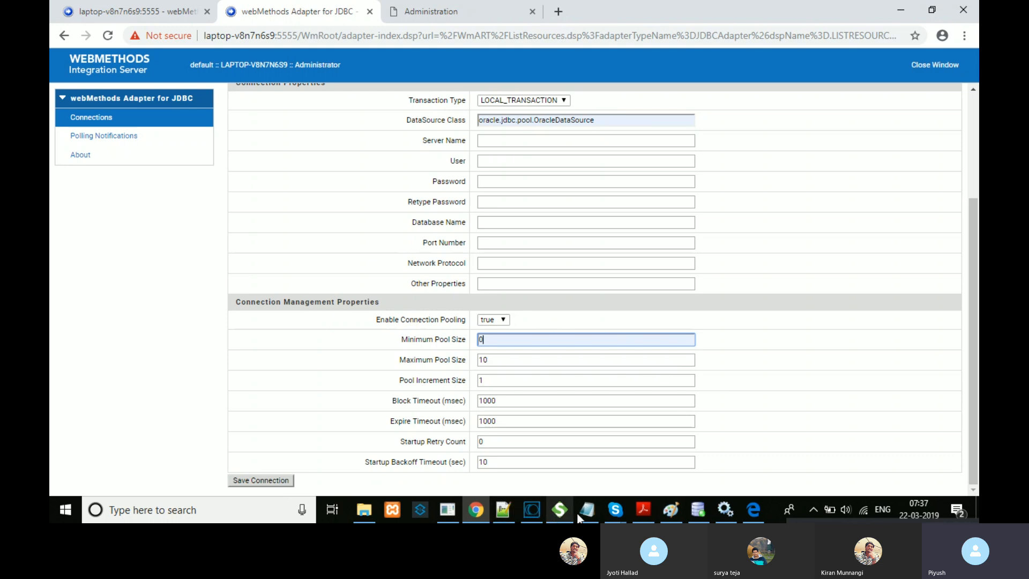
pyautogui.click(670, 510)
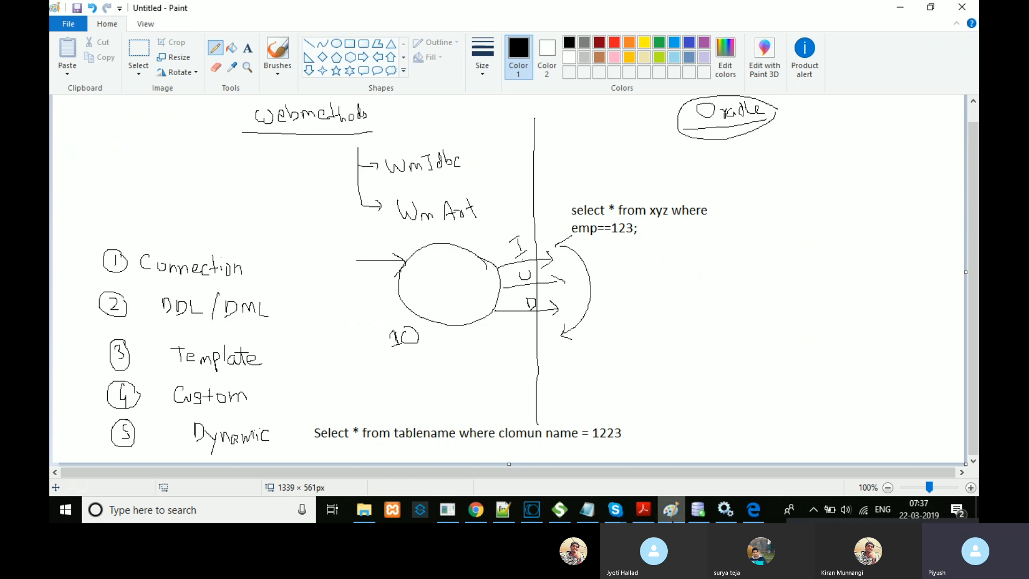
# Step: Highlight the Pool Increment Size setting on the JDBC connection form
pyautogui.moveTo(689, 520)
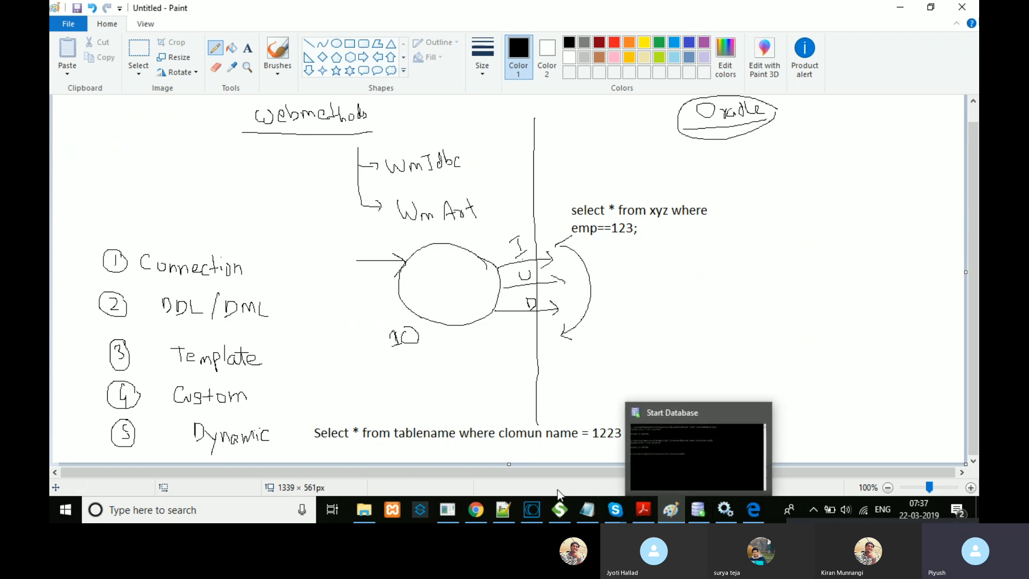
pyautogui.moveTo(541, 503)
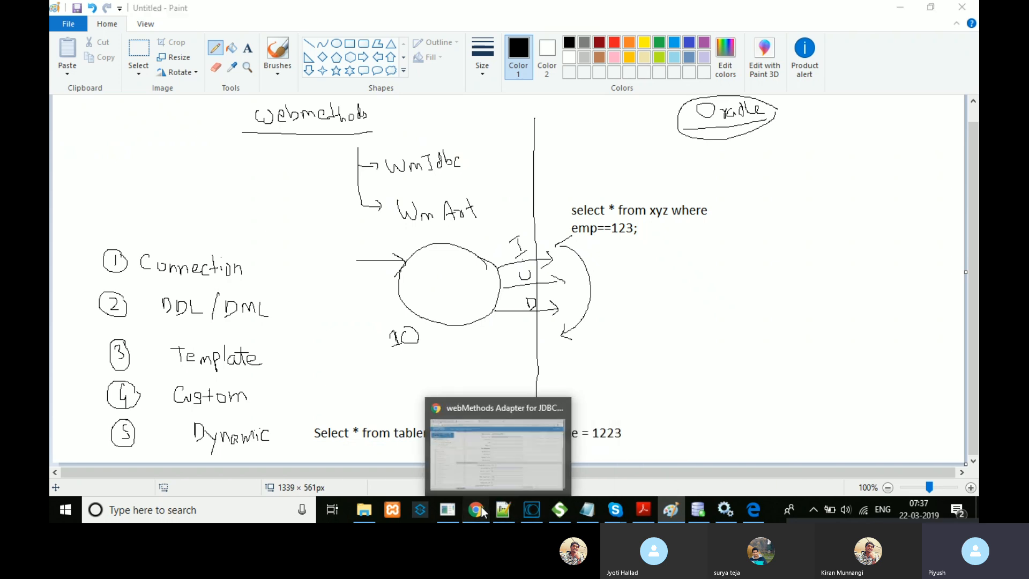
pyautogui.click(475, 510)
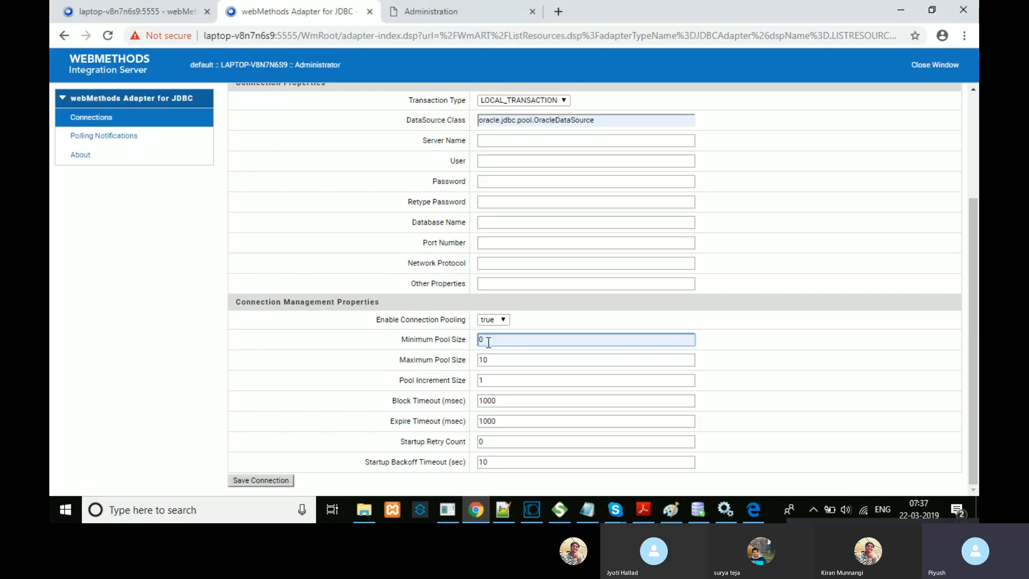
pyautogui.tripleClick(433, 380)
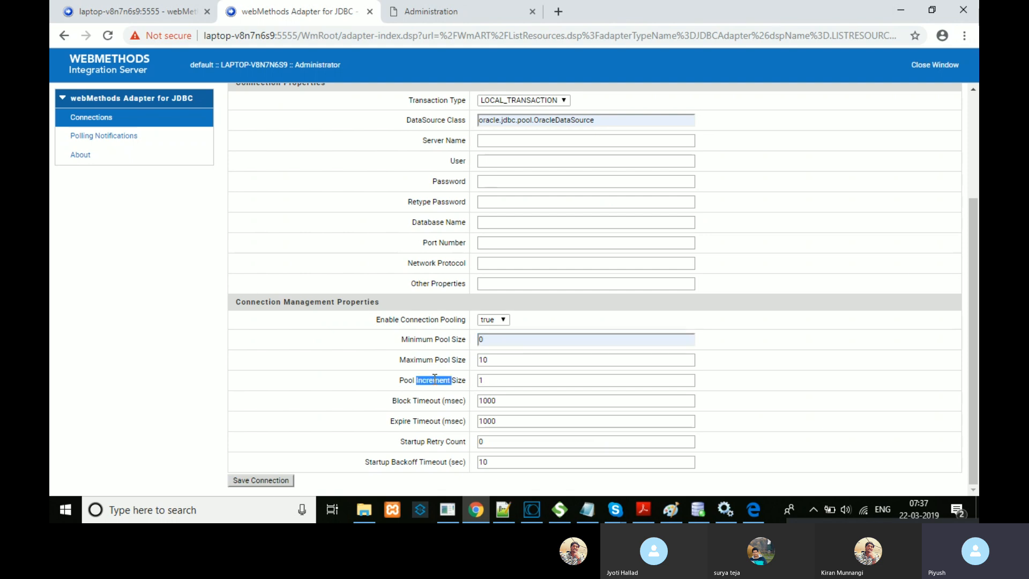
pyautogui.click(486, 379)
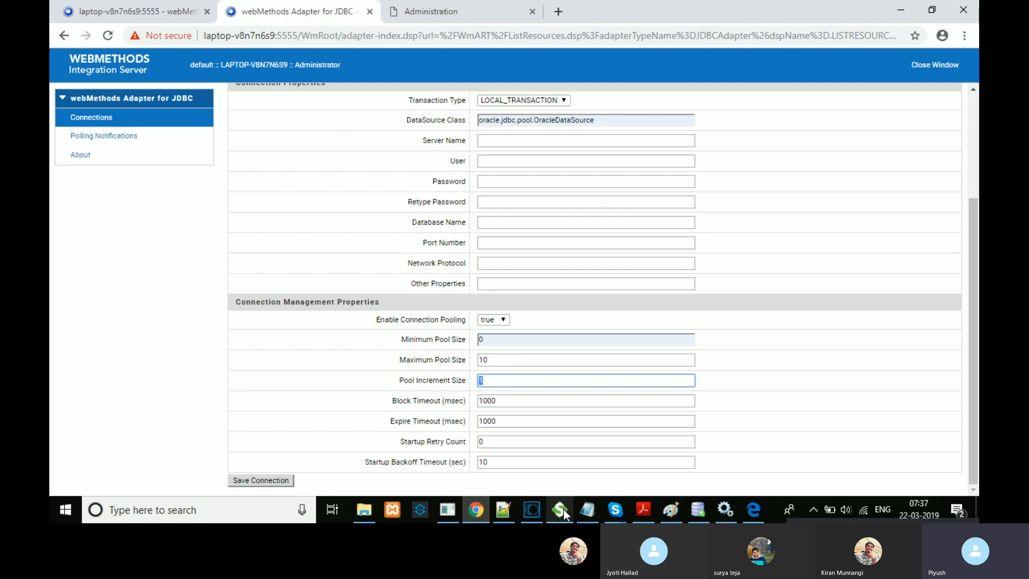
# Step: Tick and circle the I label on the Paint diagram and mark inside the big ellipse
pyautogui.click(673, 512)
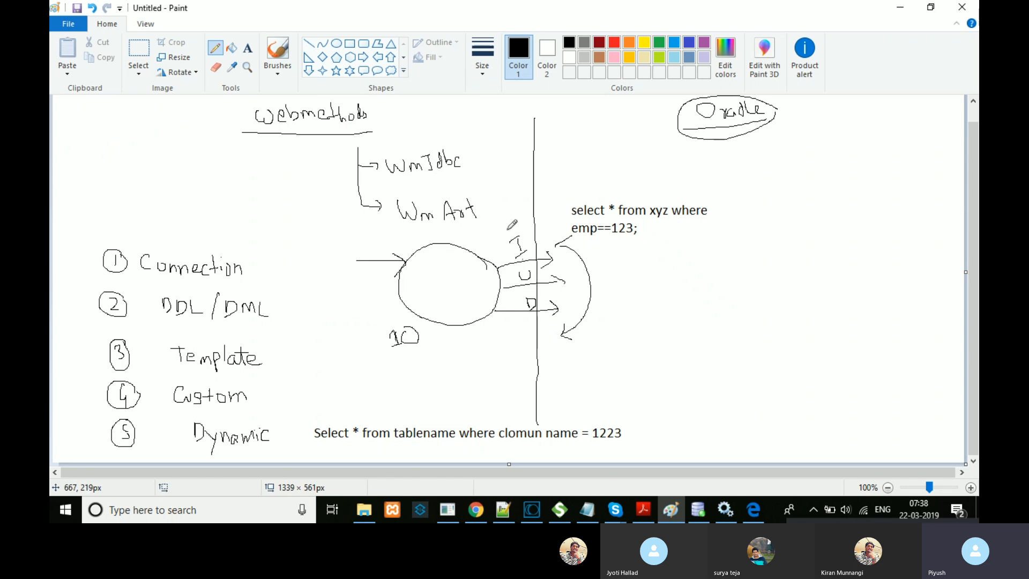
pyautogui.moveTo(500, 225); pyautogui.dragTo(520, 215)
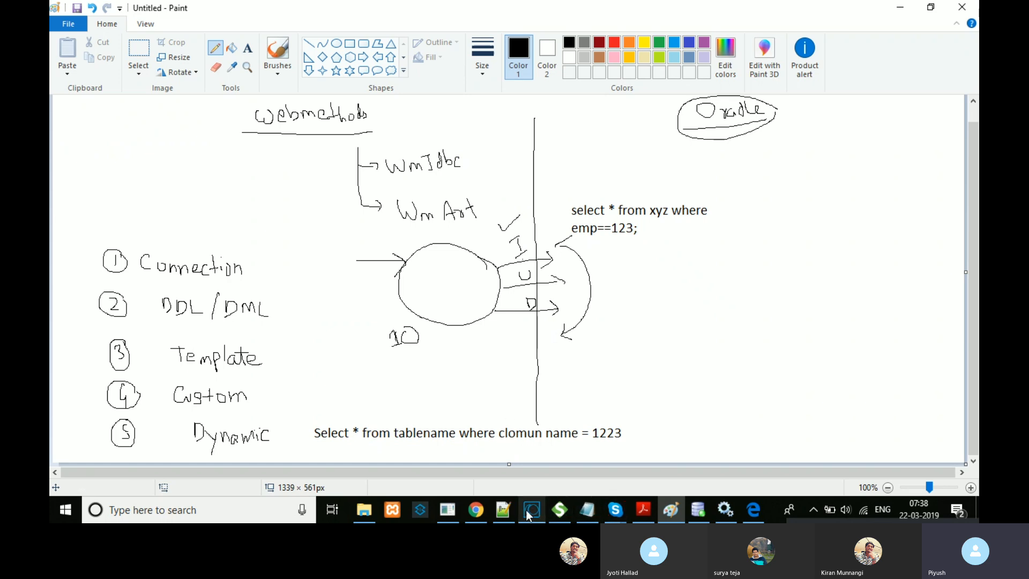
pyautogui.click(475, 510)
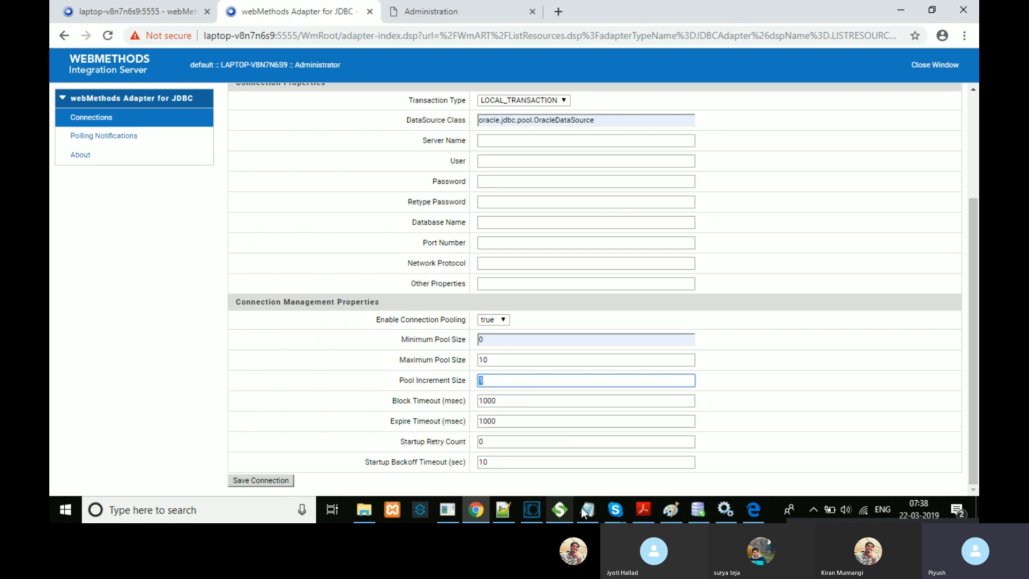
pyautogui.click(676, 511)
pyautogui.moveTo(527, 236)
pyautogui.mouseDown()
pyautogui.moveTo(506, 225)
pyautogui.moveTo(501, 253)
pyautogui.moveTo(537, 252)
pyautogui.moveTo(532, 229)
pyautogui.mouseUp()
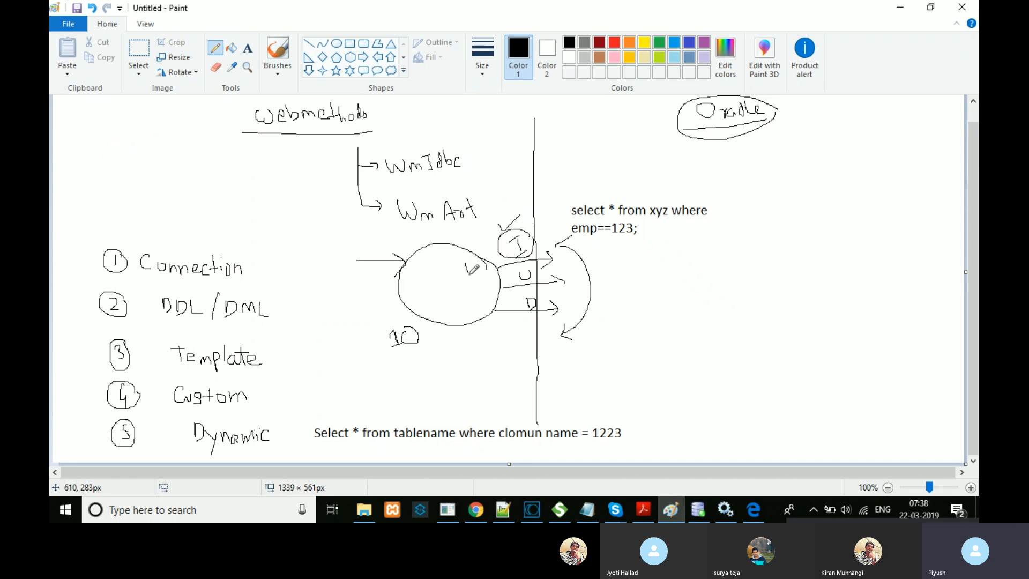
pyautogui.moveTo(459, 267)
pyautogui.mouseDown()
pyautogui.moveTo(463, 277)
pyautogui.moveTo(563, 269)
pyautogui.moveTo(484, 266)
pyautogui.mouseUp()
# Step: Select the Maximum Pool Size value 10 on the connection form
pyautogui.click(529, 510)
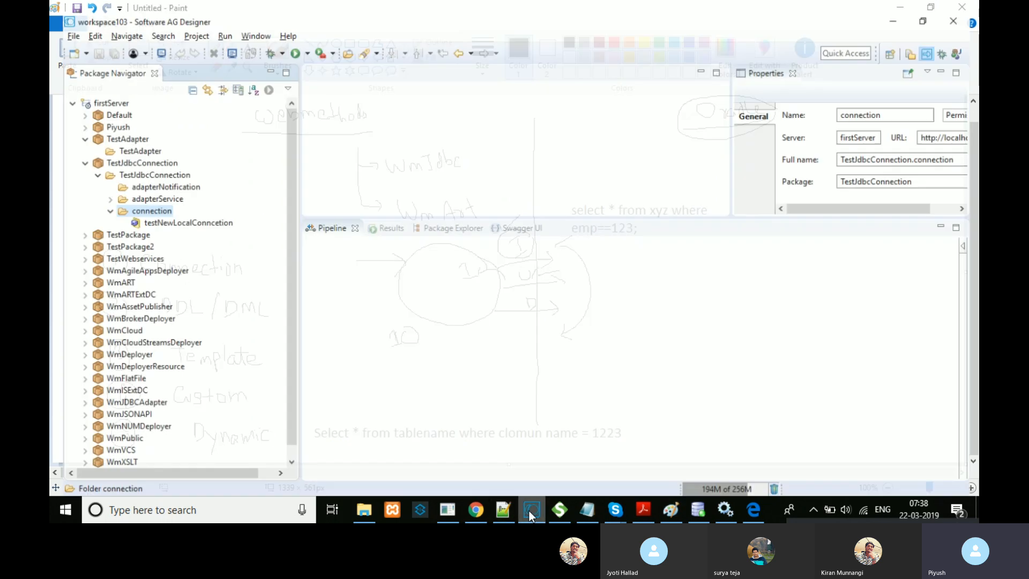
pyautogui.click(477, 509)
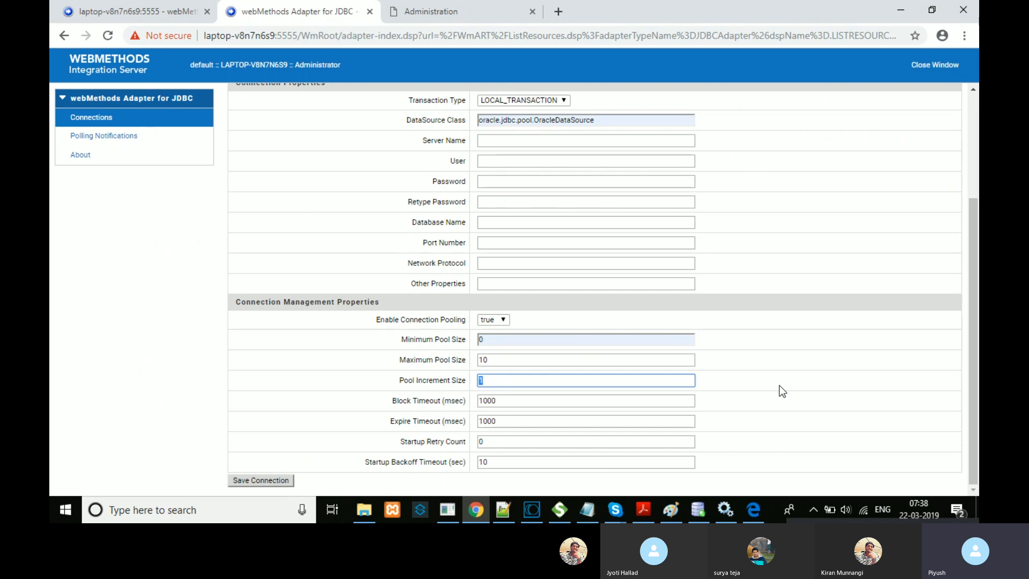
pyautogui.click(526, 358)
pyautogui.moveTo(526, 358); pyautogui.dragTo(476, 359)
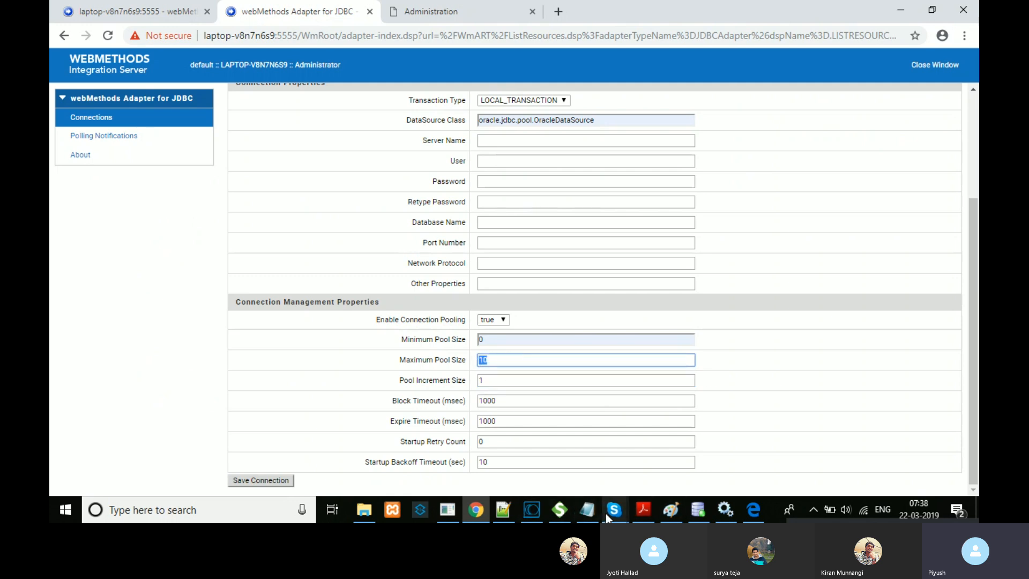
pyautogui.click(510, 509)
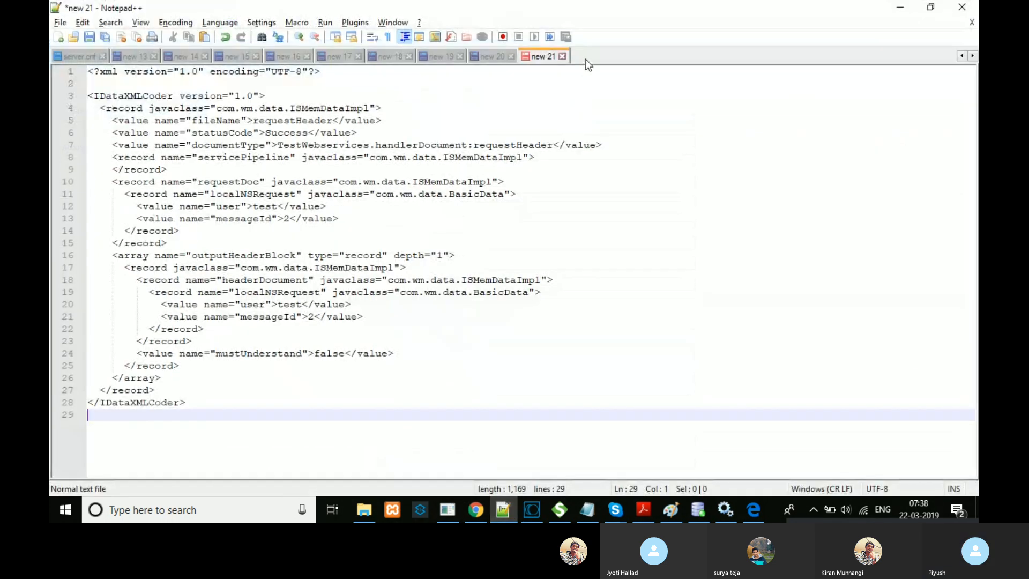
# Step: Start a new document with '0--initial cooncetion' followed by the first numbered lines
pyautogui.doubleClick(585, 59)
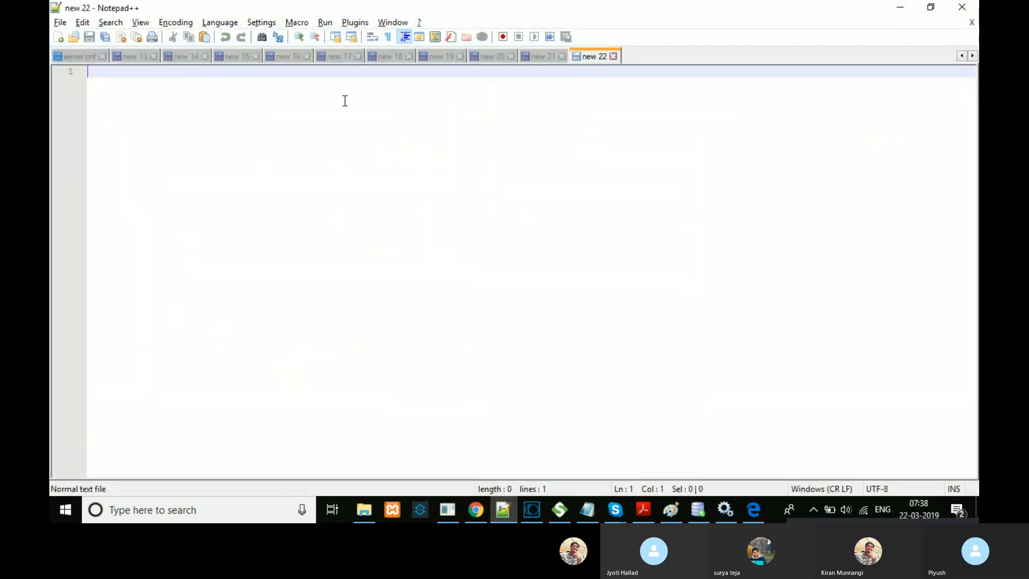
pyautogui.write('0--')
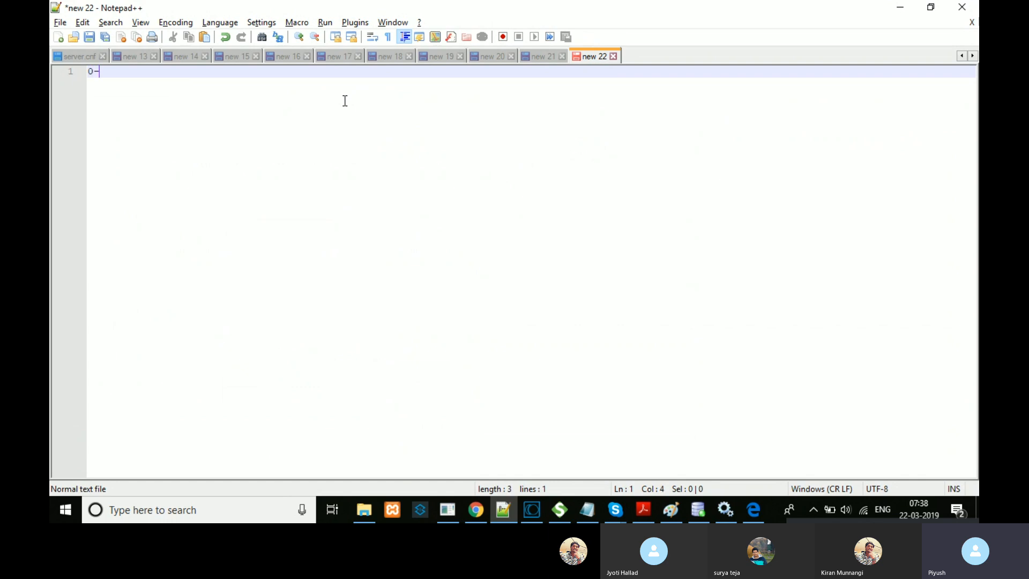
pyautogui.write('initial')
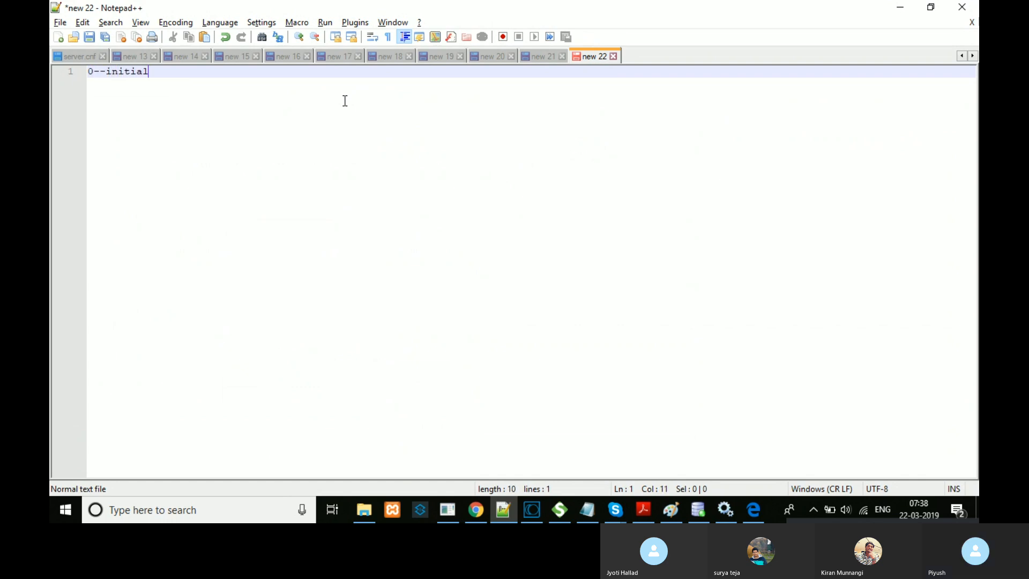
pyautogui.write(' cooncetion')
pyautogui.press('Return')
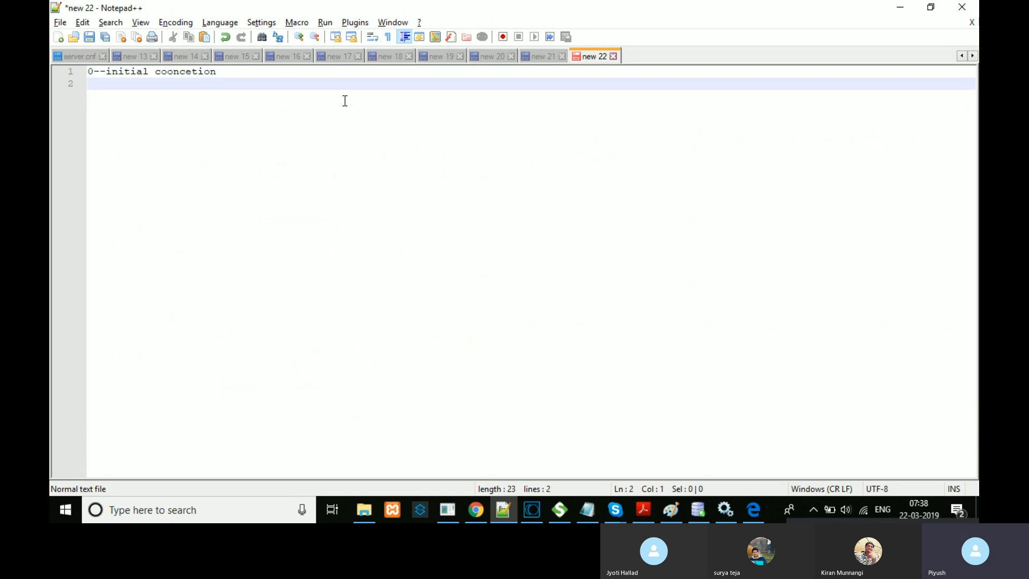
pyautogui.write('1')
pyautogui.press('Return')
pyautogui.write('23')
pyautogui.press('Return')
pyautogui.press('BackSpace')
pyautogui.press('BackSpace')
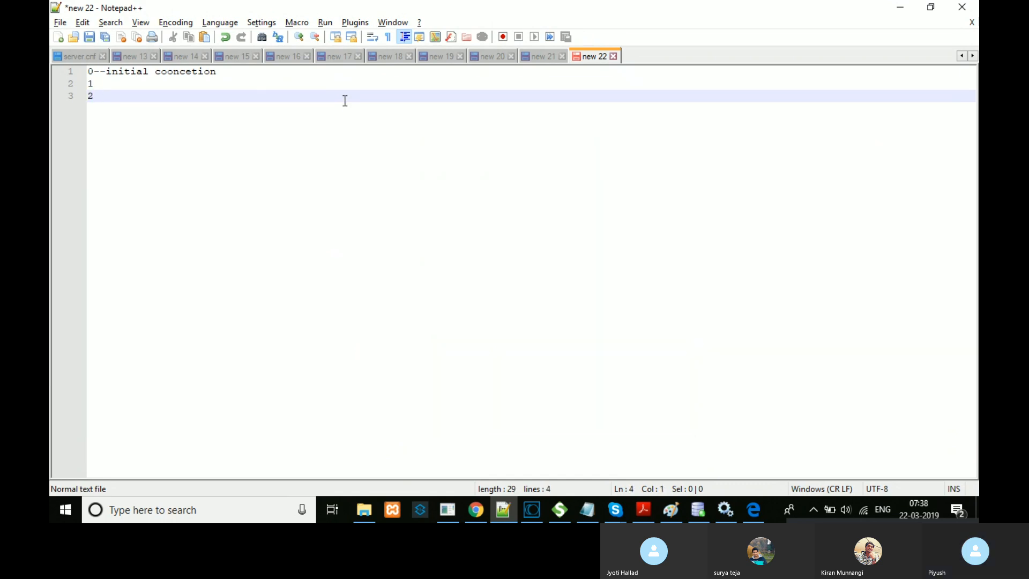
# Step: Continue numbering through 9 and end with '10--Maximum pool size'
pyautogui.press('Return')
pyautogui.write('3')
pyautogui.press('Return')
pyautogui.write('4')
pyautogui.press('Return')
pyautogui.write('5')
pyautogui.press('Return')
pyautogui.write('6')
pyautogui.press('Return')
pyautogui.write('7')
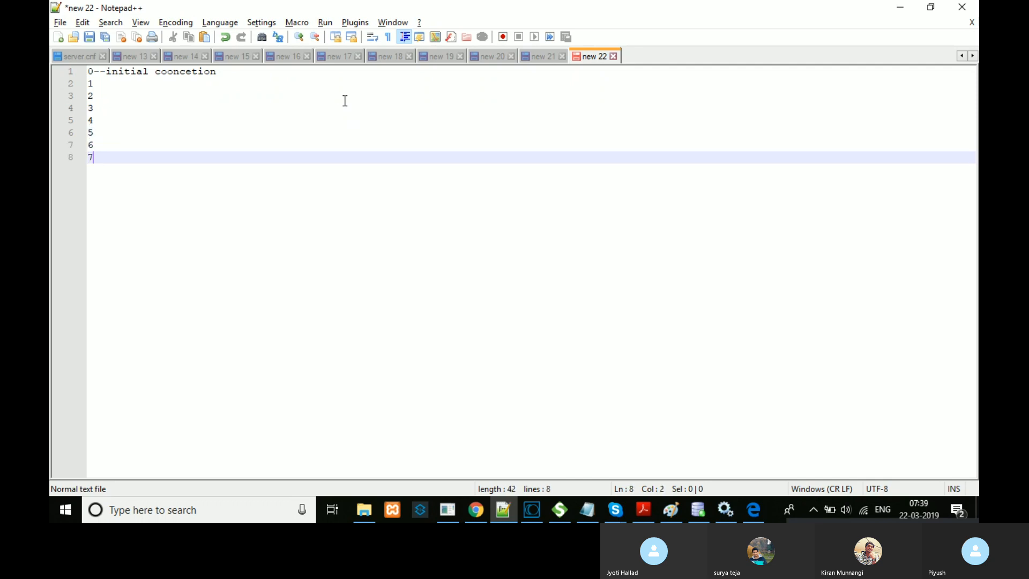
pyautogui.press('Return')
pyautogui.write('8')
pyautogui.press('Return')
pyautogui.write('9')
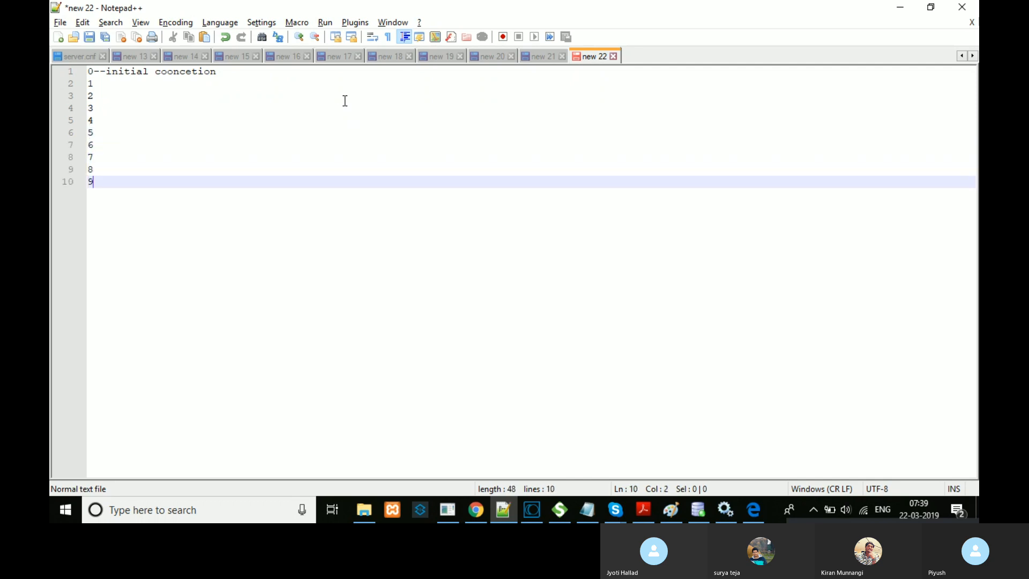
pyautogui.press('Return')
pyautogui.write('10')
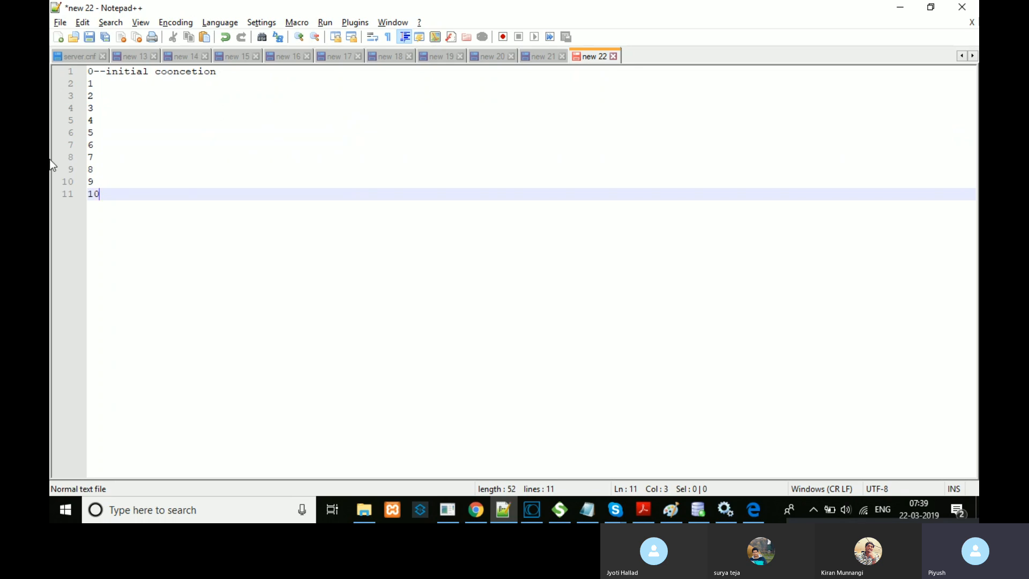
pyautogui.write('--Maxim')
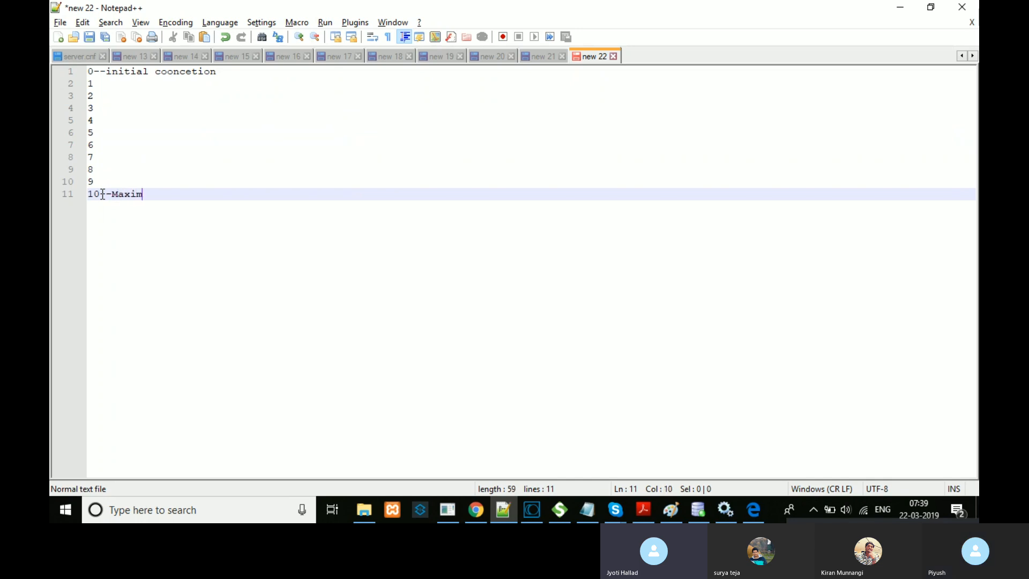
pyautogui.write('um pool size')
# Step: Cancel the save prompt and correct 'cooncetion' to 'conncetion' on line 1
pyautogui.hotkey('ctrl', 's')
pyautogui.click(663, 387)
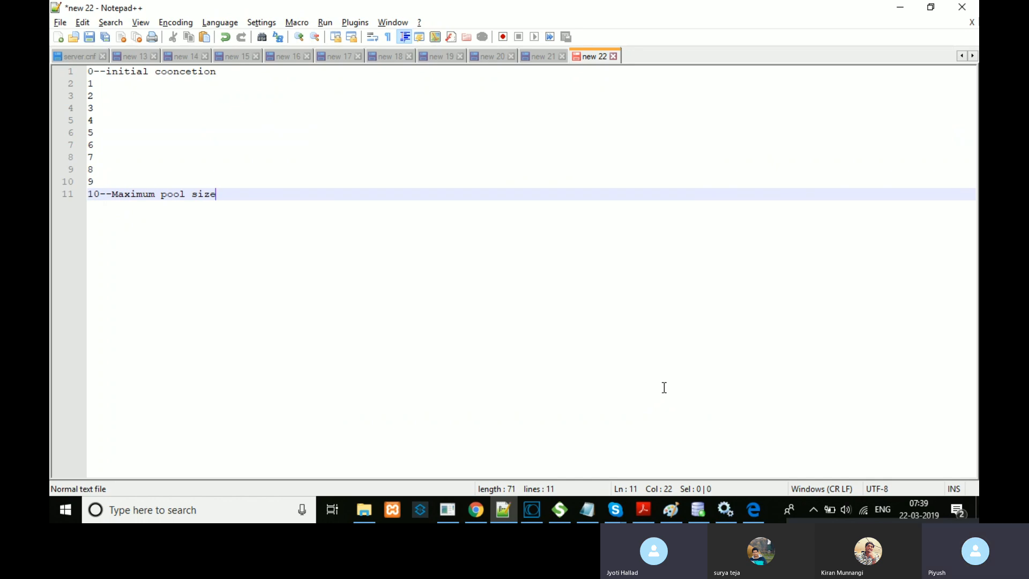
pyautogui.click(173, 71)
pyautogui.press('BackSpace')
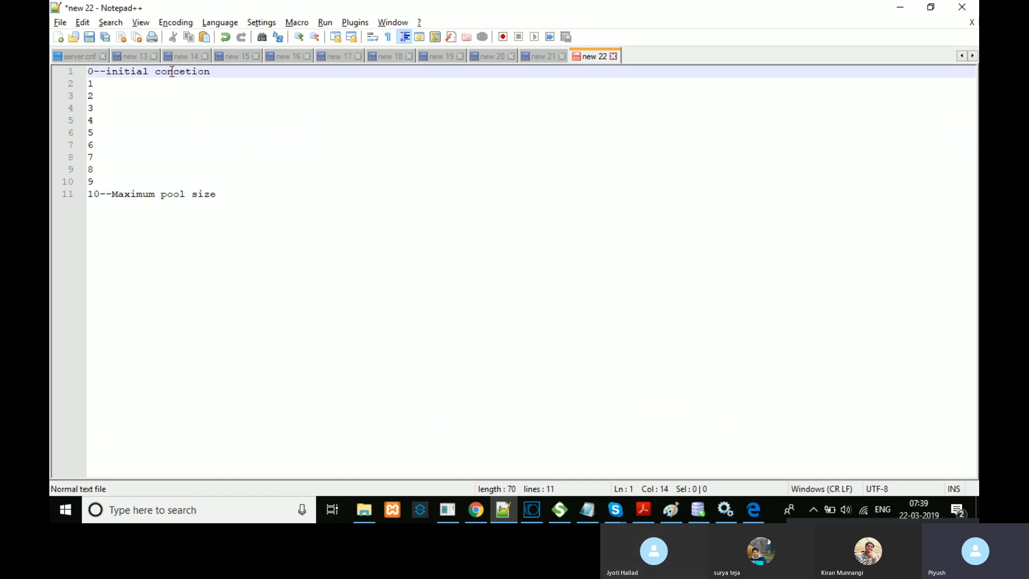
pyautogui.write('n')
pyautogui.moveTo(228, 195); pyautogui.dragTo(91, 73)
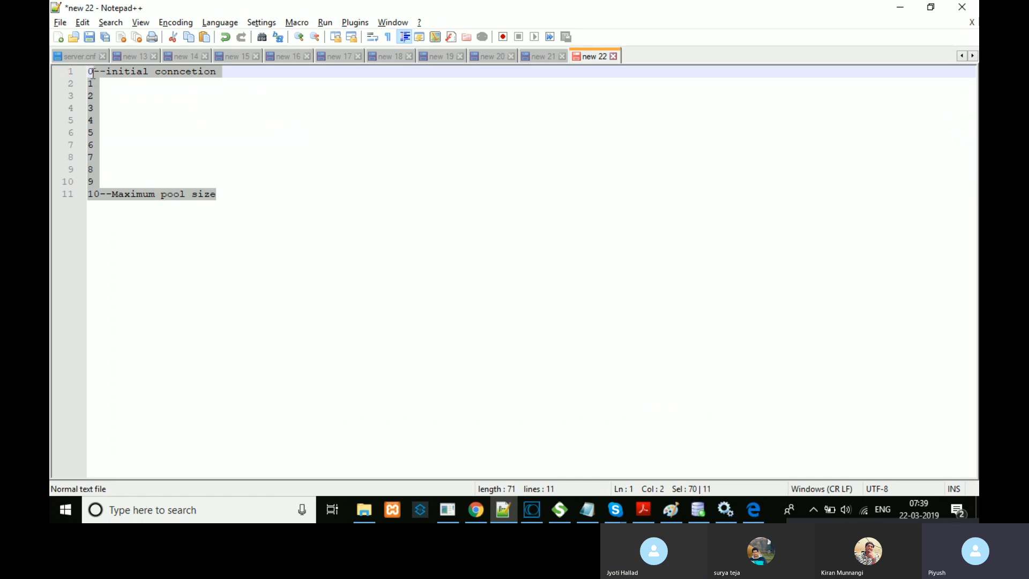
pyautogui.click(94, 74)
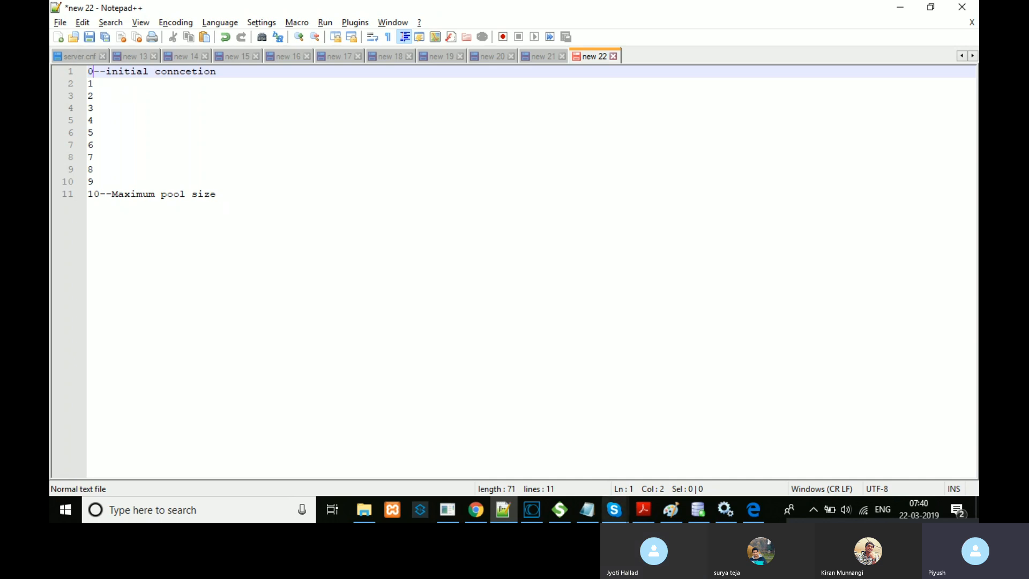
pyautogui.click(476, 509)
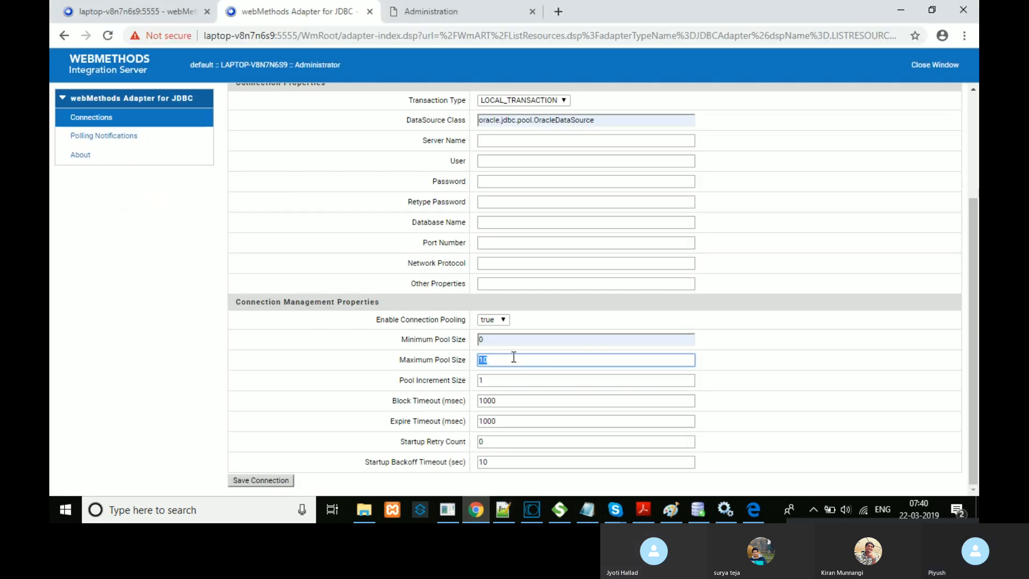
pyautogui.doubleClick(503, 340)
pyautogui.doubleClick(441, 341)
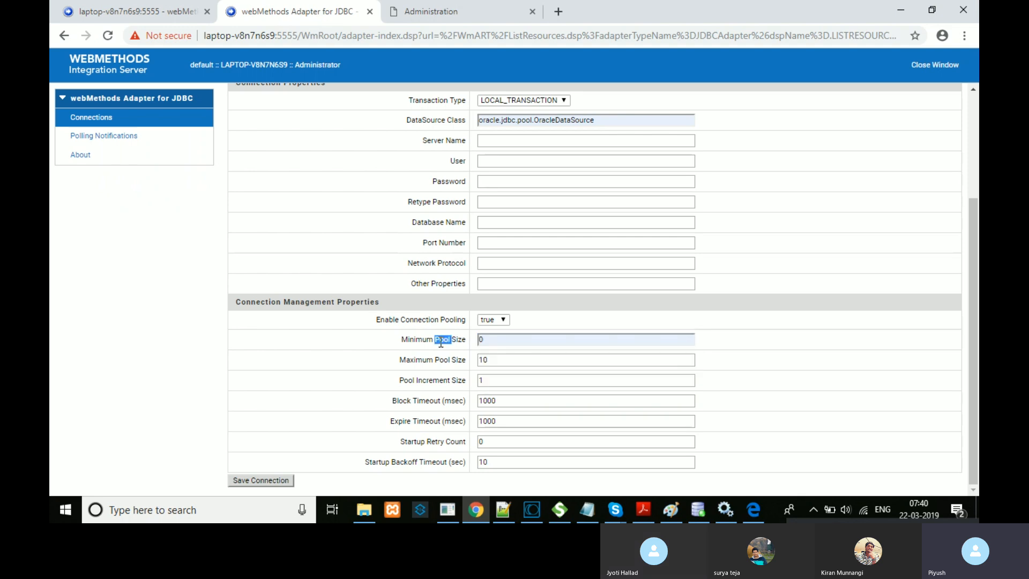
pyautogui.doubleClick(447, 359)
pyautogui.doubleClick(438, 380)
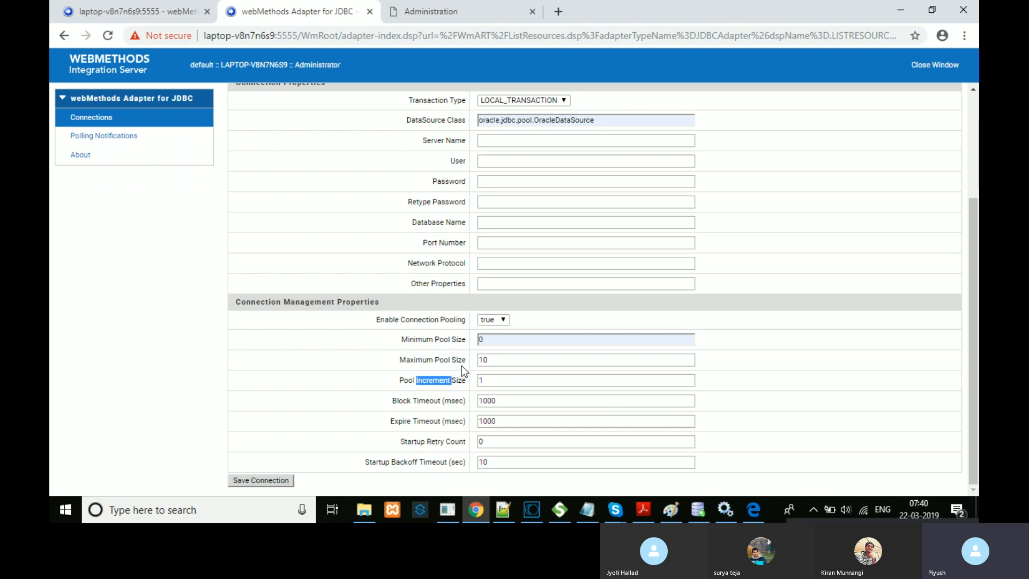
pyautogui.click(452, 364)
pyautogui.doubleClick(504, 338)
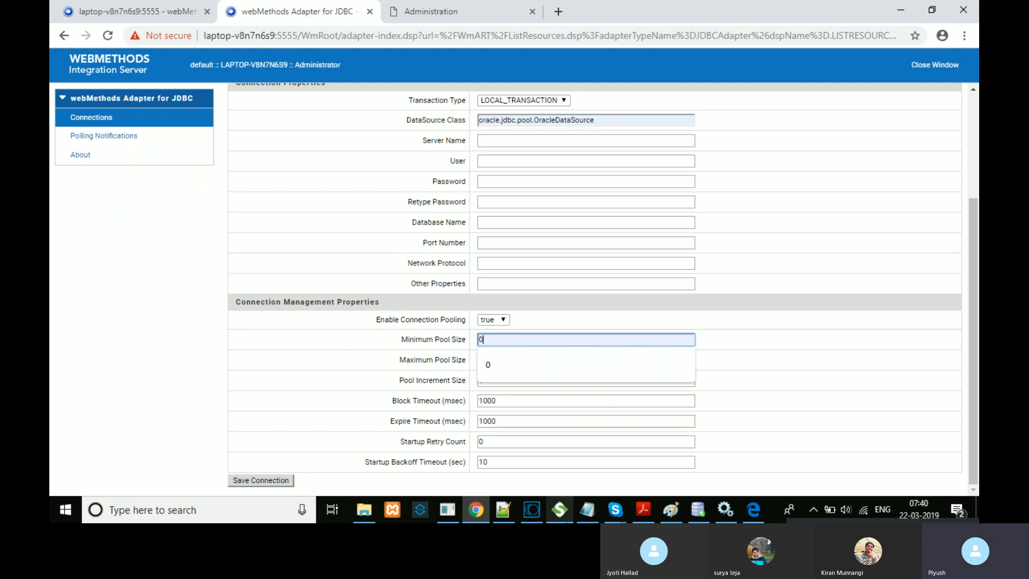
pyautogui.click(506, 507)
pyautogui.click(271, 74)
# Step: Append '---Select' to the initial connection line
pyautogui.write('---')
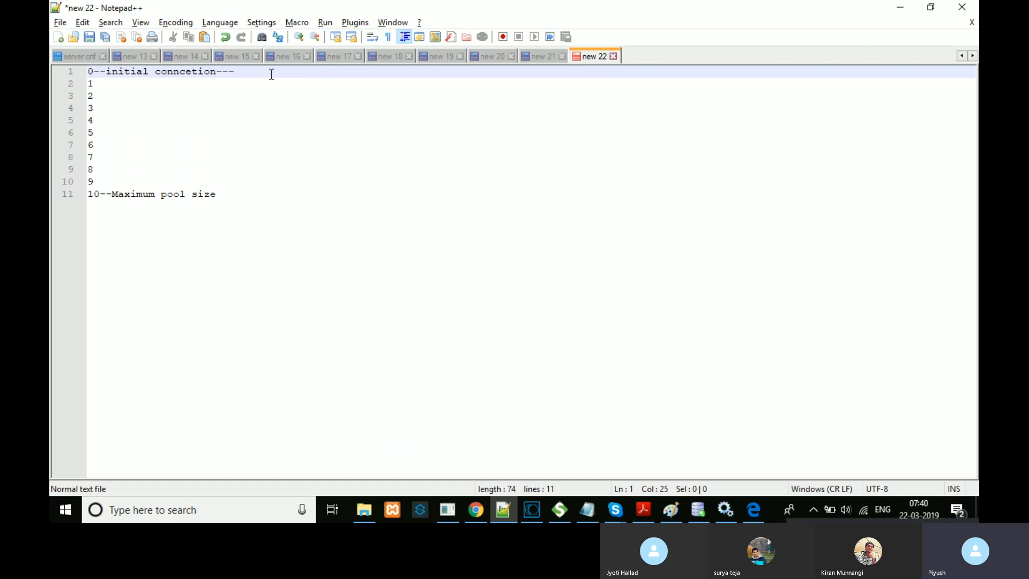
pyautogui.write('Select')
pyautogui.press('Return')
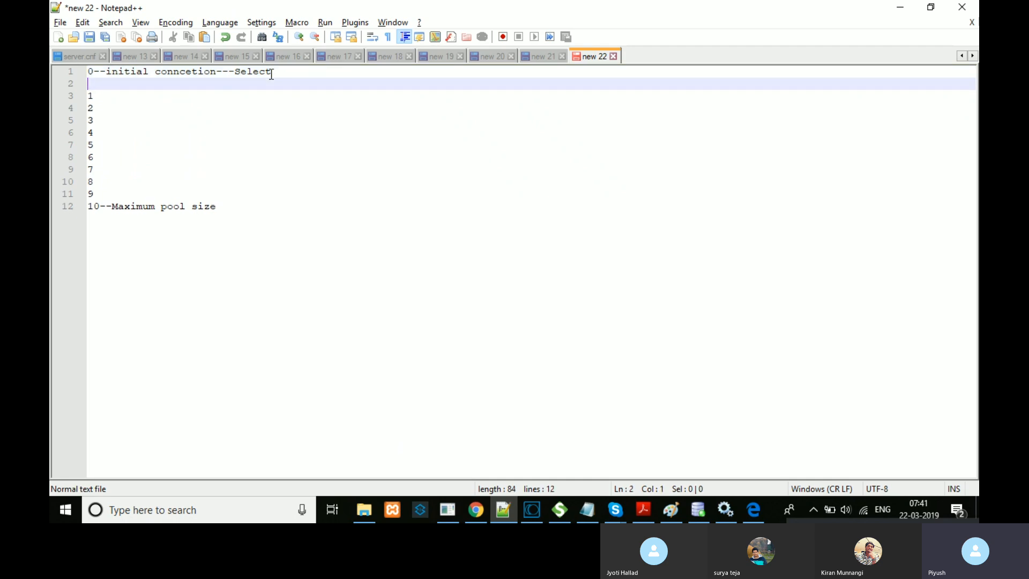
pyautogui.press('Down')
pyautogui.press('BackSpace')
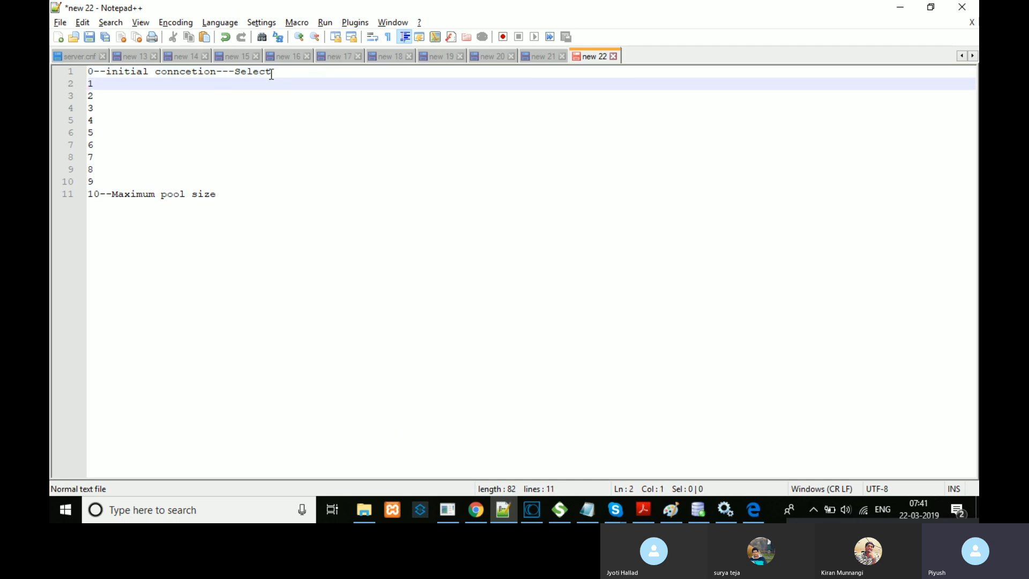
pyautogui.click(287, 69)
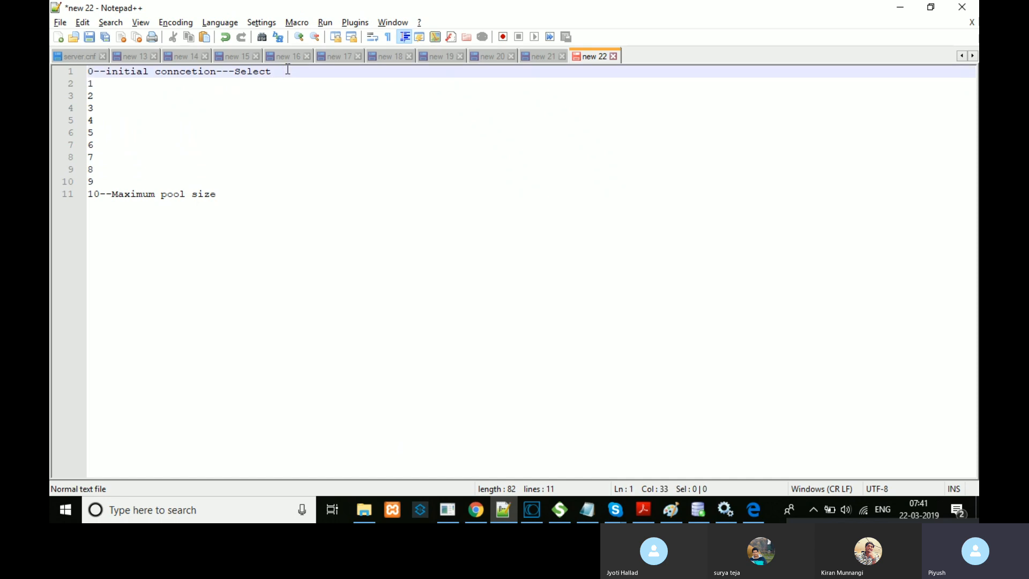
# Step: Add '---insert' to entry 1 on line 2
pyautogui.click(154, 89)
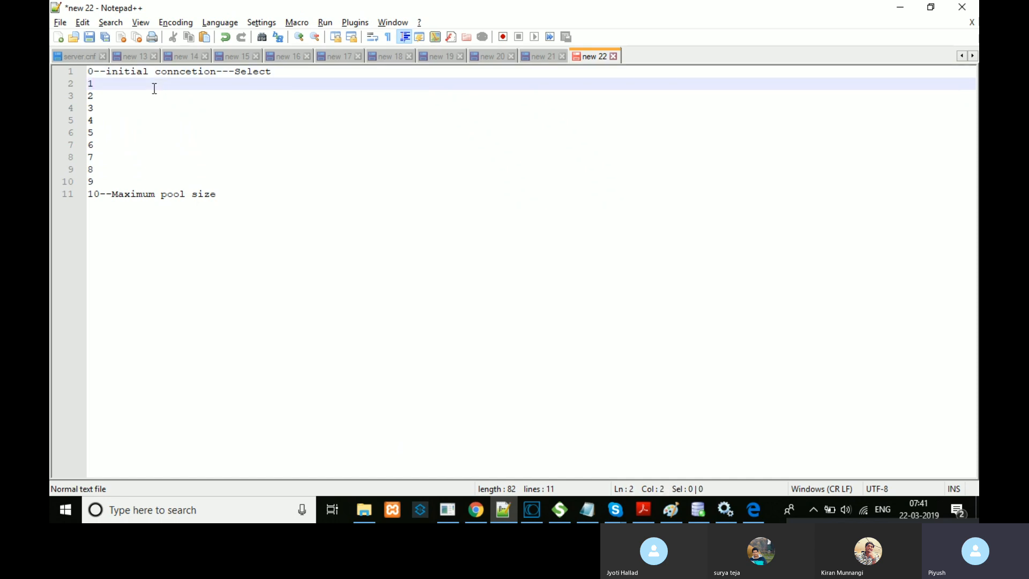
pyautogui.write('---')
pyautogui.write('insert')
# Step: Label entry 2 on line 3 '--delete', fixing the misspelling
pyautogui.press('Down')
pyautogui.write('--')
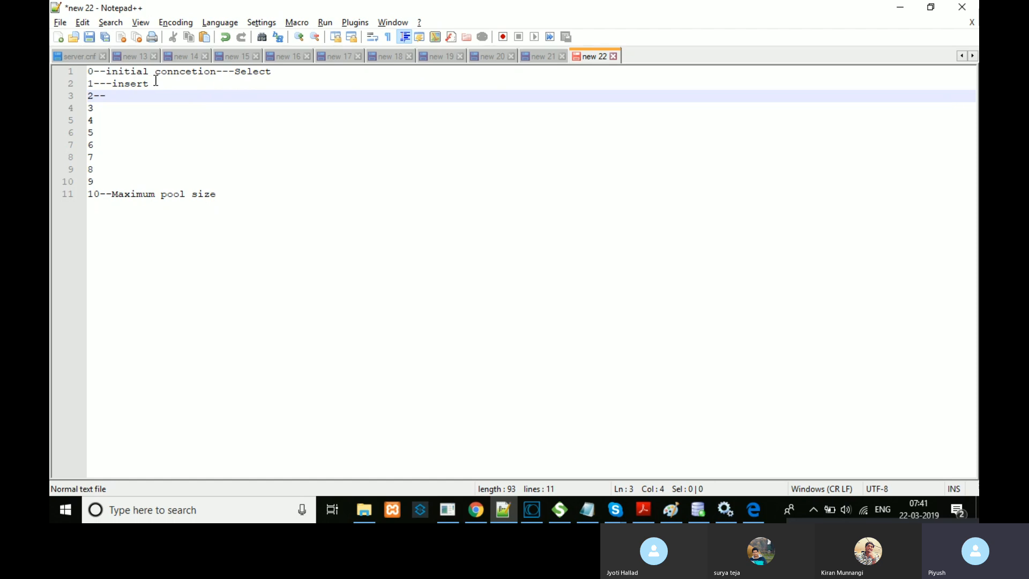
pyautogui.moveTo(156, 81); pyautogui.dragTo(85, 73)
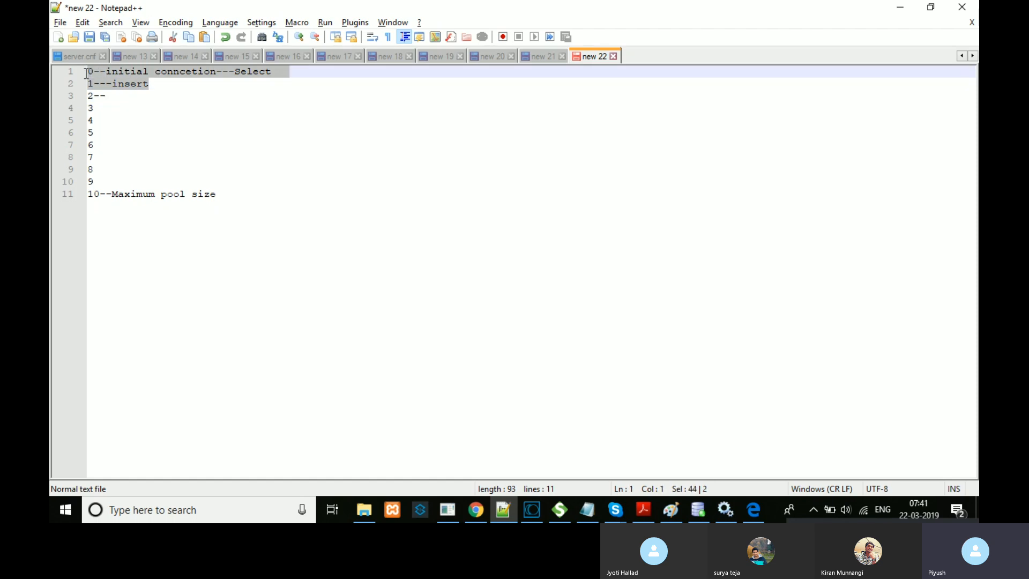
pyautogui.click(113, 95)
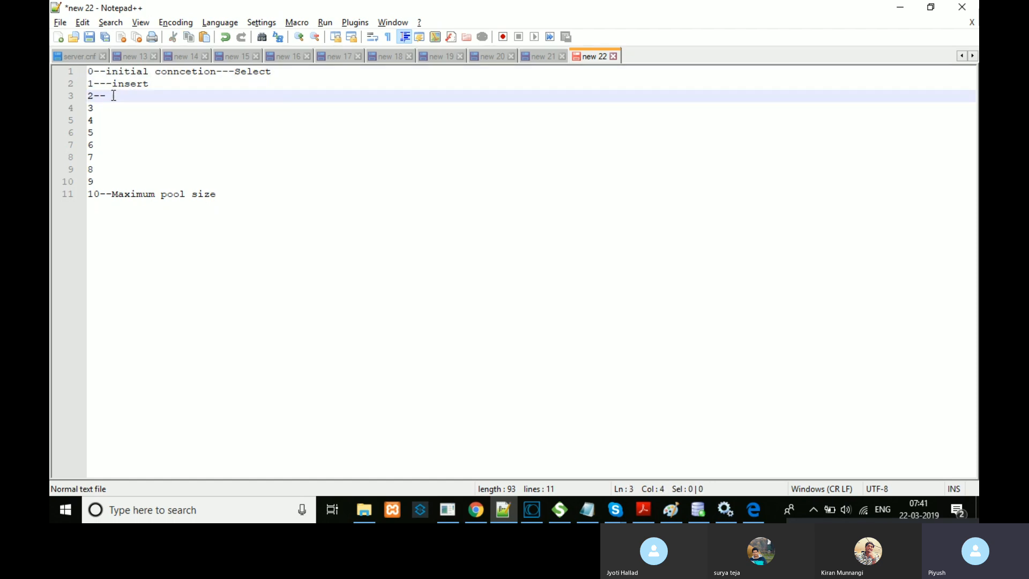
pyautogui.write('delt')
pyautogui.press('BackSpace')
pyautogui.write('te')
pyautogui.press('Left')
pyautogui.press('Left')
pyautogui.write('e')
pyautogui.press('End')
pyautogui.moveTo(217, 194); pyautogui.dragTo(87, 71)
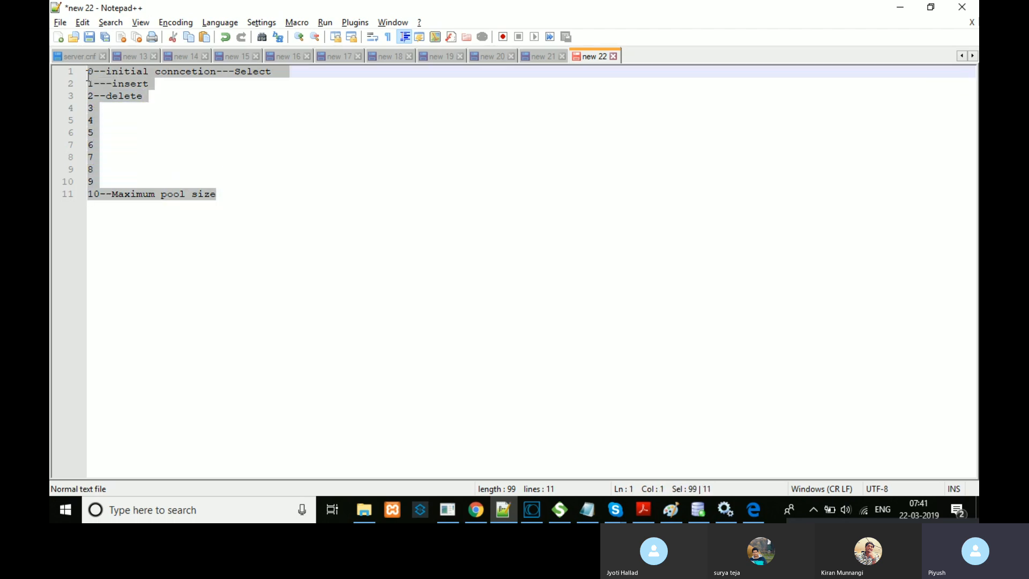
pyautogui.click(102, 195)
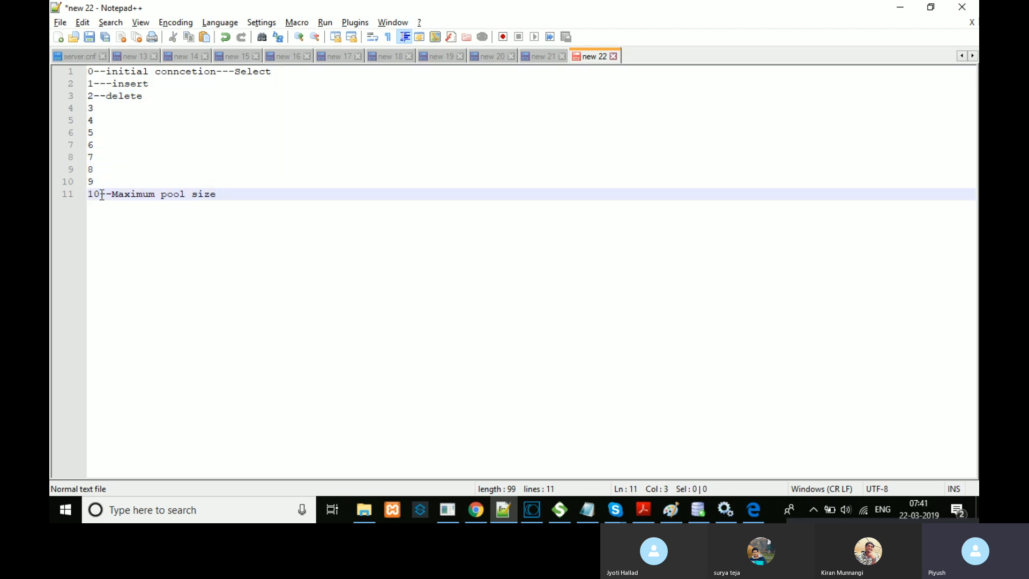
# Step: Append '----Select' to the '10--Maximum pool size' line and add an empty line below
pyautogui.click(221, 197)
pyautogui.write('----Select')
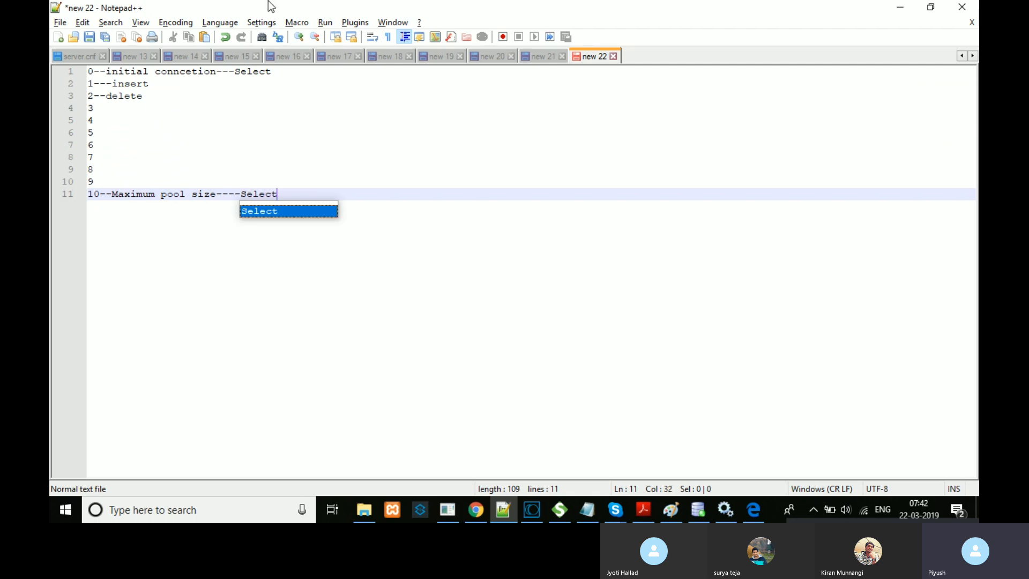
pyautogui.click(252, 72)
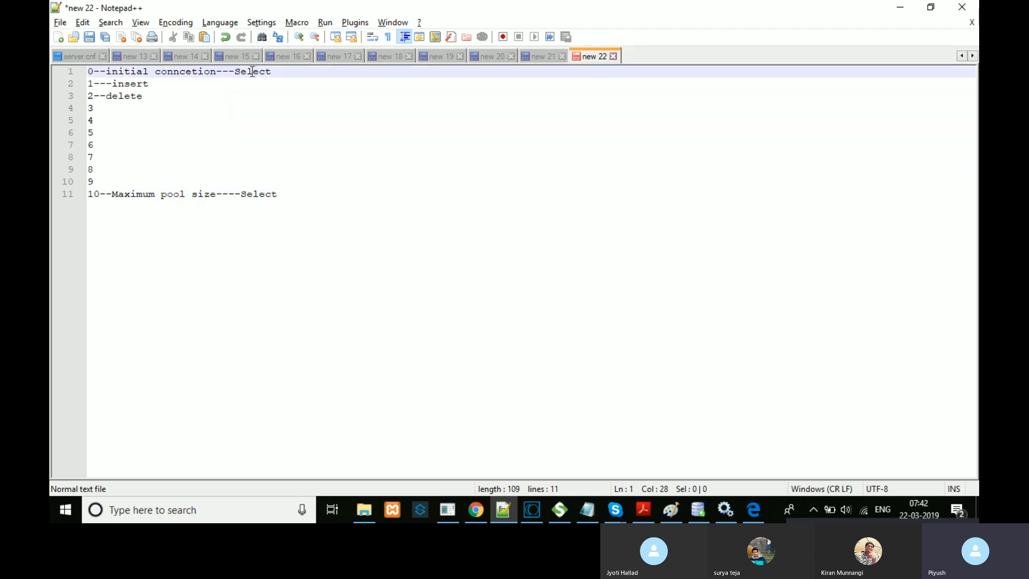
pyautogui.moveTo(273, 195); pyautogui.dragTo(89, 70)
pyautogui.click(325, 200)
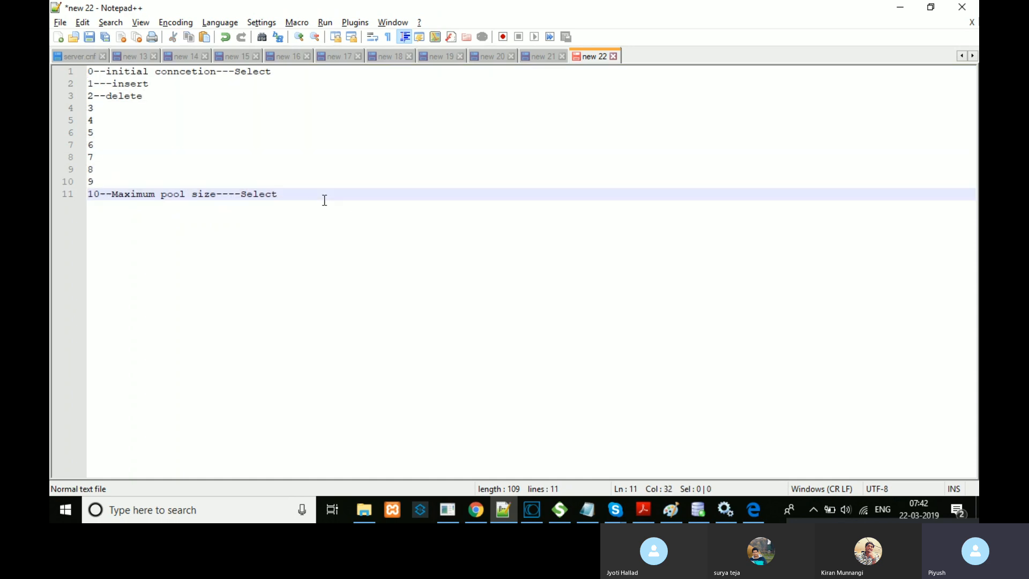
pyautogui.press('Return')
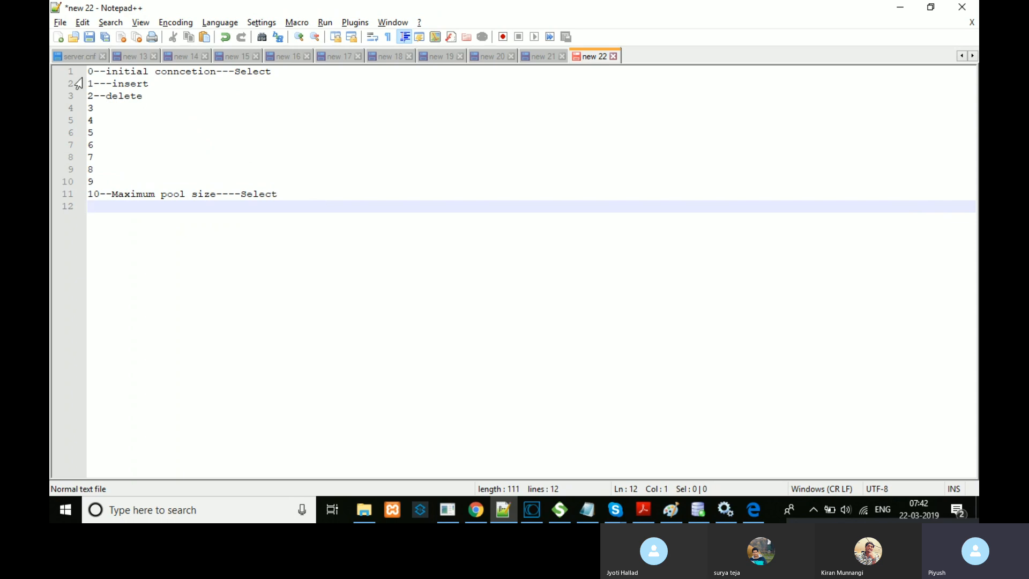
pyautogui.moveTo(89, 72); pyautogui.dragTo(136, 75)
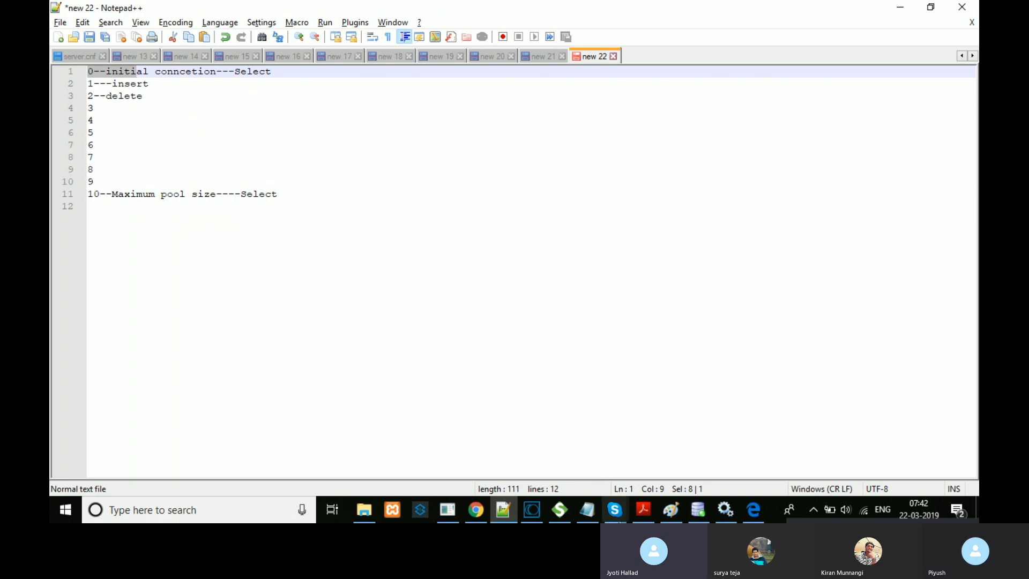
pyautogui.moveTo(538, 506)
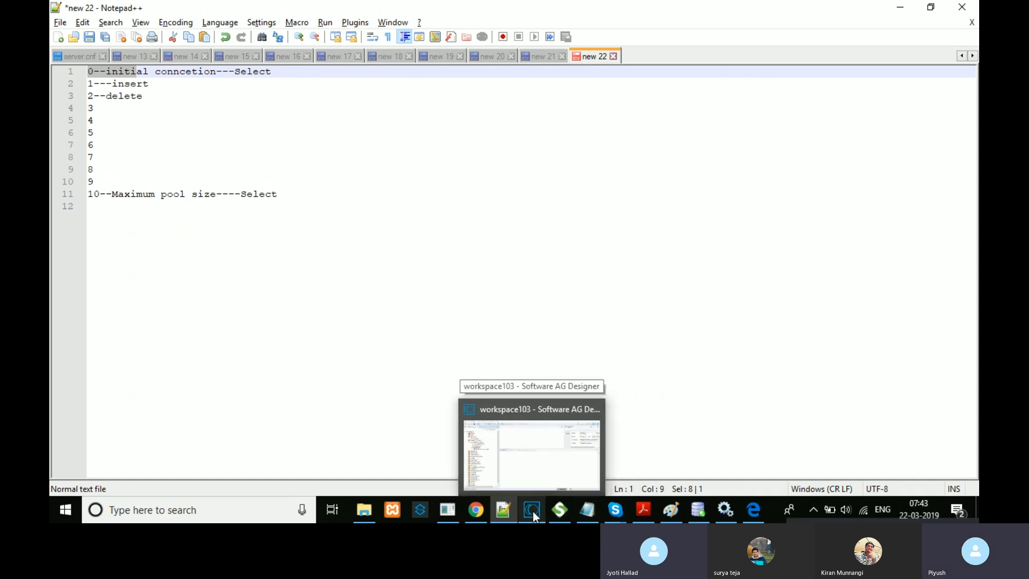
pyautogui.click(476, 509)
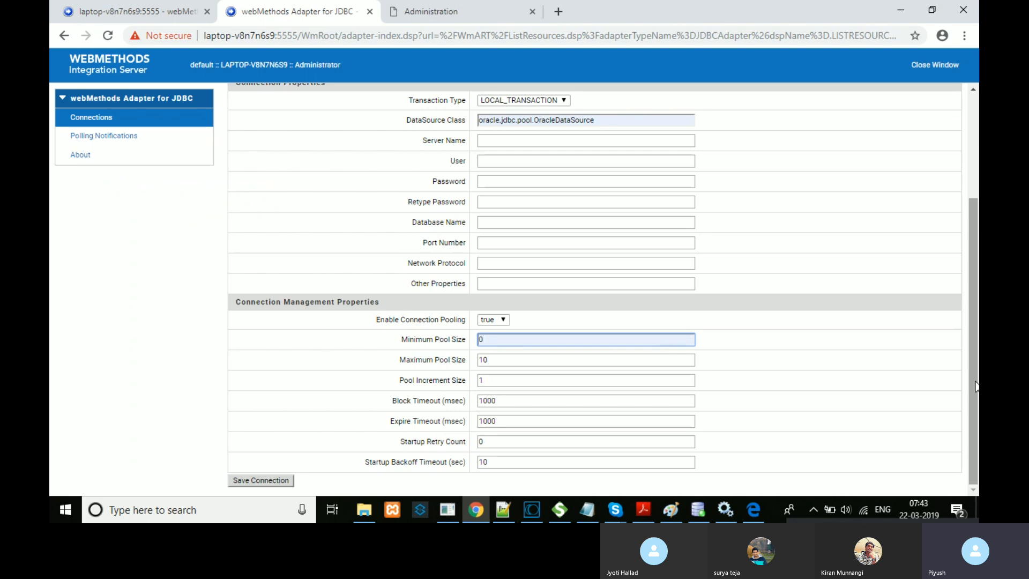
# Step: Replace the Maximum Pool Size value 10 with 2, leaving Minimum Pool Size at 0
pyautogui.doubleClick(509, 343)
pyautogui.click(770, 413)
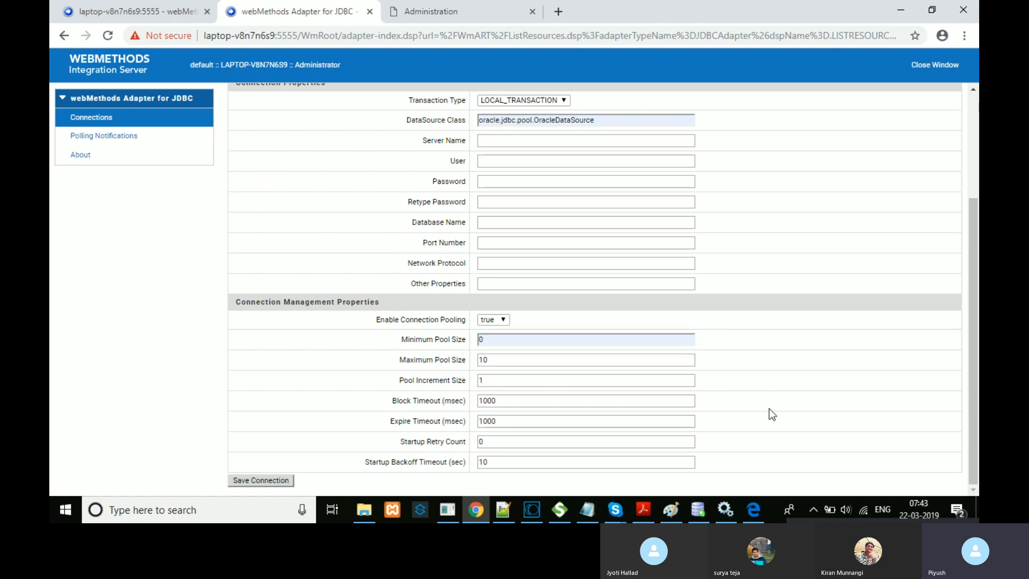
pyautogui.doubleClick(496, 361)
pyautogui.write('2')
pyautogui.click(500, 376)
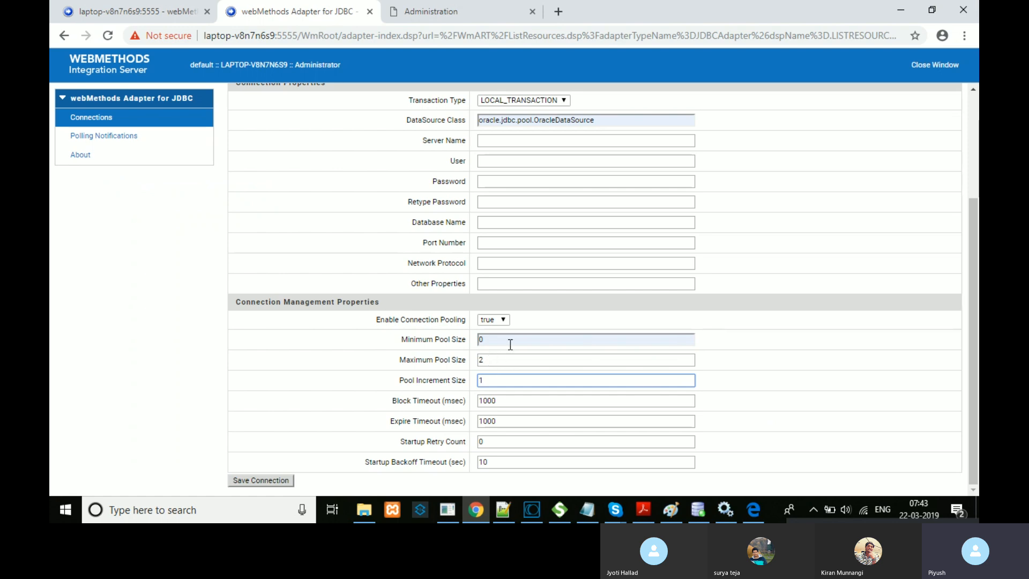
pyautogui.moveTo(643, 509)
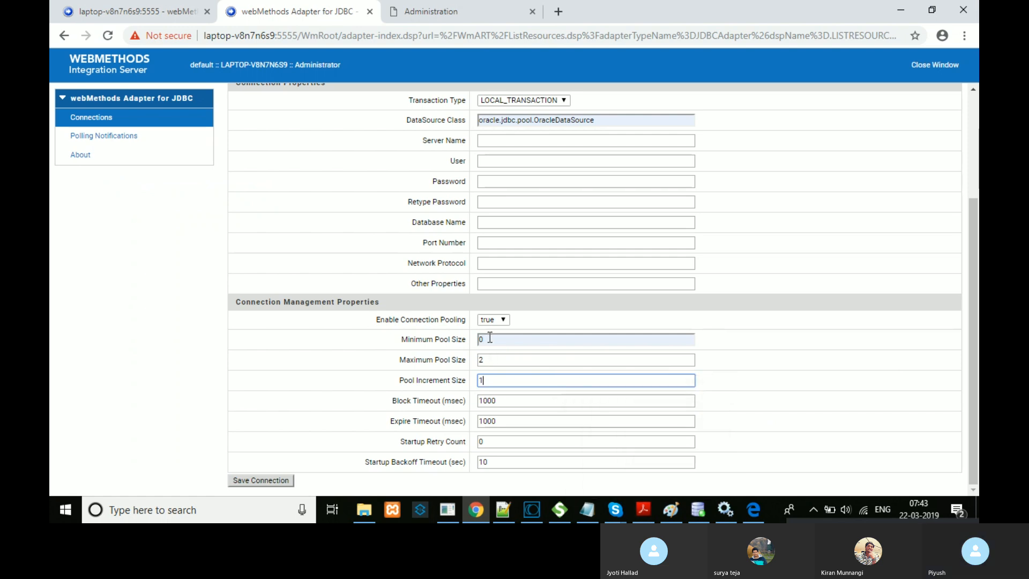
# Step: Change Maximum Pool Size to 100 and Pool Increment Size to 5 on the OracleDataSource connection form
pyautogui.click(490, 360)
pyautogui.moveTo(490, 360); pyautogui.dragTo(477, 362)
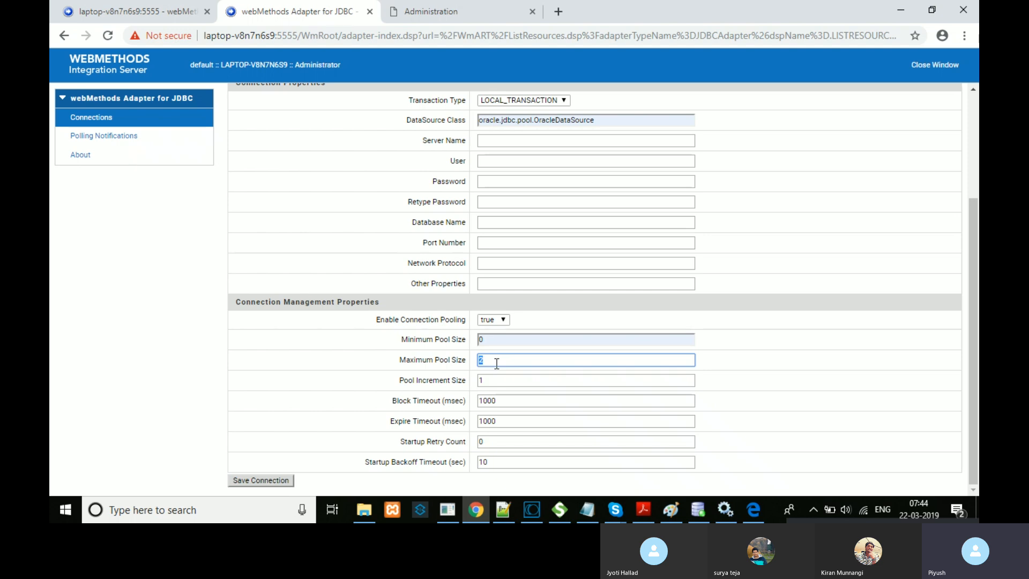
pyautogui.write('1000')
pyautogui.click(499, 381)
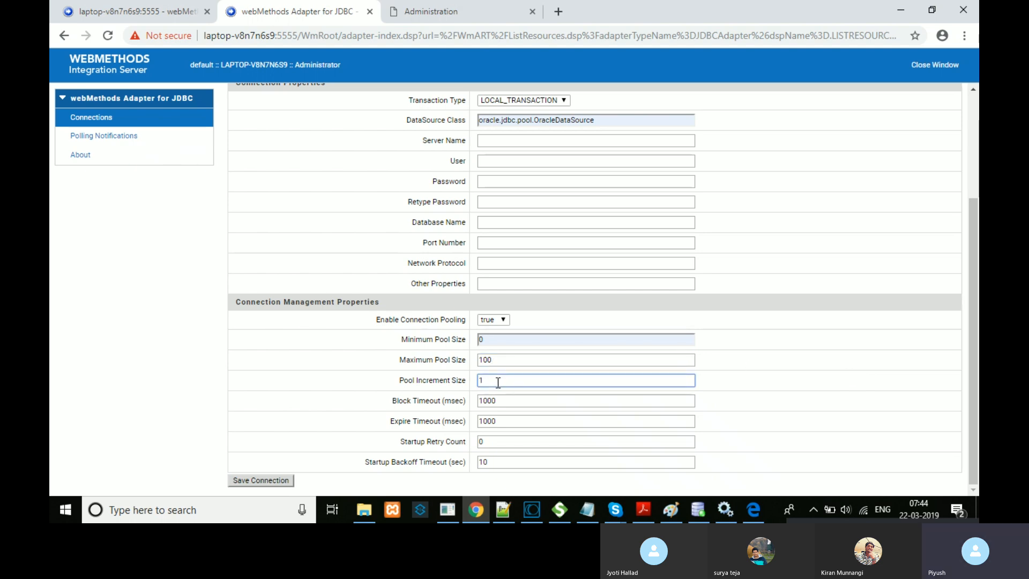
pyautogui.press('BackSpace')
pyautogui.write('5')
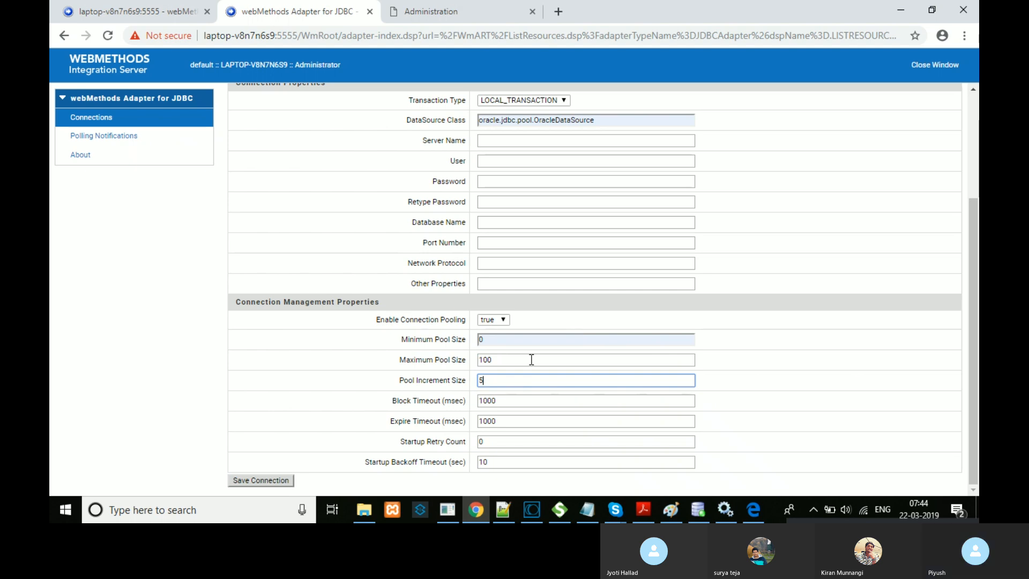
pyautogui.click(747, 370)
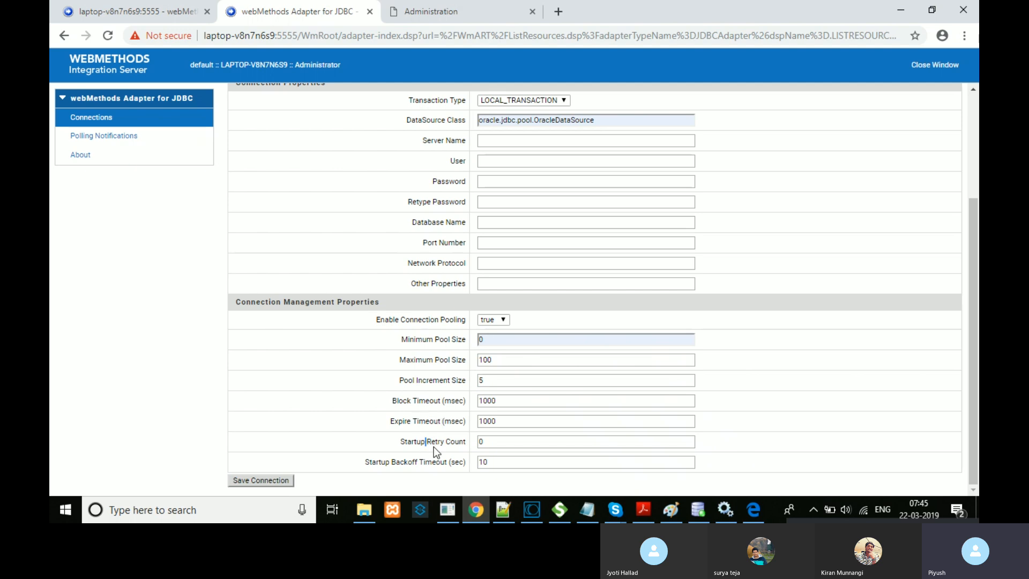
pyautogui.tripleClick(427, 397)
# Step: Put Pool Increment Size back to 1, then return to the numbered pool notes in Notepad++
pyautogui.click(515, 362)
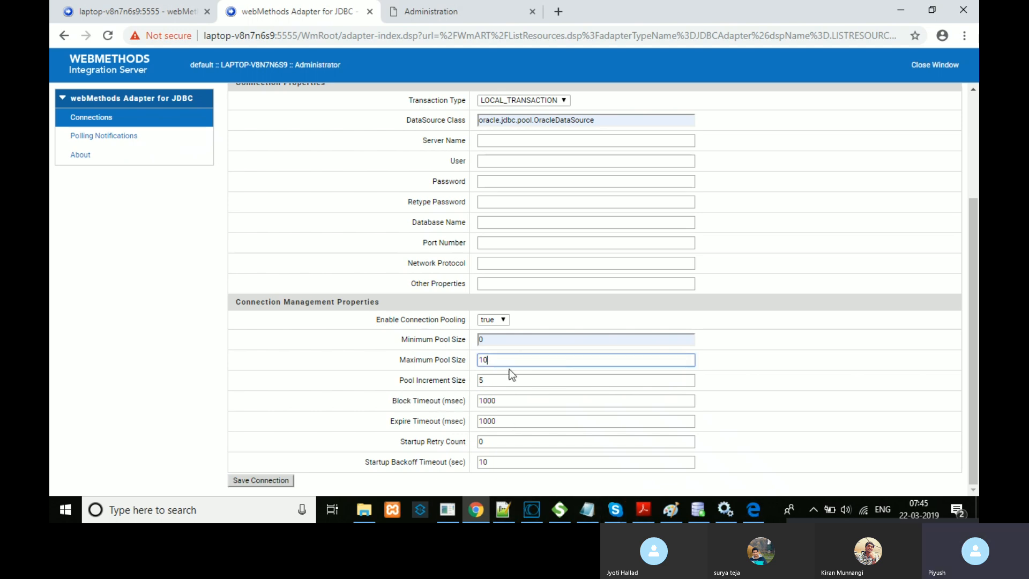
pyautogui.click(492, 381)
pyautogui.press('BackSpace')
pyautogui.write('1')
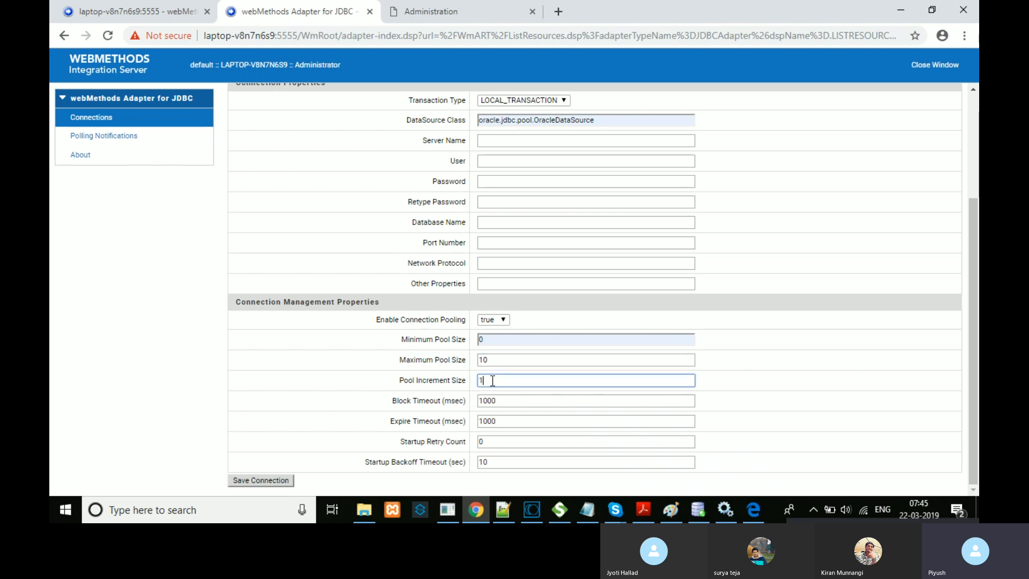
pyautogui.click(503, 510)
pyautogui.moveTo(290, 197); pyautogui.dragTo(78, 78)
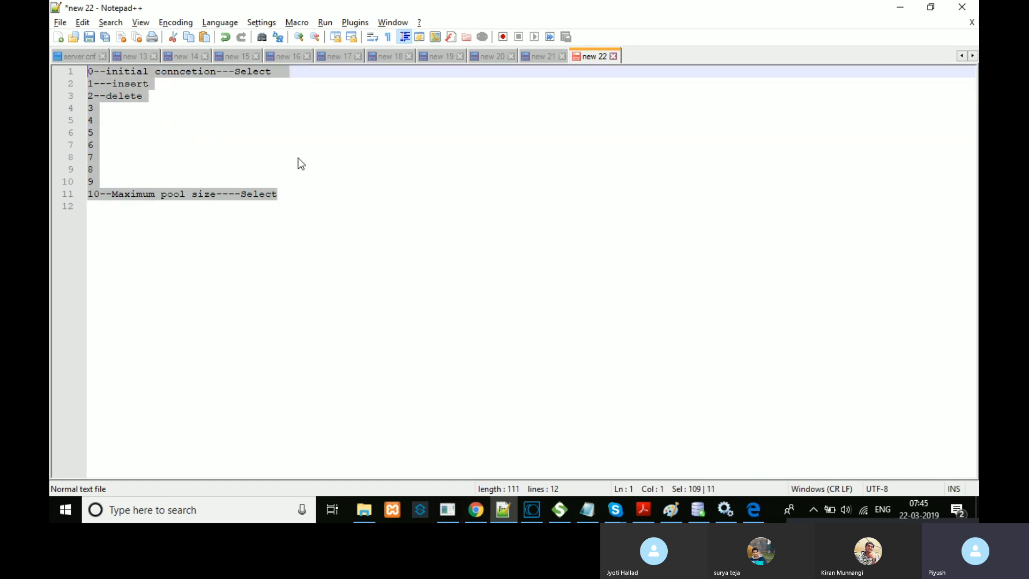
# Step: Append '---' to line 1 of the notes and add a new '11--New' entry below line 11
pyautogui.click(304, 80)
pyautogui.click(298, 73)
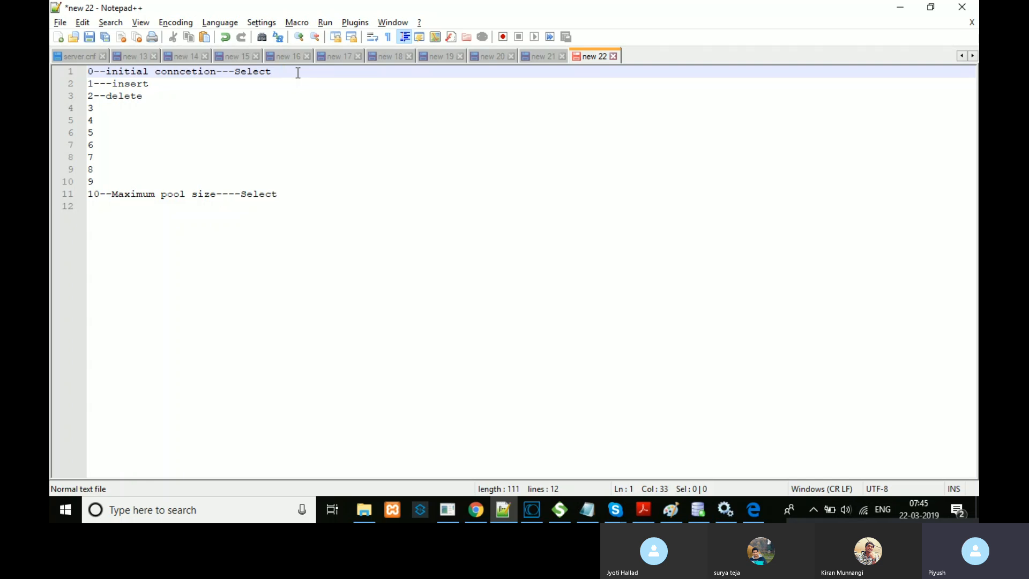
pyautogui.write('---')
pyautogui.click(309, 195)
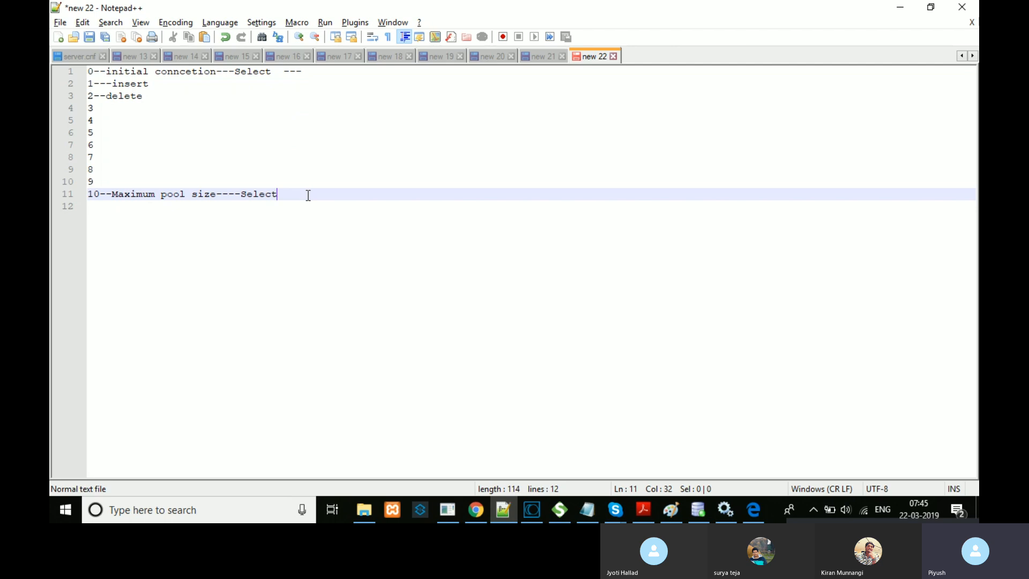
pyautogui.press('Return')
pyautogui.press('Return')
pyautogui.press('Return')
pyautogui.write('11')
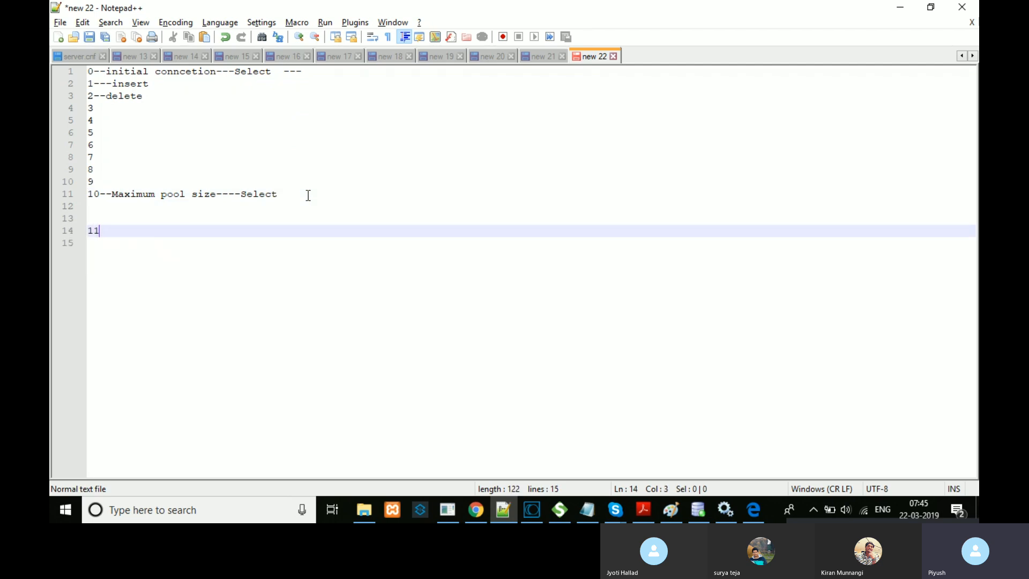
pyautogui.write('--New')
# Step: Highlight lines 8 to 11 and key words in the notes, then go back to the webMethods connection form
pyautogui.moveTo(278, 194); pyautogui.dragTo(92, 73)
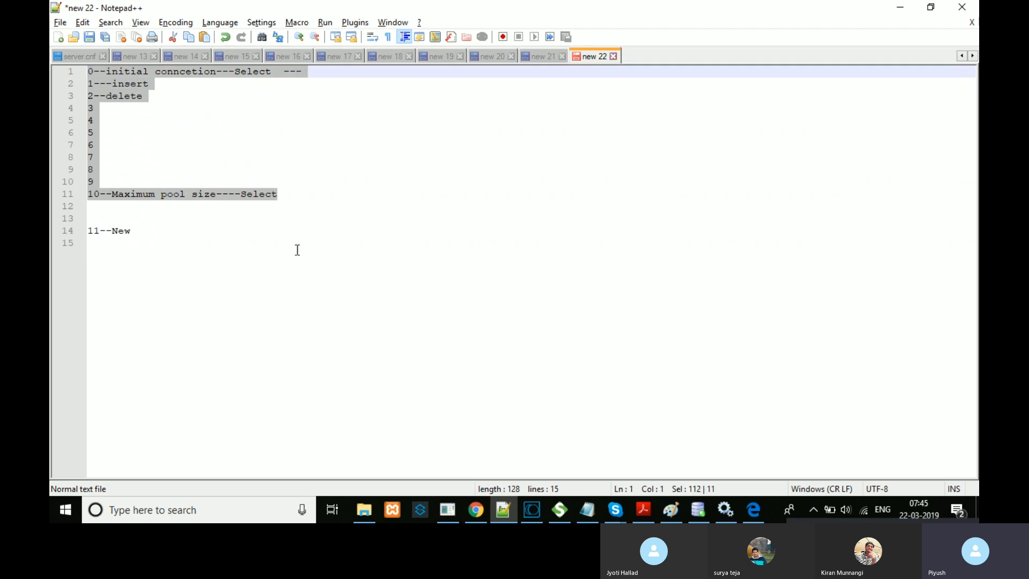
pyautogui.moveTo(320, 237); pyautogui.dragTo(319, 223)
pyautogui.moveTo(289, 190); pyautogui.dragTo(93, 73)
pyautogui.doubleClick(297, 79)
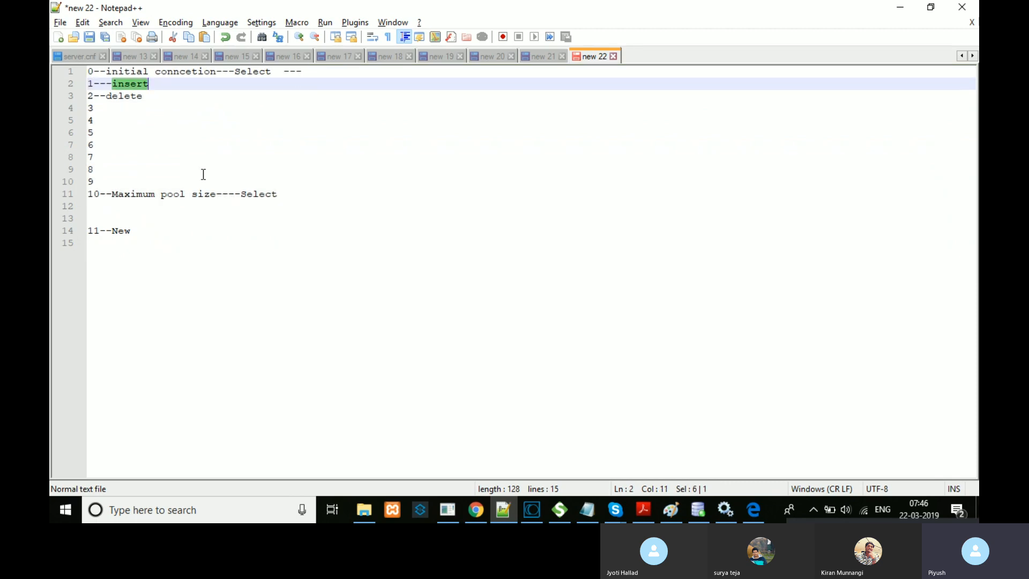
pyautogui.click(165, 225)
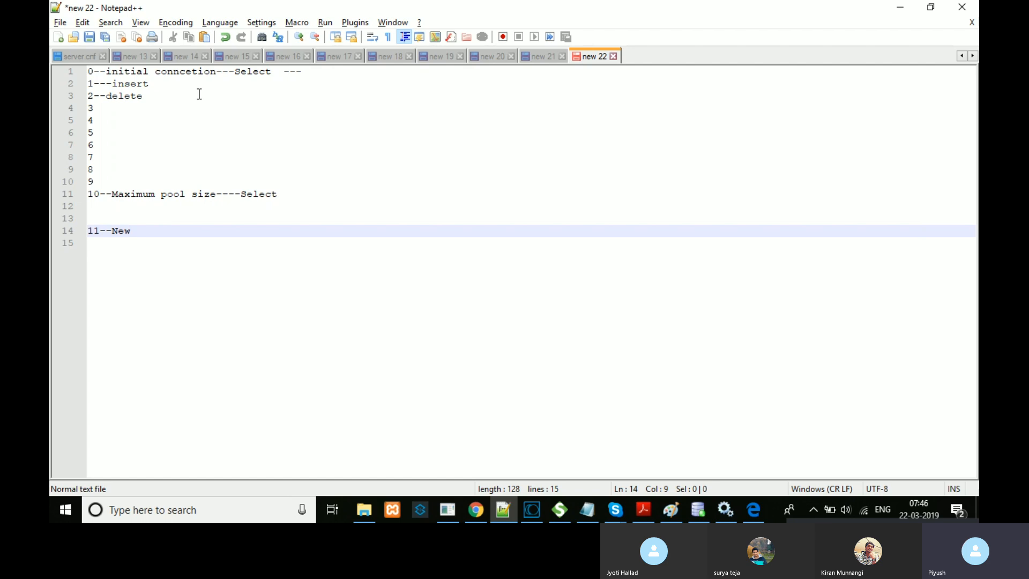
pyautogui.doubleClick(203, 71)
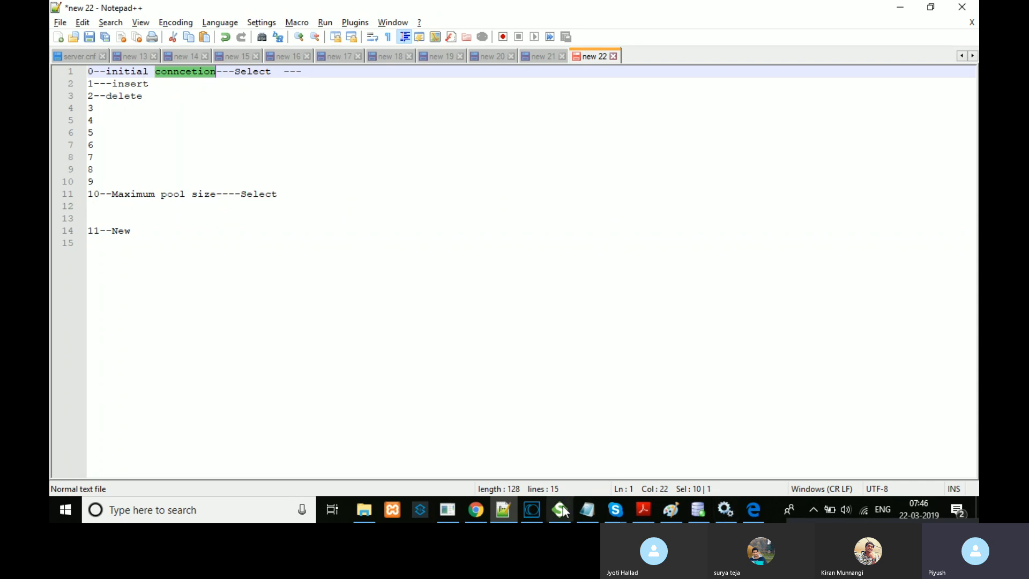
pyautogui.doubleClick(126, 231)
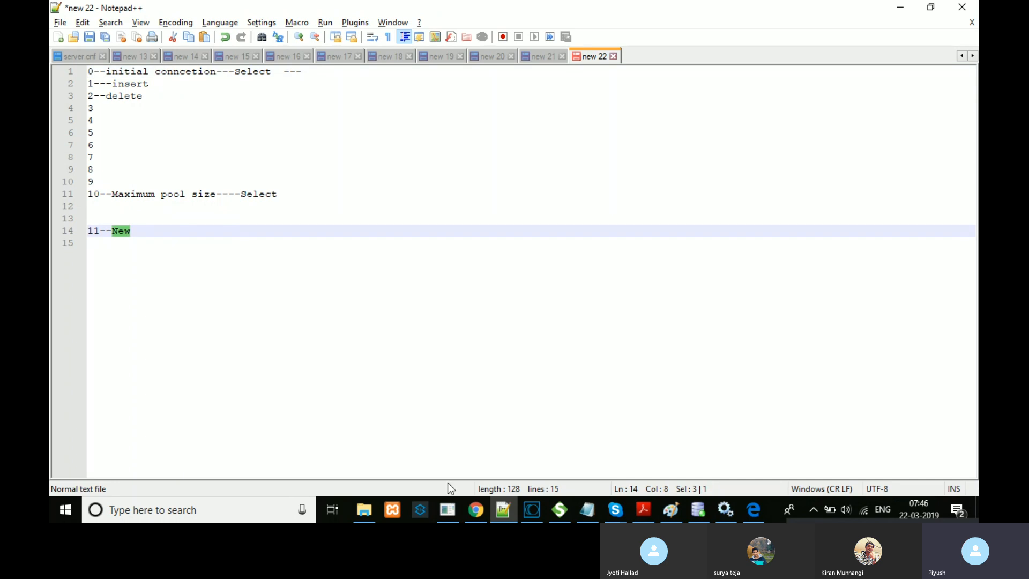
pyautogui.click(481, 510)
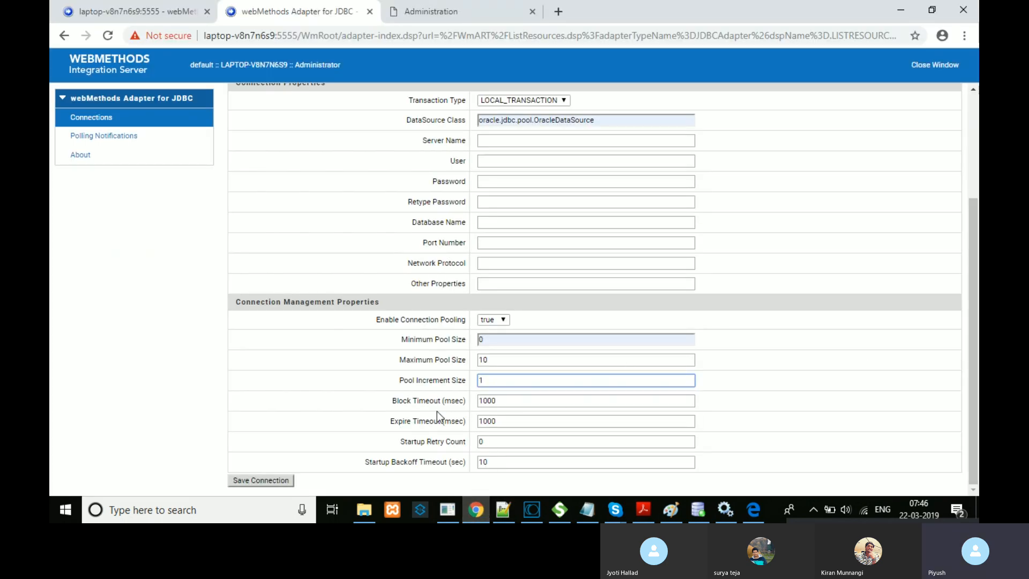
pyautogui.tripleClick(423, 421)
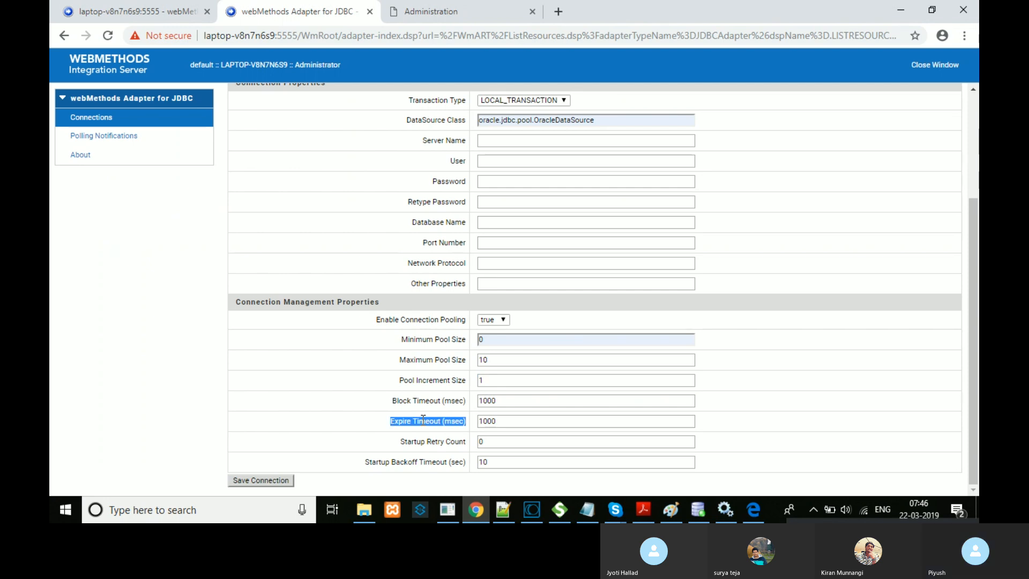
pyautogui.moveTo(537, 422); pyautogui.dragTo(477, 427)
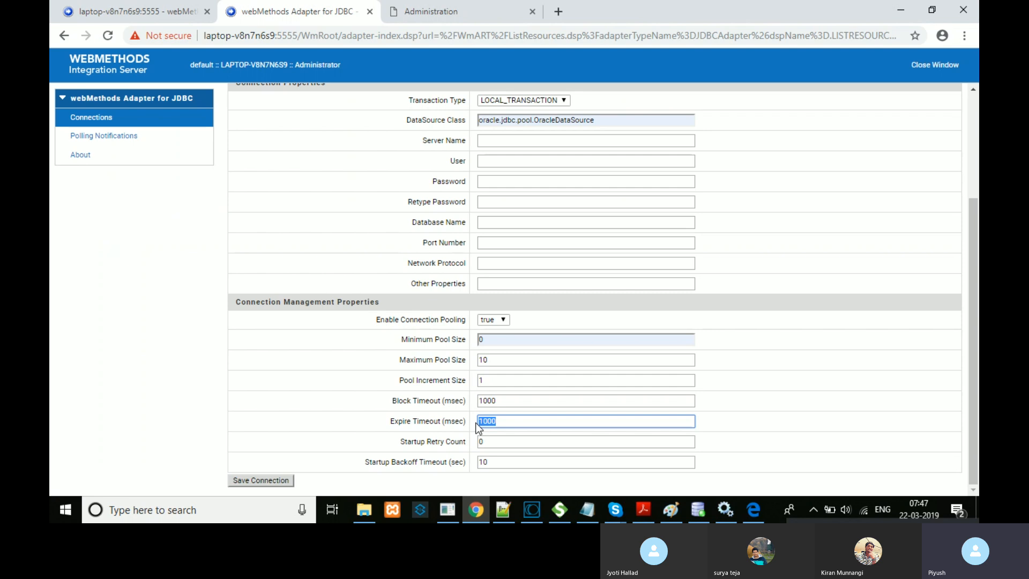
pyautogui.click(444, 419)
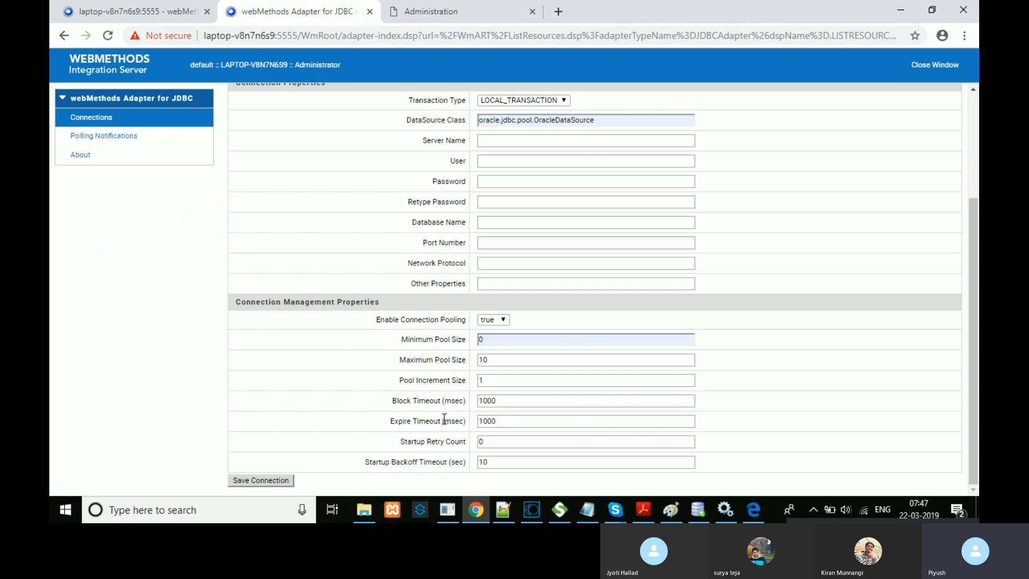
pyautogui.tripleClick(429, 425)
pyautogui.tripleClick(433, 399)
pyautogui.click(501, 510)
pyautogui.tripleClick(239, 73)
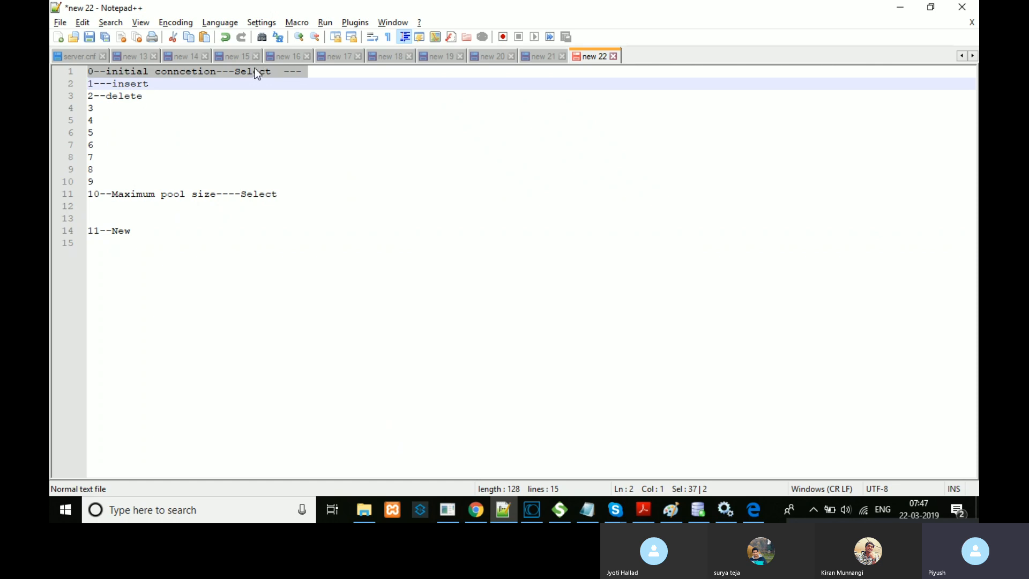
pyautogui.doubleClick(255, 71)
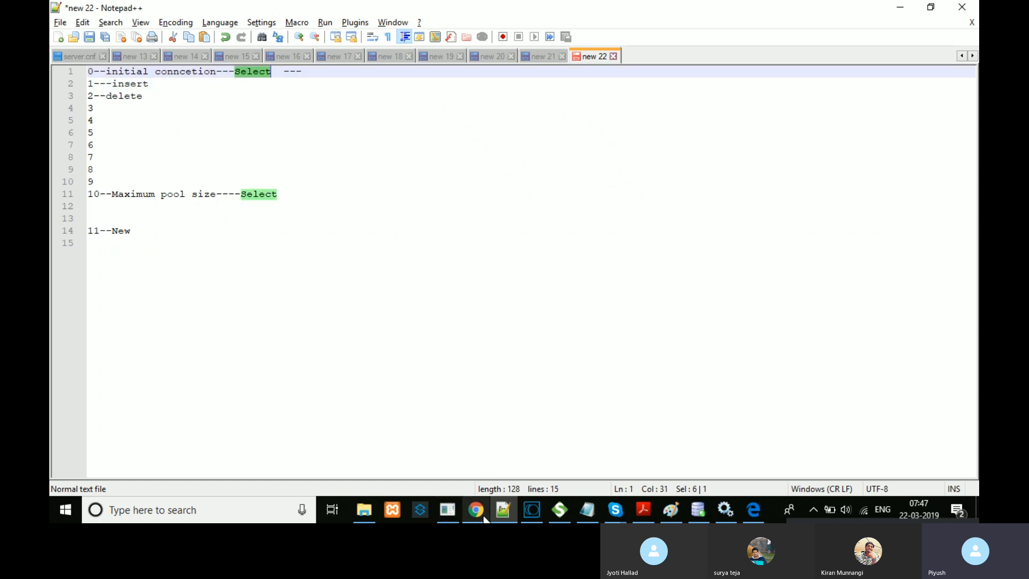
pyautogui.moveTo(484, 518)
pyautogui.click(507, 399)
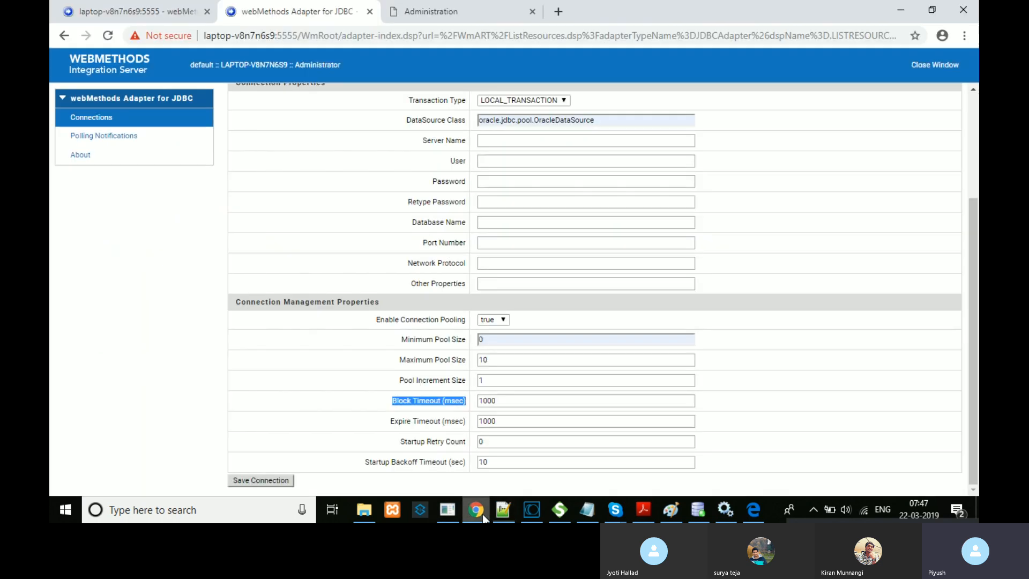
# Step: Highlight the Block Timeout value 1000 and the Startup Retry Count and Startup Backoff Timeout fields
pyautogui.doubleClick(507, 397)
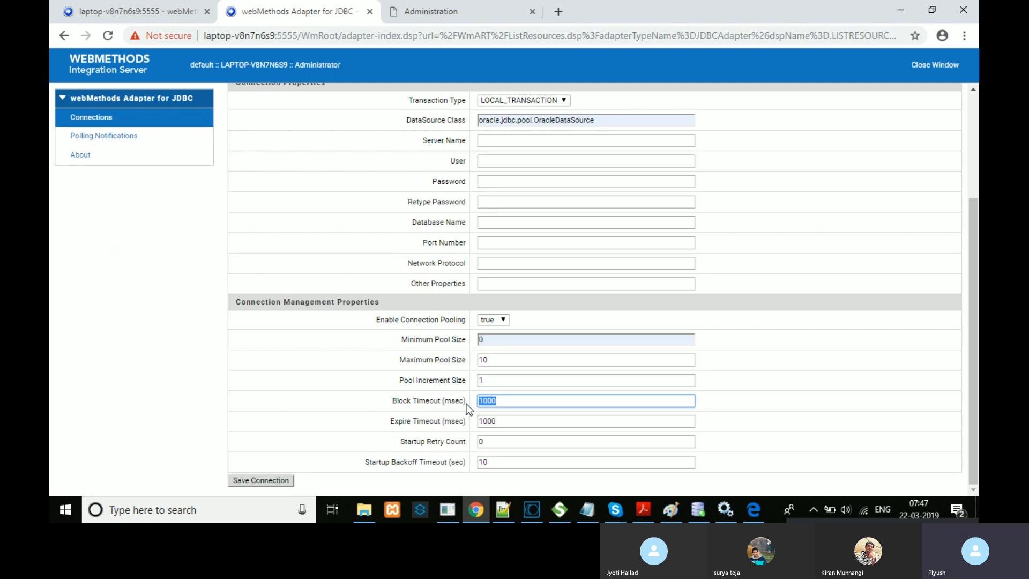
pyautogui.doubleClick(427, 400)
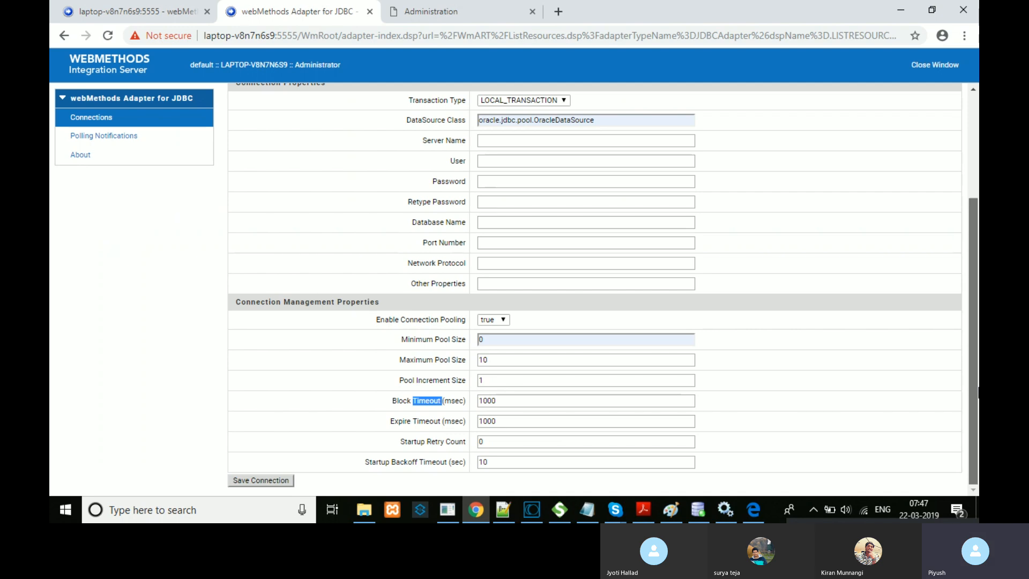
pyautogui.scroll(1, 970, 386)
pyautogui.scroll(-1, 967, 381)
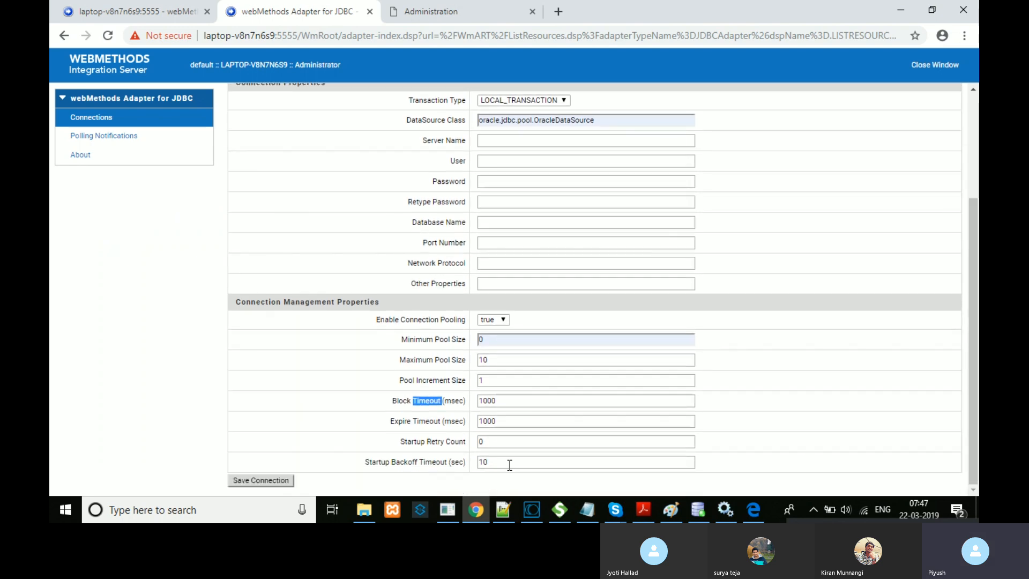
pyautogui.doubleClick(455, 441)
pyautogui.doubleClick(426, 463)
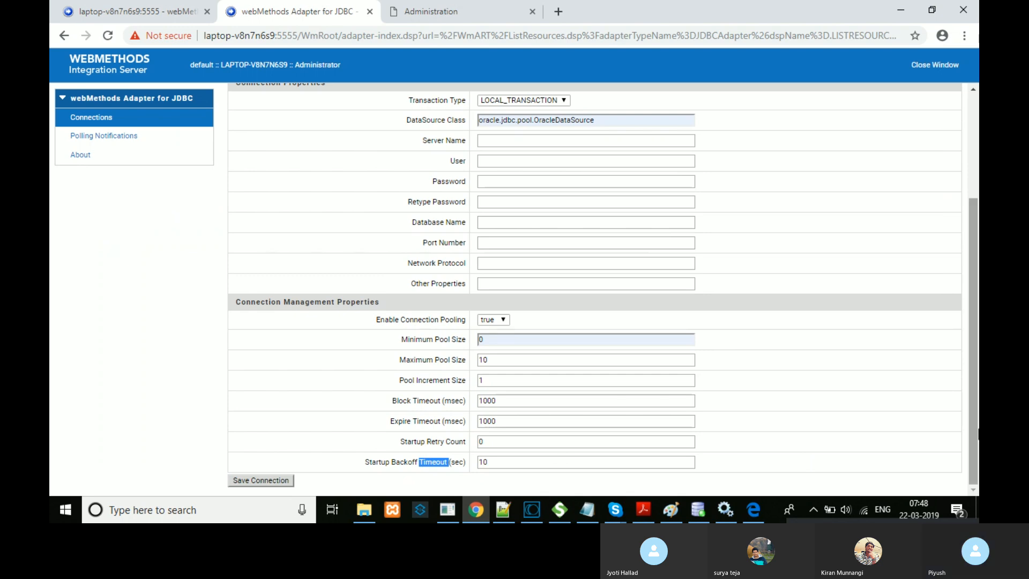
# Step: List the Transaction Type options LOCAL_TRANSACTION, XA_TRANSACTION and NO_TRANSACTION, then return to Paint
pyautogui.moveTo(973, 432); pyautogui.dragTo(973, 359)
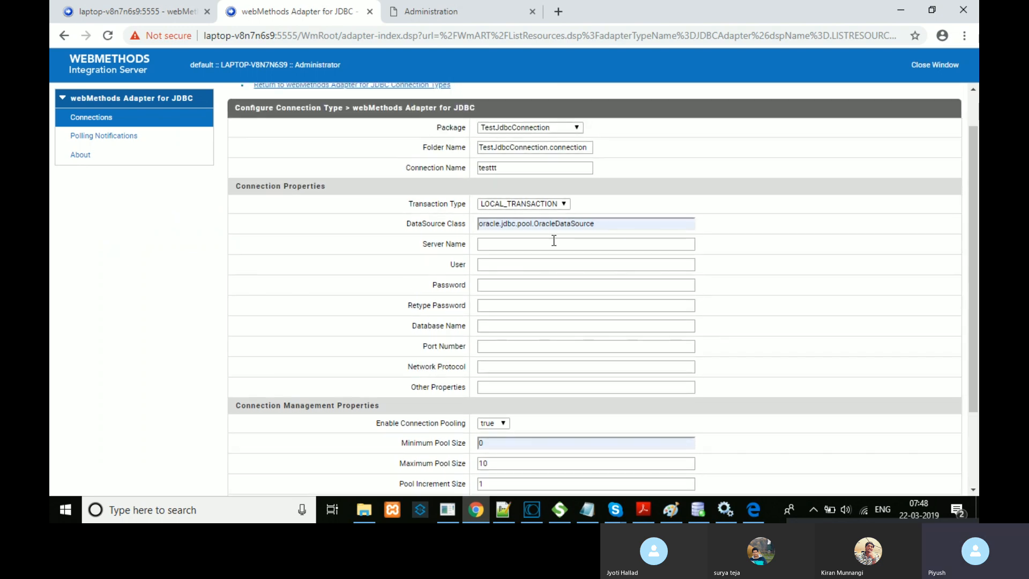
pyautogui.click(565, 203)
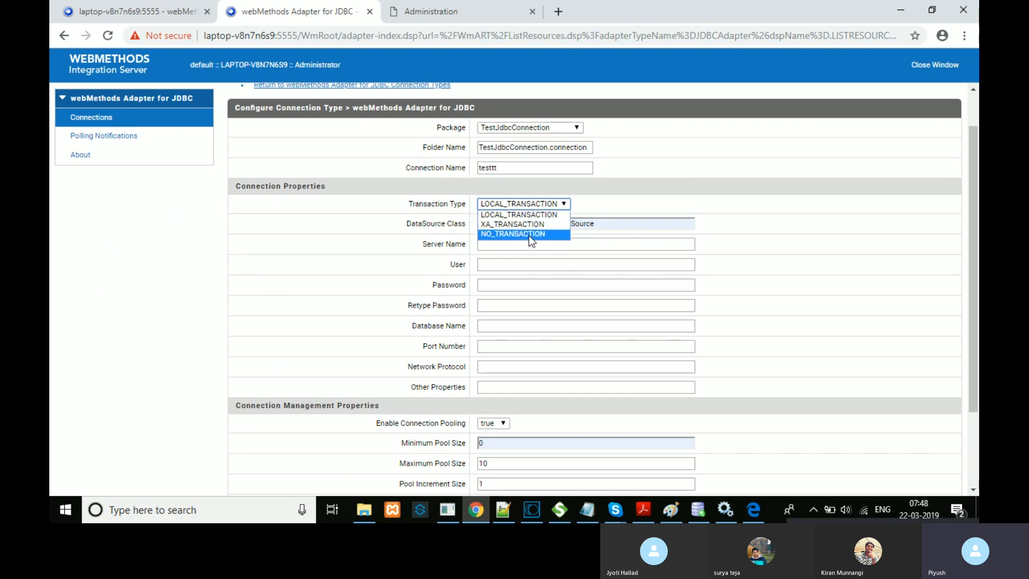
pyautogui.click(669, 511)
# Step: Start a new blank picture without saving the old one and write an underlined LocalTxn heading
pyautogui.click(55, 27)
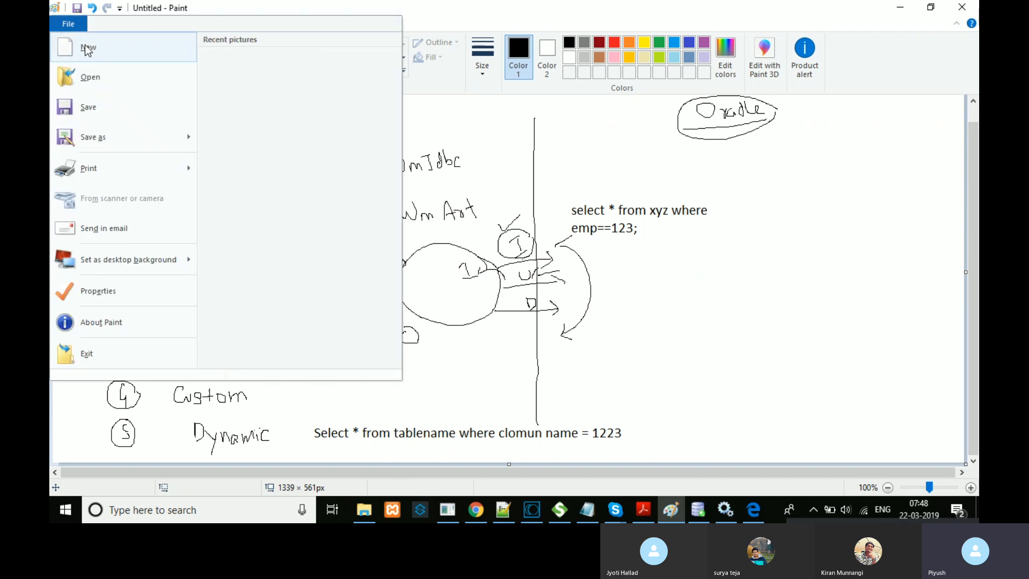
pyautogui.click(89, 48)
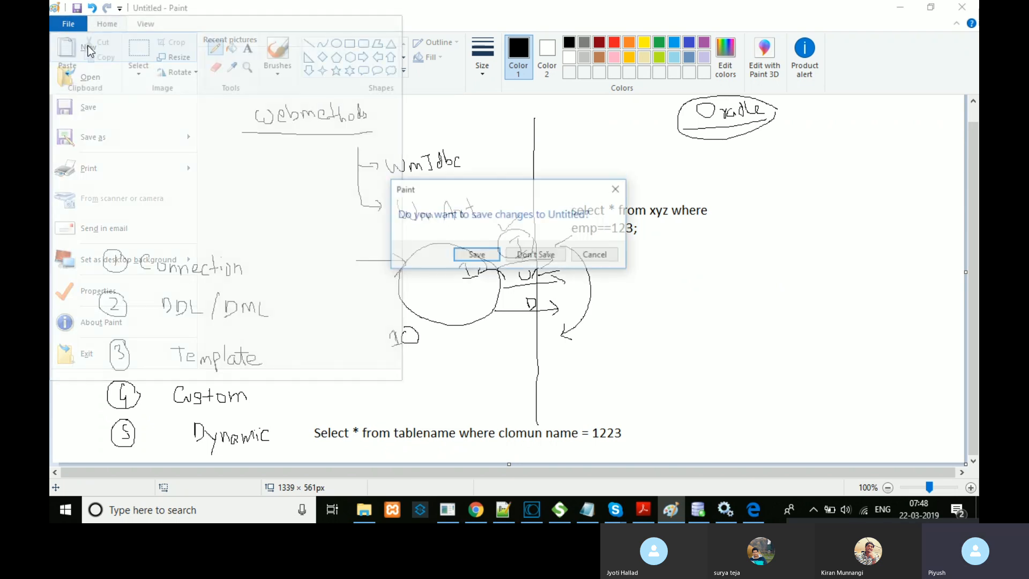
pyautogui.click(536, 253)
pyautogui.moveTo(111, 116)
pyautogui.mouseDown()
pyautogui.moveTo(123, 133)
pyautogui.moveTo(163, 134)
pyautogui.moveTo(167, 117)
pyautogui.moveTo(167, 137)
pyautogui.moveTo(177, 129)
pyautogui.mouseUp()
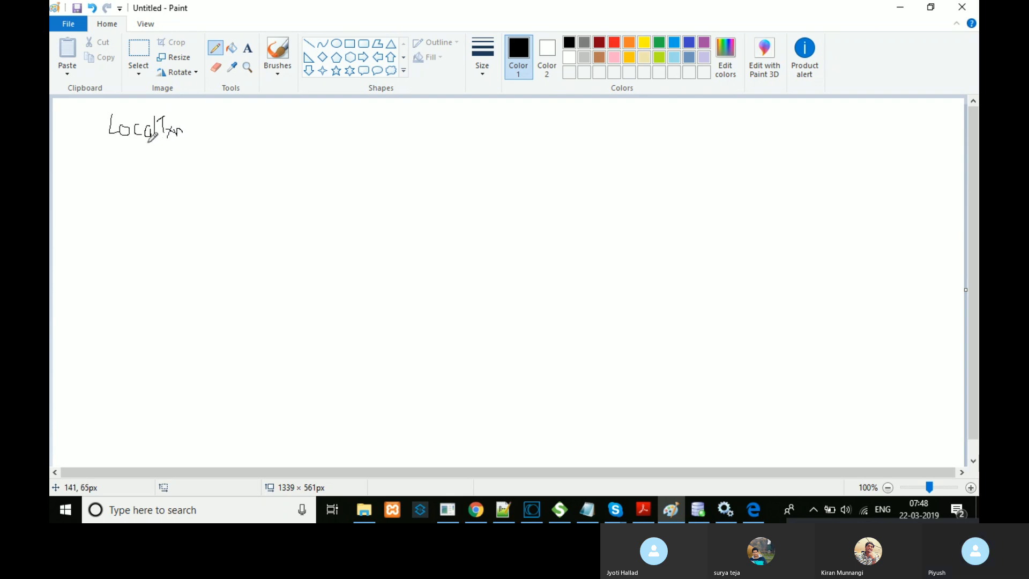
pyautogui.moveTo(100, 143); pyautogui.dragTo(184, 144)
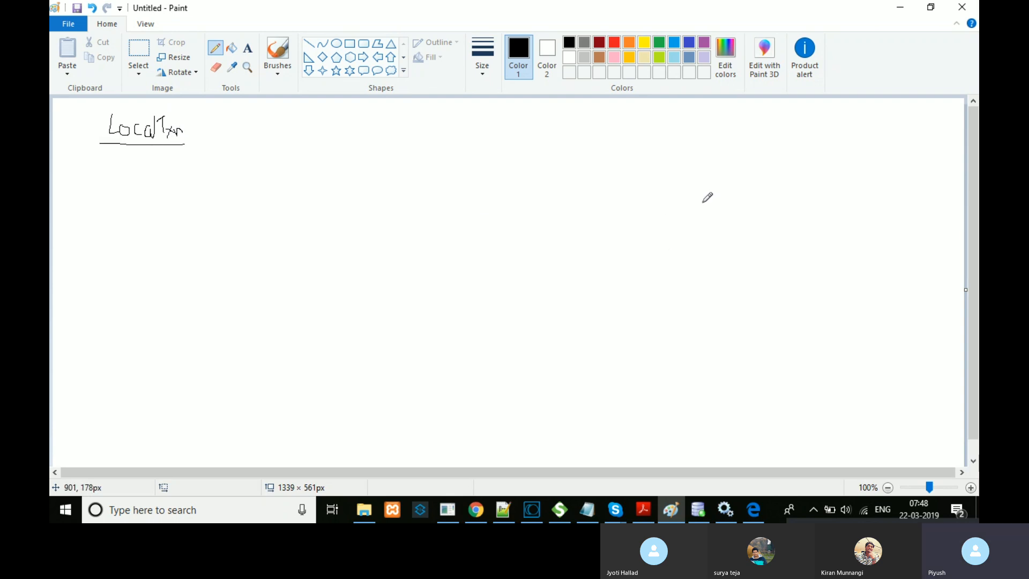
# Step: Draw a divider, an Oracle emp table with three rows, and an underlined Insert label
pyautogui.moveTo(629, 331); pyautogui.dragTo(637, 450)
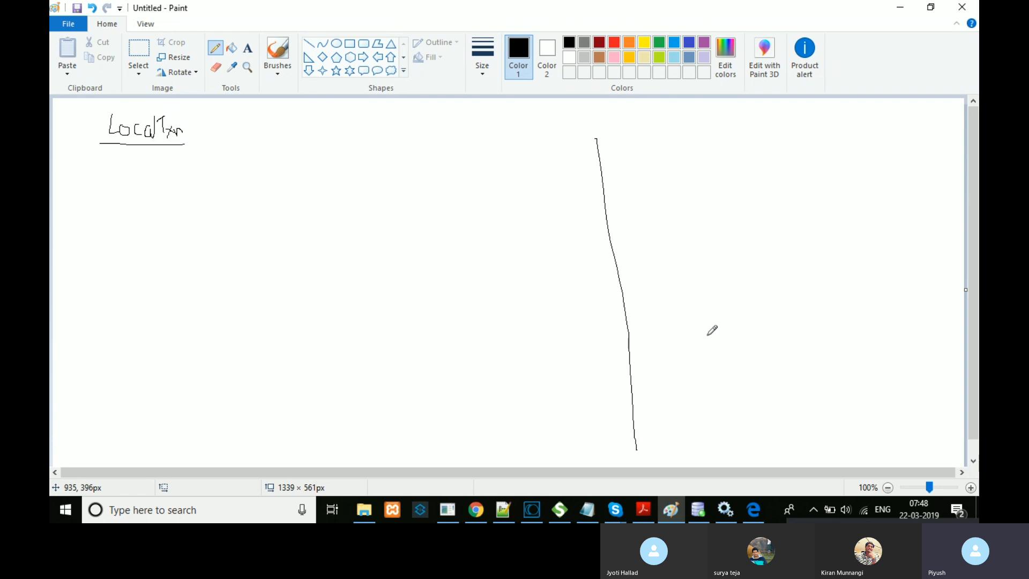
pyautogui.moveTo(740, 124)
pyautogui.mouseDown()
pyautogui.moveTo(784, 138)
pyautogui.moveTo(795, 114)
pyautogui.moveTo(808, 138)
pyautogui.moveTo(825, 143)
pyautogui.mouseUp()
pyautogui.moveTo(747, 208); pyautogui.dragTo(761, 273)
pyautogui.moveTo(748, 208)
pyautogui.mouseDown()
pyautogui.moveTo(834, 196)
pyautogui.moveTo(875, 223)
pyautogui.moveTo(882, 262)
pyautogui.moveTo(761, 281)
pyautogui.moveTo(770, 286)
pyautogui.mouseUp()
pyautogui.moveTo(780, 189)
pyautogui.mouseDown()
pyautogui.moveTo(805, 191)
pyautogui.moveTo(808, 183)
pyautogui.moveTo(809, 196)
pyautogui.mouseUp()
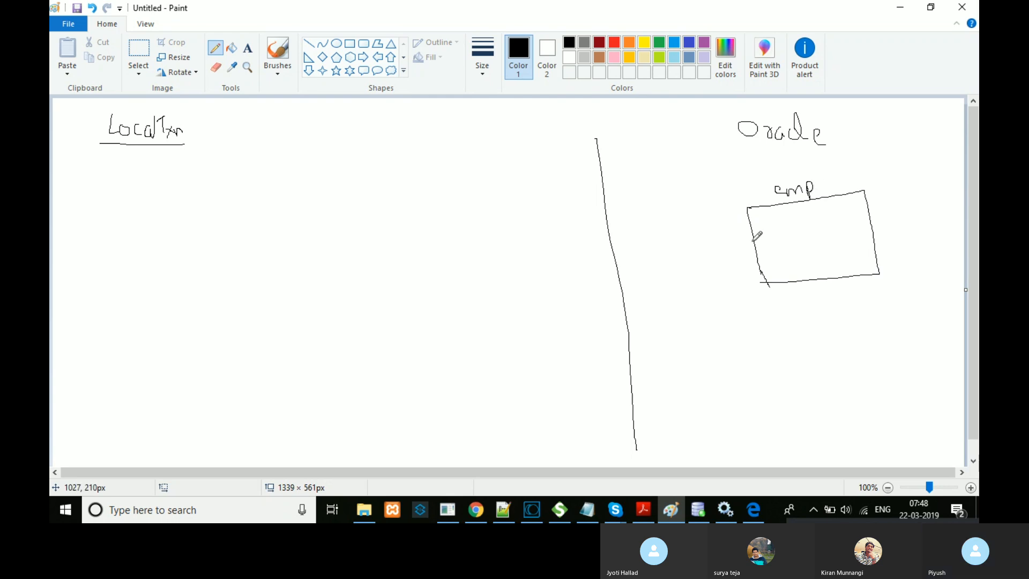
pyautogui.moveTo(752, 229); pyautogui.dragTo(863, 215)
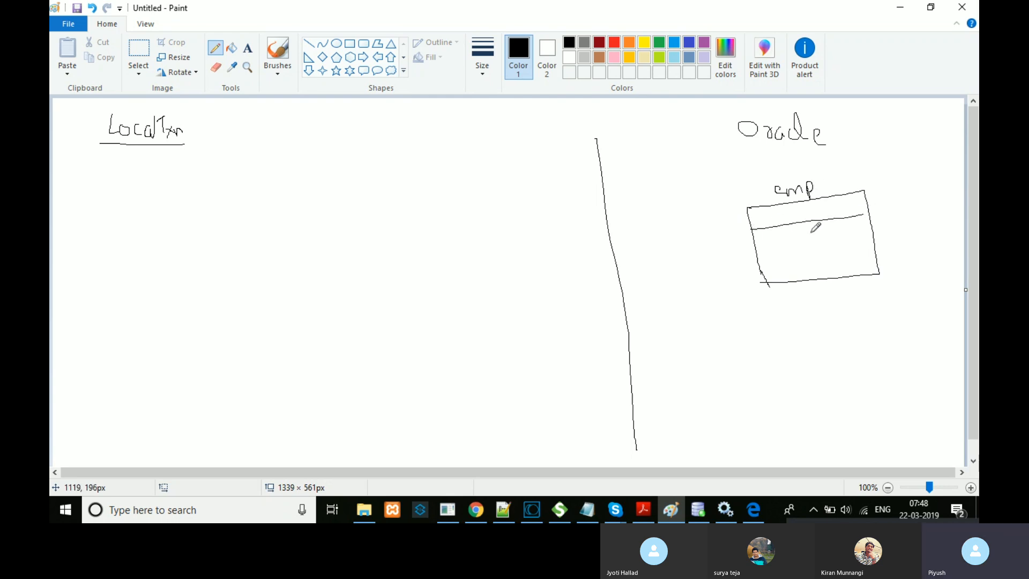
pyautogui.moveTo(759, 252); pyautogui.dragTo(908, 237)
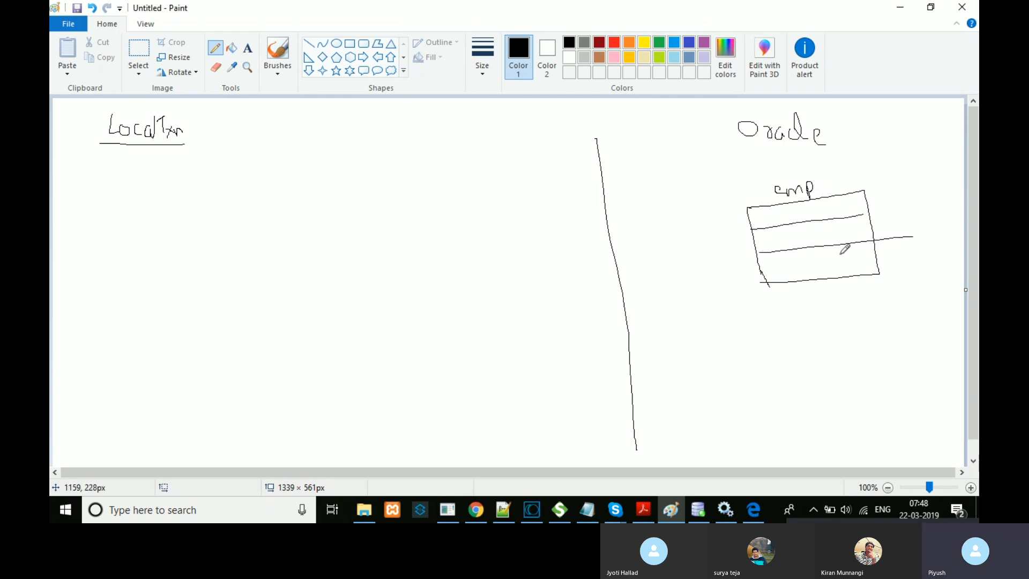
pyautogui.moveTo(761, 272); pyautogui.dragTo(872, 258)
pyautogui.moveTo(461, 179)
pyautogui.mouseDown()
pyautogui.moveTo(476, 176)
pyautogui.moveTo(469, 194)
pyautogui.moveTo(515, 180)
pyautogui.moveTo(529, 190)
pyautogui.moveTo(532, 177)
pyautogui.mouseUp()
pyautogui.moveTo(450, 211); pyautogui.dragTo(533, 199)
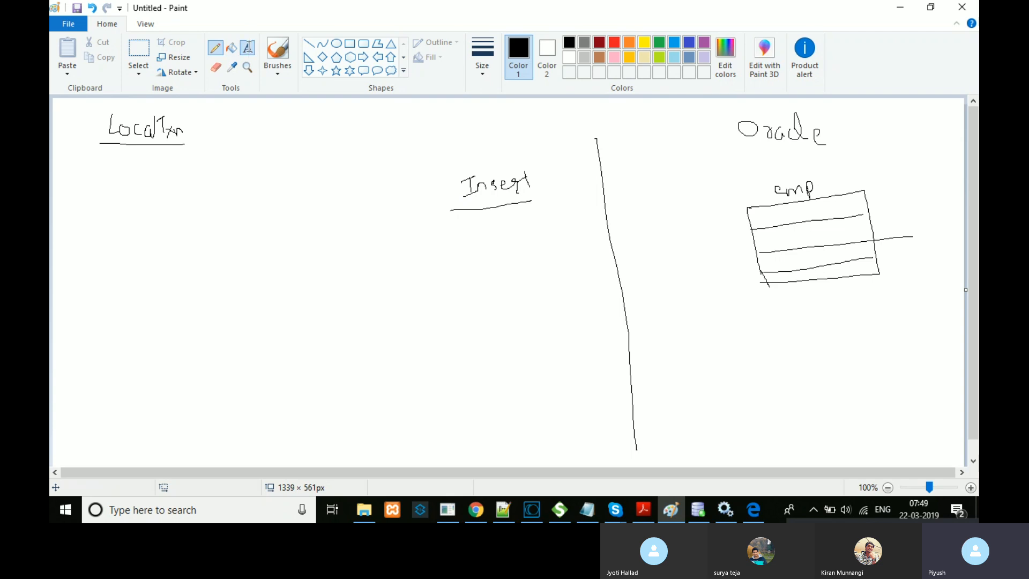
# Step: Type 'start transaction', 'commit transaction' and 'rollback transaction' in a text box right of the divider
pyautogui.click(245, 48)
pyautogui.click(626, 169)
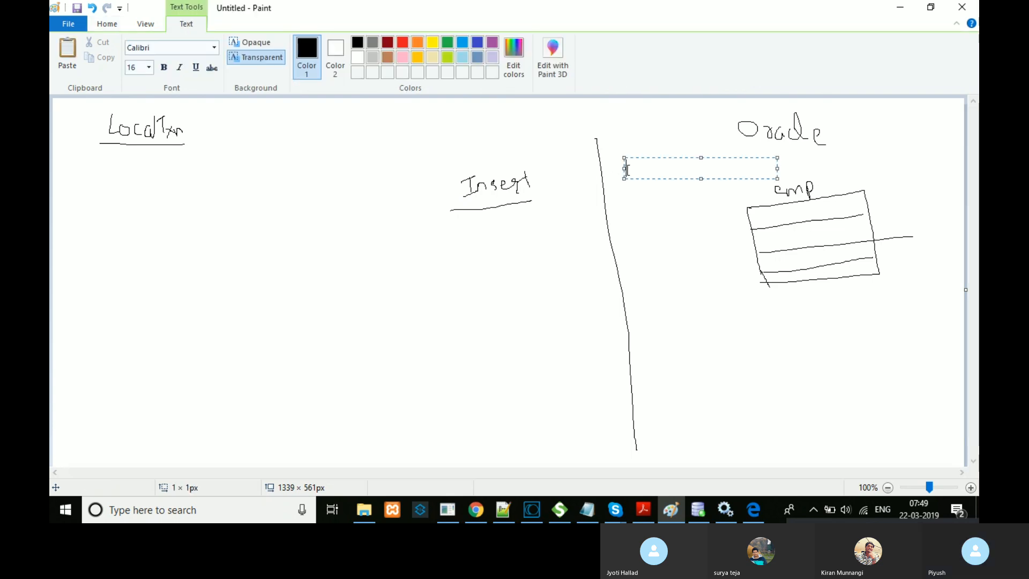
pyautogui.write('dtar')
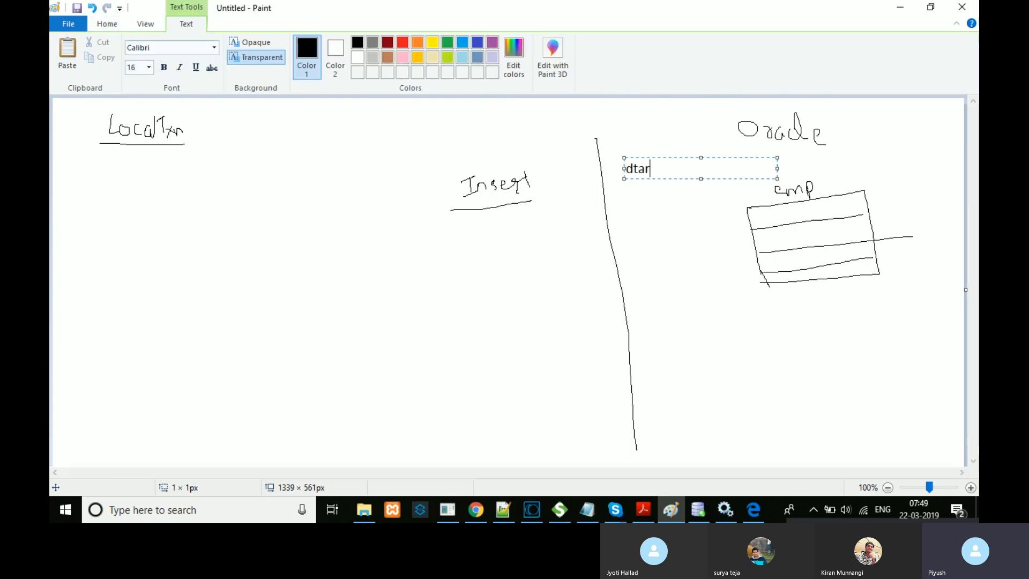
pyautogui.press('BackSpace')
pyautogui.press('BackSpace')
pyautogui.press('BackSpace')
pyautogui.press('BackSpace')
pyautogui.write('start tran')
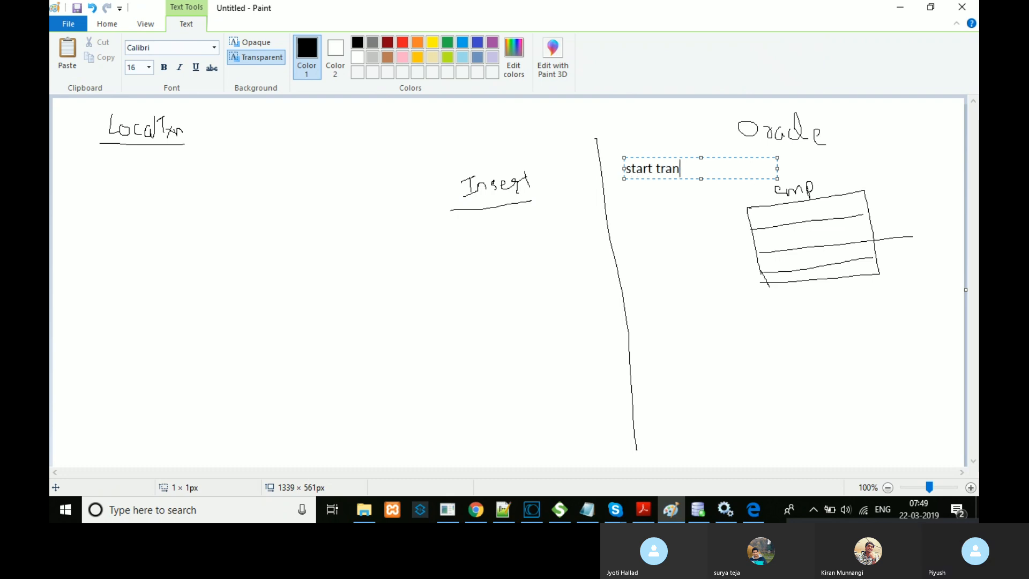
pyautogui.press('BackSpace')
pyautogui.press('BackSpace')
pyautogui.press('BackSpace')
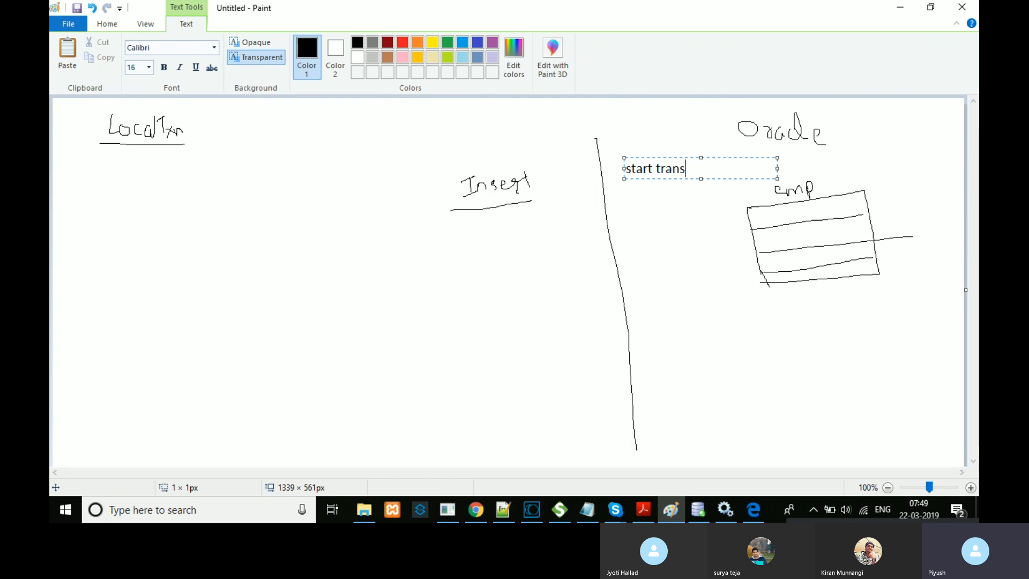
pyautogui.write('sacti')
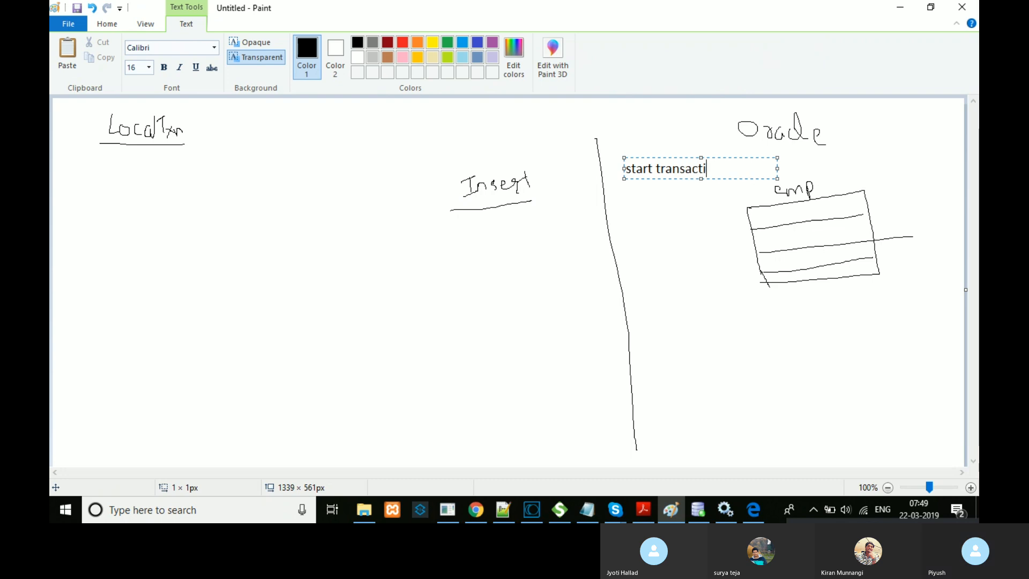
pyautogui.write('on')
pyautogui.press('Return')
pyautogui.press('Return')
pyautogui.write('com')
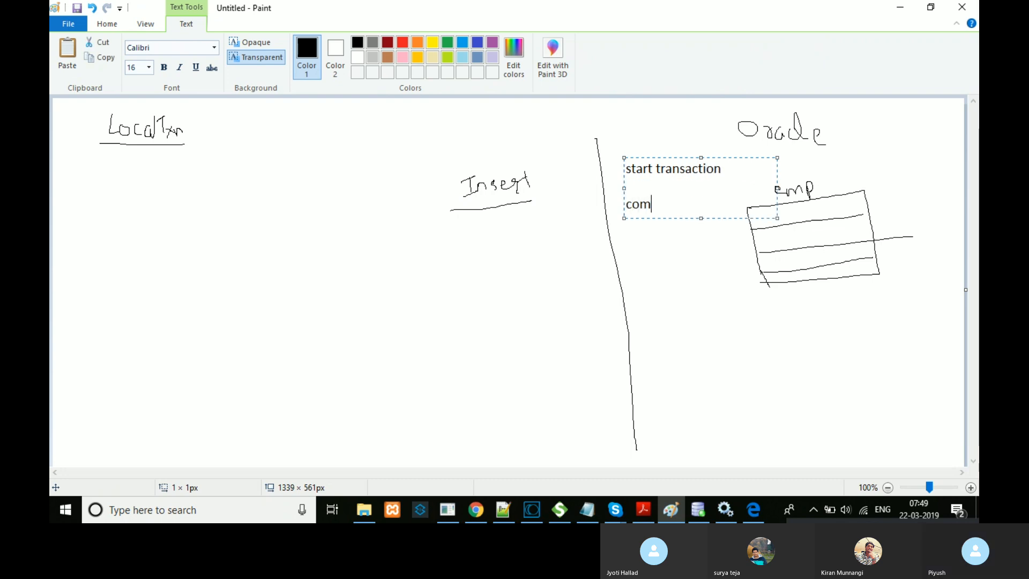
pyautogui.write('mit transaction')
pyautogui.press('Return')
pyautogui.press('Return')
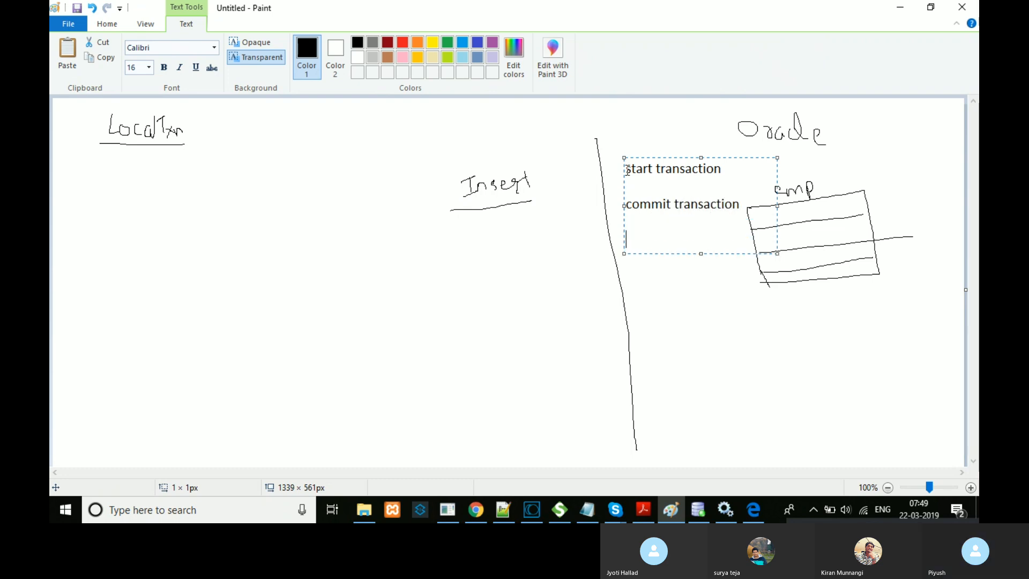
pyautogui.write('rollbac')
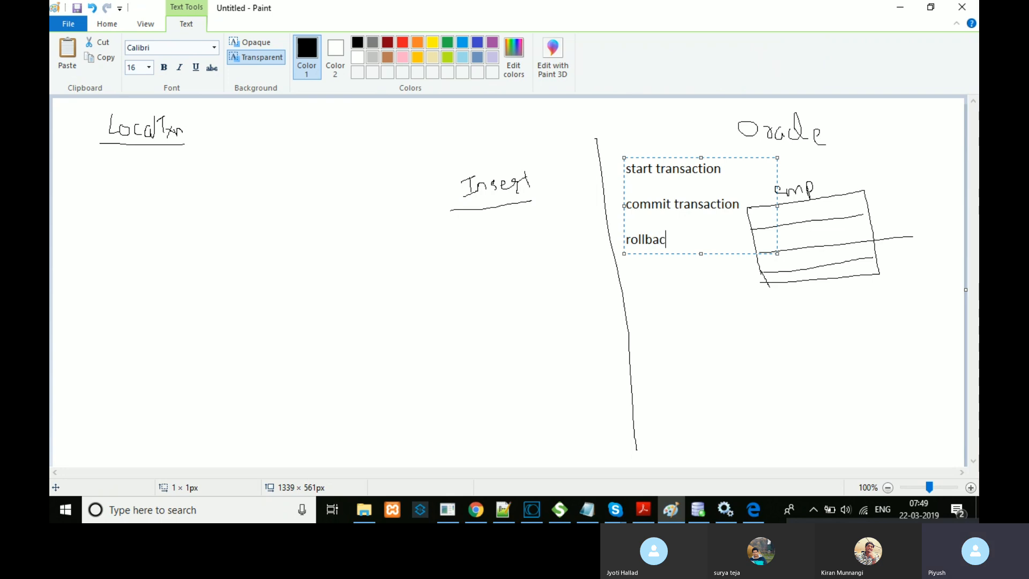
pyautogui.write('k transac')
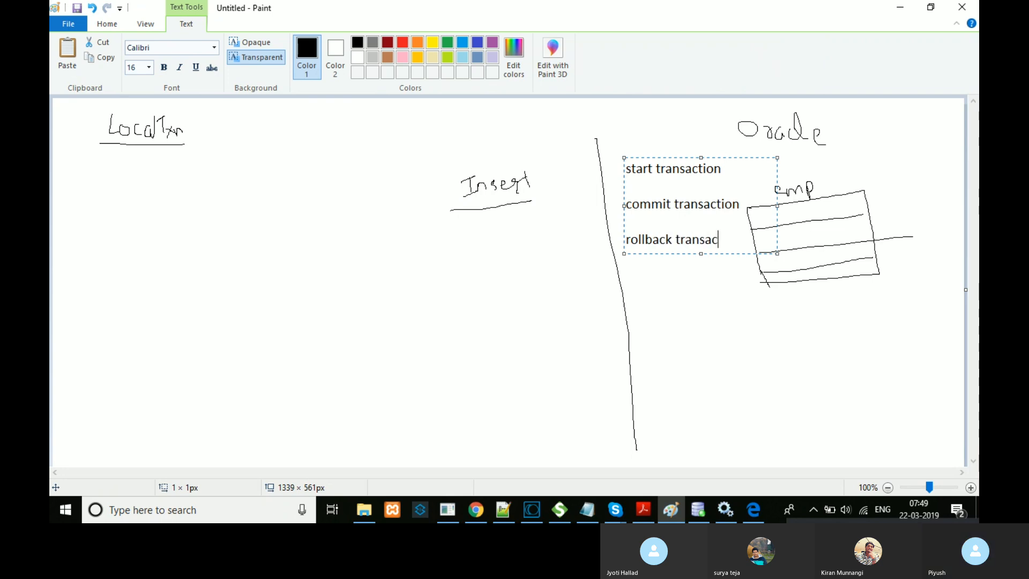
pyautogui.write('tion')
pyautogui.click(646, 270)
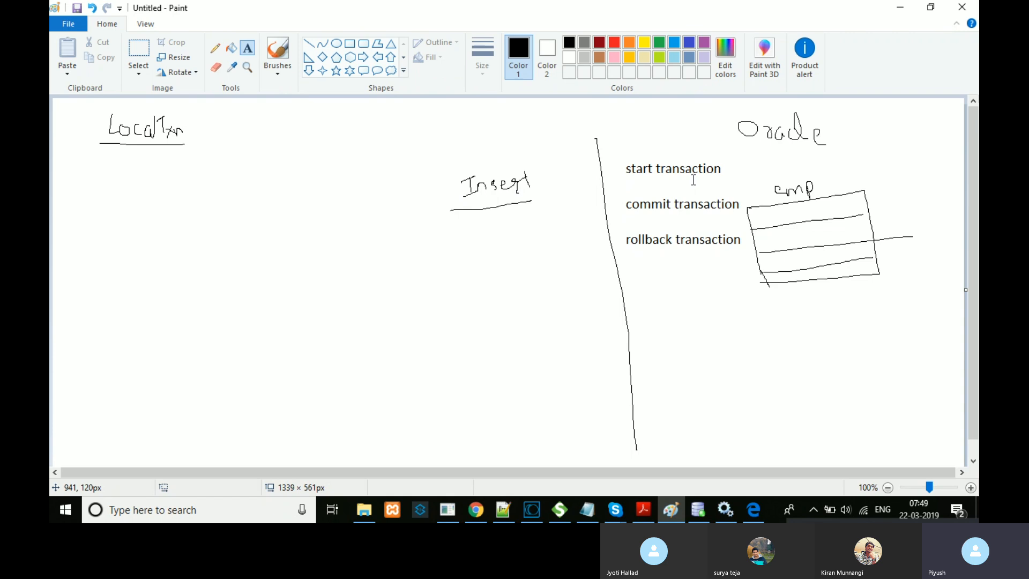
# Step: With the pencil, curve a line from start transaction to rollback transaction and draw an arrow at LocalTxn
pyautogui.click(628, 168)
pyautogui.click(649, 185)
pyautogui.click(215, 52)
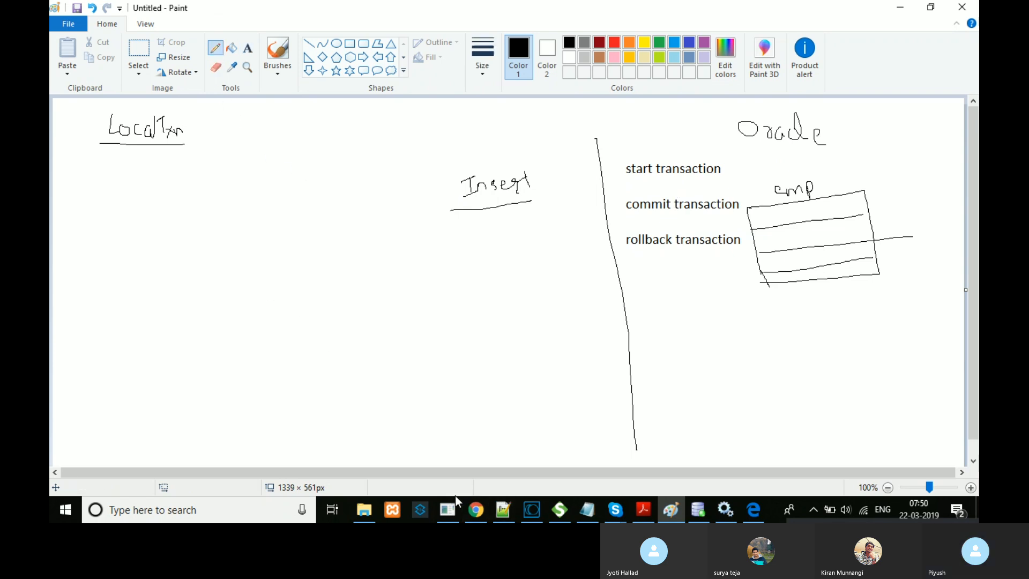
pyautogui.click(475, 510)
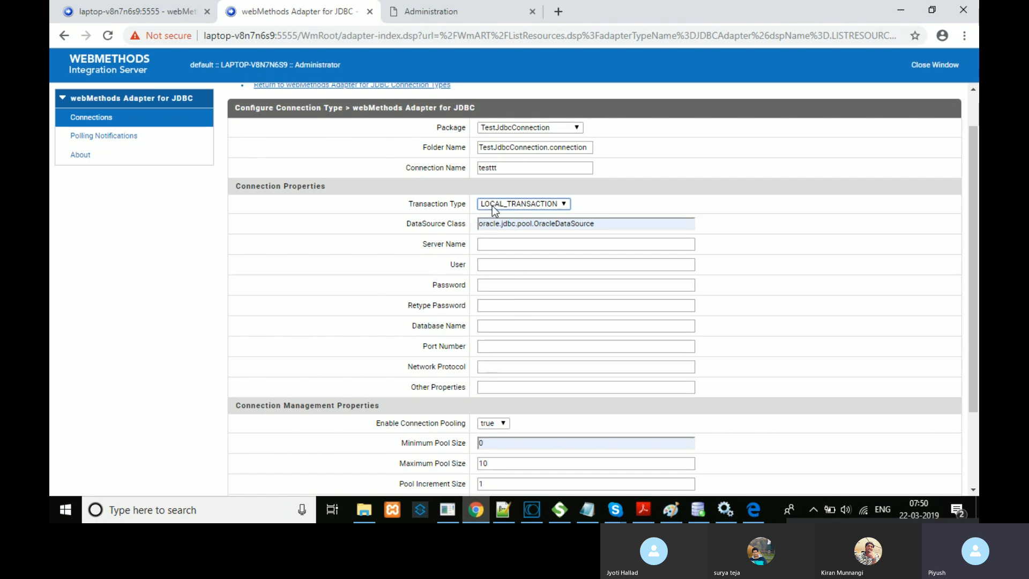
pyautogui.click(671, 510)
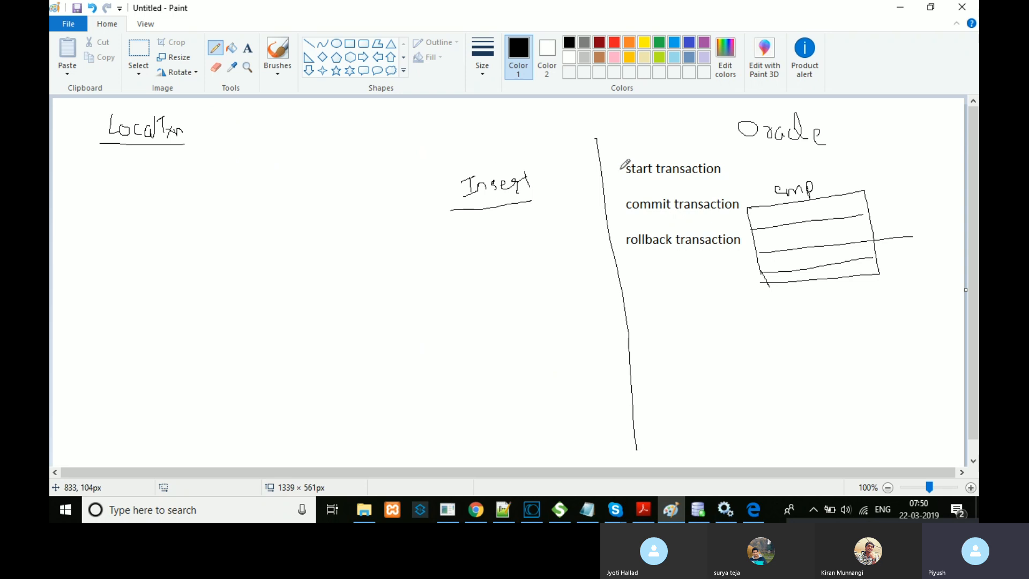
pyautogui.moveTo(617, 172)
pyautogui.mouseDown()
pyautogui.moveTo(611, 206)
pyautogui.moveTo(624, 241)
pyautogui.mouseUp()
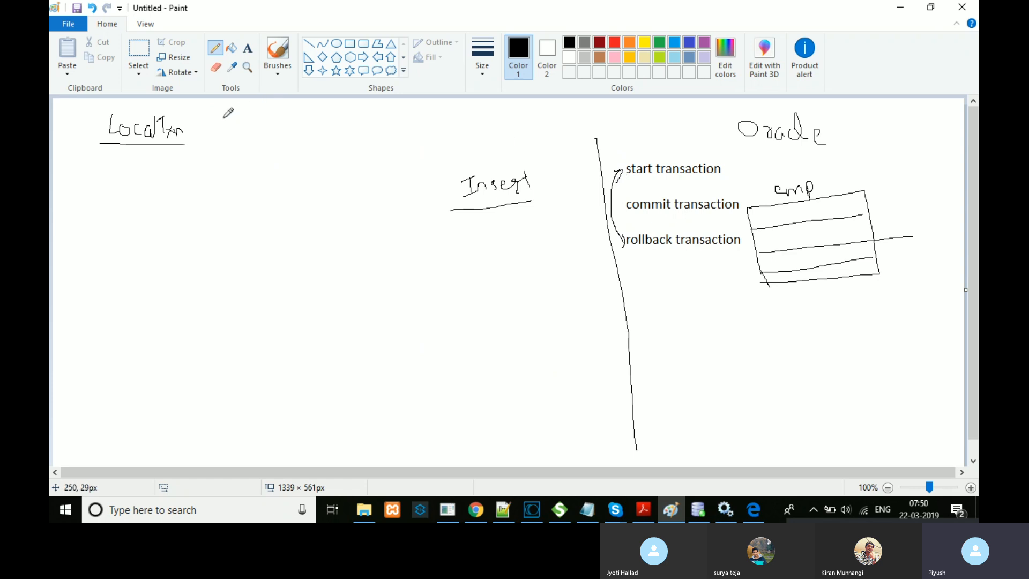
pyautogui.moveTo(197, 130); pyautogui.dragTo(230, 132)
# Step: Draw a two-arrow bracket below LocalTxn and handwrite underlined labels Implicit and Explicit
pyautogui.moveTo(146, 159); pyautogui.dragTo(131, 273)
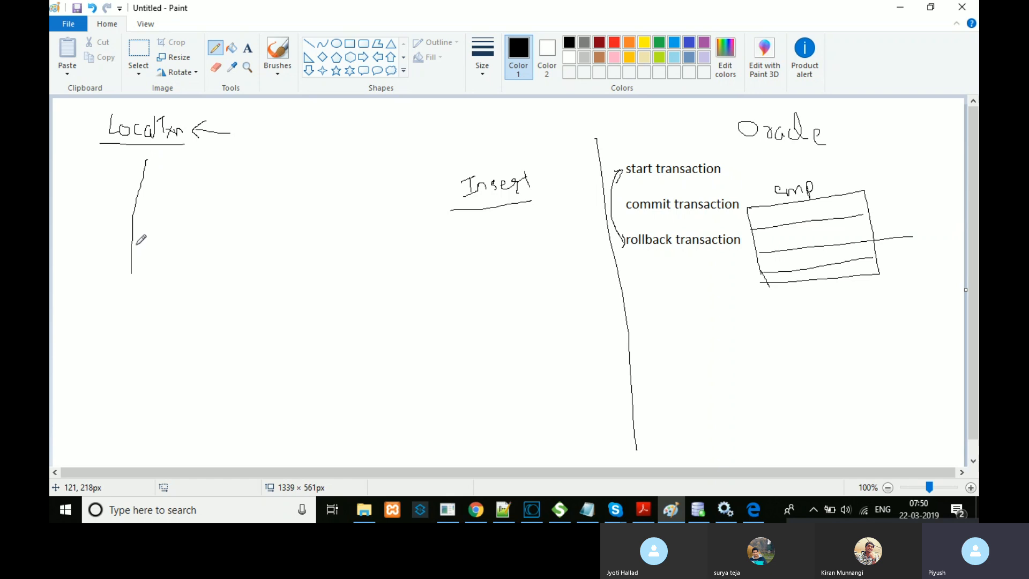
pyautogui.moveTo(140, 190)
pyautogui.mouseDown()
pyautogui.moveTo(159, 189)
pyautogui.moveTo(152, 194)
pyautogui.mouseUp()
pyautogui.moveTo(132, 275); pyautogui.dragTo(145, 281)
pyautogui.moveTo(176, 183)
pyautogui.mouseDown()
pyautogui.moveTo(186, 181)
pyautogui.moveTo(181, 196)
pyautogui.moveTo(203, 187)
pyautogui.moveTo(212, 204)
pyautogui.moveTo(209, 195)
pyautogui.moveTo(252, 192)
pyautogui.moveTo(255, 182)
pyautogui.mouseUp()
pyautogui.click(229, 190)
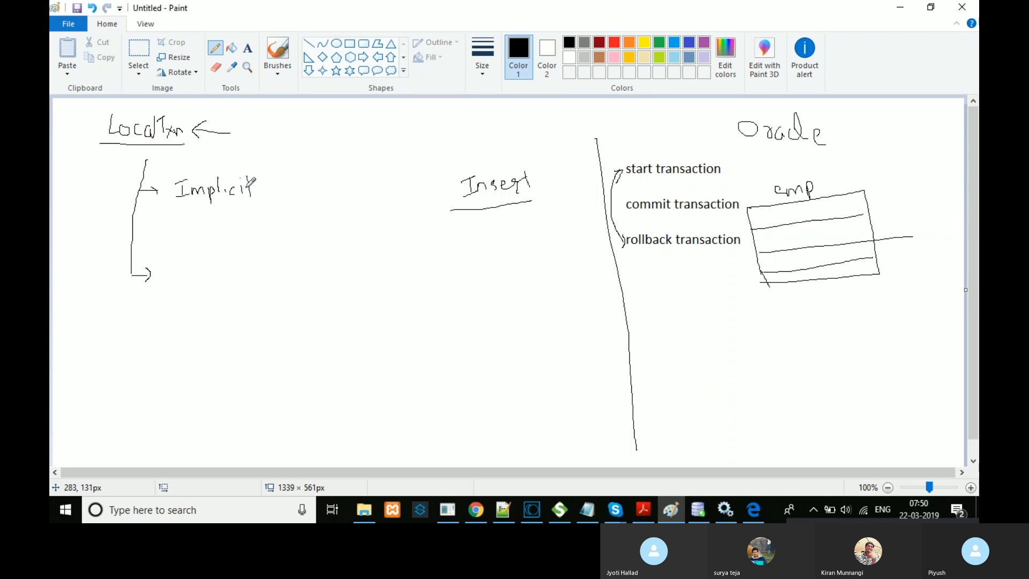
pyautogui.moveTo(184, 262)
pyautogui.mouseDown()
pyautogui.moveTo(186, 280)
pyautogui.moveTo(247, 276)
pyautogui.moveTo(254, 263)
pyautogui.mouseUp()
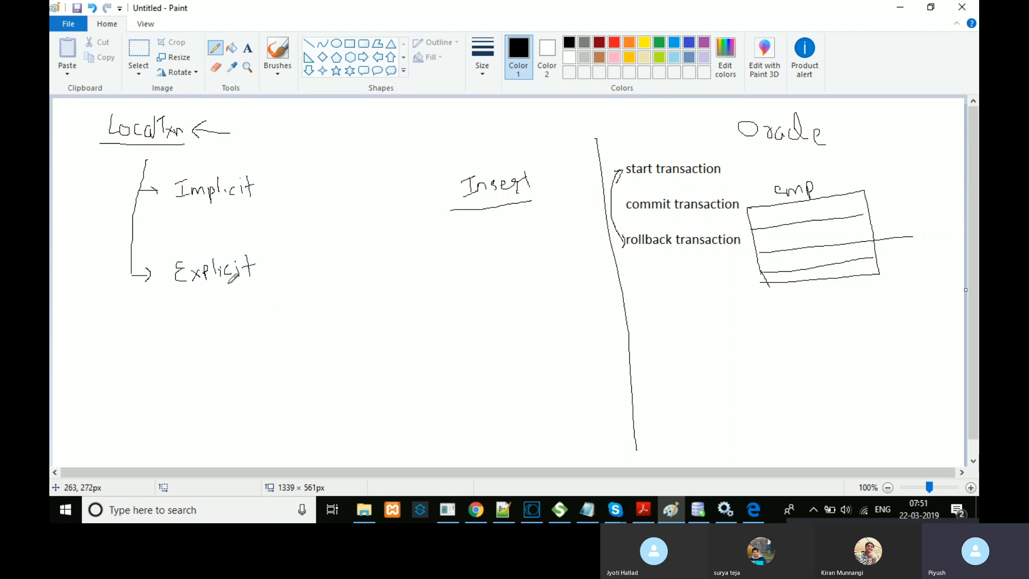
pyautogui.moveTo(179, 290); pyautogui.dragTo(246, 289)
pyautogui.moveTo(181, 204); pyautogui.dragTo(256, 203)
pyautogui.click(629, 183)
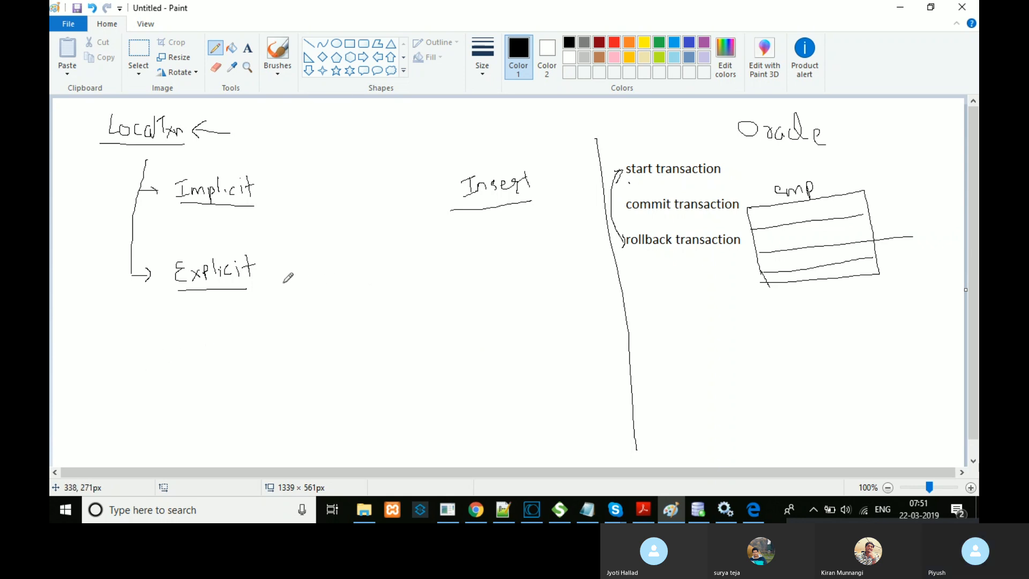
# Step: Handwrite Start, Commit and Rollback beside Explicit, joining Start and Rollback with a double-headed curve
pyautogui.moveTo(356, 276); pyautogui.dragTo(341, 293)
pyautogui.moveTo(366, 280)
pyautogui.mouseDown()
pyautogui.moveTo(370, 290)
pyautogui.moveTo(360, 280)
pyautogui.moveTo(408, 281)
pyautogui.moveTo(403, 292)
pyautogui.moveTo(408, 284)
pyautogui.mouseUp()
pyautogui.moveTo(362, 358)
pyautogui.mouseDown()
pyautogui.moveTo(362, 370)
pyautogui.moveTo(403, 356)
pyautogui.mouseUp()
pyautogui.moveTo(408, 362)
pyautogui.mouseDown()
pyautogui.moveTo(416, 368)
pyautogui.moveTo(420, 357)
pyautogui.mouseUp()
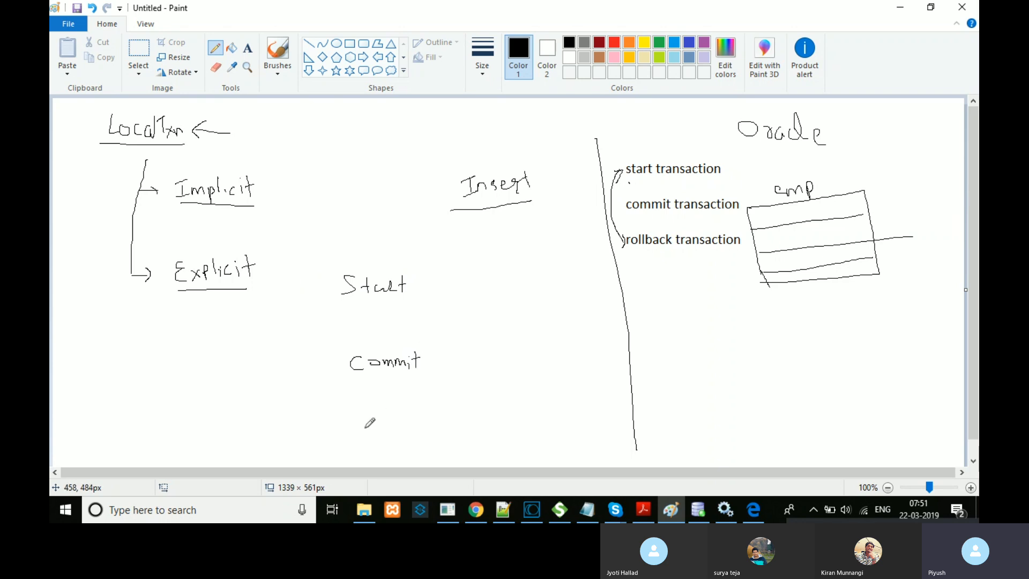
pyautogui.moveTo(365, 428)
pyautogui.mouseDown()
pyautogui.moveTo(368, 418)
pyautogui.moveTo(370, 431)
pyautogui.moveTo(386, 419)
pyautogui.moveTo(424, 430)
pyautogui.mouseUp()
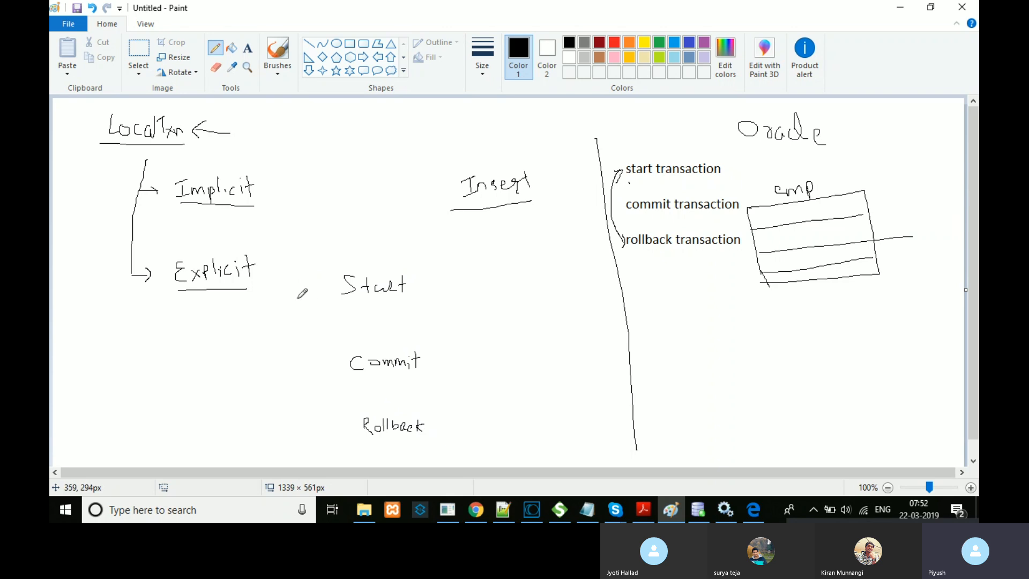
pyautogui.moveTo(309, 278)
pyautogui.mouseDown()
pyautogui.moveTo(280, 331)
pyautogui.moveTo(279, 377)
pyautogui.moveTo(335, 431)
pyautogui.mouseUp()
pyautogui.moveTo(299, 278); pyautogui.dragTo(308, 292)
pyautogui.moveTo(337, 421); pyautogui.dragTo(324, 439)
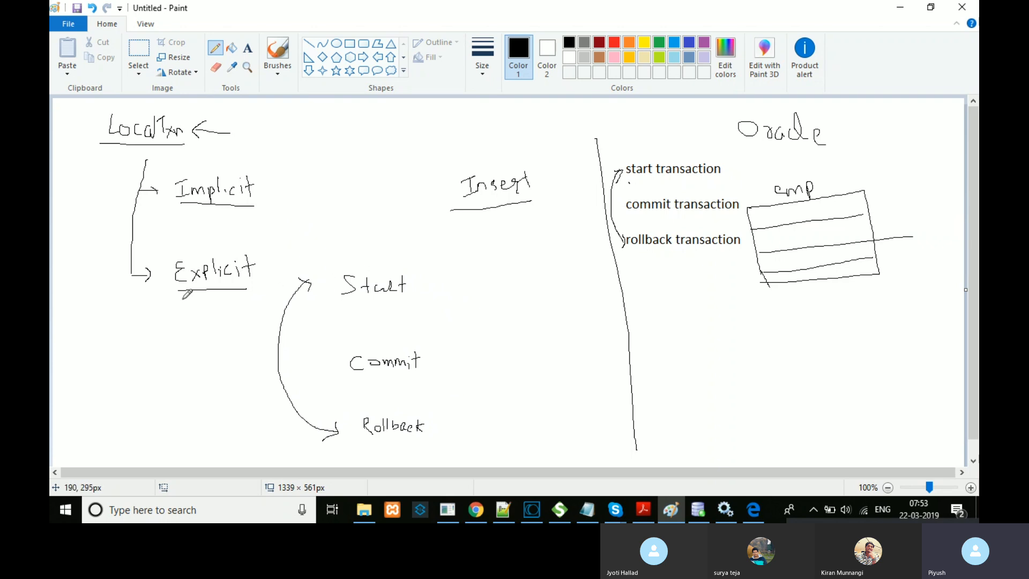
# Step: Draw a curved arrow from Implicit to a handwritten IS, plus arrows pointing at Start, Commit and Rollback
pyautogui.moveTo(266, 183)
pyautogui.mouseDown()
pyautogui.moveTo(271, 162)
pyautogui.moveTo(298, 149)
pyautogui.mouseUp()
pyautogui.moveTo(331, 135)
pyautogui.mouseDown()
pyautogui.moveTo(340, 151)
pyautogui.moveTo(336, 143)
pyautogui.moveTo(323, 153)
pyautogui.mouseUp()
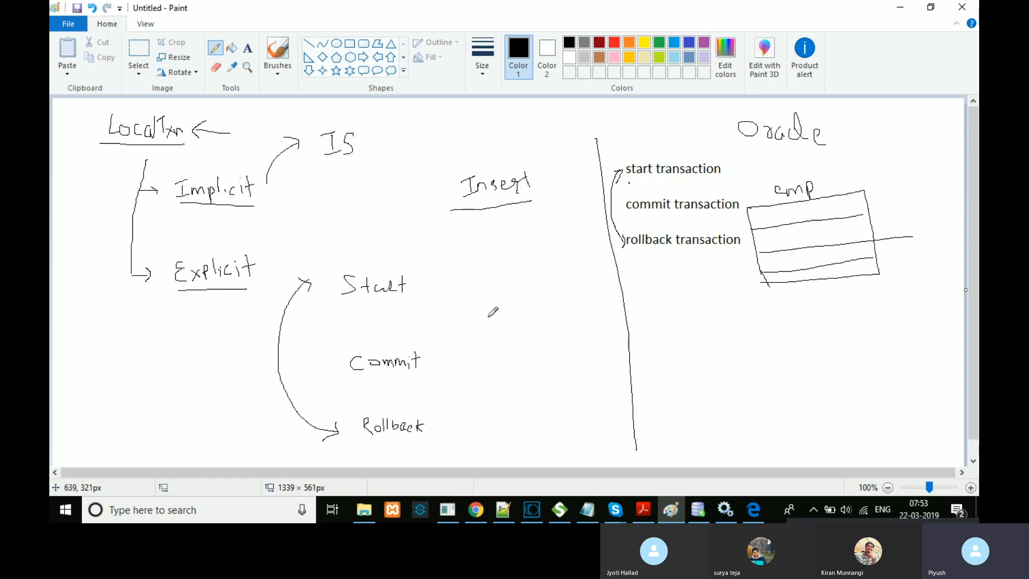
pyautogui.moveTo(421, 281)
pyautogui.mouseDown()
pyautogui.moveTo(481, 281)
pyautogui.moveTo(432, 291)
pyautogui.mouseUp()
pyautogui.moveTo(436, 358)
pyautogui.mouseDown()
pyautogui.moveTo(475, 362)
pyautogui.moveTo(432, 358)
pyautogui.moveTo(444, 369)
pyautogui.mouseUp()
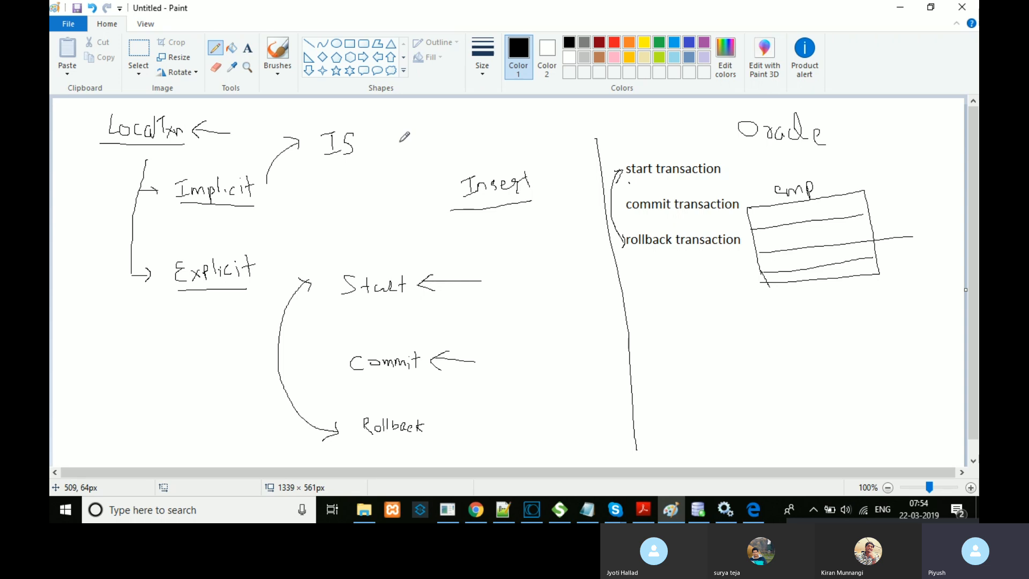
pyautogui.moveTo(441, 428)
pyautogui.mouseDown()
pyautogui.moveTo(485, 429)
pyautogui.moveTo(452, 436)
pyautogui.mouseUp()
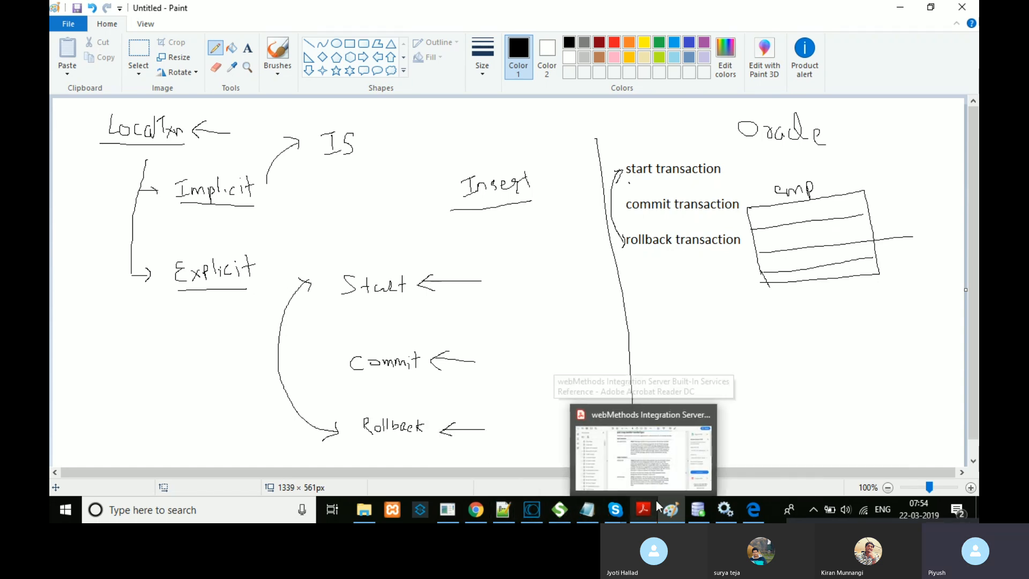
# Step: Back in Chrome, return to the webMethods Adapter for JDBC Connection Types page
pyautogui.moveTo(537, 511)
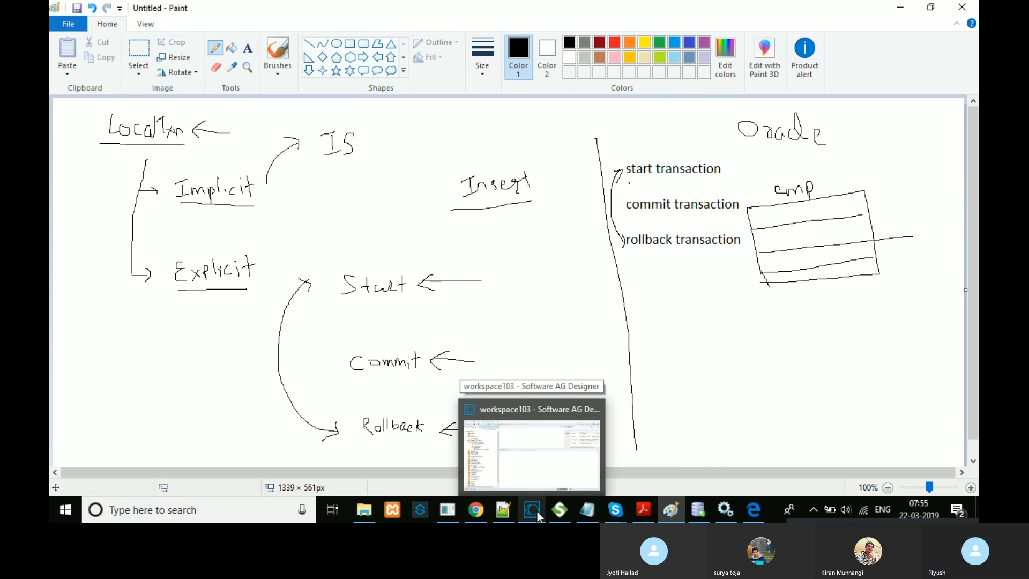
pyautogui.click(537, 512)
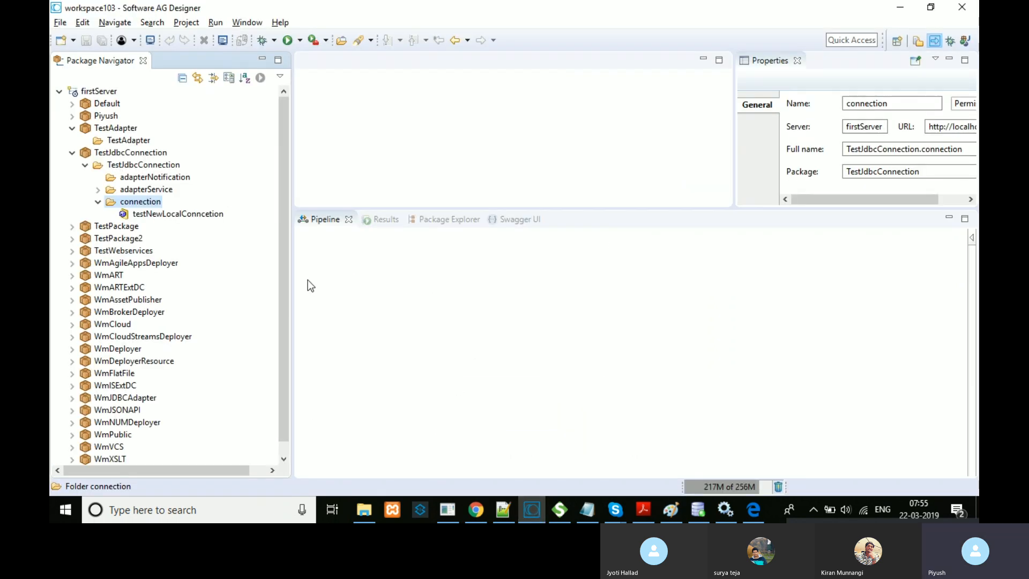
pyautogui.click(476, 511)
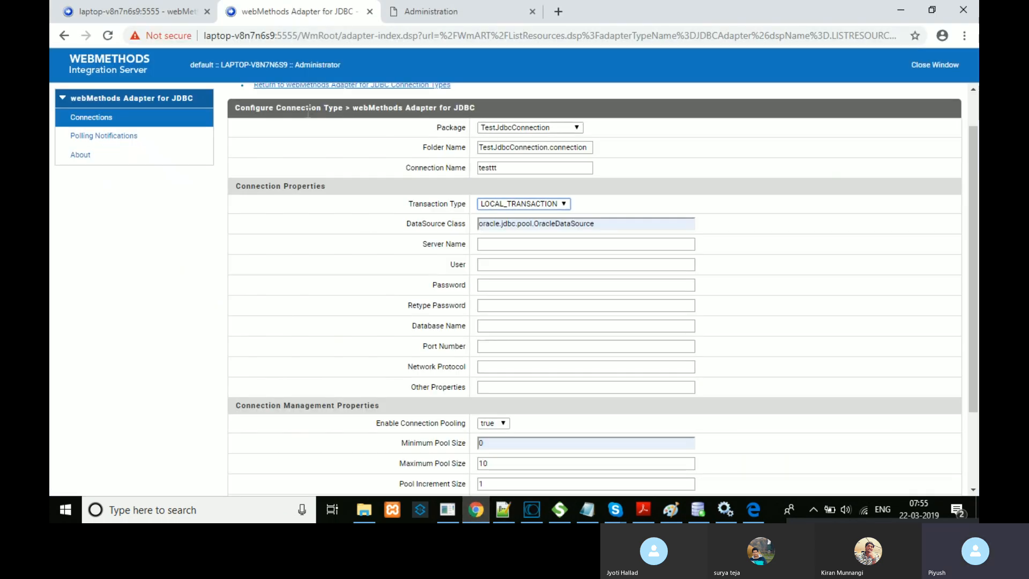
pyautogui.scroll(1, 973, 267)
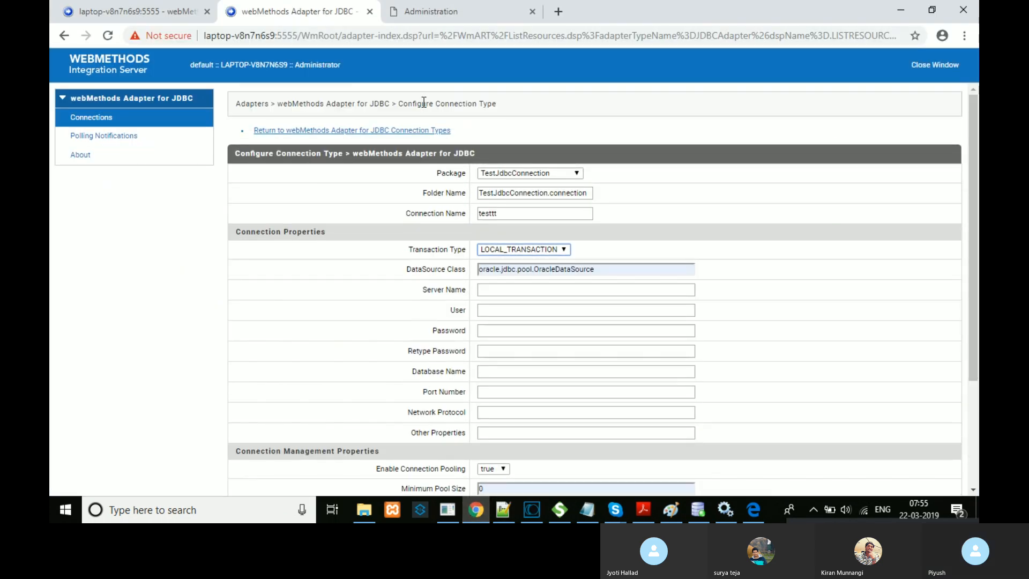
pyautogui.click(408, 131)
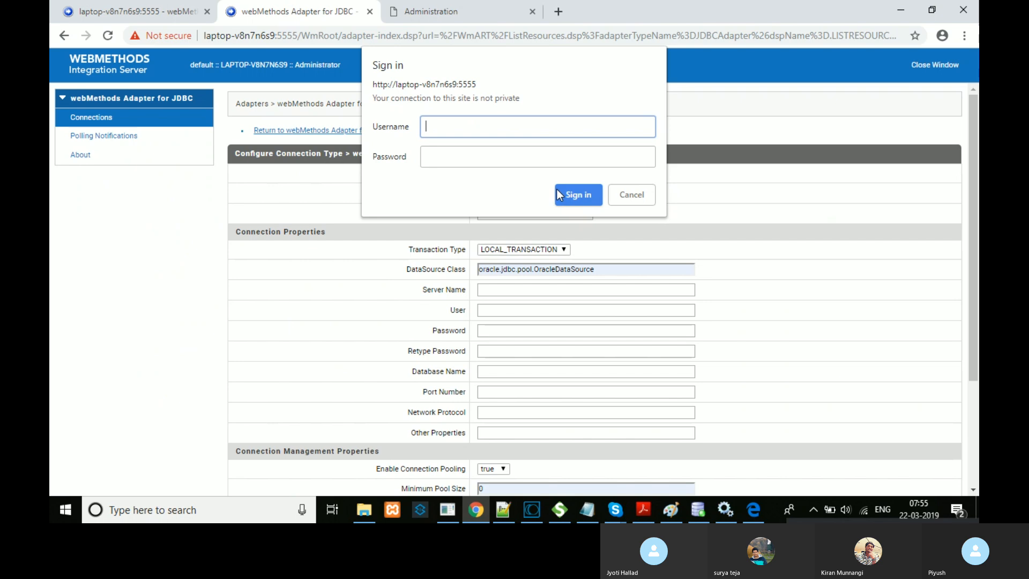
# Step: Sign in to Integration Server with the admin username and password
pyautogui.write('Administrator')
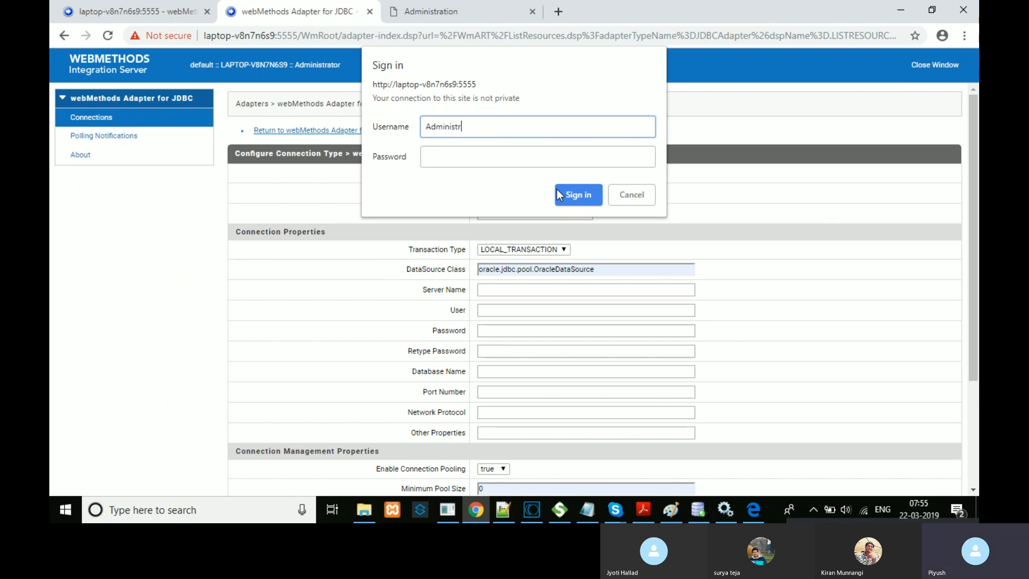
pyautogui.press('Tab')
pyautogui.write('manage')
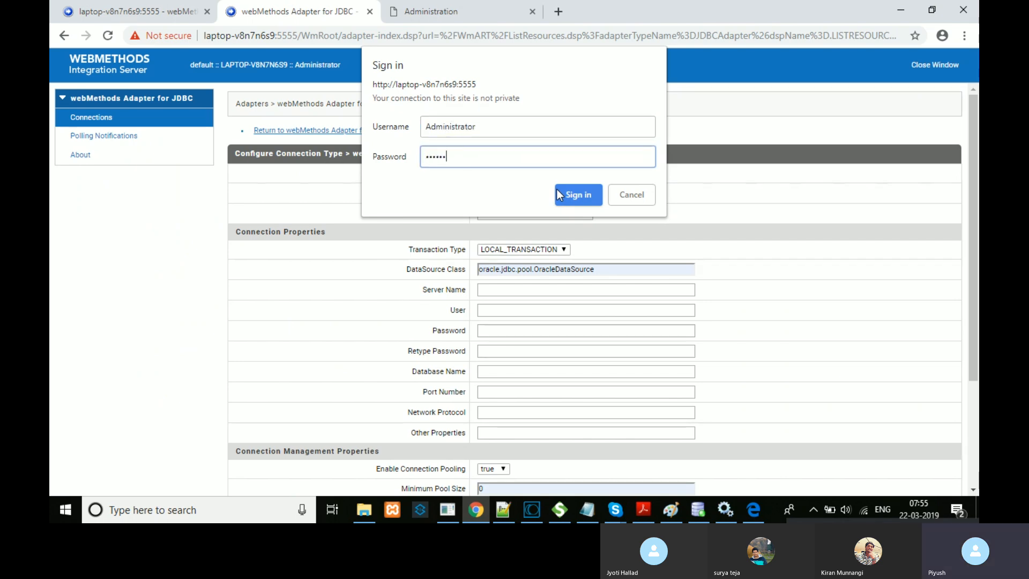
pyautogui.click(567, 195)
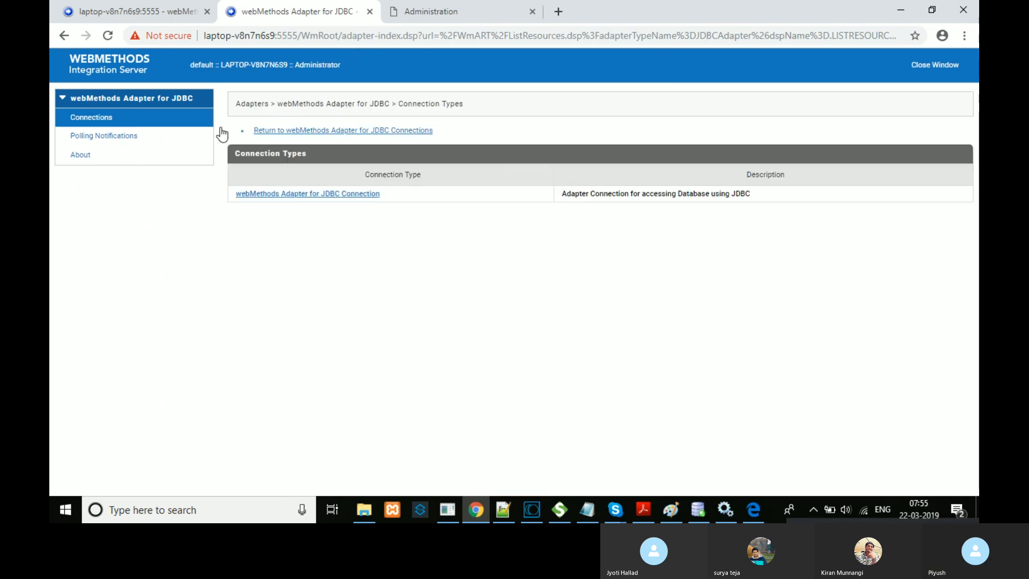
# Step: View the testNewLocalConncetion connection details, highlighting its LOCAL_TRANSACTION transaction type and WBM user
pyautogui.click(261, 131)
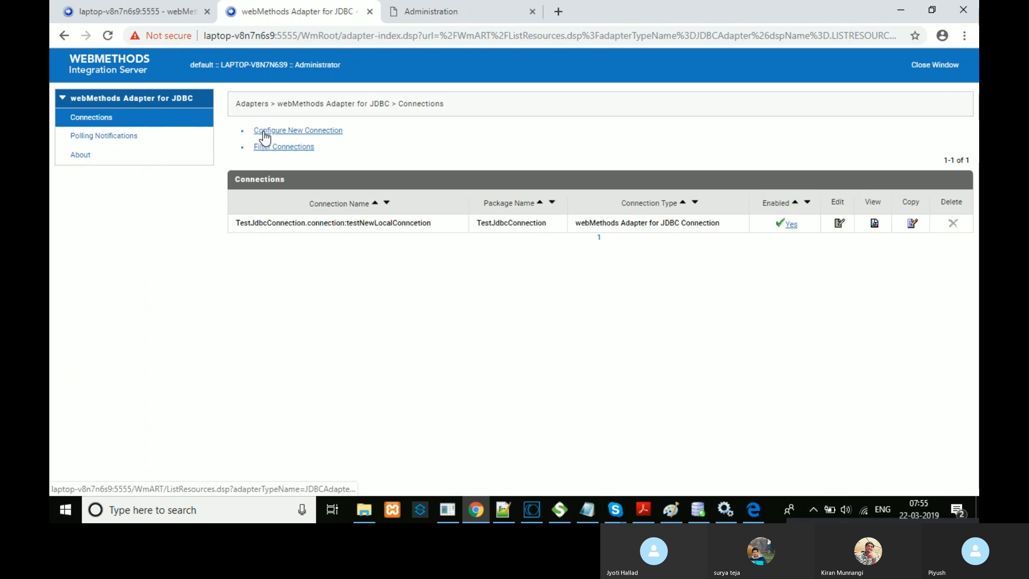
pyautogui.click(874, 227)
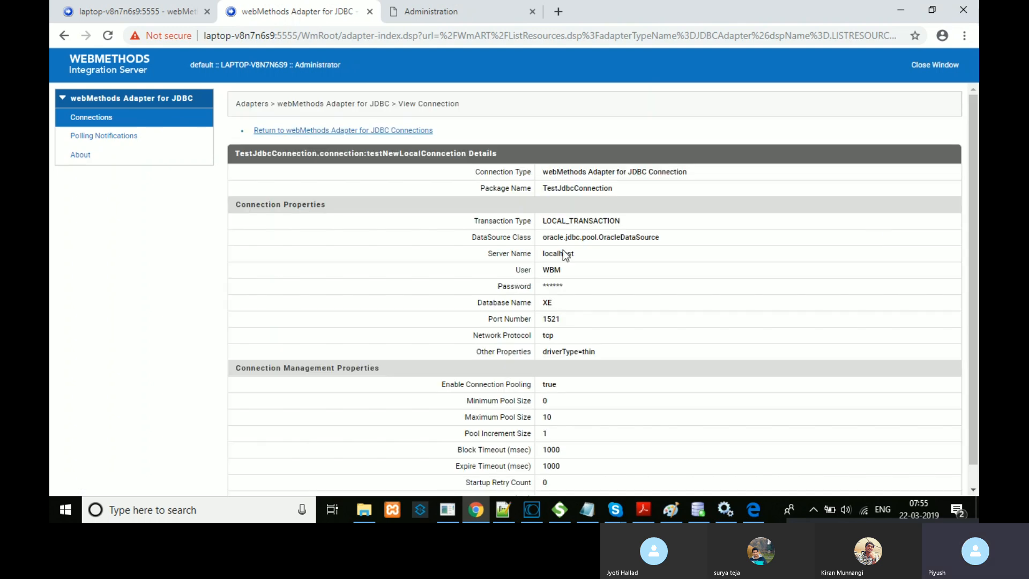
pyautogui.doubleClick(573, 220)
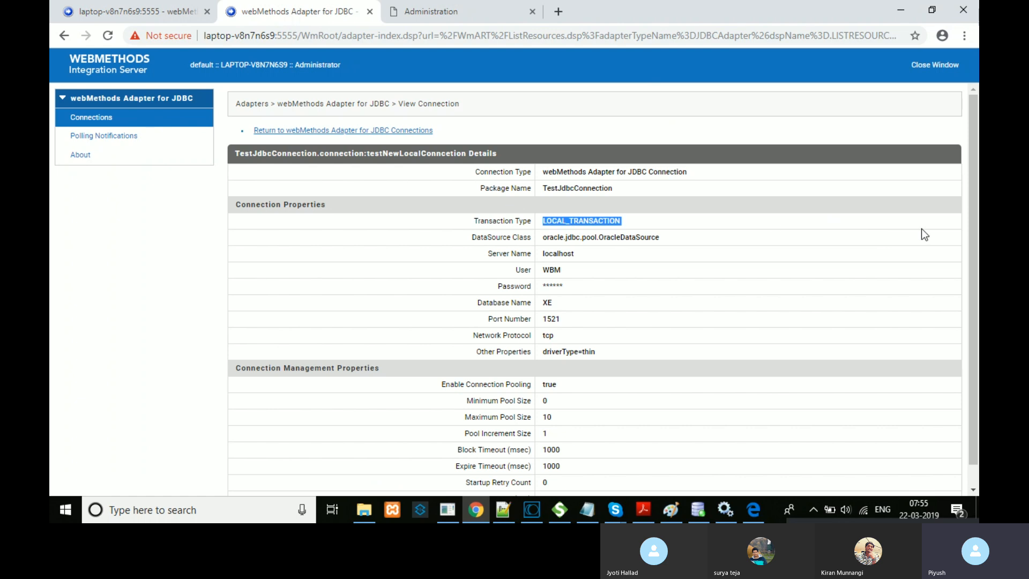
pyautogui.scroll(-1, 968, 336)
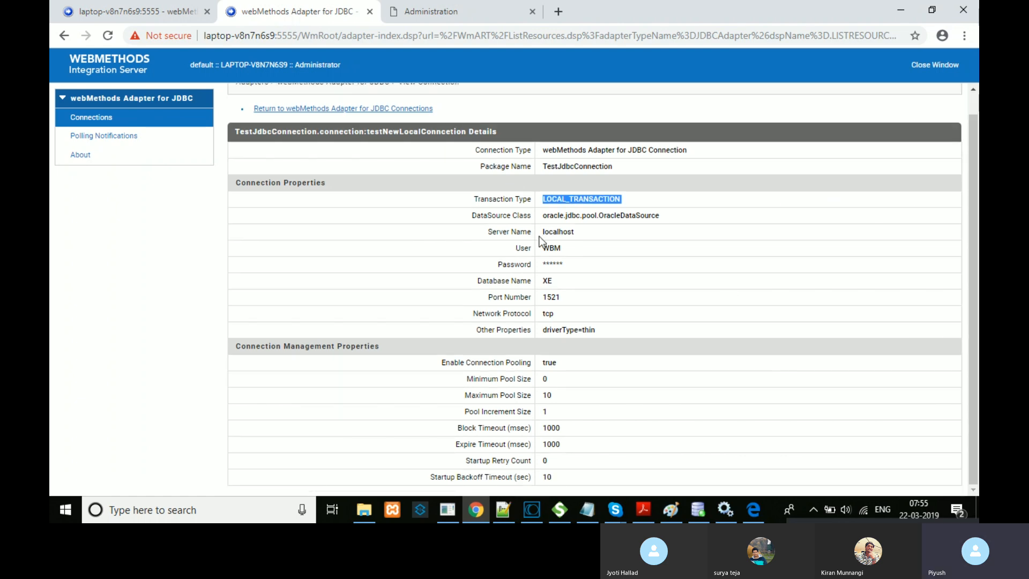
pyautogui.doubleClick(555, 248)
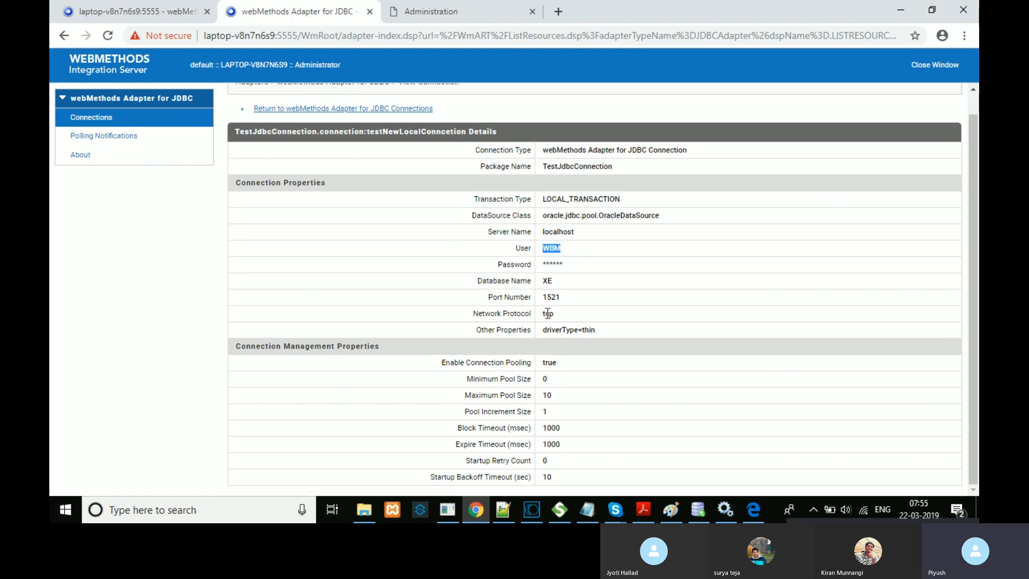
pyautogui.click(423, 10)
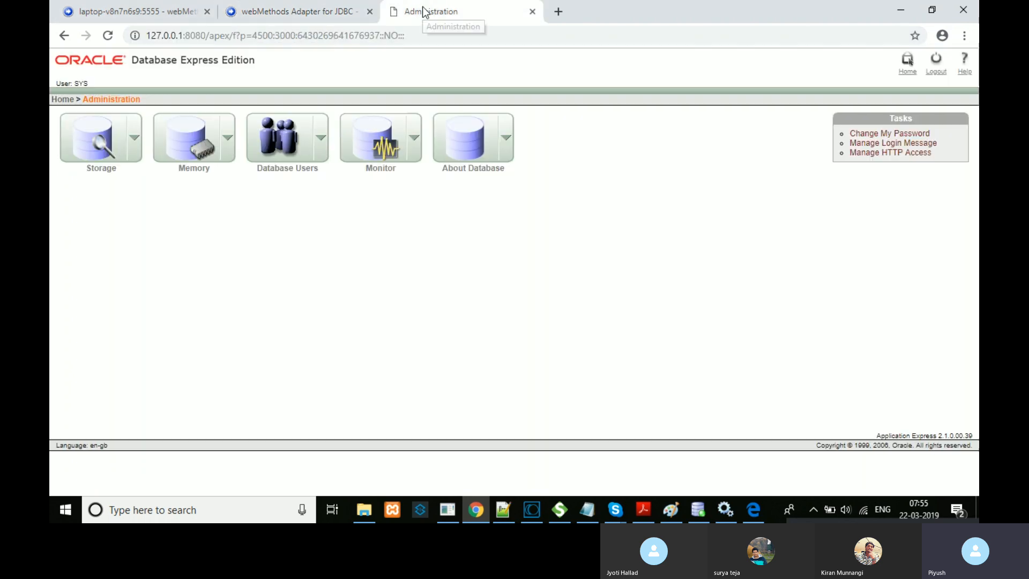
# Step: Browse the Storage, Database Users and About Database menus, then return to the Oracle Home page
pyautogui.click(138, 136)
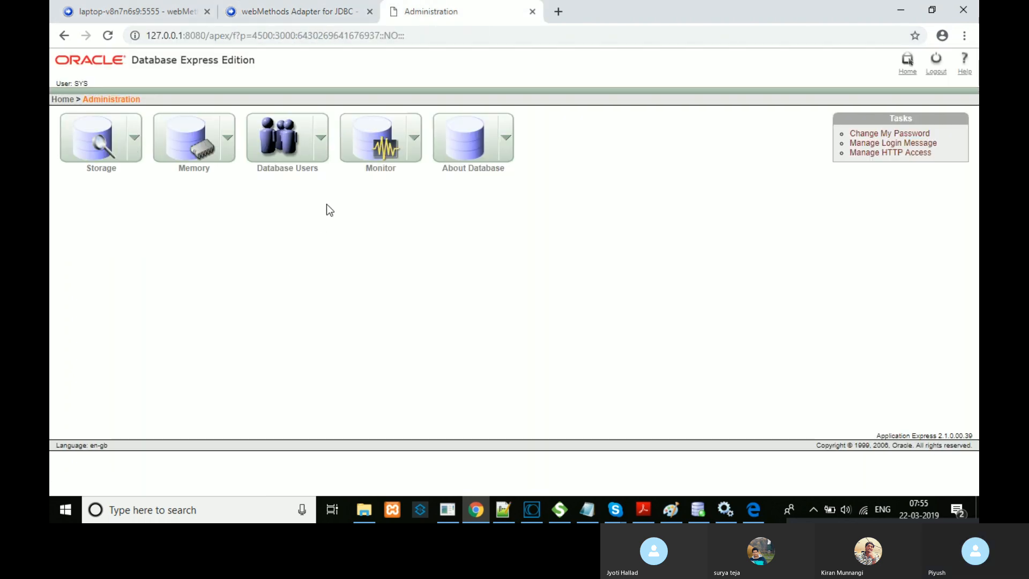
pyautogui.click(321, 139)
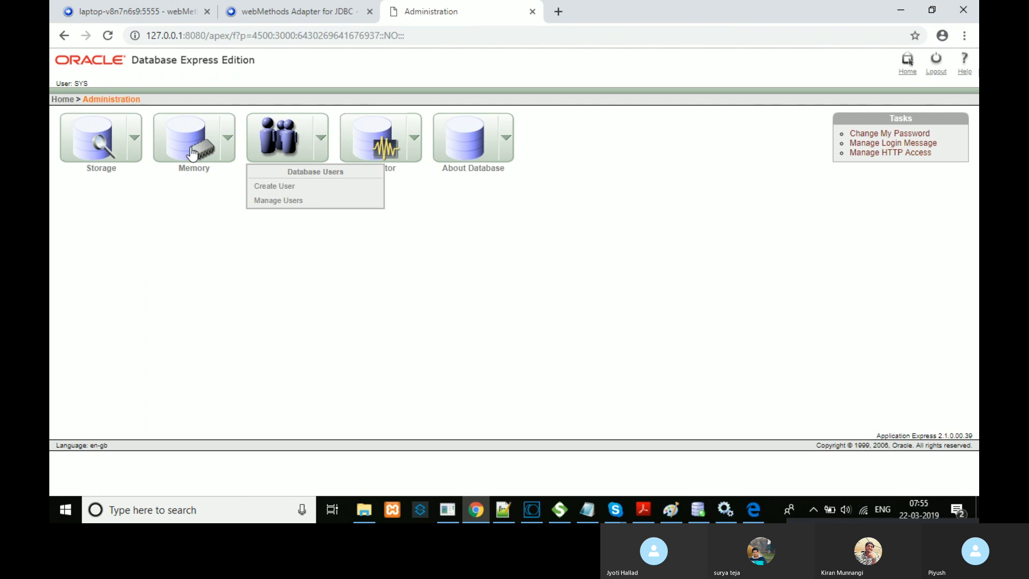
pyautogui.click(134, 138)
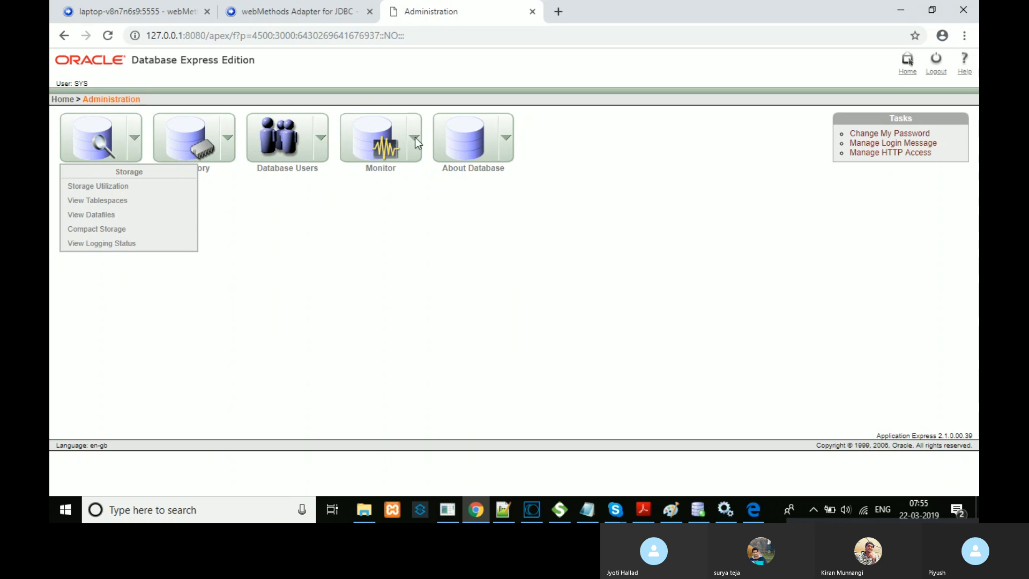
pyautogui.click(510, 154)
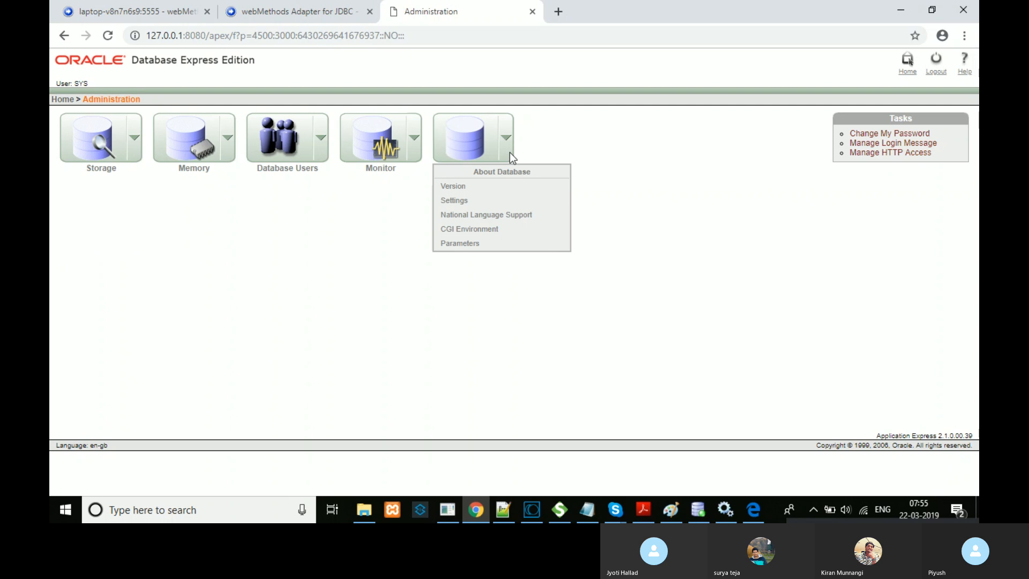
pyautogui.click(62, 100)
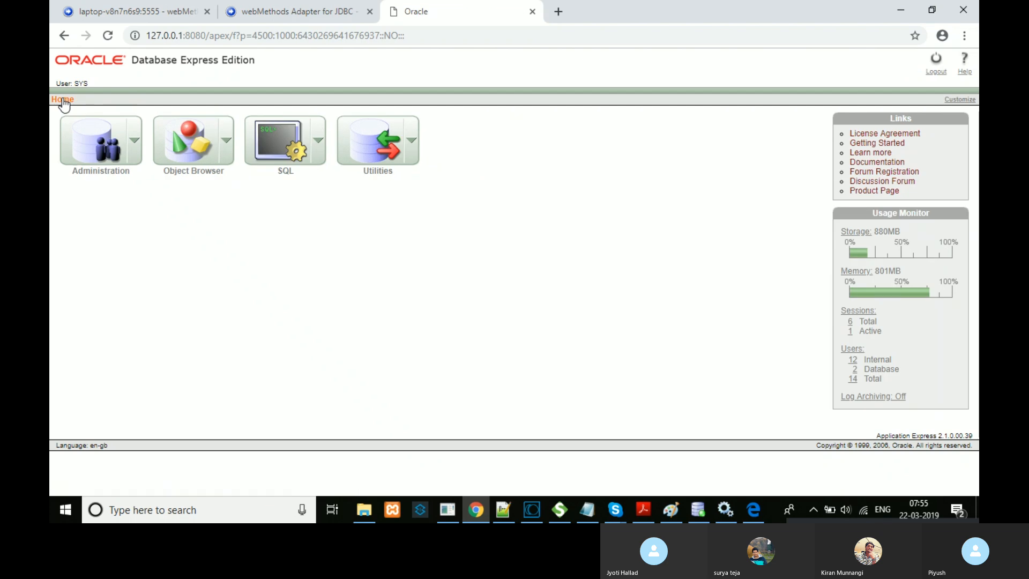
# Step: Browse the Oracle Administration menu's Storage, Memory and user options, then return to Designer
pyautogui.click(138, 145)
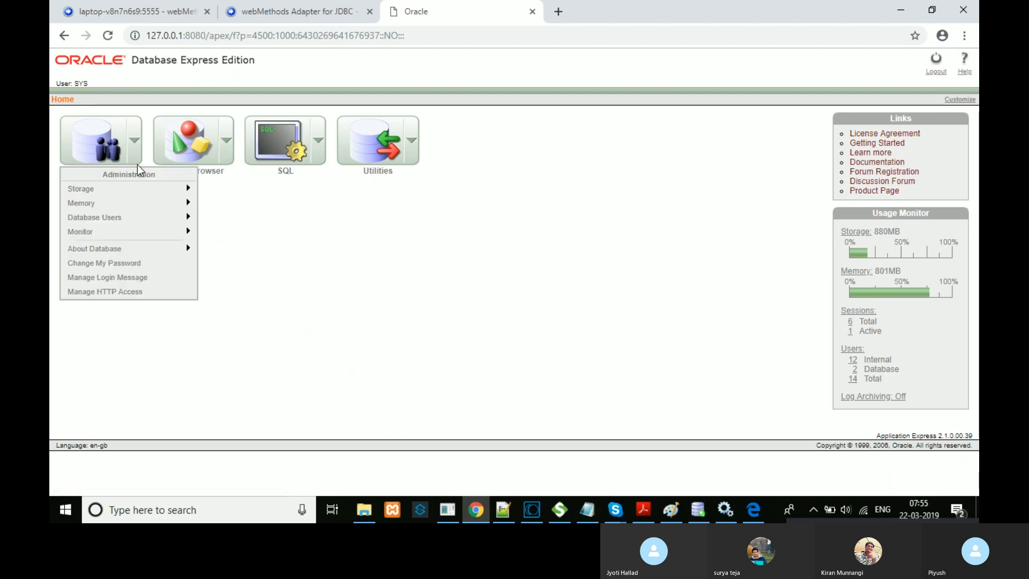
pyautogui.moveTo(157, 203)
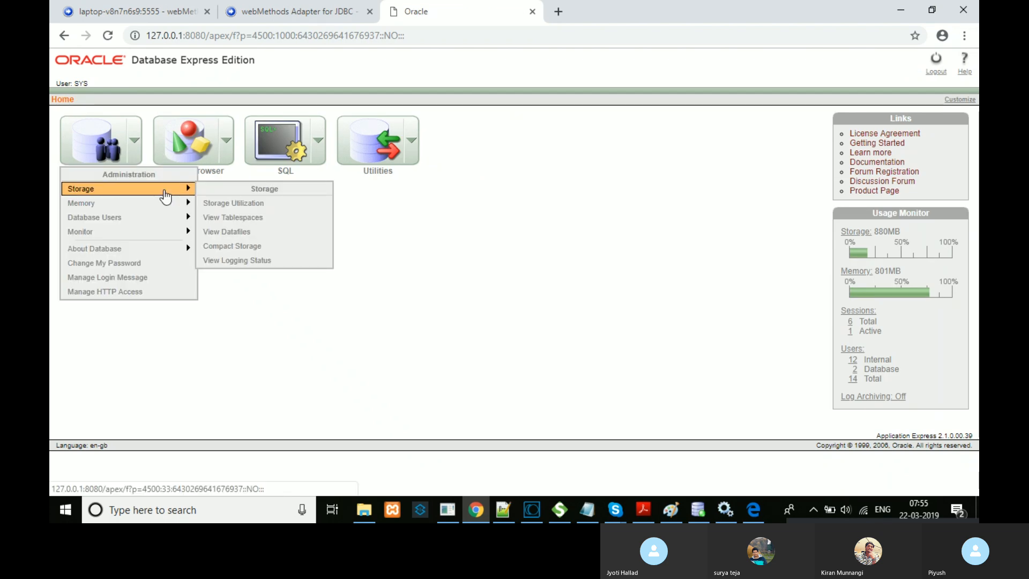
pyautogui.moveTo(152, 221)
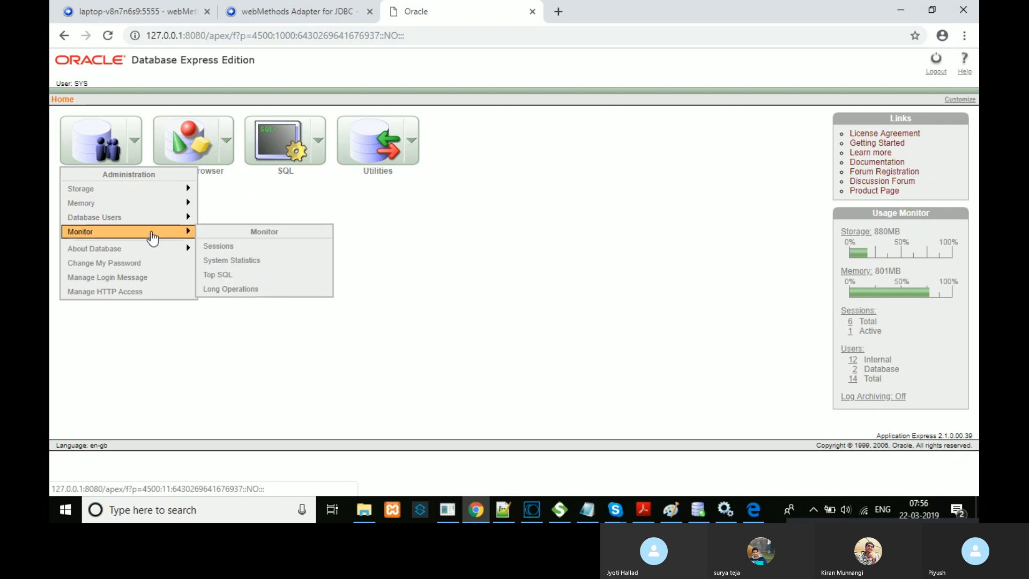
pyautogui.moveTo(160, 256)
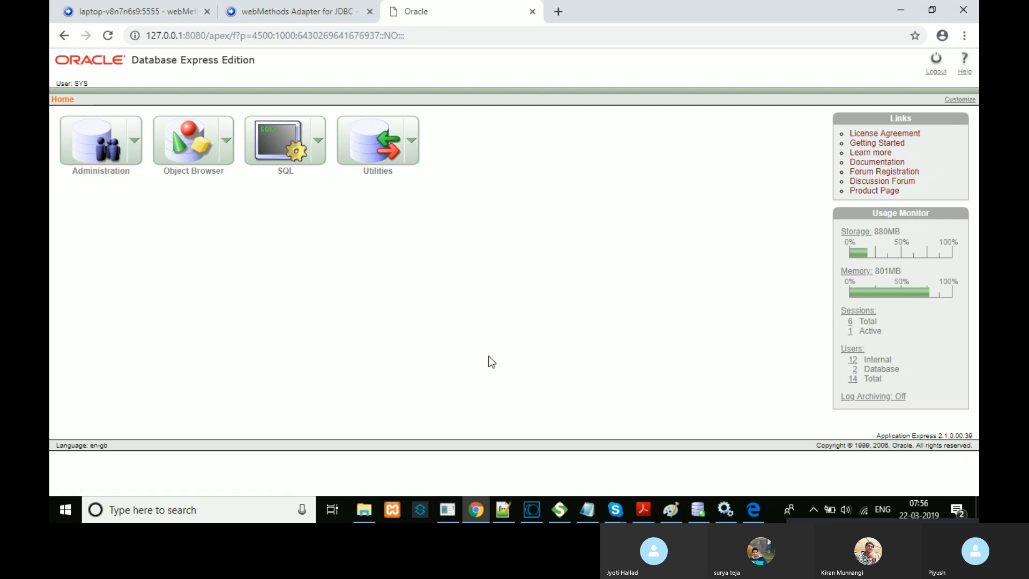
pyautogui.click(527, 515)
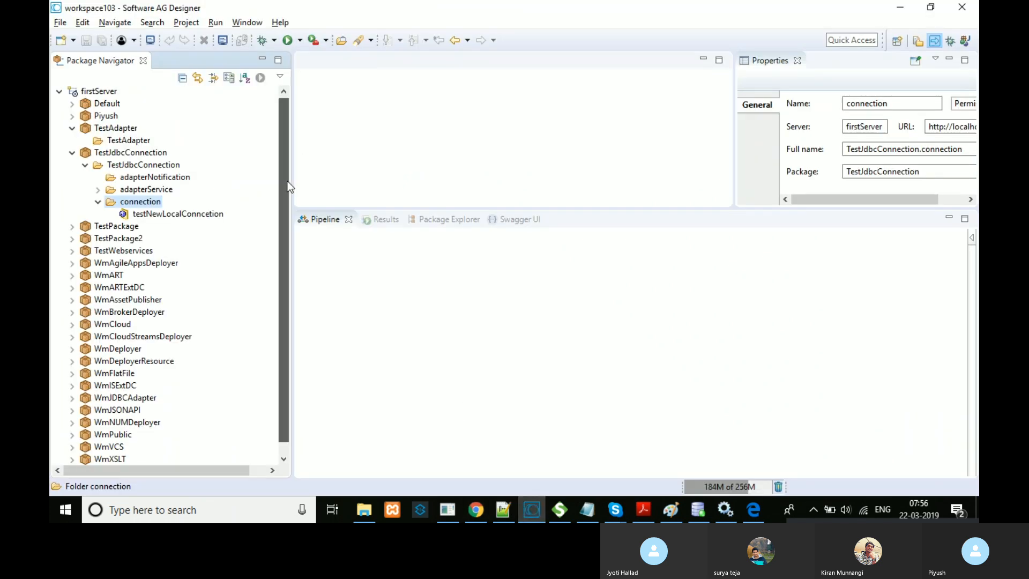
pyautogui.scroll(-1, 285, 197)
pyautogui.scroll(1, 285, 197)
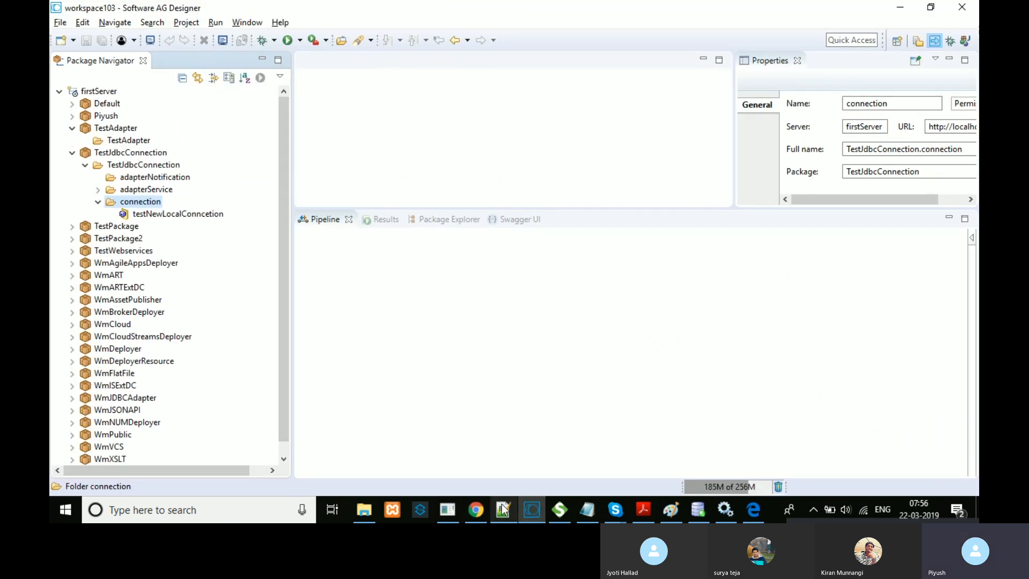
pyautogui.click(475, 509)
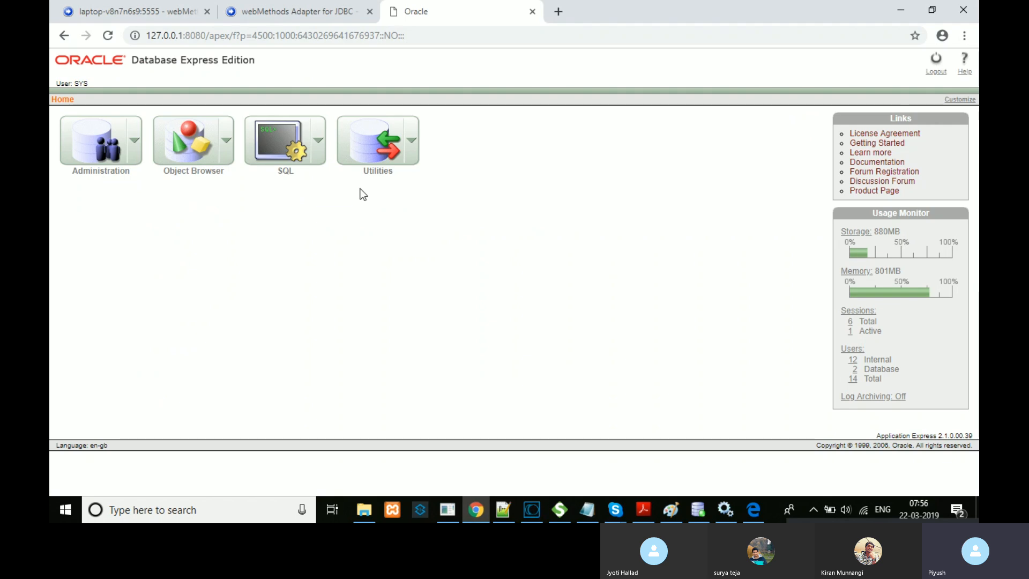
pyautogui.click(255, 8)
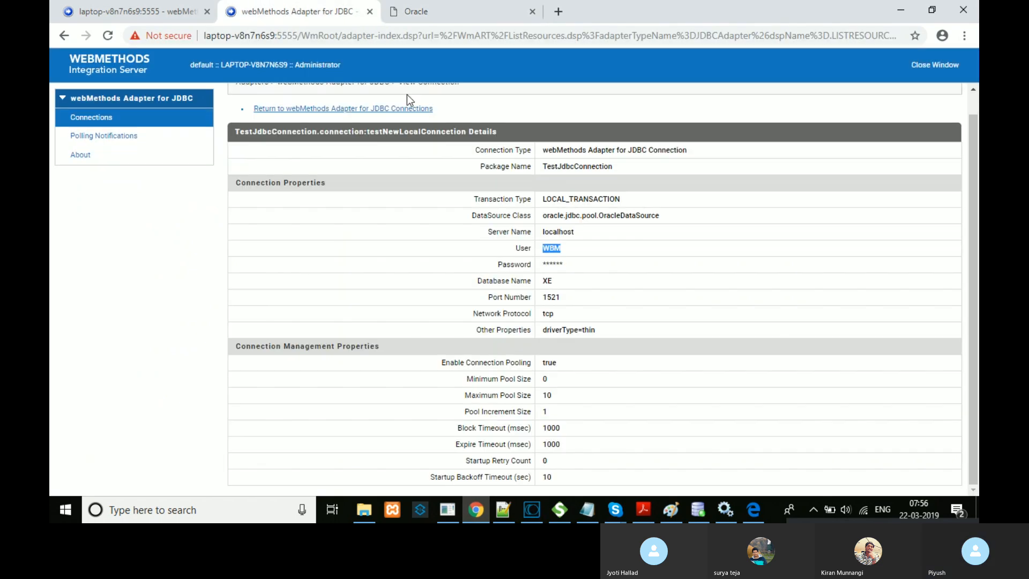
pyautogui.doubleClick(584, 168)
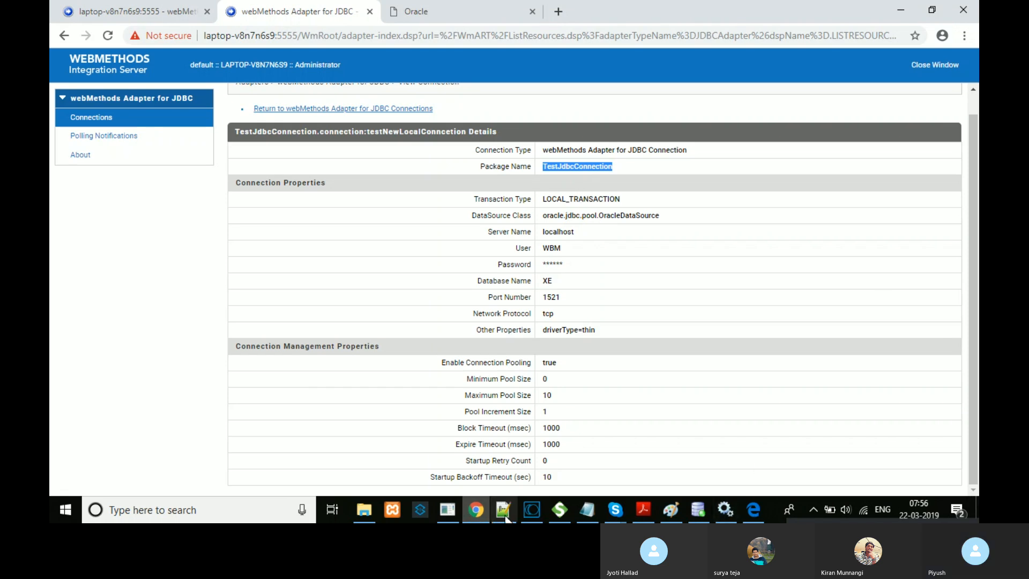
pyautogui.click(531, 515)
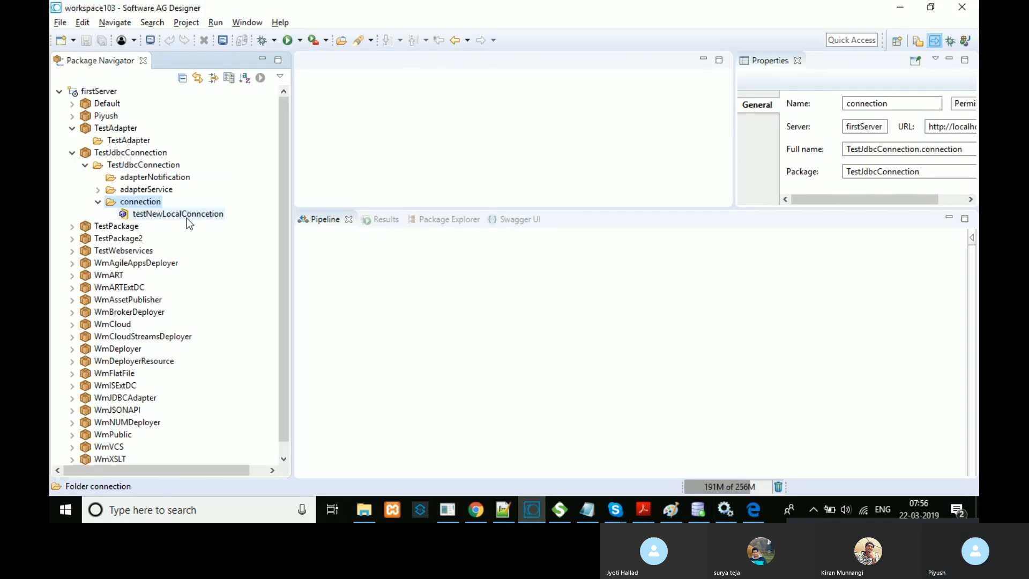
# Step: From the adapterService folder's context menu in TestJdbcConnection, choose New > Adapter Service
pyautogui.click(133, 192)
pyautogui.rightClick(132, 193)
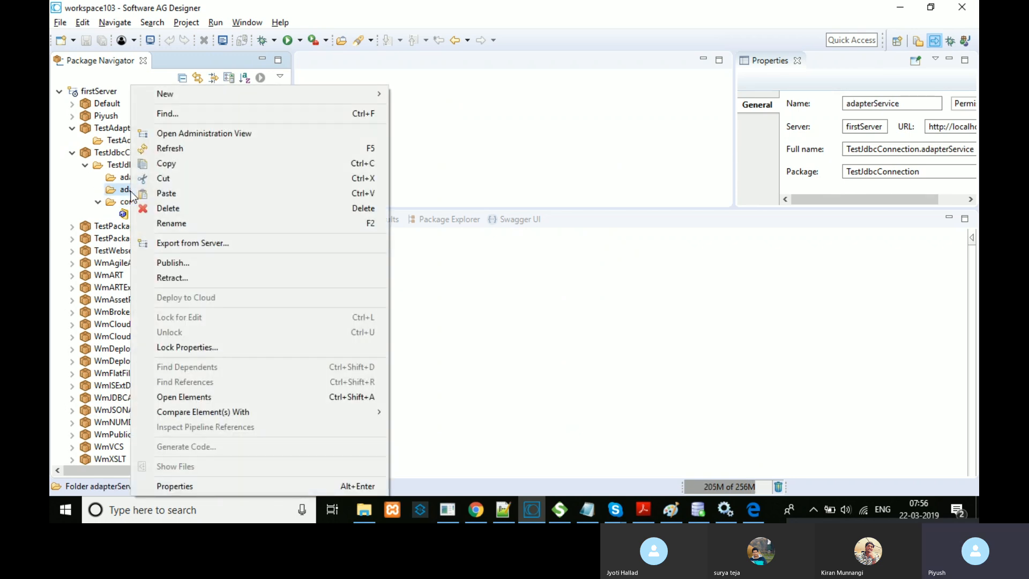
pyautogui.moveTo(308, 96)
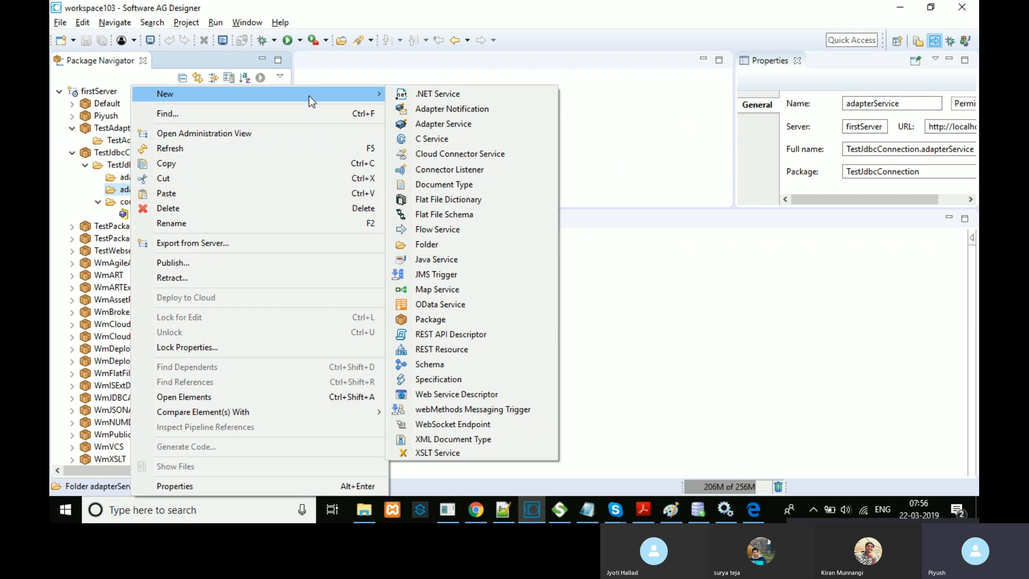
pyautogui.click(361, 74)
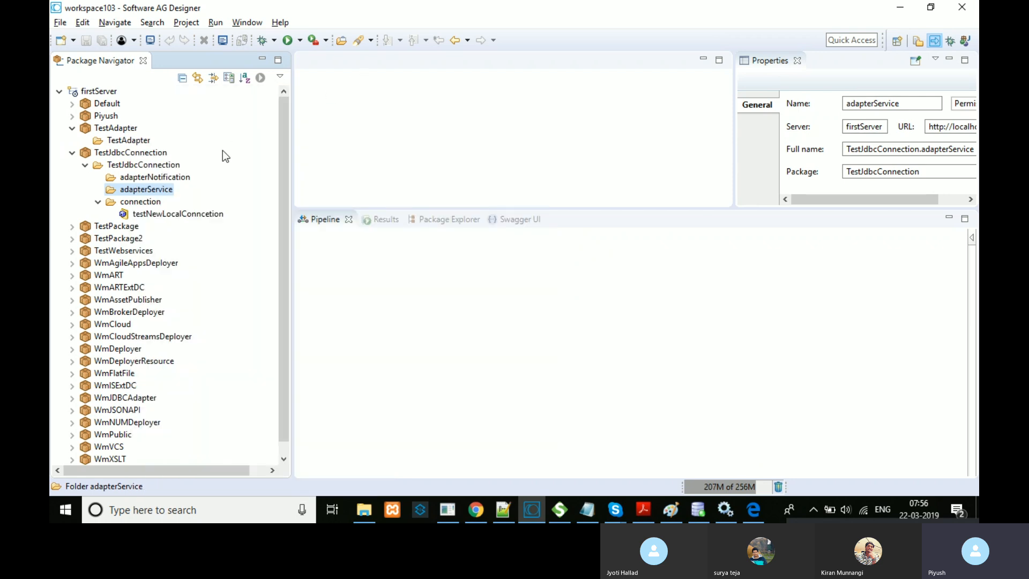
pyautogui.rightClick(157, 191)
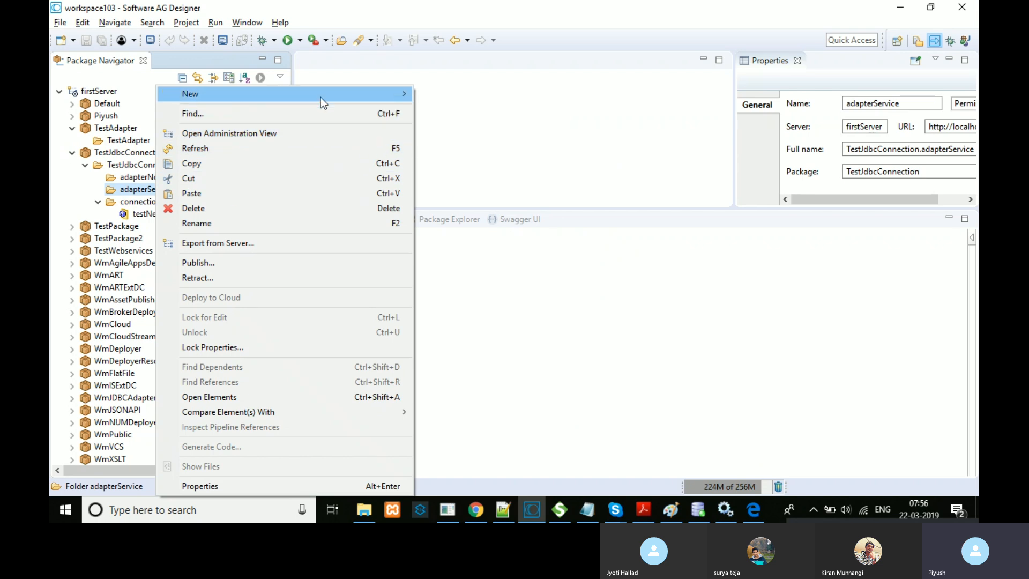
pyautogui.moveTo(320, 97)
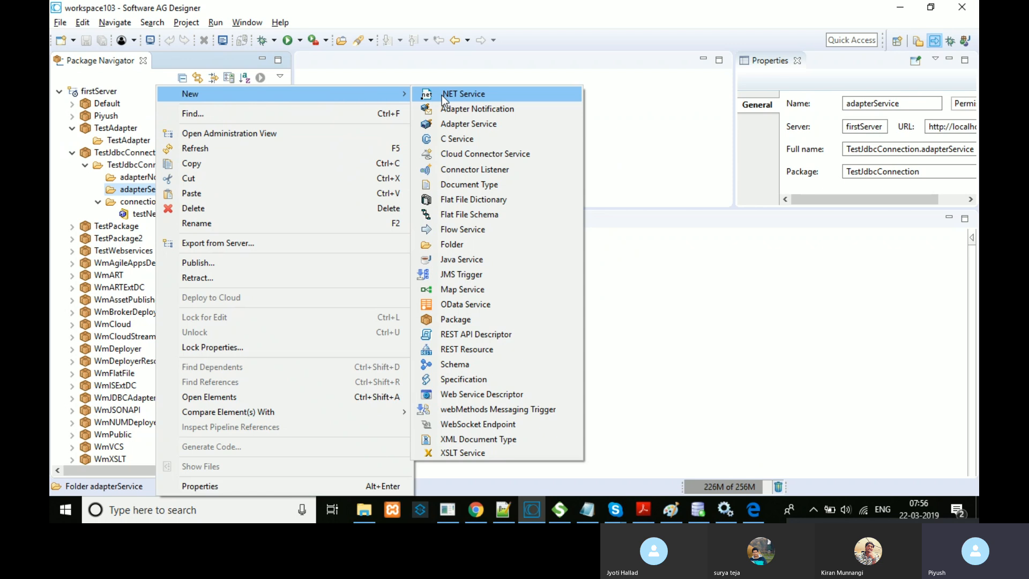
pyautogui.click(500, 124)
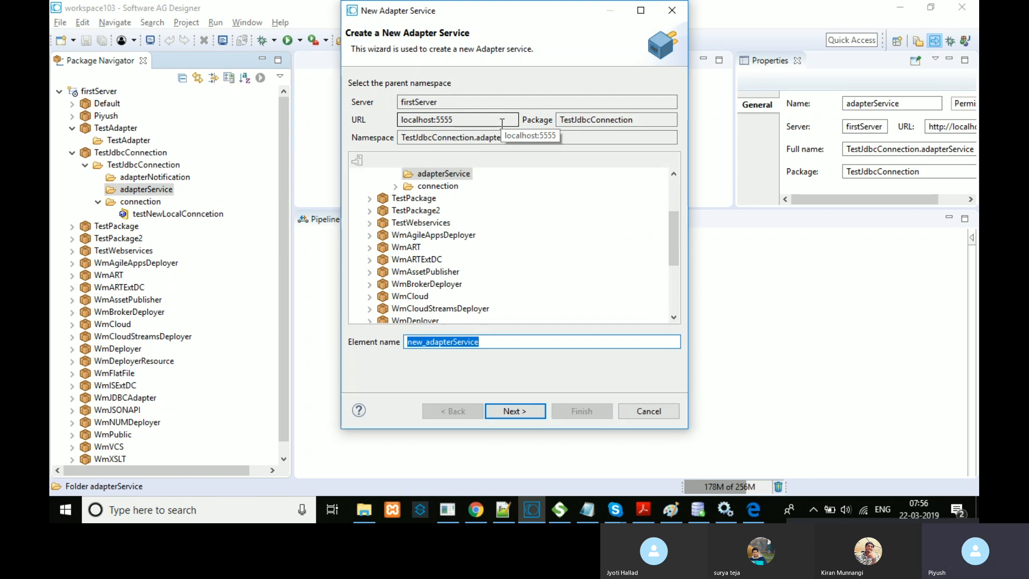
# Step: Name the new service selectOpeartion and choose the webMethods Adapter for JDBC type
pyautogui.click(487, 341)
pyautogui.doubleClick(486, 341)
pyautogui.write('sele')
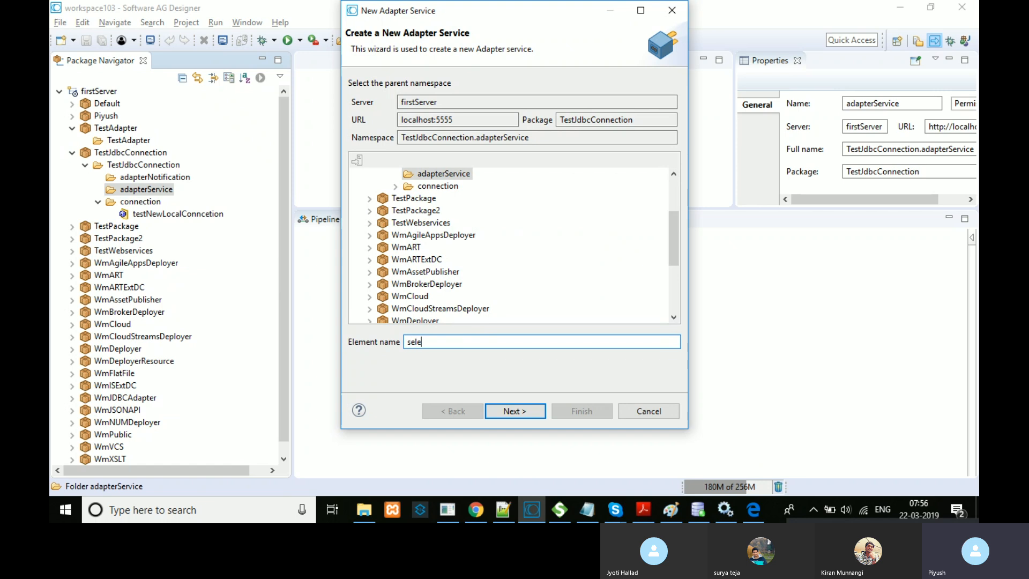
pyautogui.write('ctOpeartion')
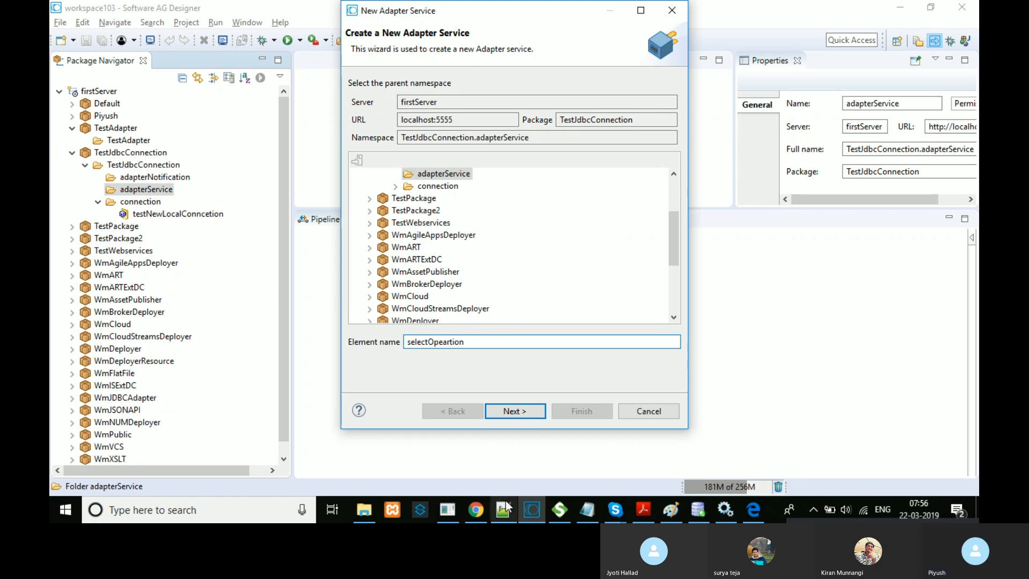
pyautogui.click(523, 410)
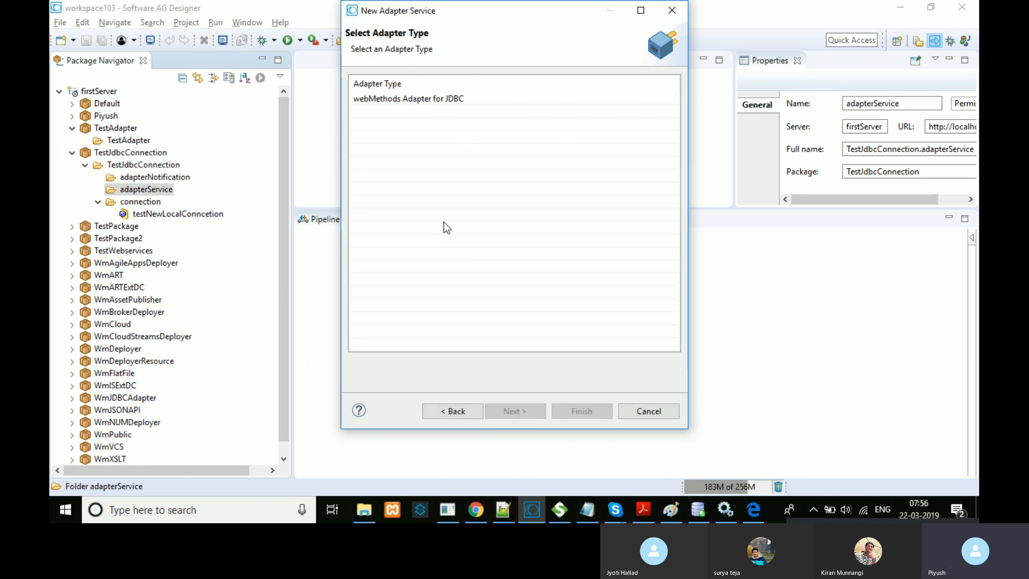
pyautogui.click(447, 102)
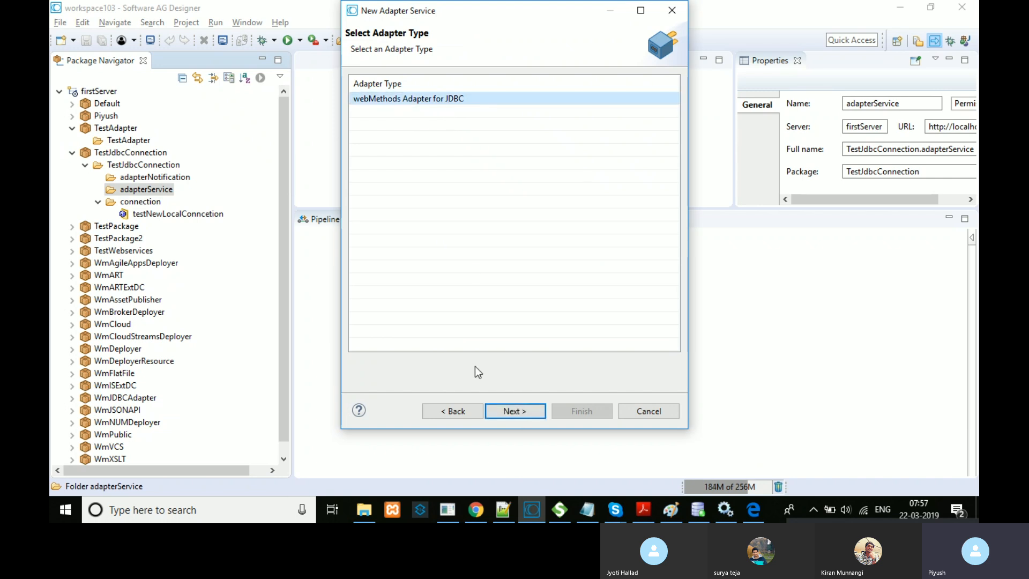
pyautogui.click(496, 410)
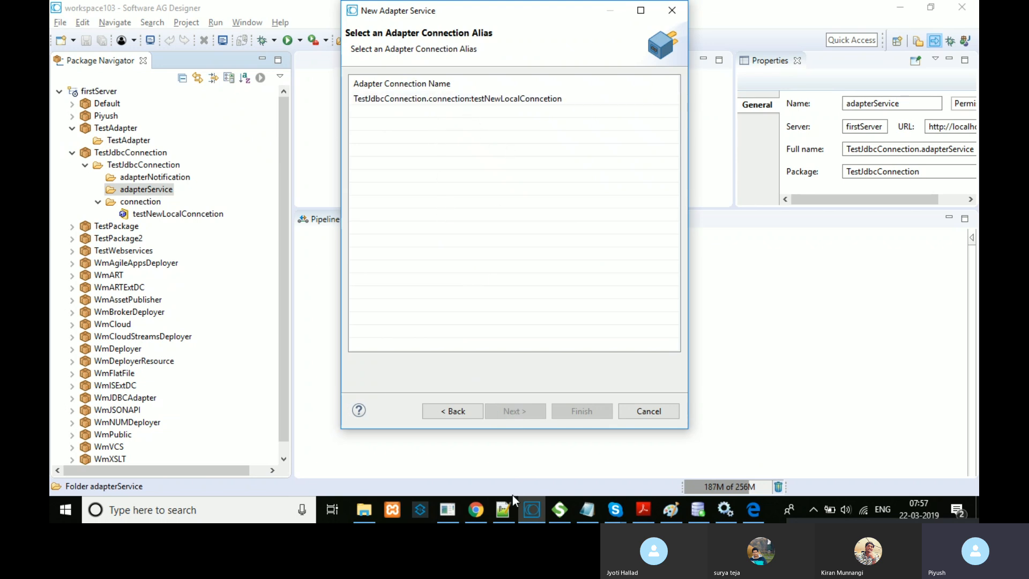
# Step: After checking the JDBC connections in the browser, pick the testNewLocalConncetion connection alias
pyautogui.click(476, 509)
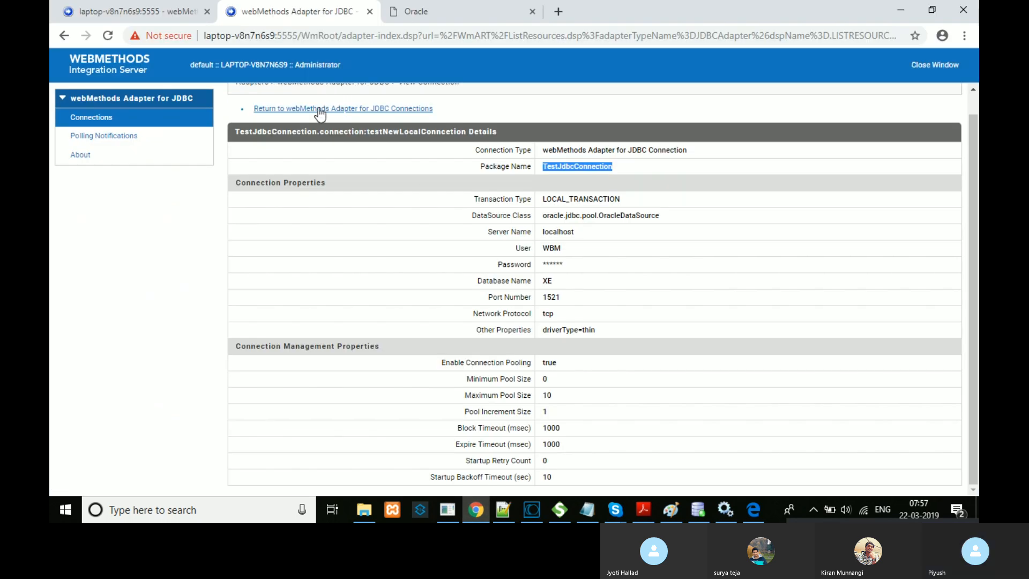
pyautogui.click(320, 109)
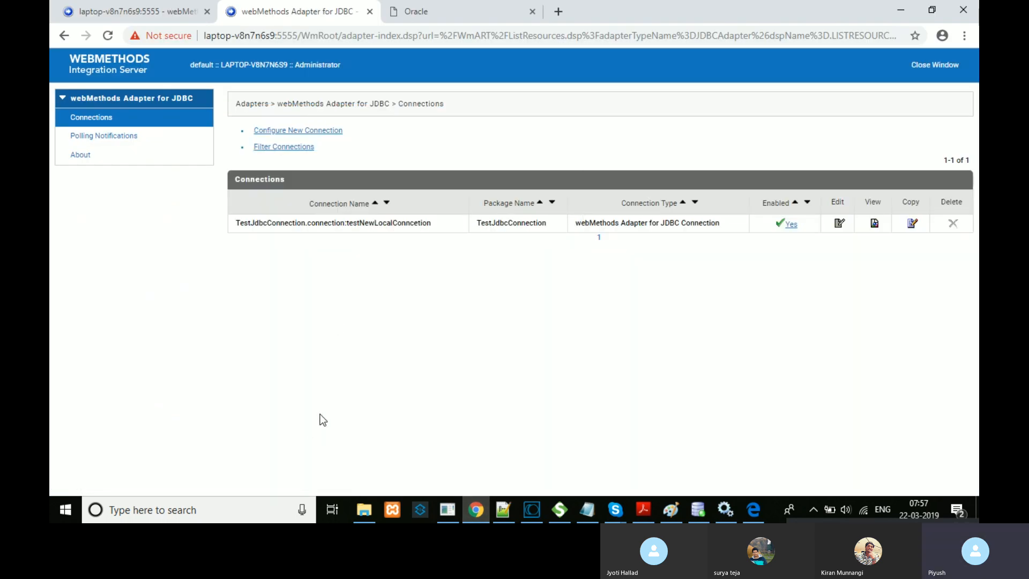
pyautogui.click(532, 509)
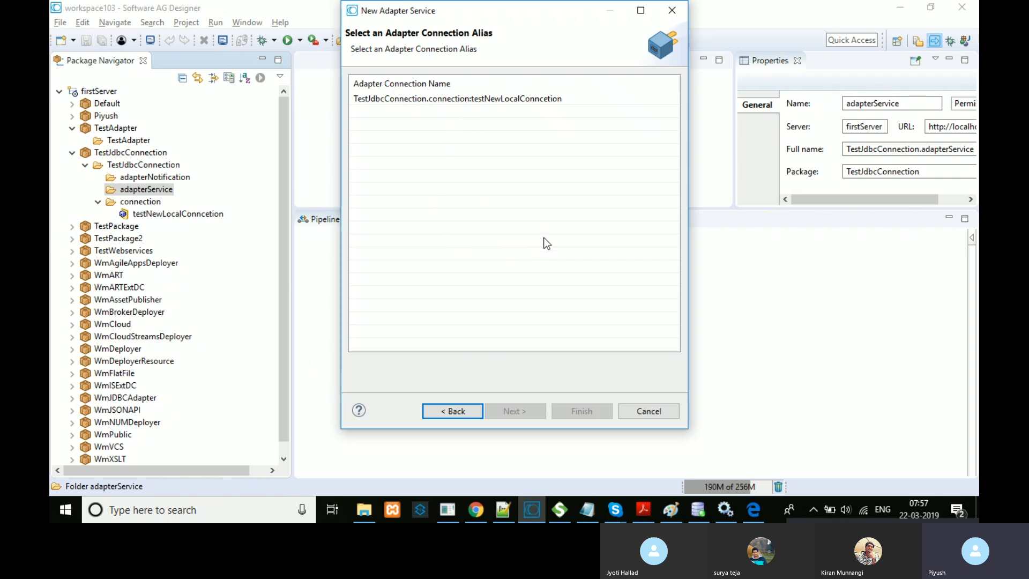
pyautogui.click(521, 103)
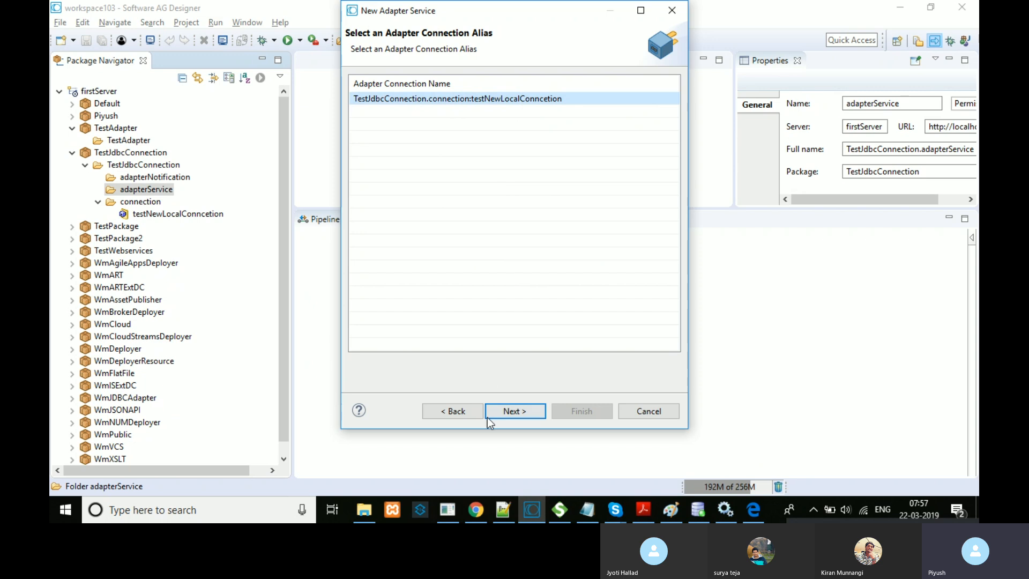
pyautogui.click(504, 411)
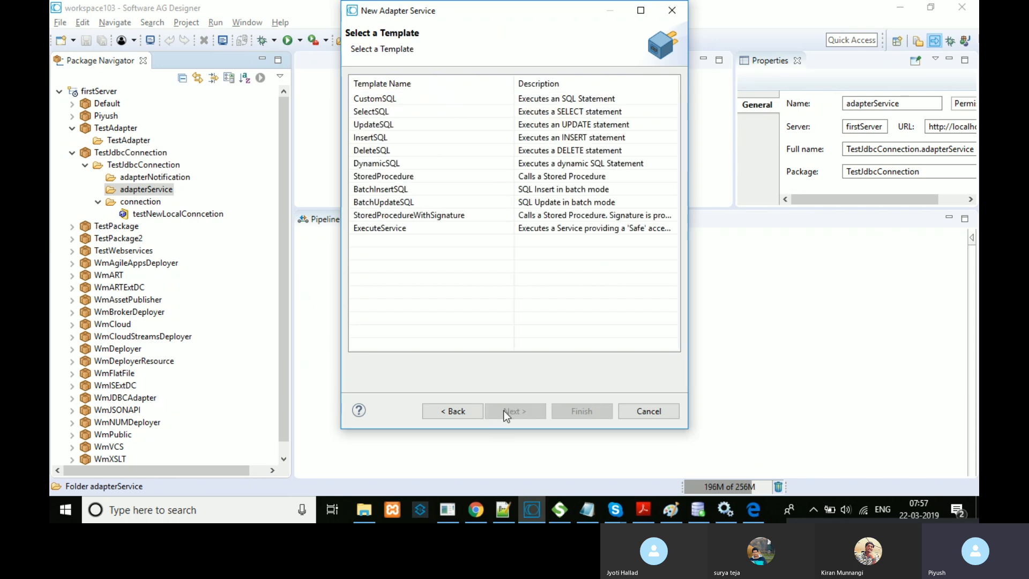
# Step: Widen the wizard, compare the CustomSQL and DynamicSQL templates, and finish with SelectSQL
pyautogui.moveTo(687, 242); pyautogui.dragTo(845, 263)
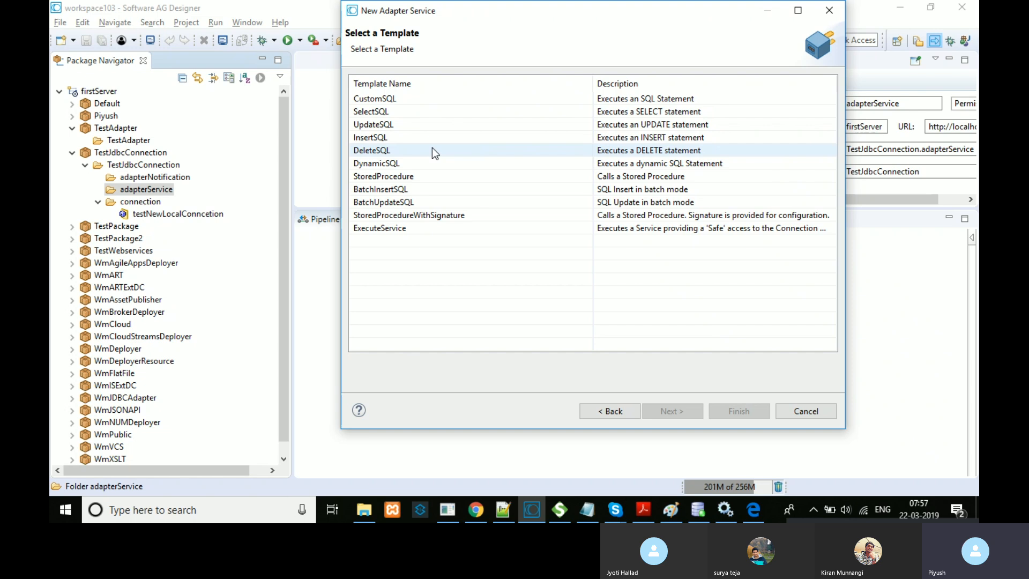
pyautogui.click(442, 95)
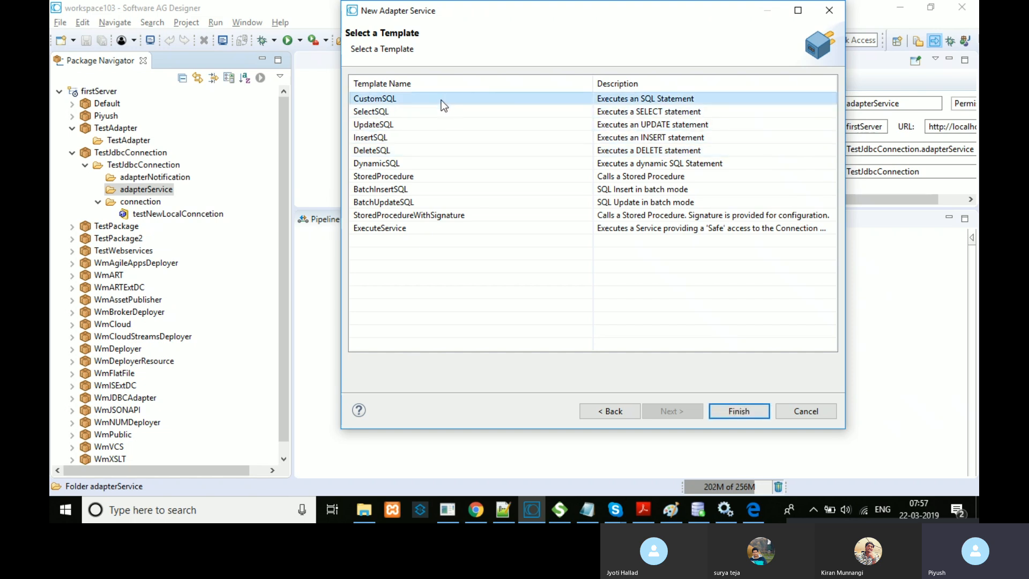
pyautogui.click(407, 166)
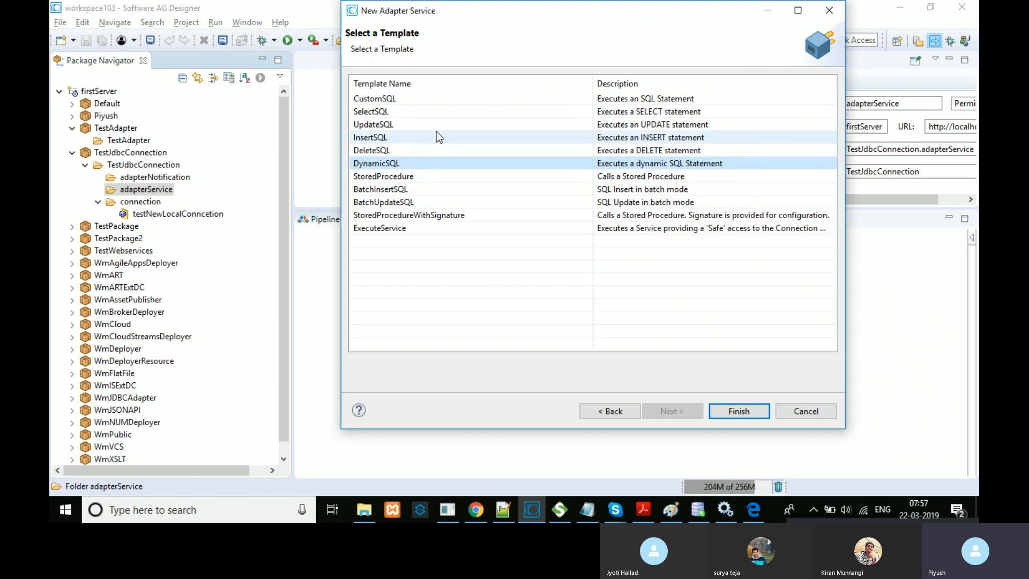
pyautogui.click(448, 114)
pyautogui.click(751, 412)
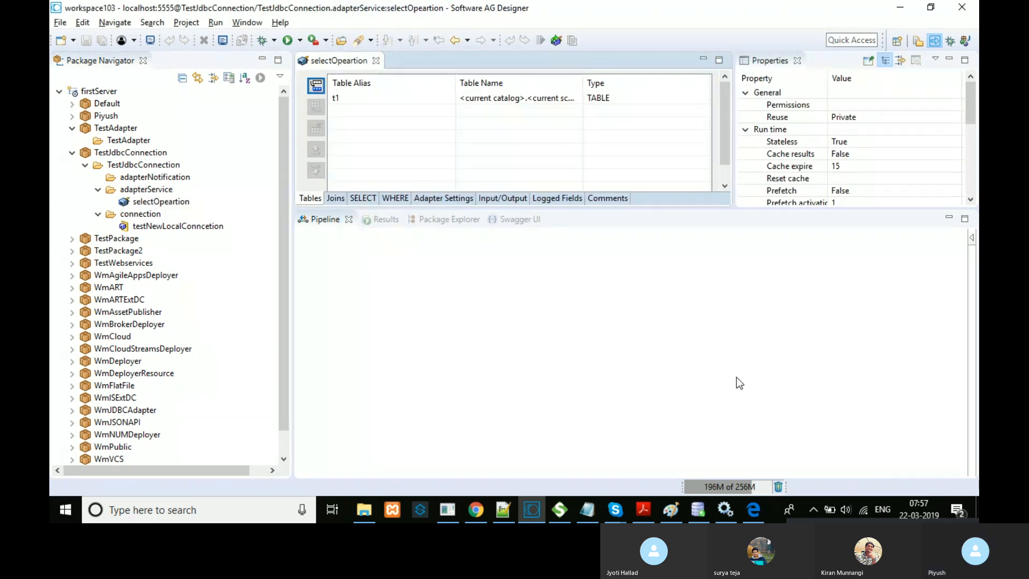
# Step: Enlarge the selectOpeartion editor and review its Joins, SELECT, WHERE and Adapter Settings tabs
pyautogui.moveTo(615, 208); pyautogui.dragTo(620, 318)
pyautogui.moveTo(732, 223); pyautogui.dragTo(763, 223)
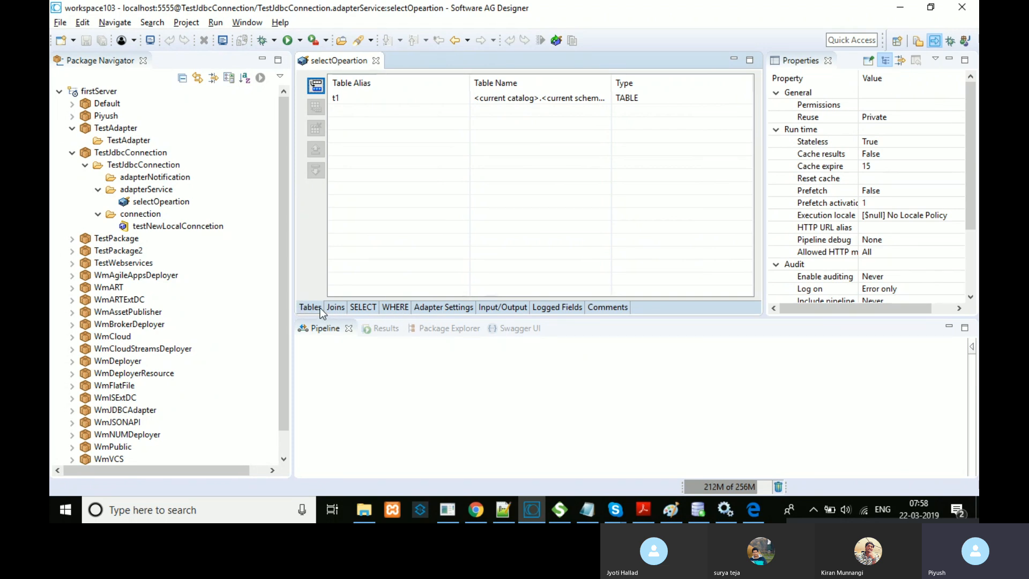
pyautogui.click(335, 309)
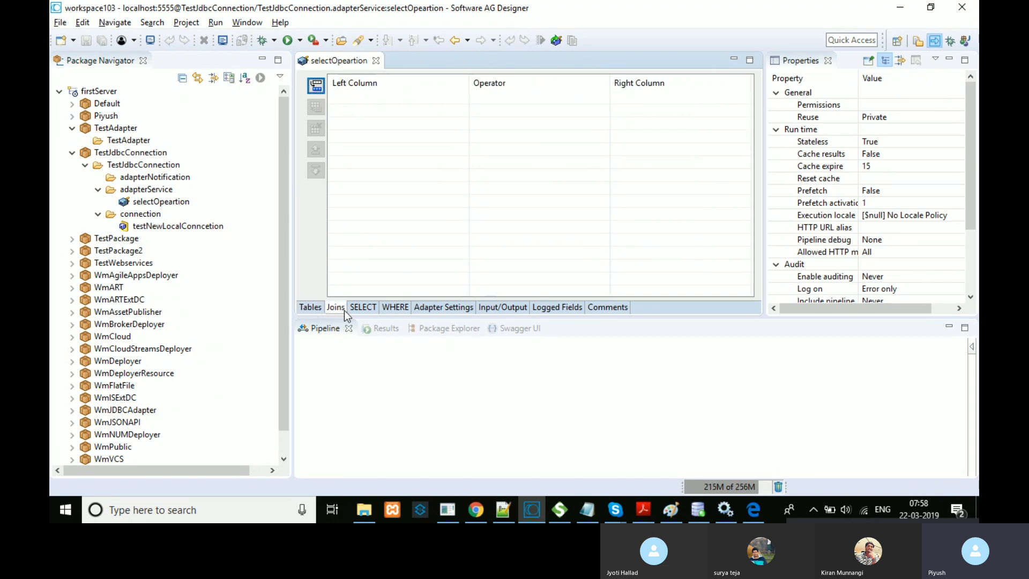
pyautogui.click(356, 309)
pyautogui.click(394, 308)
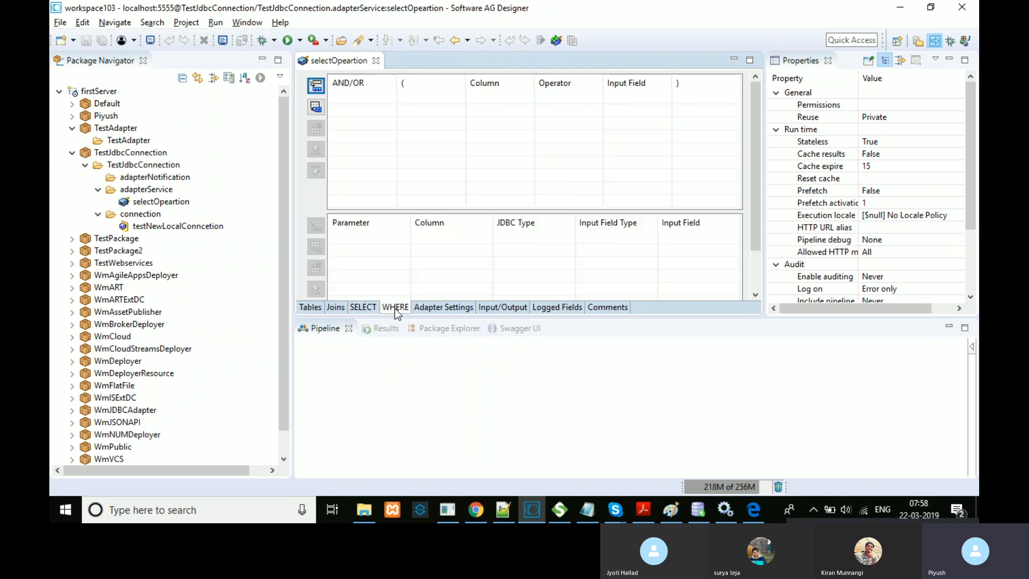
pyautogui.click(464, 309)
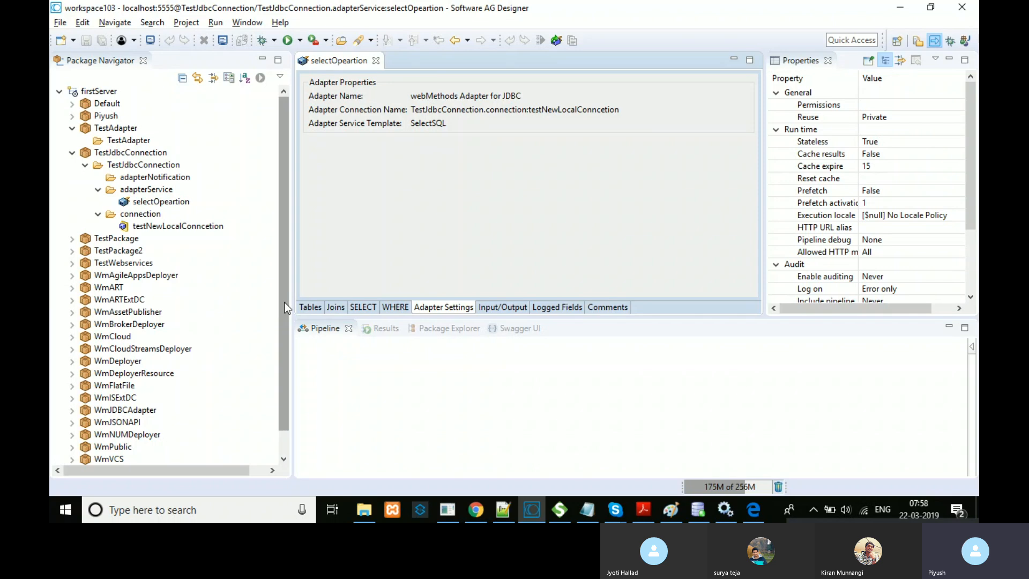
# Step: Back on the Tables tab, open the t1 table alias dropdown
pyautogui.click(318, 308)
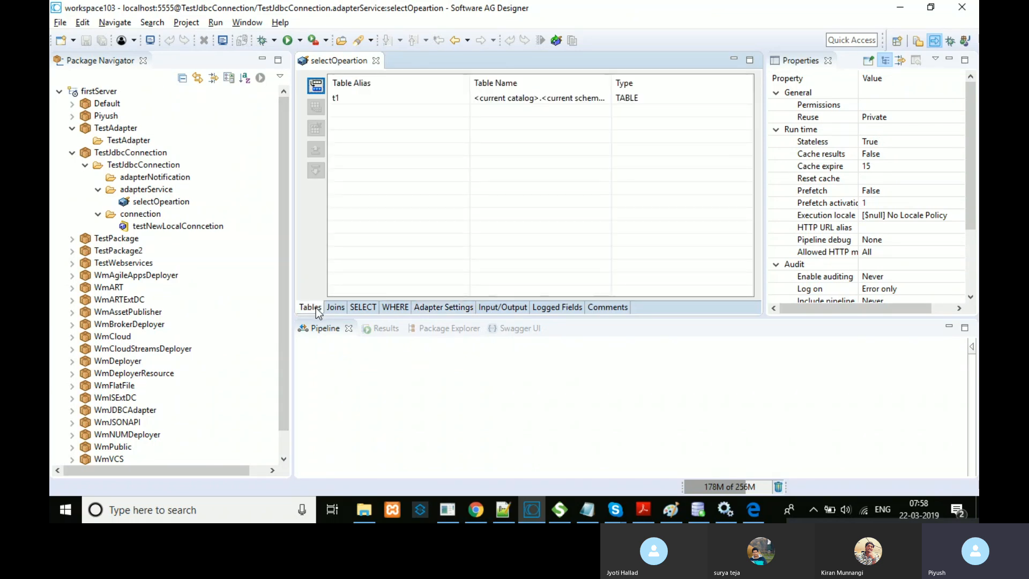
pyautogui.click(458, 97)
pyautogui.click(464, 96)
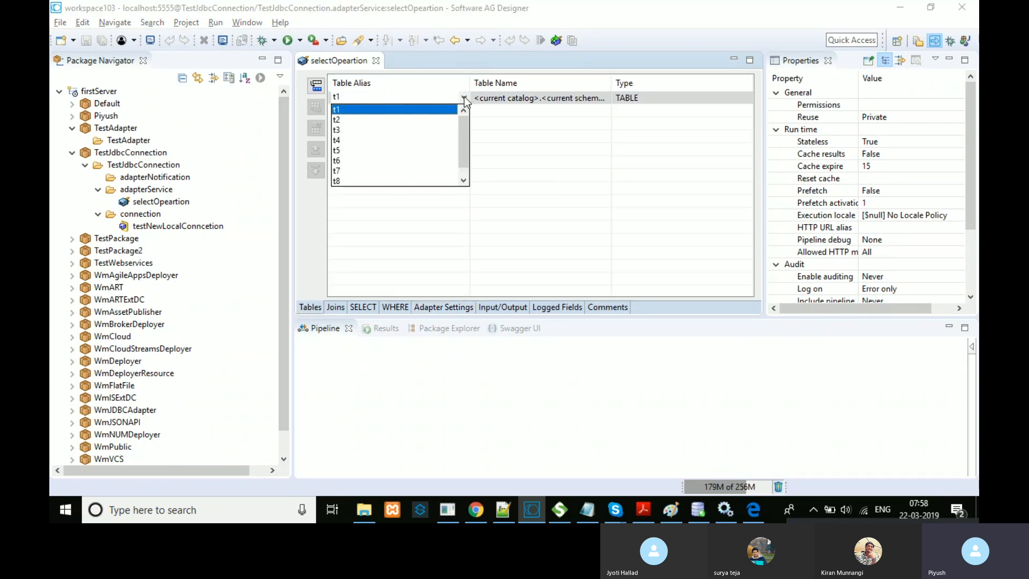
pyautogui.moveTo(465, 120)
pyautogui.mouseDown()
pyautogui.moveTo(465, 130)
pyautogui.moveTo(464, 116)
pyautogui.mouseUp()
# Step: Browse <current catalog> > <current schema>, set t1's table to ADDRESS, and save the service
pyautogui.click(562, 110)
pyautogui.click(588, 101)
pyautogui.click(604, 98)
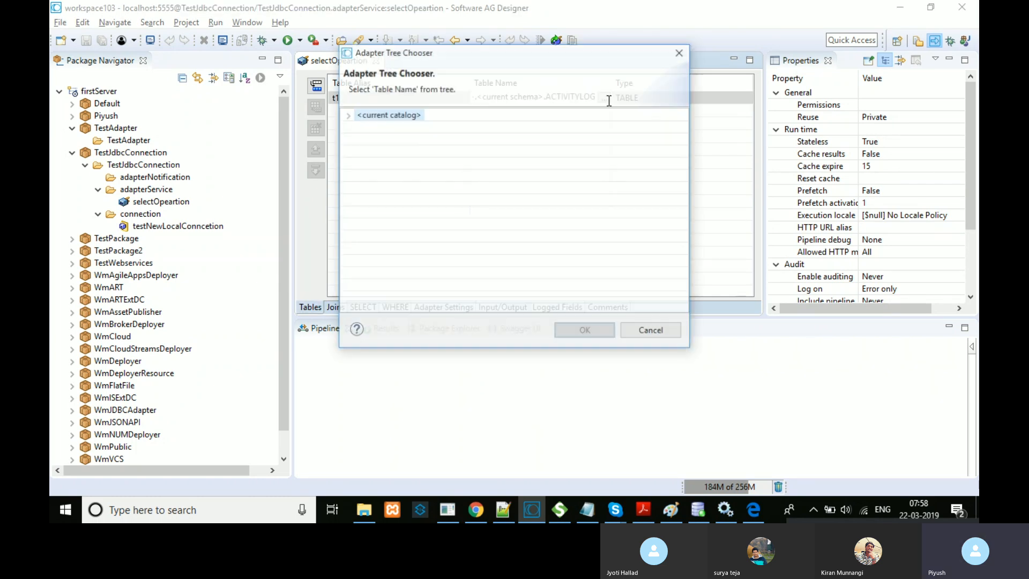
pyautogui.click(348, 116)
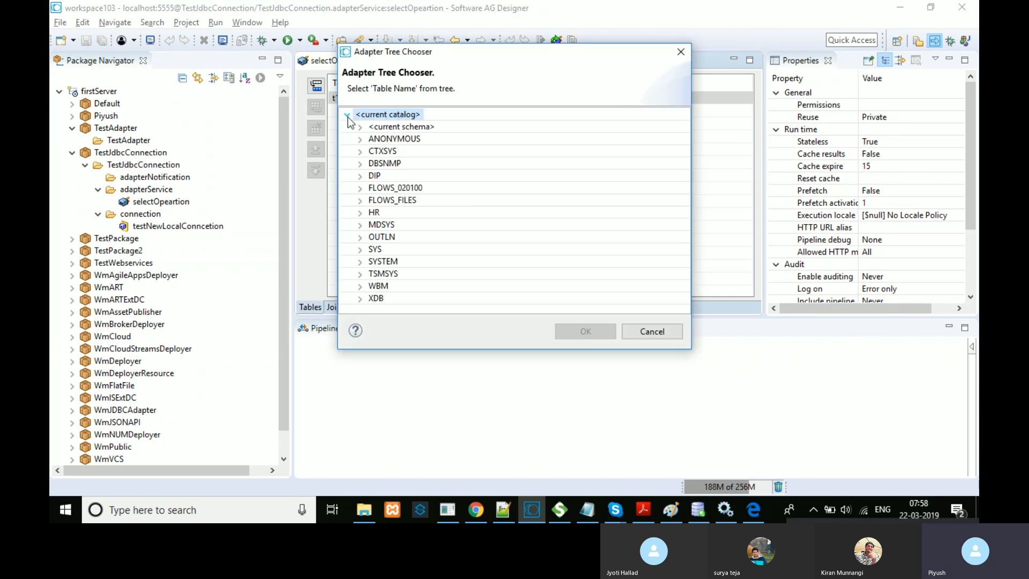
pyautogui.click(356, 127)
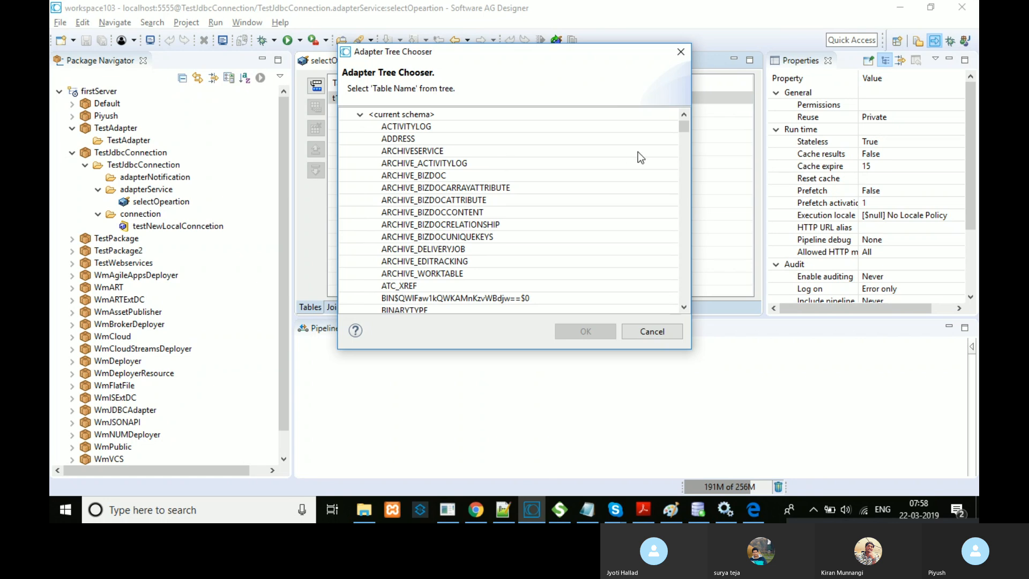
pyautogui.moveTo(681, 129); pyautogui.dragTo(655, 296)
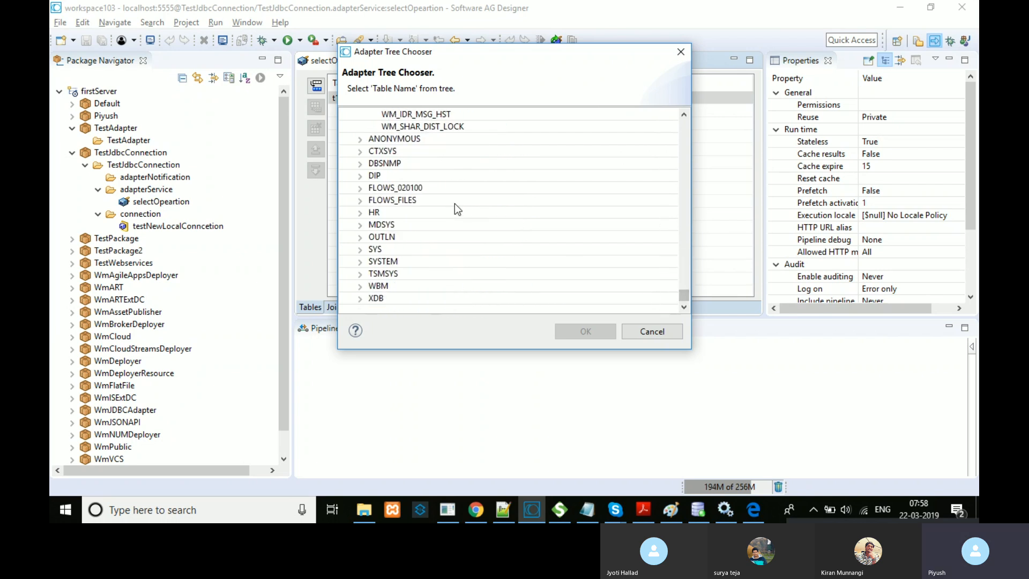
pyautogui.click(360, 287)
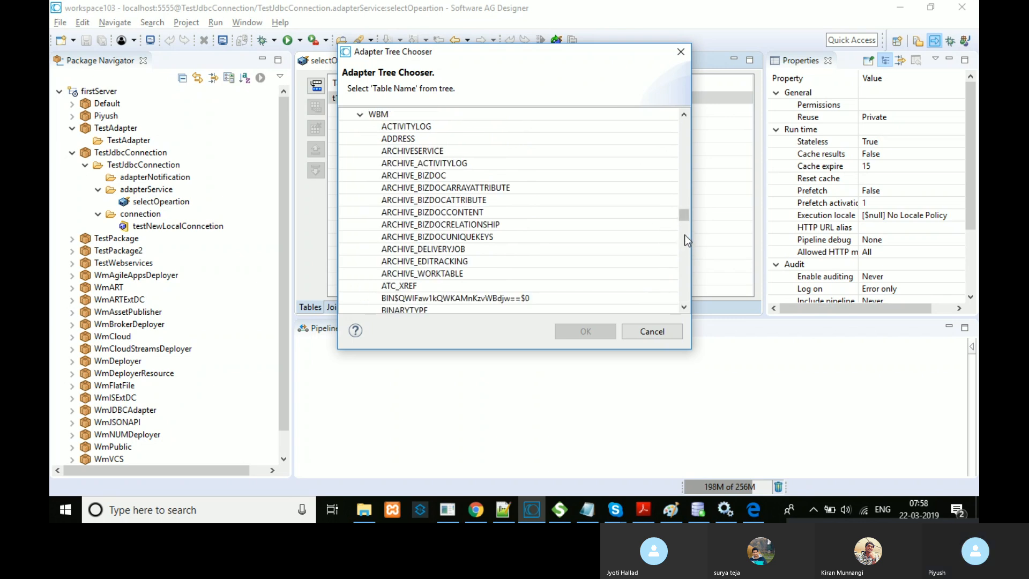
pyautogui.moveTo(684, 215)
pyautogui.mouseDown()
pyautogui.moveTo(680, 296)
pyautogui.moveTo(691, 231)
pyautogui.mouseUp()
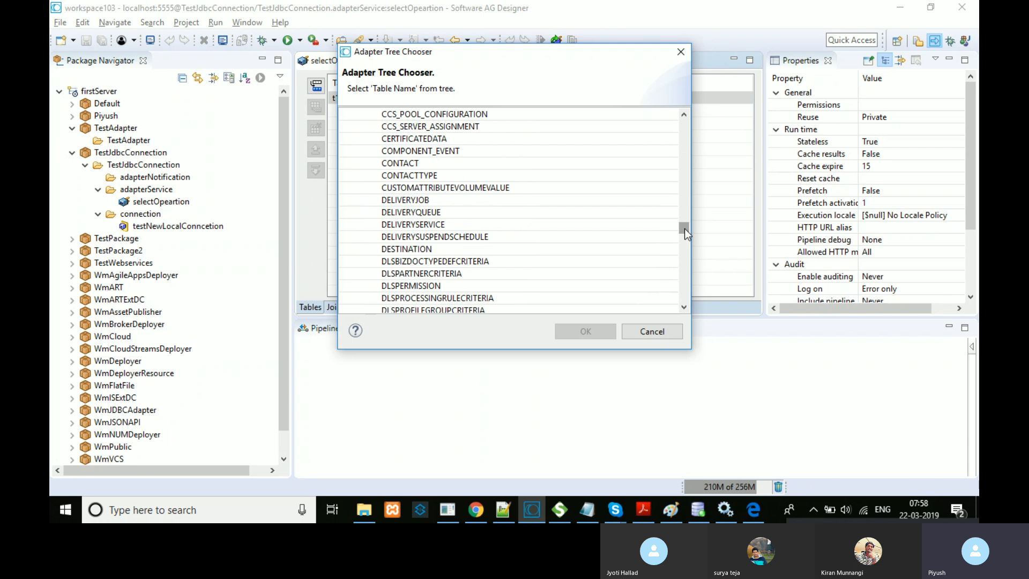
pyautogui.moveTo(683, 229); pyautogui.dragTo(430, 137)
pyautogui.click(402, 152)
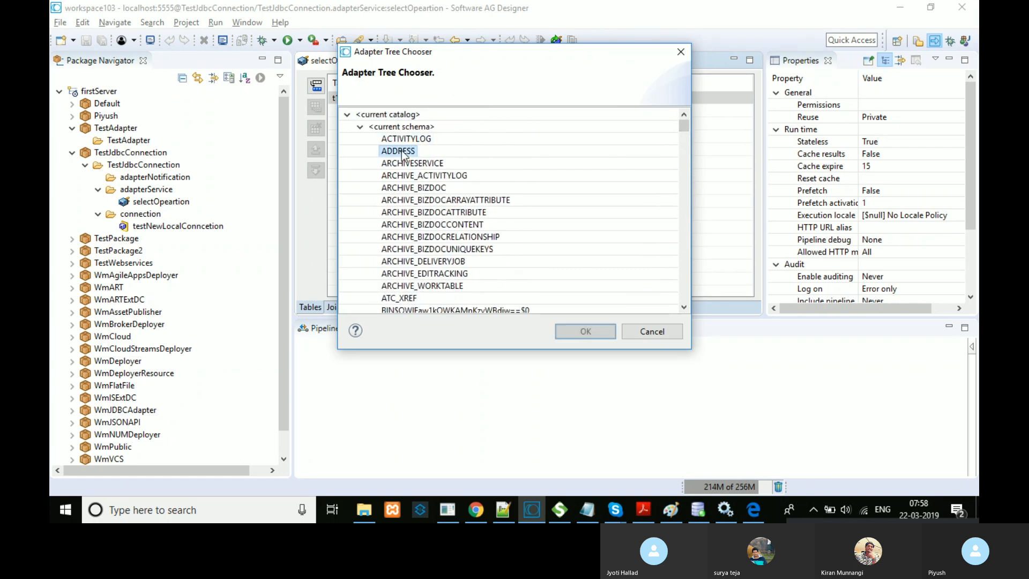
pyautogui.click(574, 332)
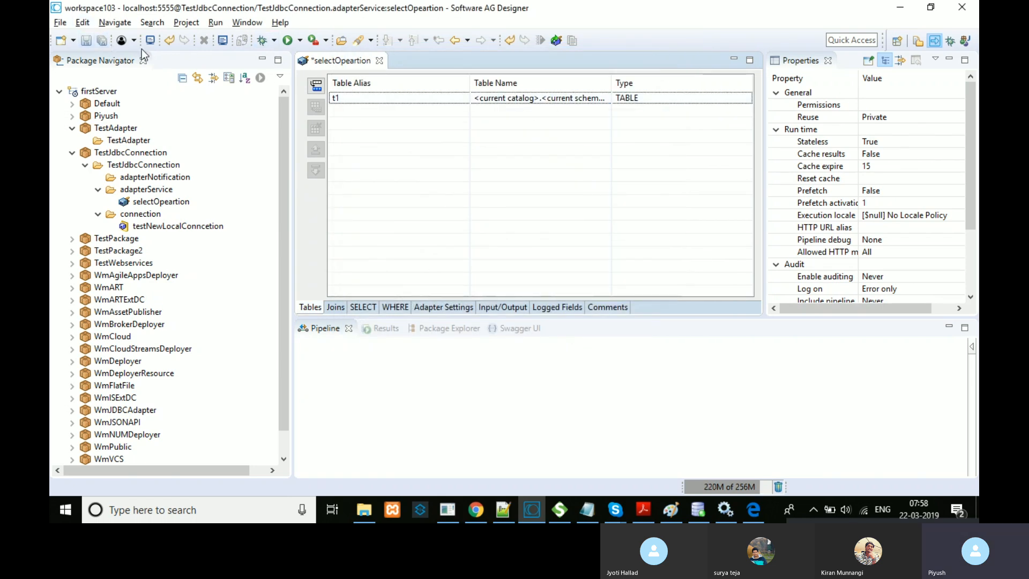
pyautogui.click(102, 41)
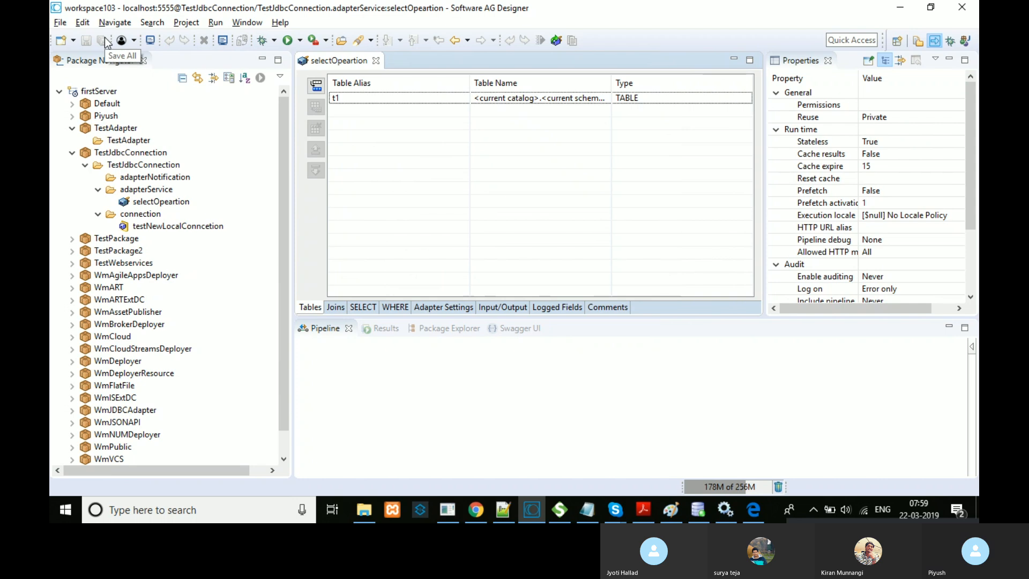
# Step: Fill the SELECT list with the ADDRESS columns and enlarge the editor to show every row
pyautogui.click(360, 307)
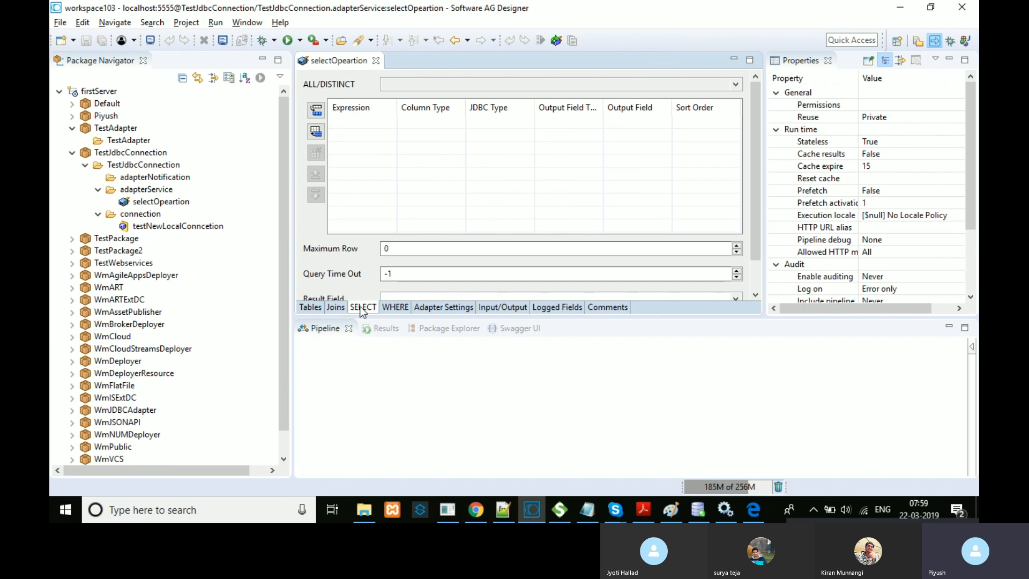
pyautogui.click(316, 131)
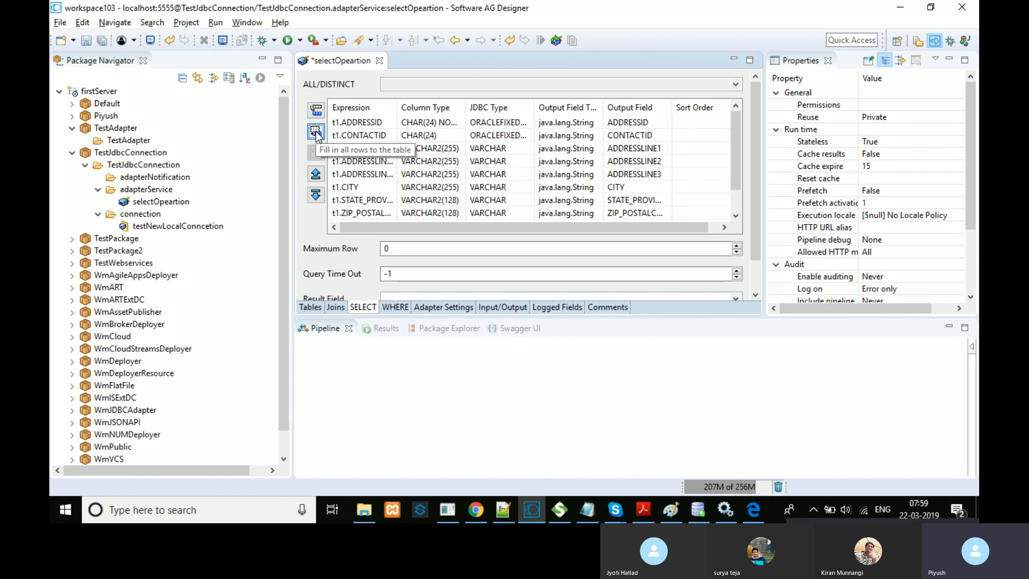
pyautogui.click(316, 133)
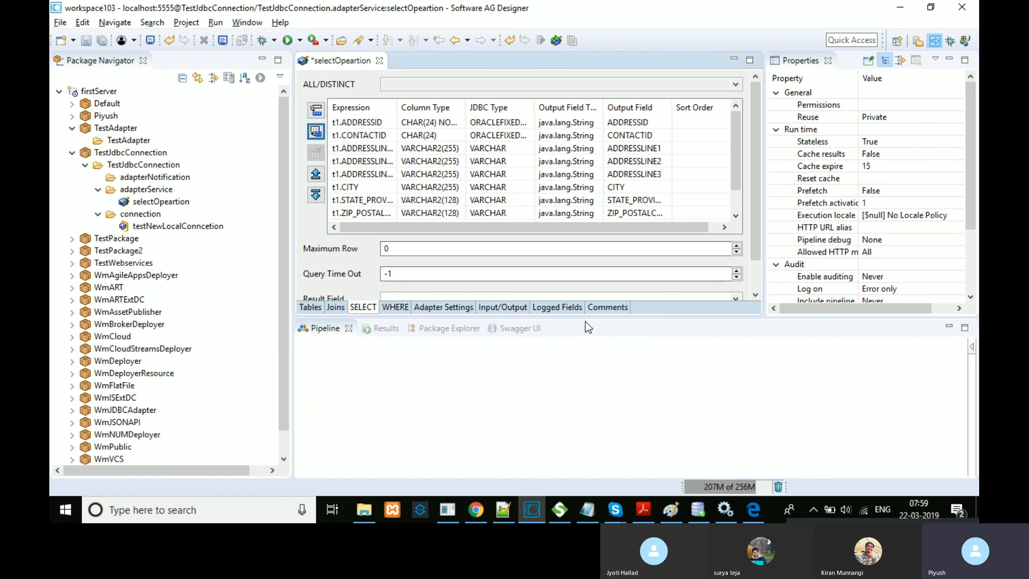
pyautogui.moveTo(586, 318); pyautogui.dragTo(586, 418)
pyautogui.moveTo(398, 107); pyautogui.dragTo(455, 107)
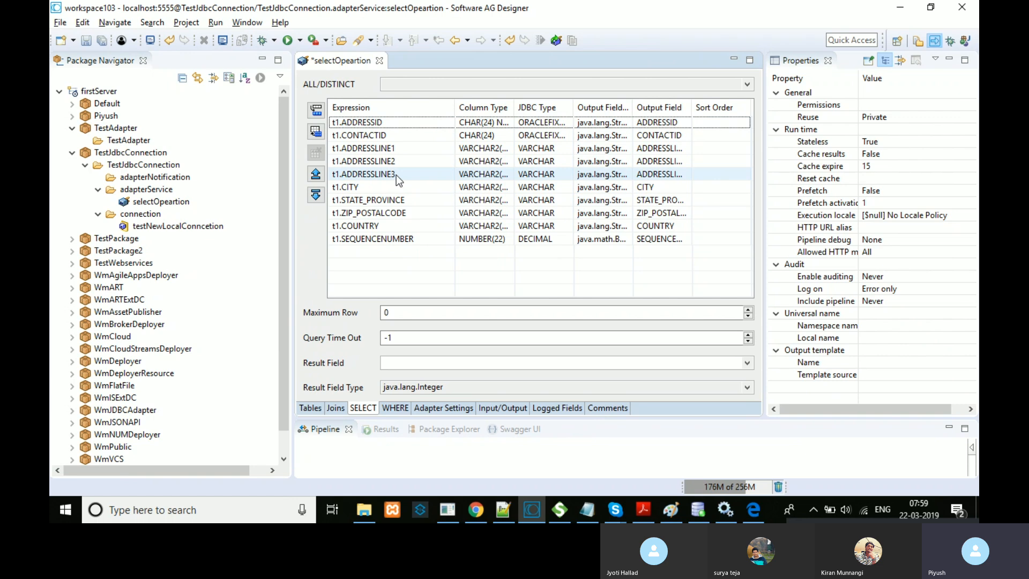
# Step: Clear the SELECT rows, briefly re-adding ADDRESSID, CONTACTID and ADDRESSLINE1 before removing them again
pyautogui.click(323, 135)
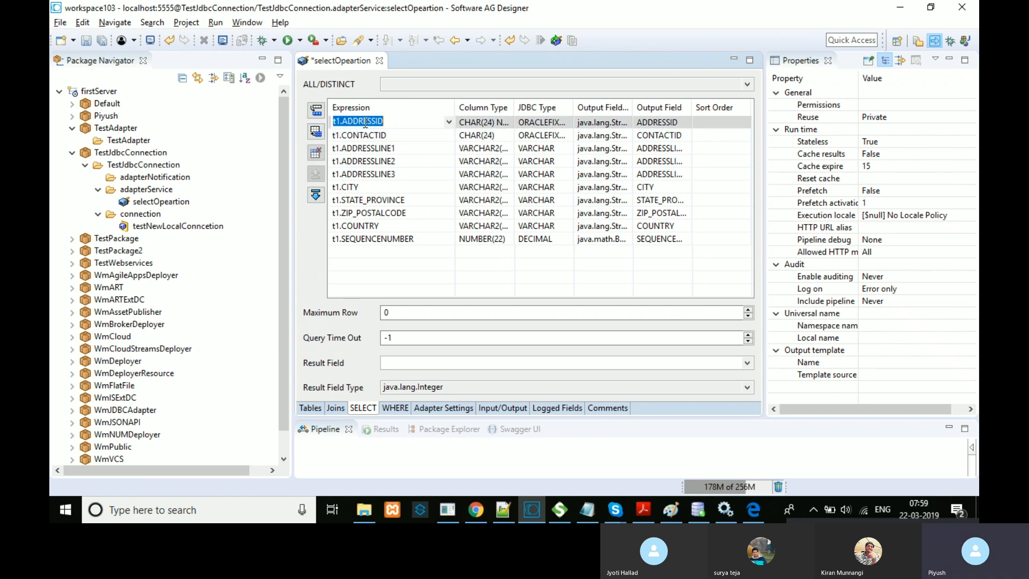
pyautogui.click(317, 154)
pyautogui.tripleClick(317, 154)
pyautogui.doubleClick(317, 154)
pyautogui.tripleClick(317, 154)
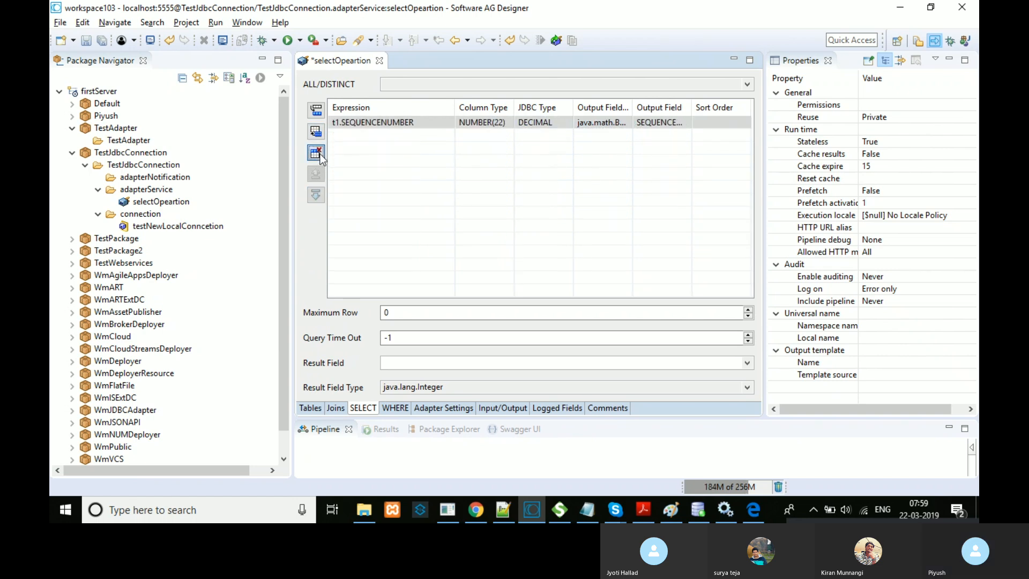
pyautogui.click(317, 154)
pyautogui.click(316, 111)
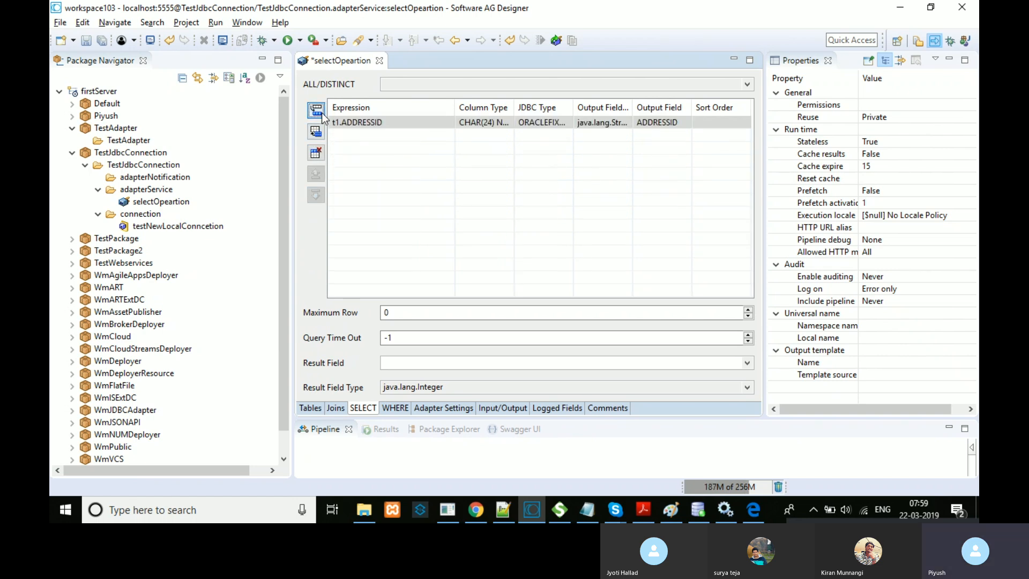
pyautogui.click(316, 111)
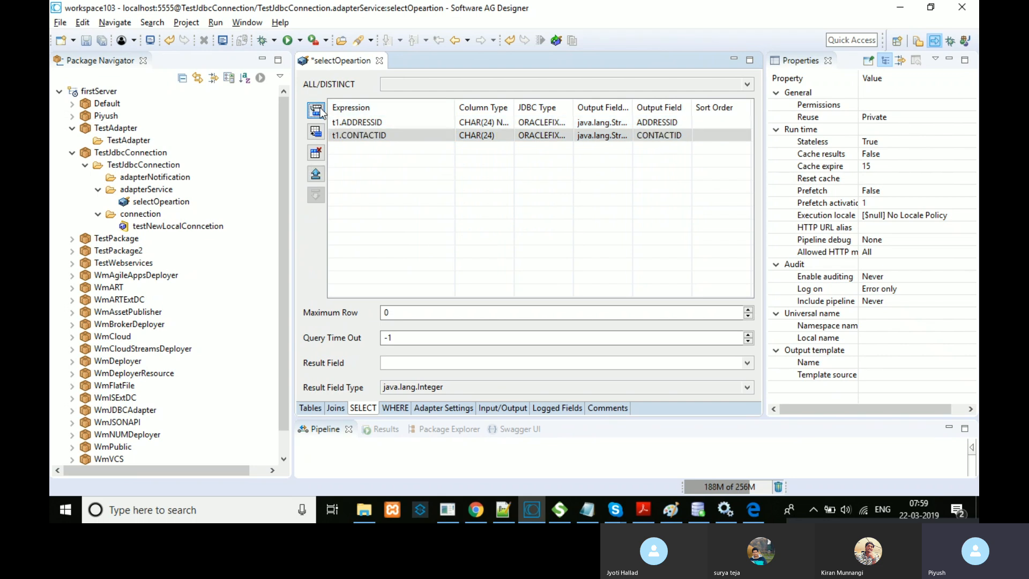
pyautogui.click(317, 111)
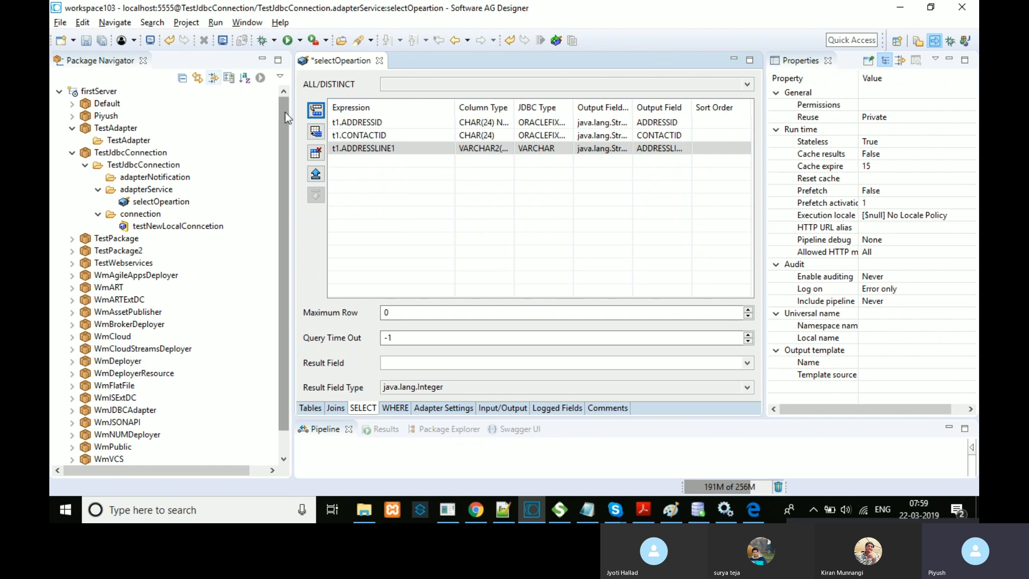
pyautogui.click(316, 153)
pyautogui.click(317, 154)
pyautogui.click(317, 154)
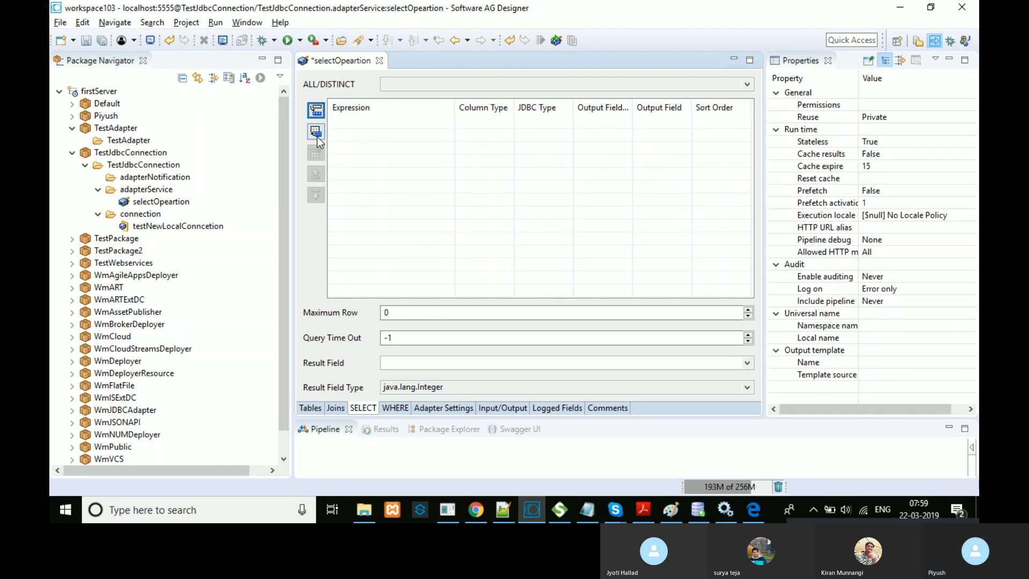
# Step: Add all ten ADDRESS columns to SELECT, save, resize the Expression column, then show WHERE
pyautogui.click(317, 133)
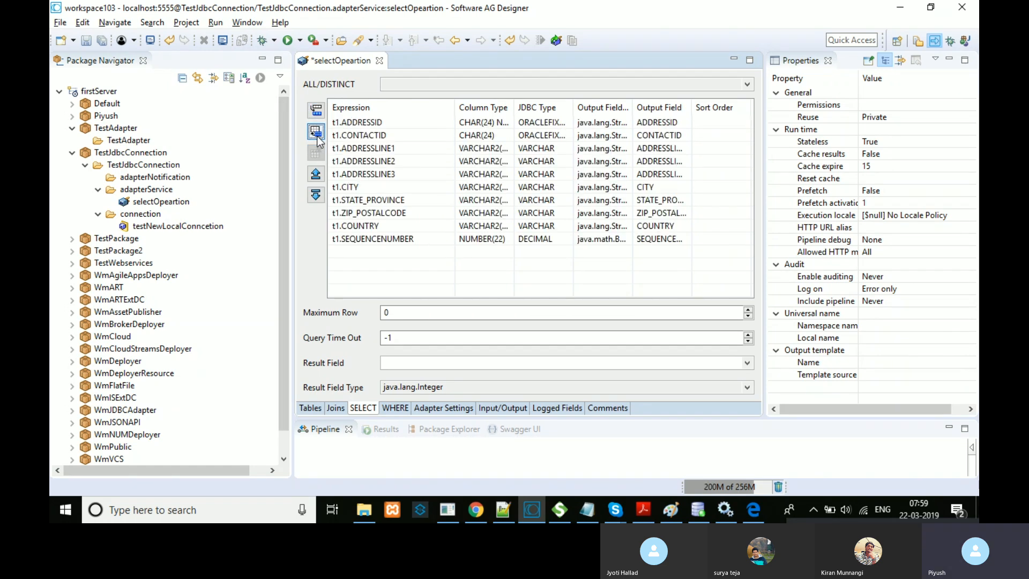
pyautogui.click(102, 41)
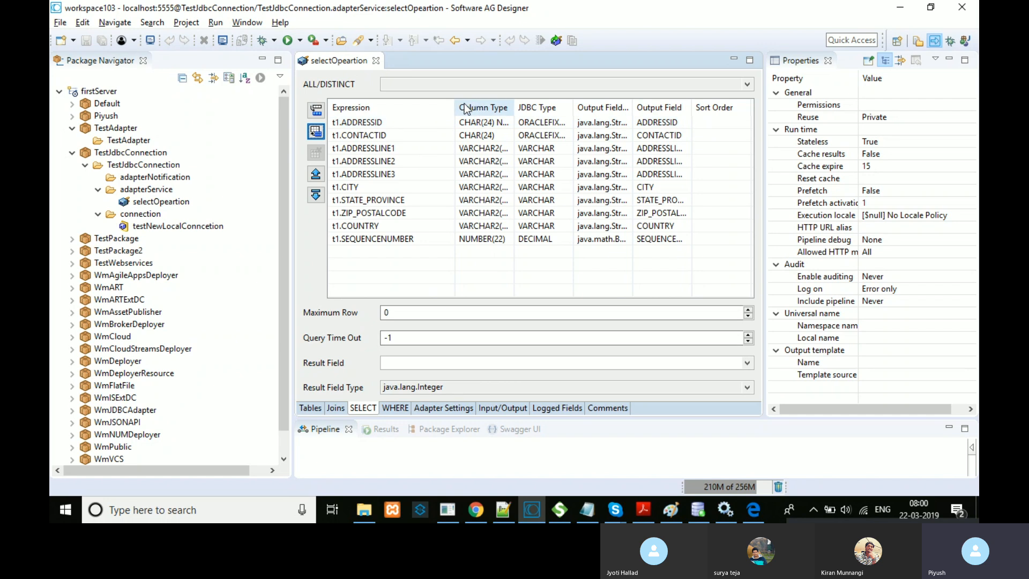
pyautogui.moveTo(455, 107); pyautogui.dragTo(569, 107)
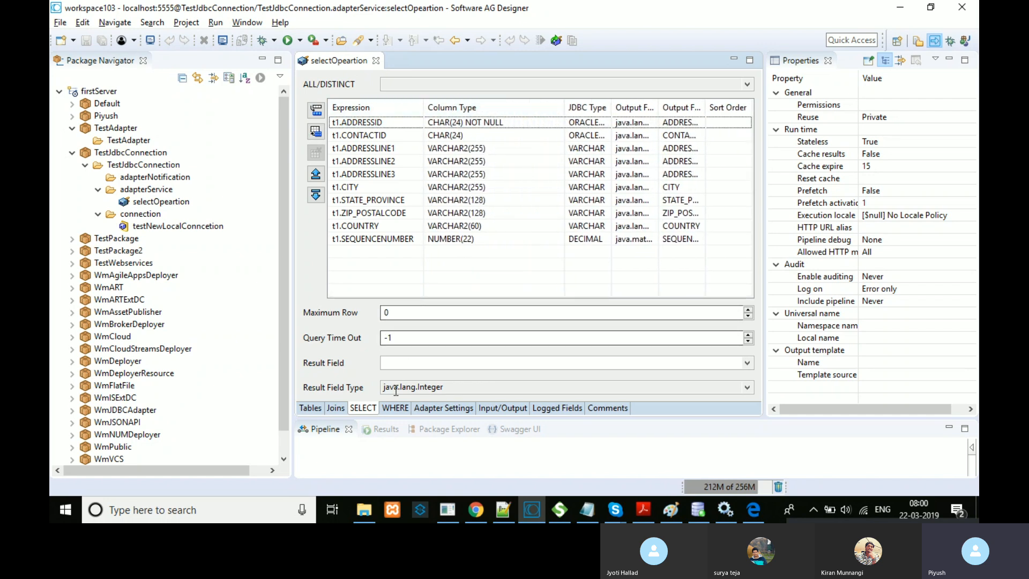
pyautogui.click(396, 407)
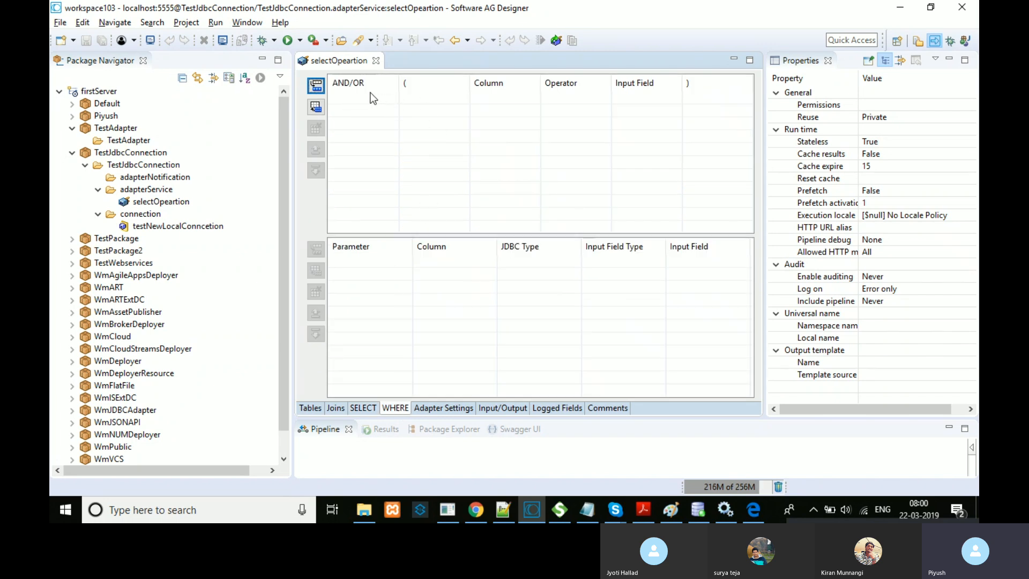
# Step: Add three WHERE conditions, switch the first to t1.CONTACTID, then delete all of them
pyautogui.click(317, 89)
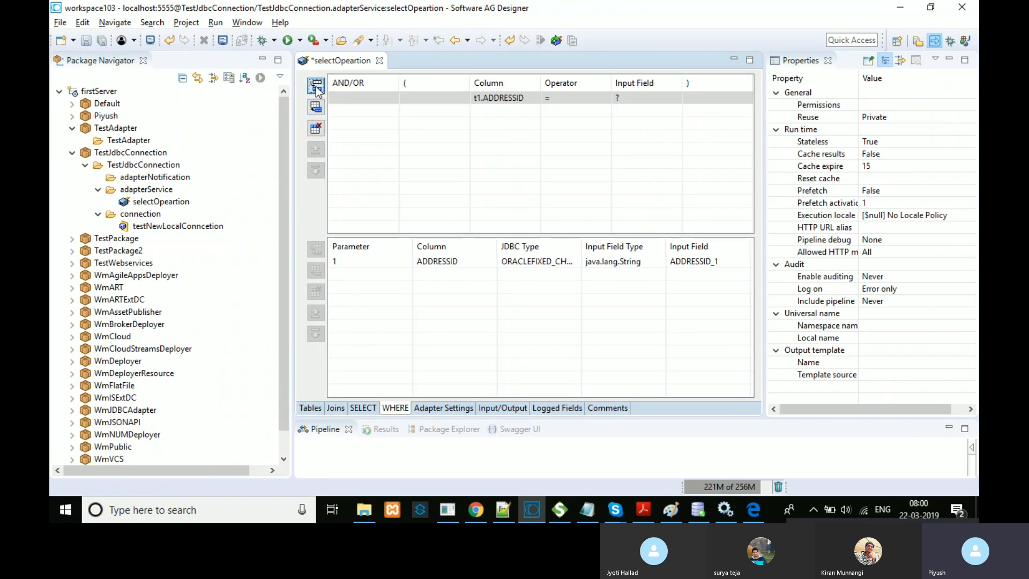
pyautogui.click(317, 89)
pyautogui.click(316, 89)
pyautogui.click(499, 98)
pyautogui.click(534, 97)
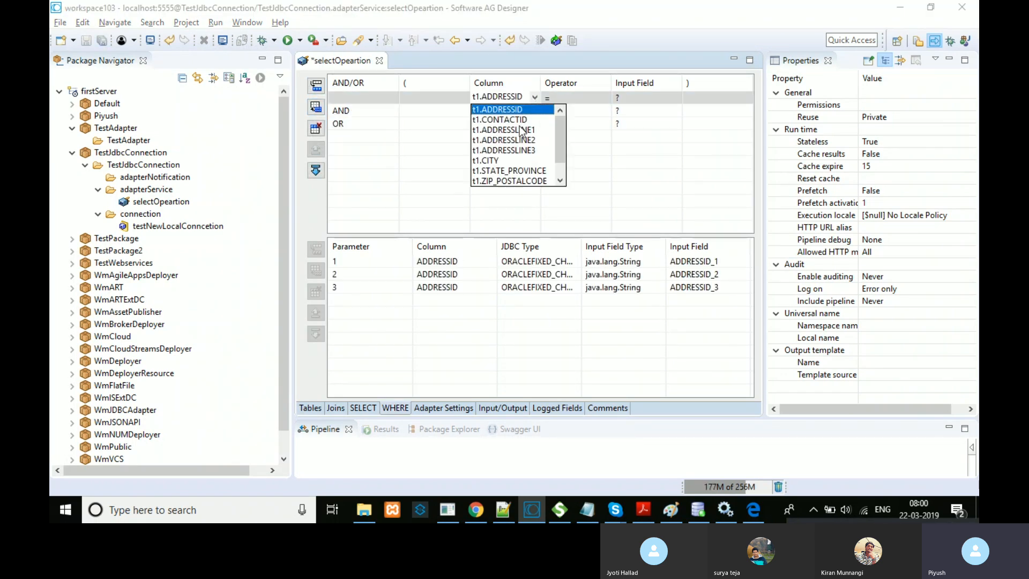
pyautogui.moveTo(559, 133)
pyautogui.mouseDown()
pyautogui.moveTo(560, 153)
pyautogui.moveTo(559, 121)
pyautogui.mouseUp()
pyautogui.click(531, 124)
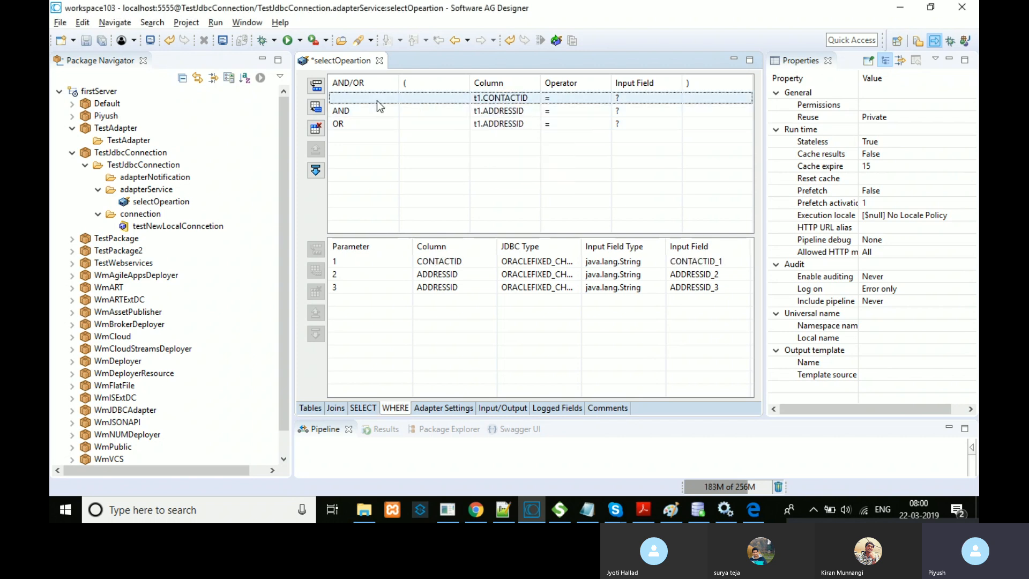
pyautogui.click(321, 125)
pyautogui.click(355, 100)
pyautogui.click(320, 126)
pyautogui.click(320, 125)
pyautogui.click(320, 125)
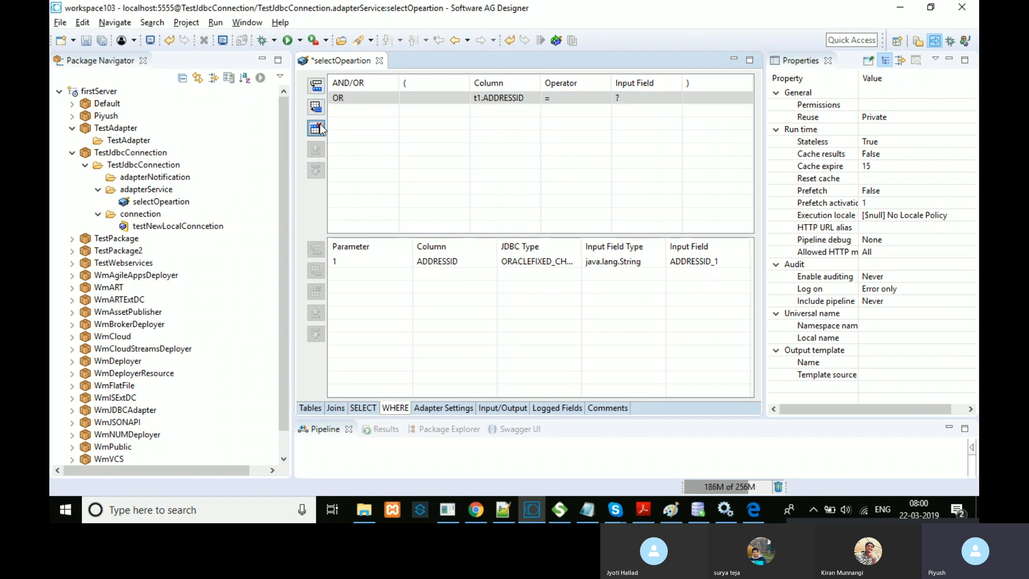
pyautogui.click(319, 125)
# Step: Check the Tables page, return to the ten SELECT columns, and save selectOpeartion
pyautogui.click(356, 408)
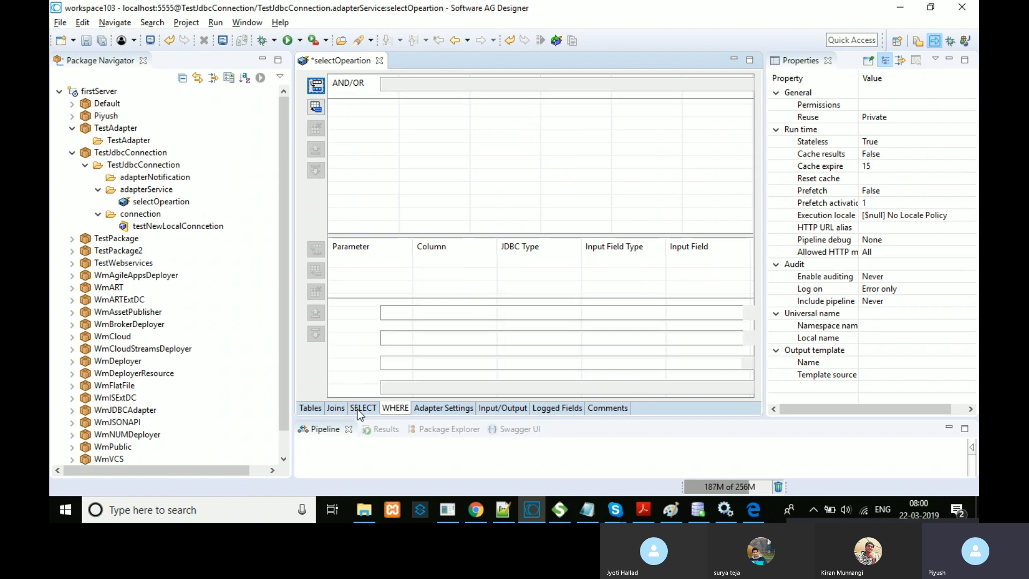
pyautogui.click(310, 409)
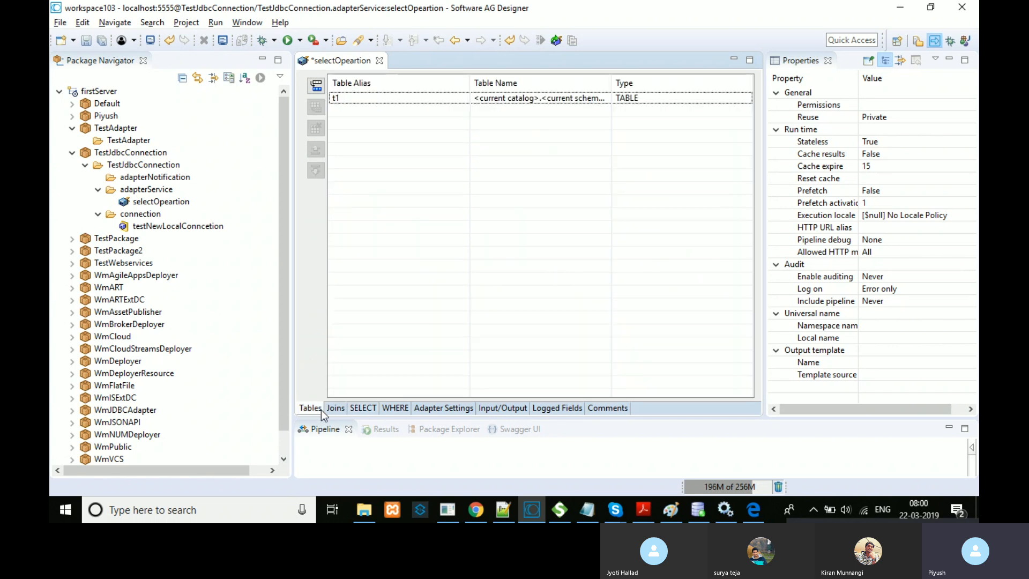
pyautogui.click(361, 408)
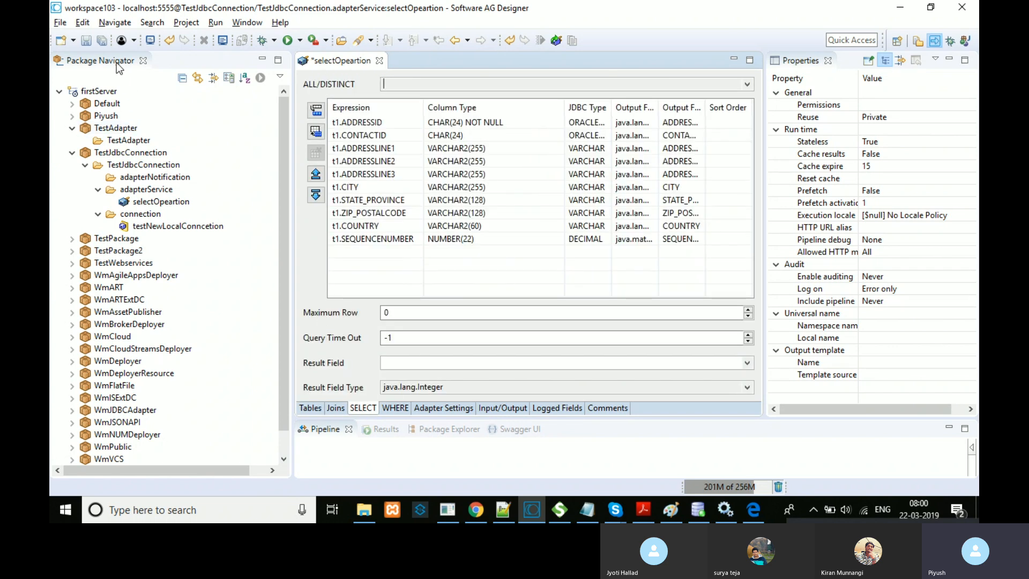
pyautogui.click(102, 45)
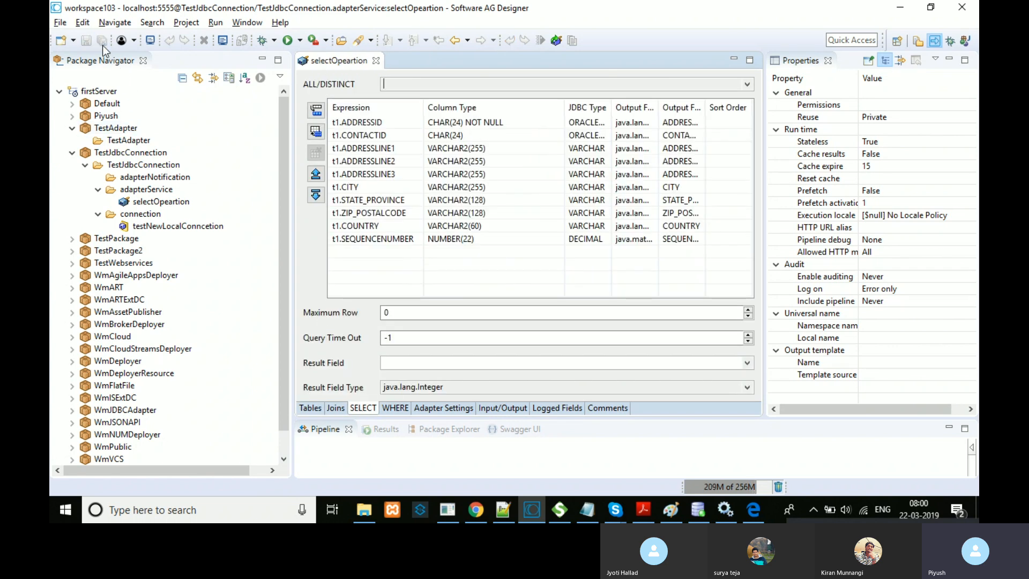
pyautogui.click(188, 203)
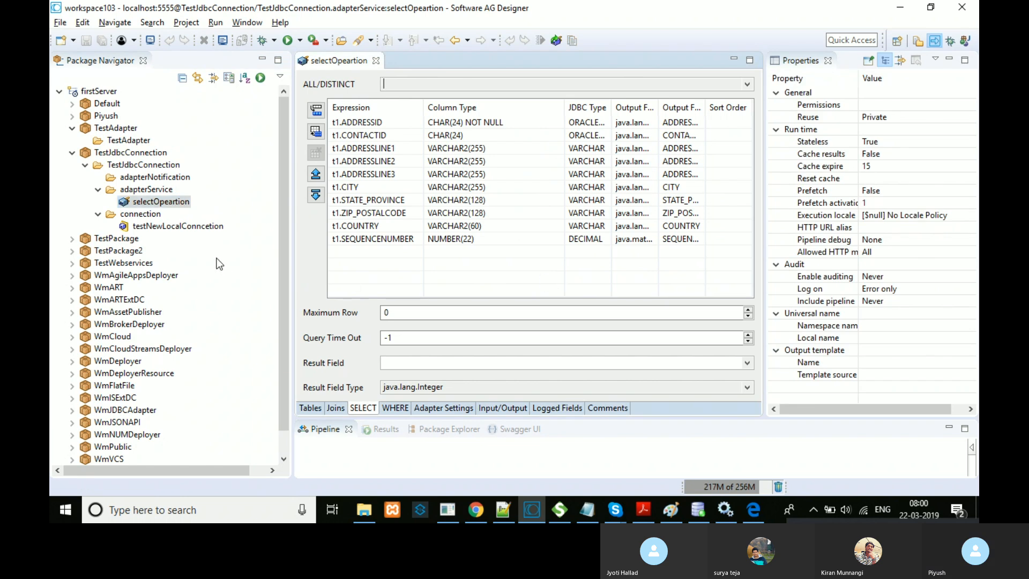
# Step: Run selectOpeartion with Run As > Run Service, leaving all inputs including $dbUser empty
pyautogui.rightClick(172, 201)
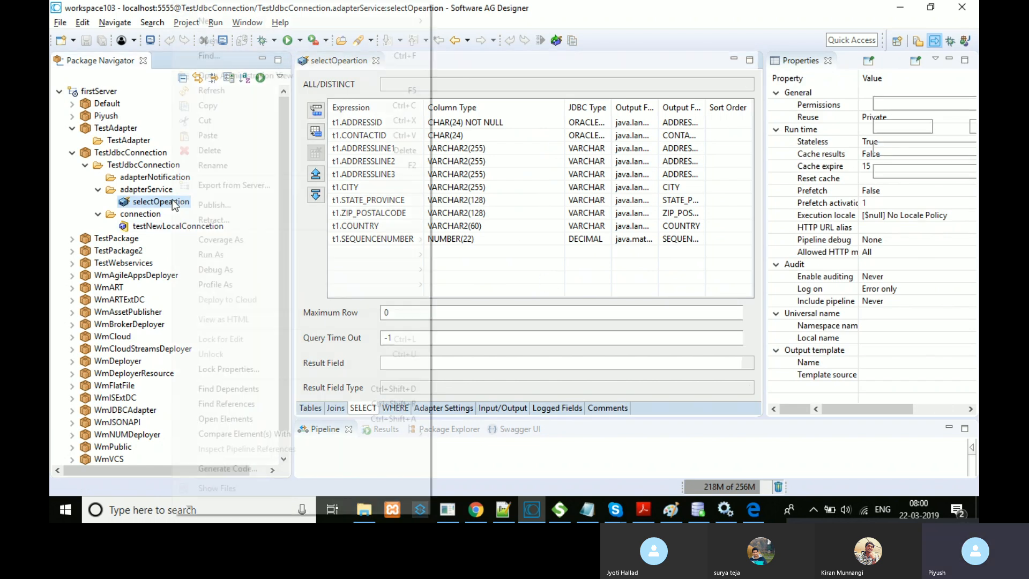
pyautogui.moveTo(346, 252)
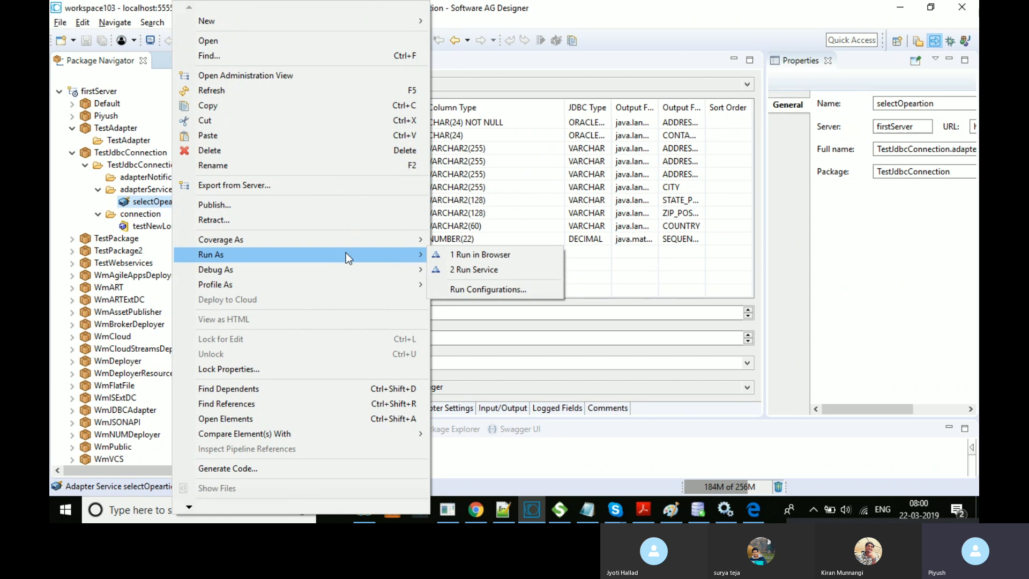
pyautogui.click(492, 270)
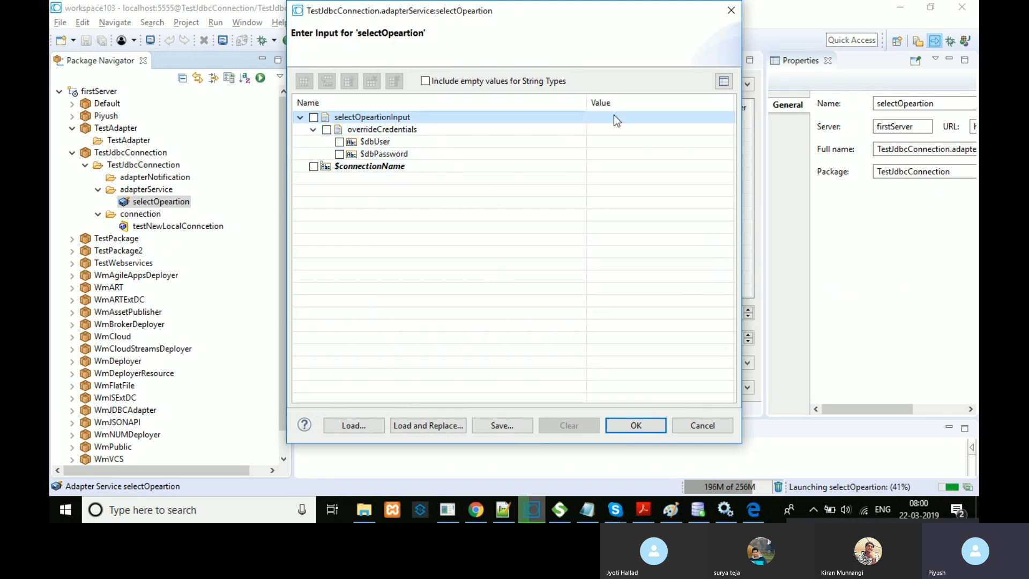
pyautogui.moveTo(586, 102); pyautogui.dragTo(500, 101)
pyautogui.moveTo(647, 102); pyautogui.dragTo(696, 102)
pyautogui.click(535, 141)
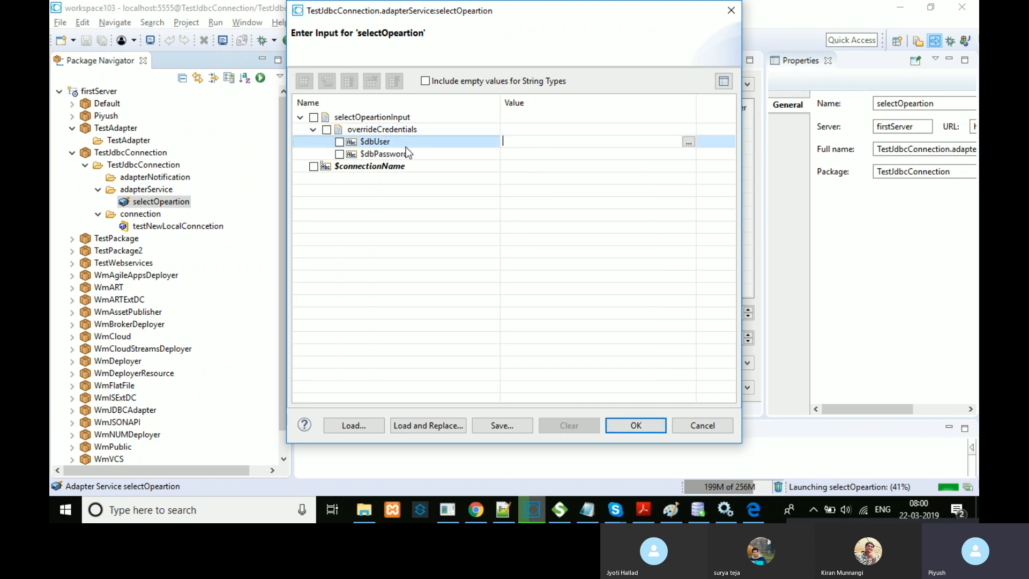
pyautogui.click(636, 427)
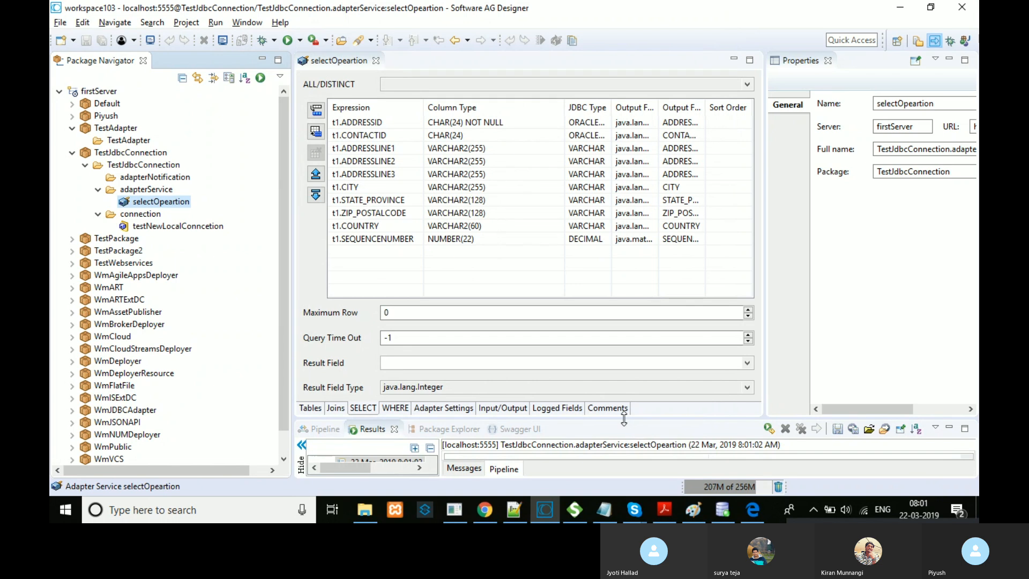
# Step: Enlarge the Results view to show selectOpeartionOutput's results entry, then ease it back slightly
pyautogui.moveTo(624, 419); pyautogui.dragTo(624, 245)
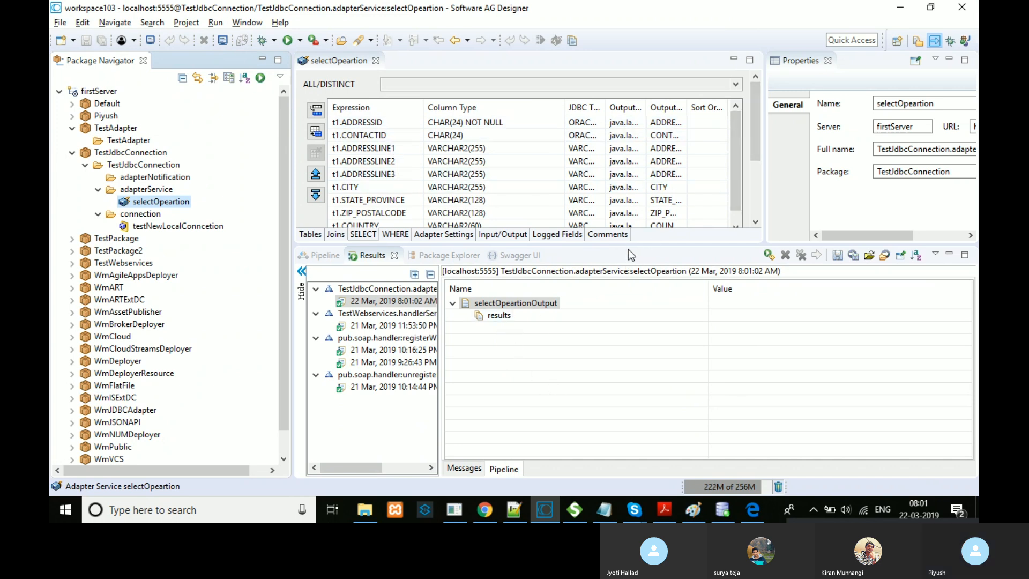
pyautogui.moveTo(627, 245); pyautogui.dragTo(627, 267)
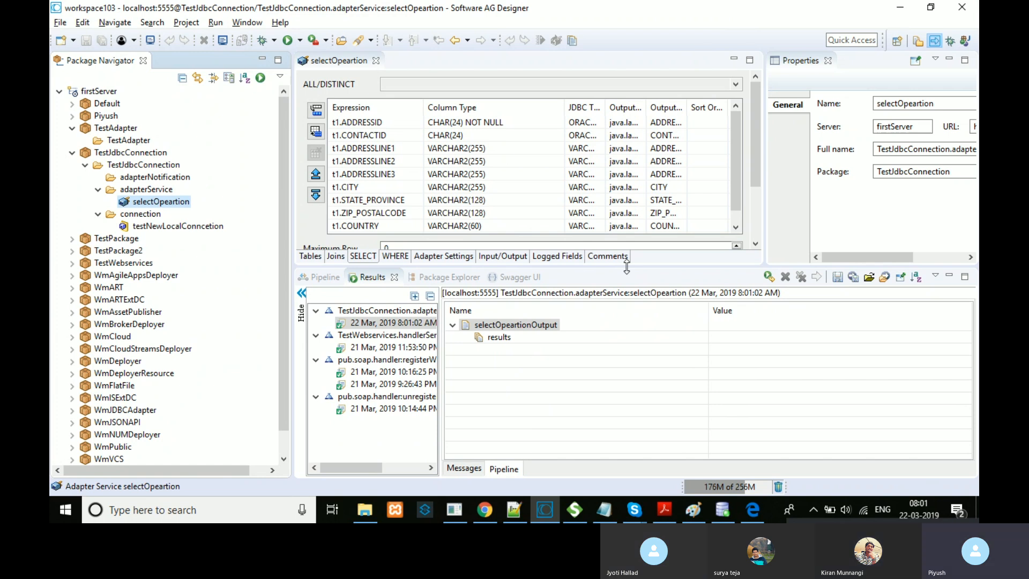
pyautogui.moveTo(757, 162)
pyautogui.mouseDown()
pyautogui.moveTo(764, 209)
pyautogui.moveTo(764, 154)
pyautogui.mouseUp()
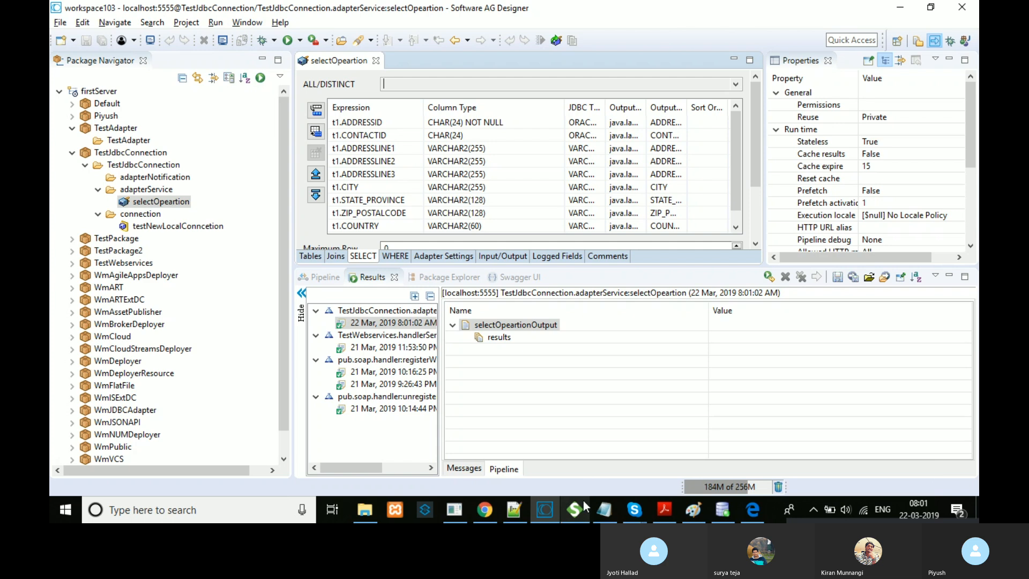
# Step: Bring up the Skype wM Trainig group chat from the system tray, then close the Skype window
pyautogui.click(818, 508)
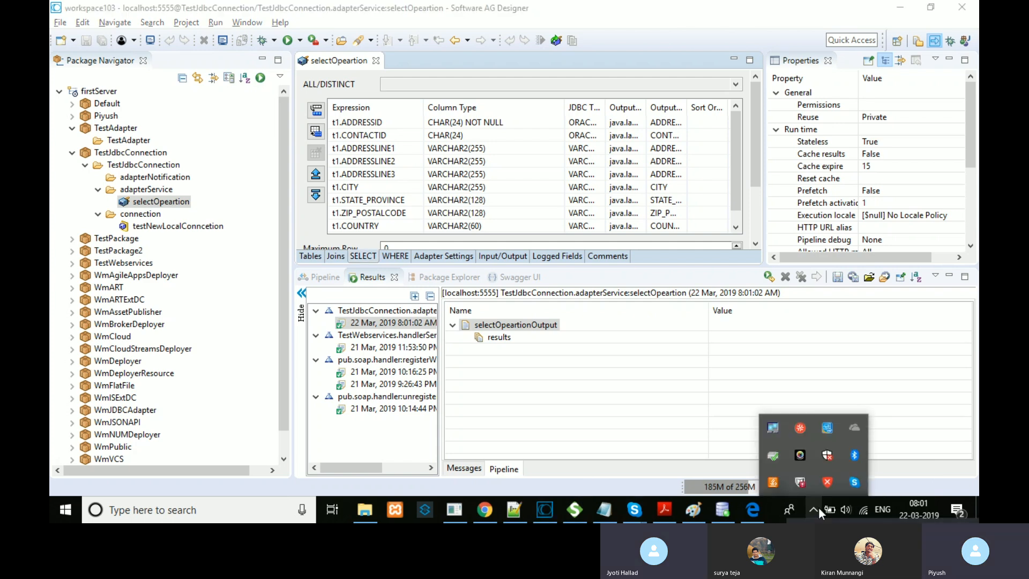
pyautogui.click(855, 482)
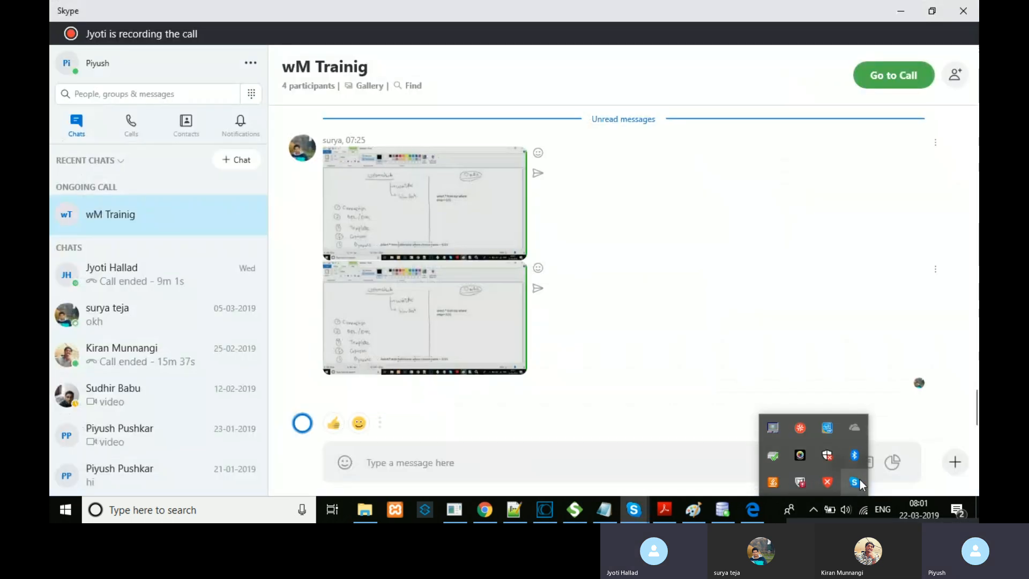
pyautogui.click(653, 354)
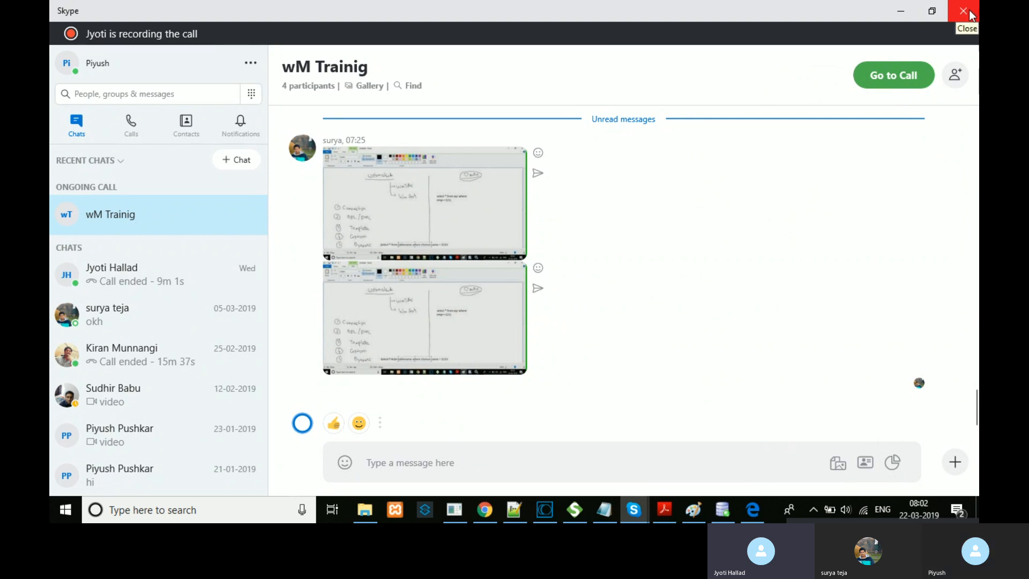
pyautogui.click(970, 14)
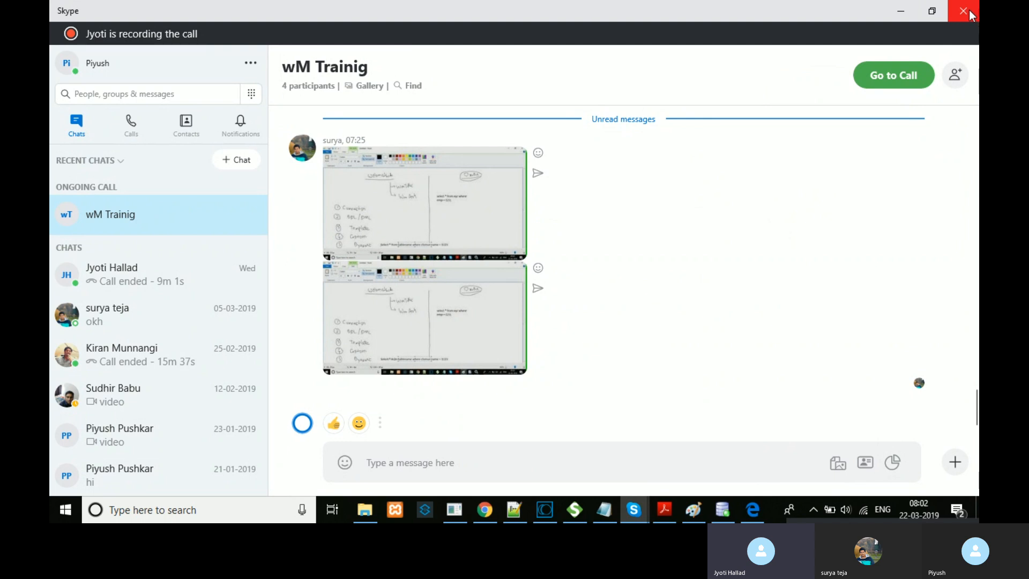